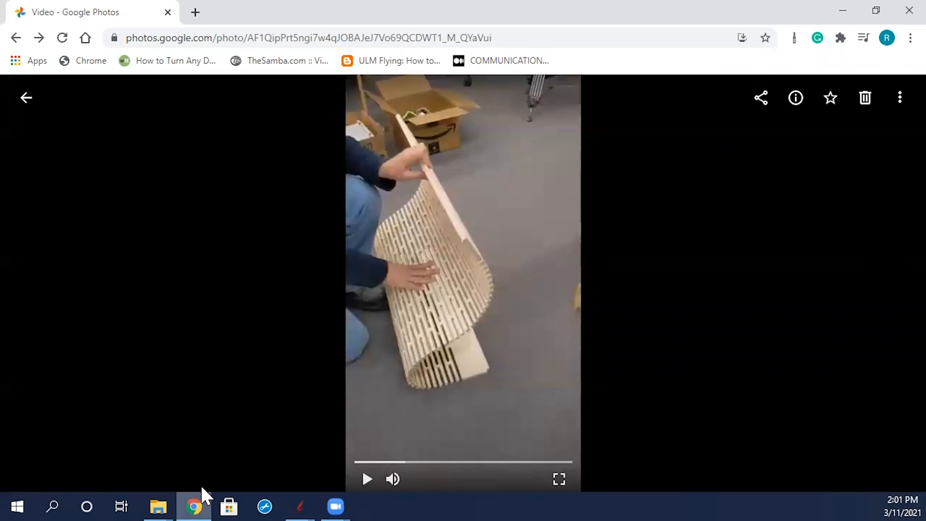
Return to the photo library and view the side photo of the desk with the curved slotted wood panel.
click(25, 99)
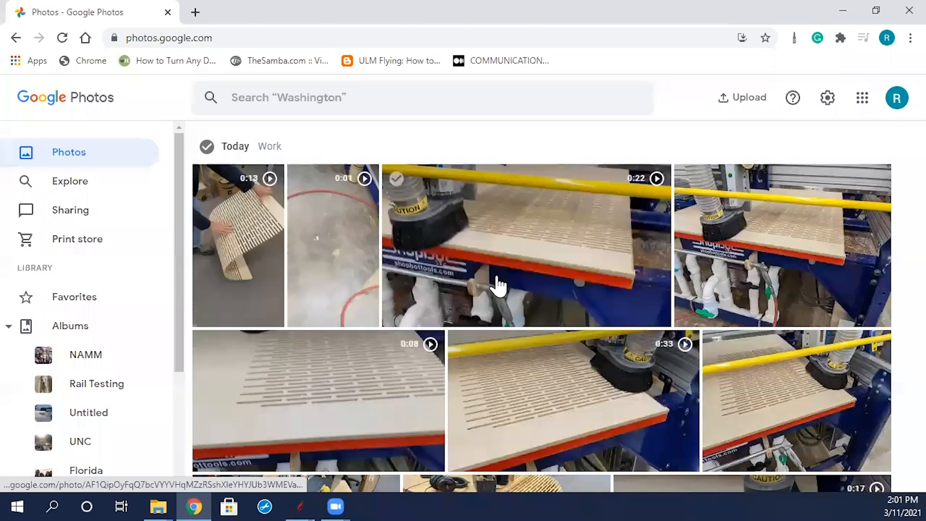
scroll(497, 285, down, 5)
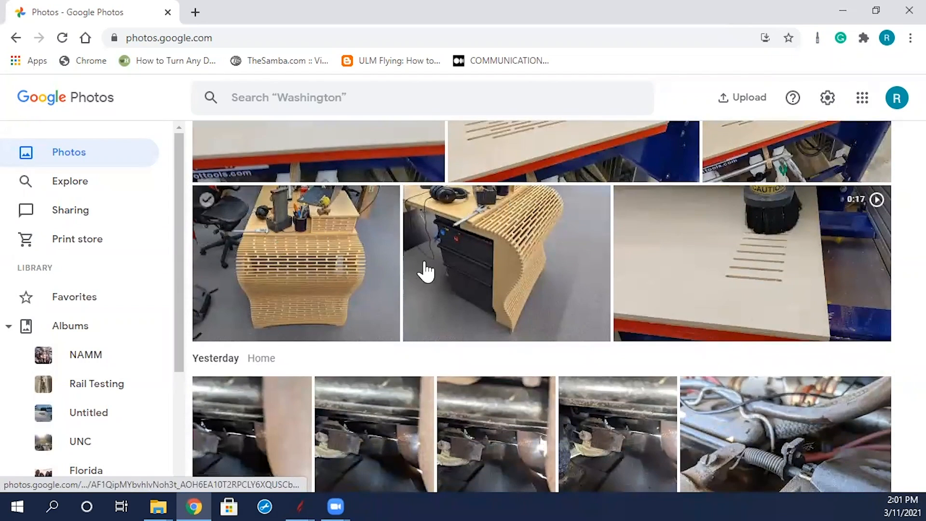
click(457, 261)
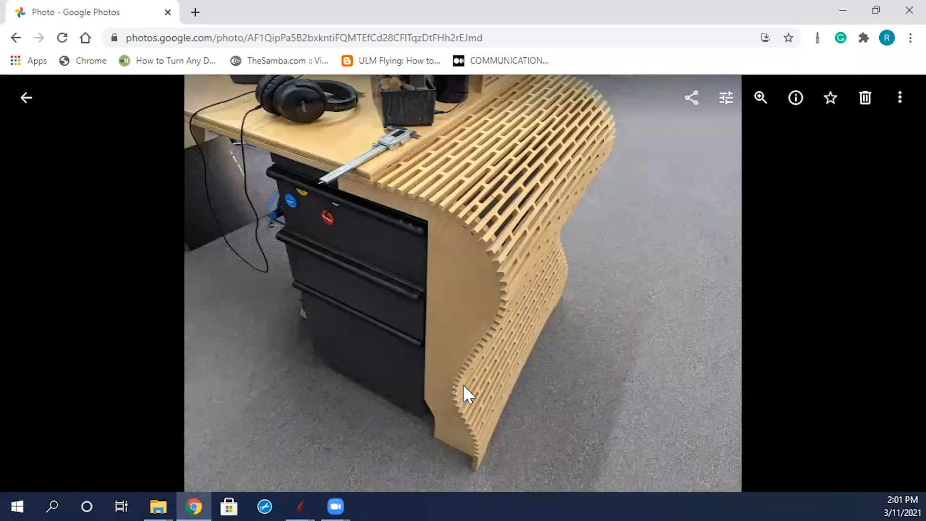
mouse_move(747, 252)
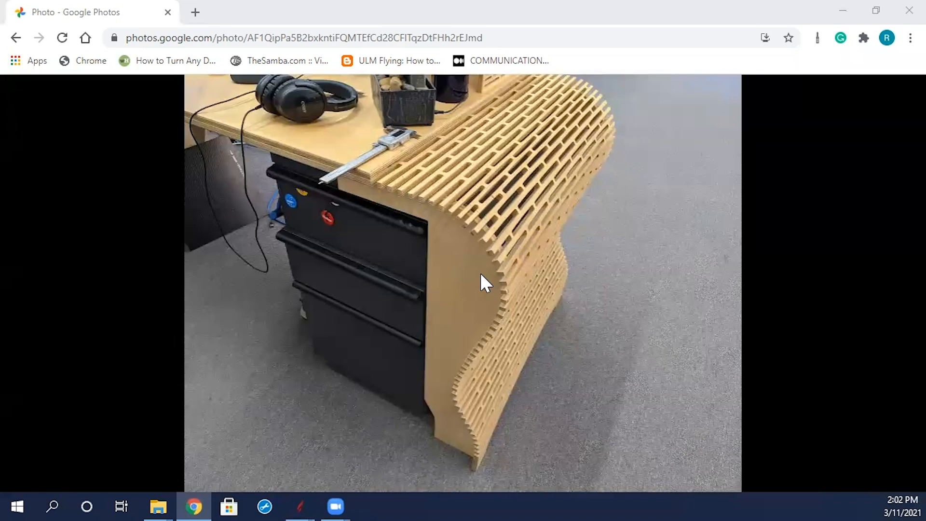
mouse_move(412, 248)
Browse from the desk photo to the photo of the slotted sheet being cut on the CNC machine.
click(40, 295)
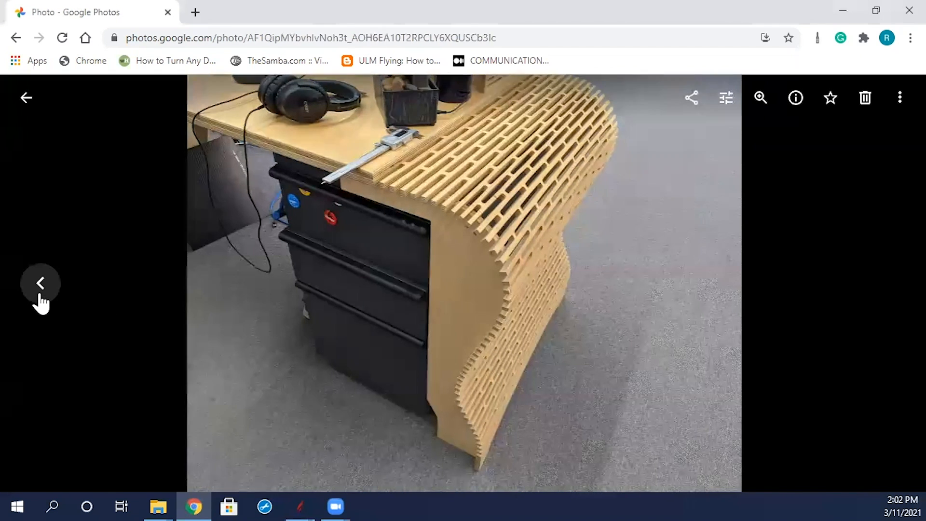
click(40, 295)
click(40, 295)
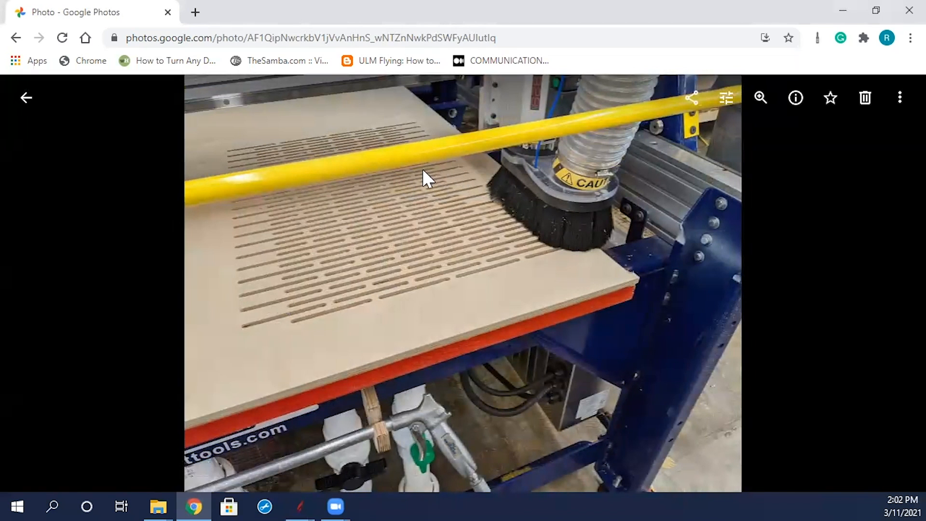
Return to the library, play the 0:13 video of the slotted panel being flexed by hand, and pause it.
click(26, 100)
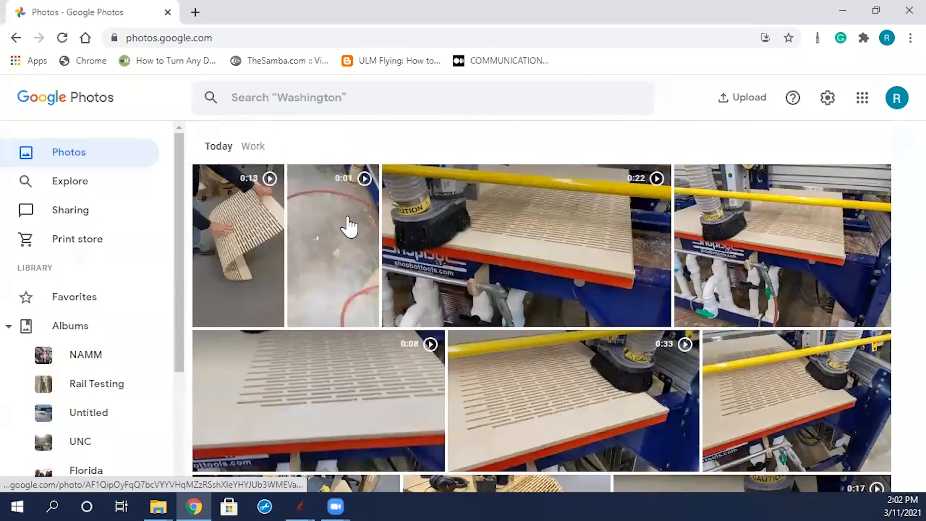
click(234, 221)
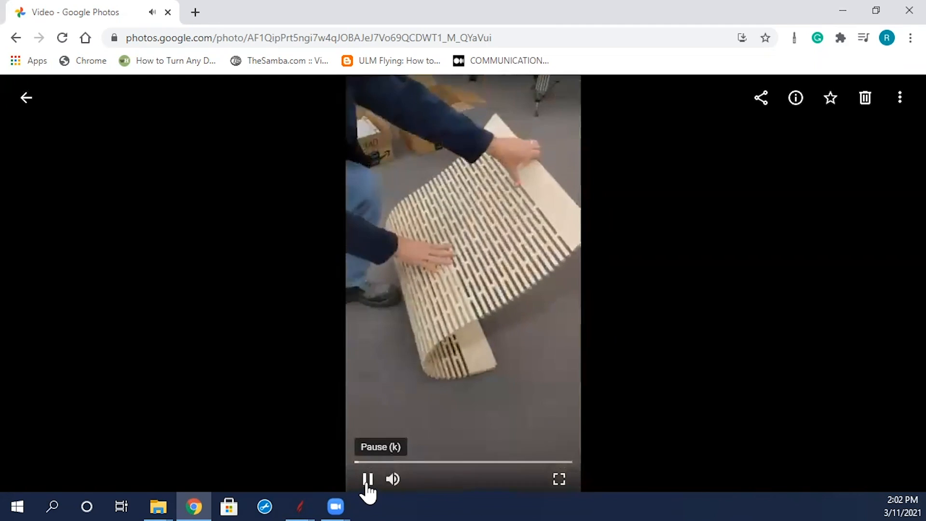
click(367, 480)
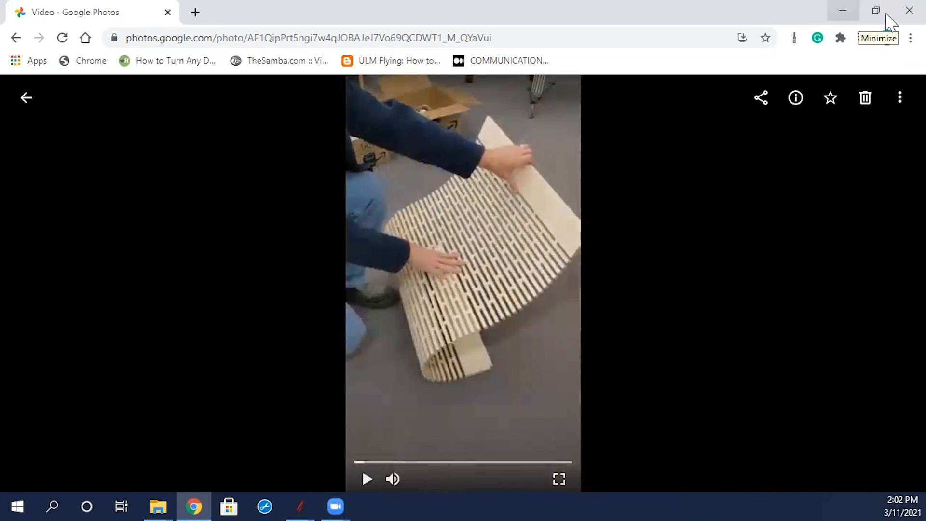
Close the browser and examine the finished slot pattern in Aspire, including the spacing dimensions on the sample slots beside the sheet.
click(895, 11)
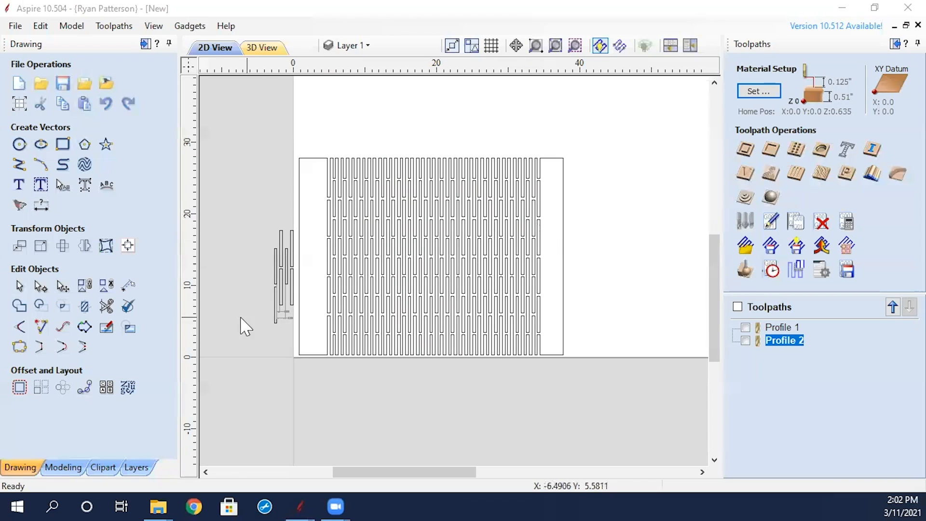
scroll(298, 306, up, 4)
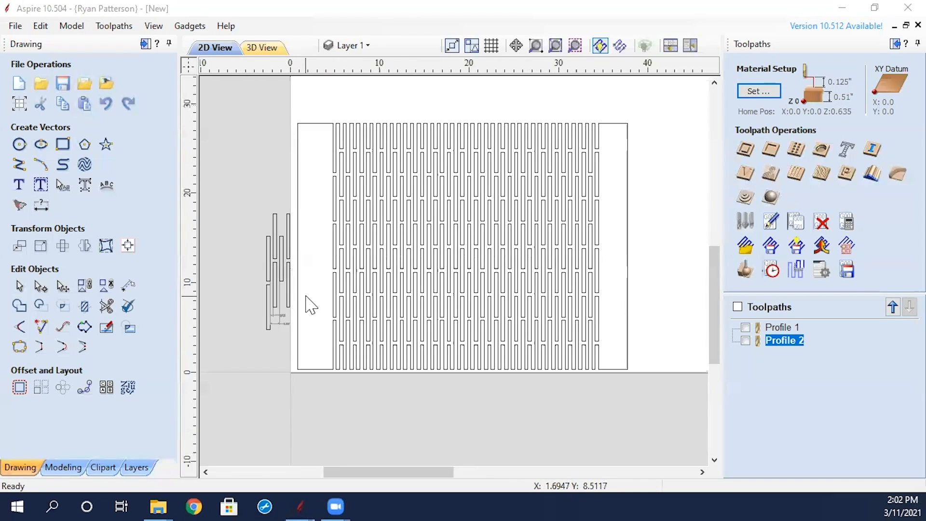
scroll(402, 286, down, 2)
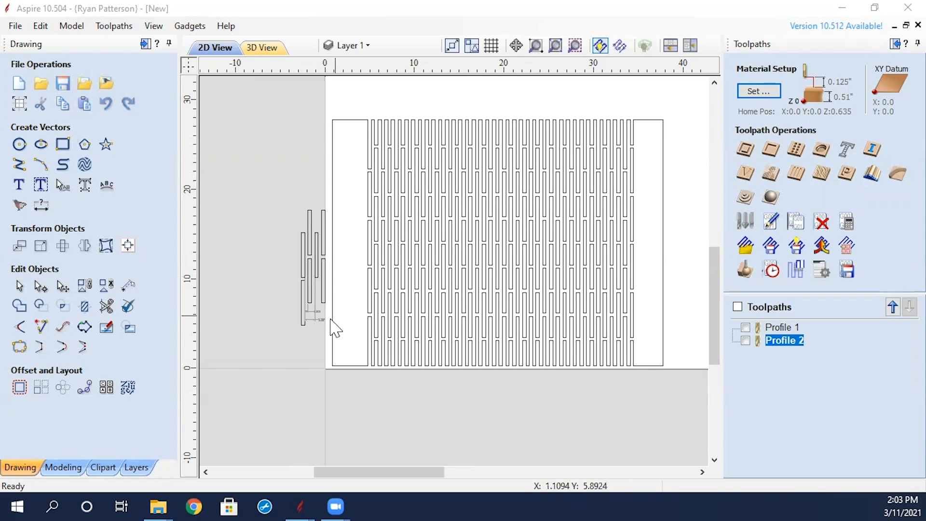
scroll(320, 324, up, 3)
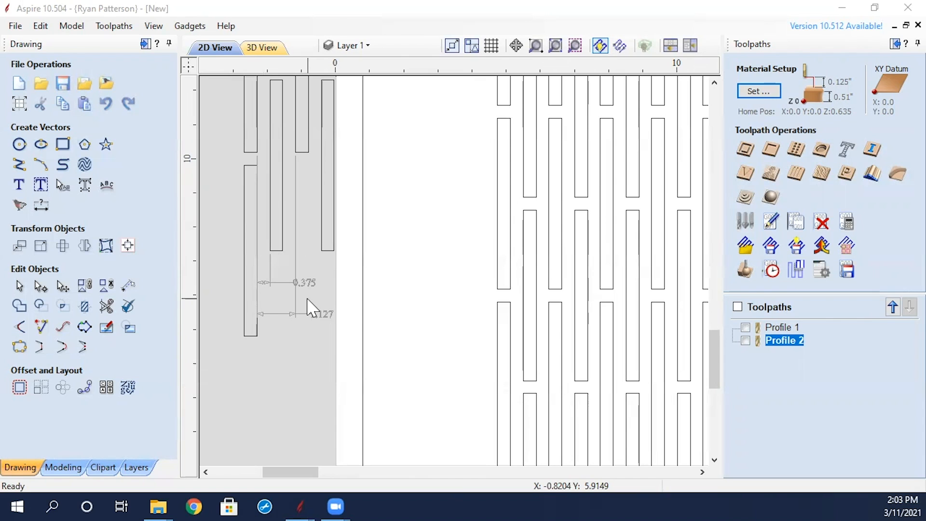
scroll(434, 387, down, 1)
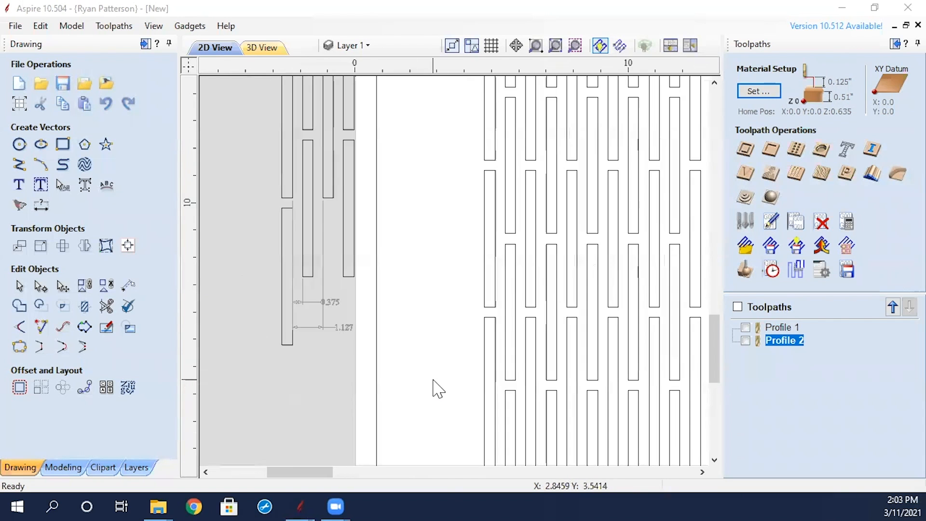
scroll(434, 379, down, 5)
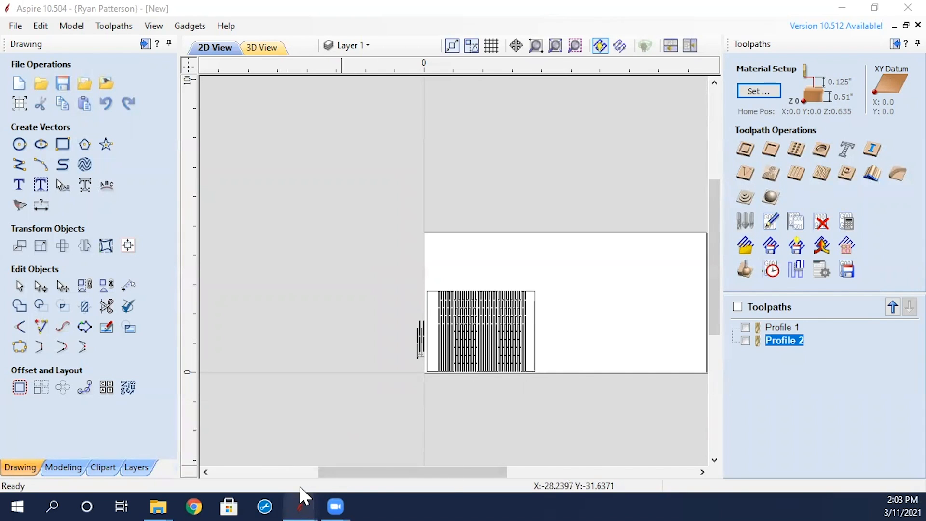
Launch a second Aspire 10.5 window and dismiss its startup message.
mouse_move(300, 487)
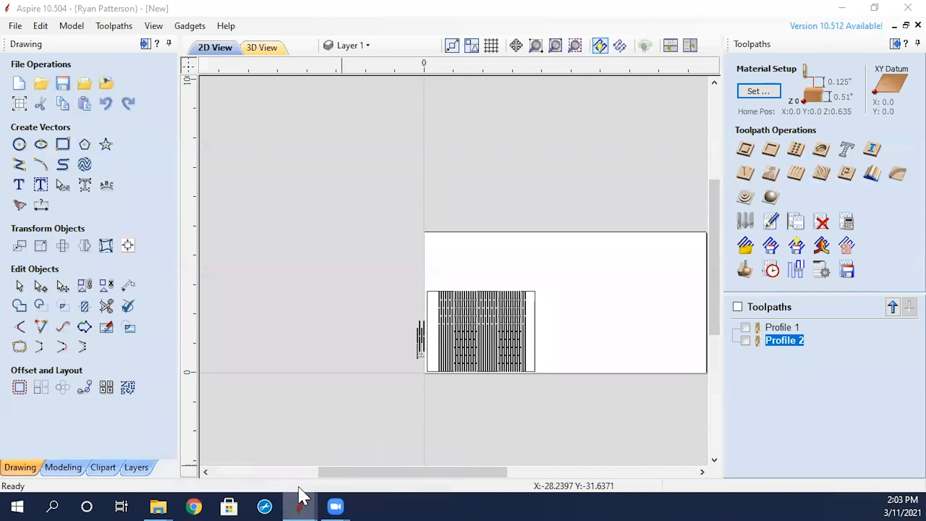
right_click(298, 499)
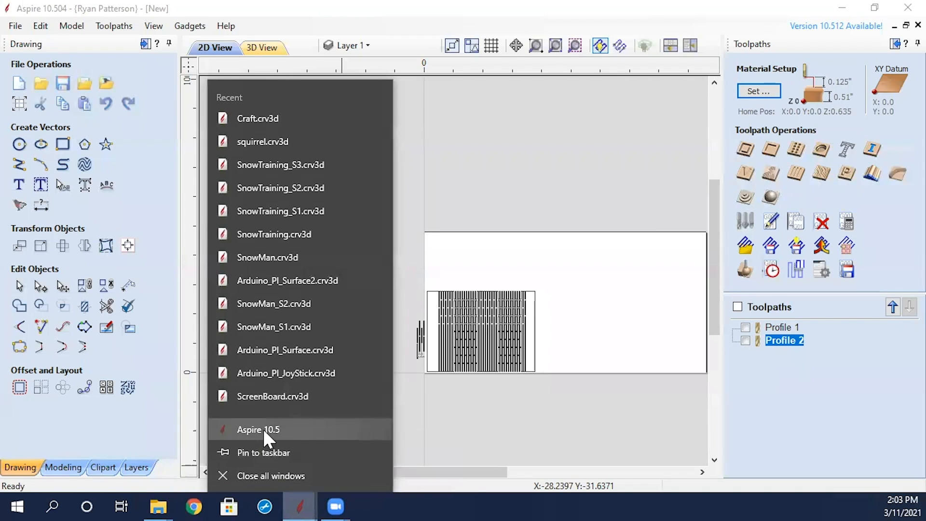
click(265, 429)
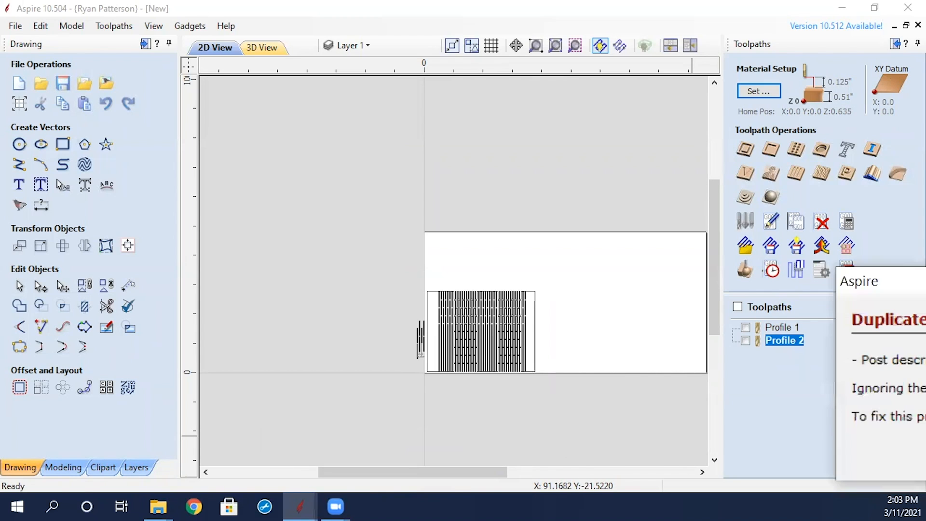
key(Return)
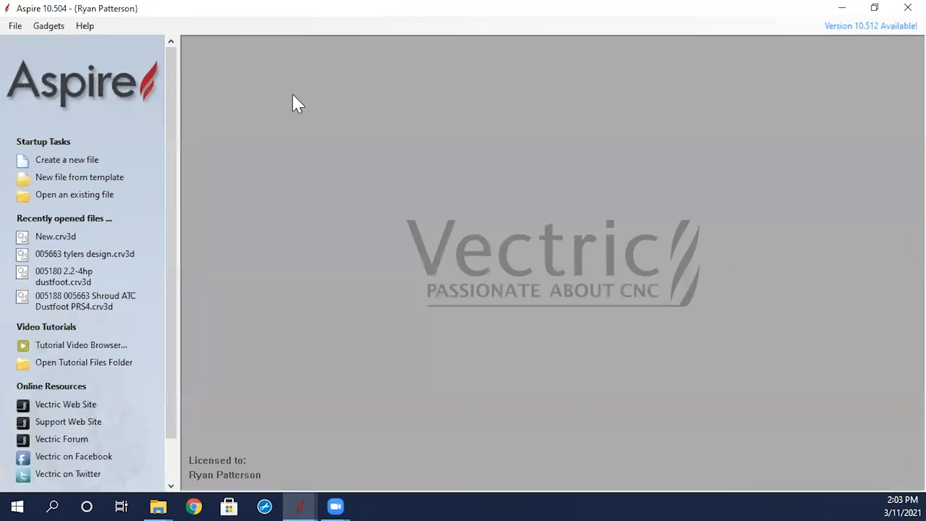
Create a new single-sided 96 x 48 inch job with 0.5 inch thickness and Z zero at the machine bed.
click(65, 161)
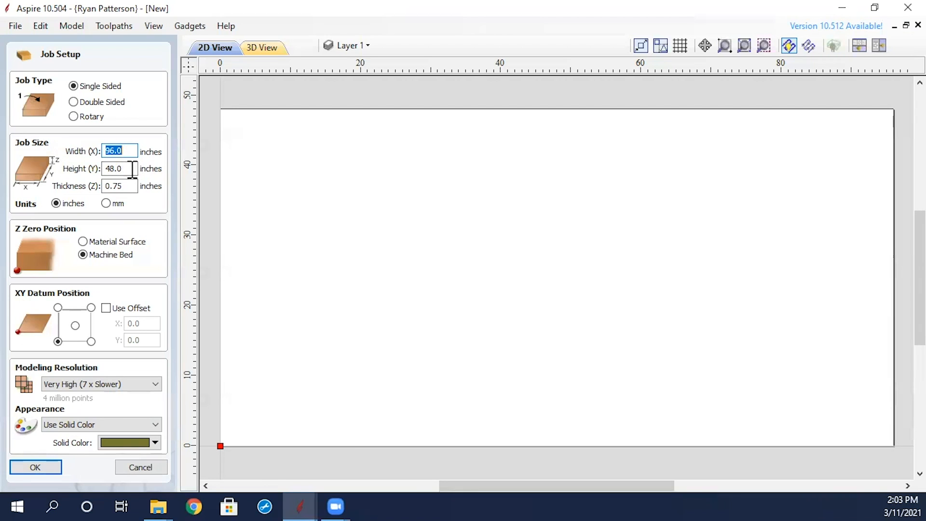
click(126, 186)
key(BackSpace)
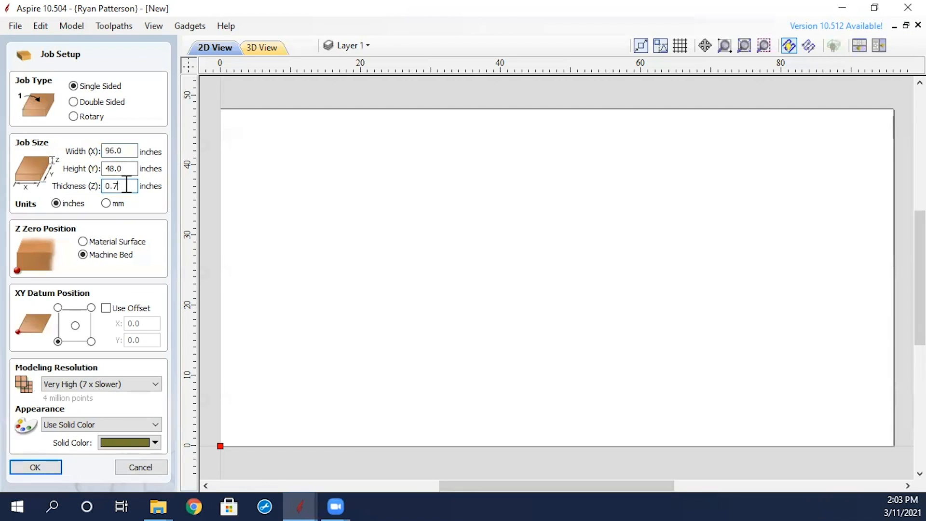
key(BackSpace)
text(5)
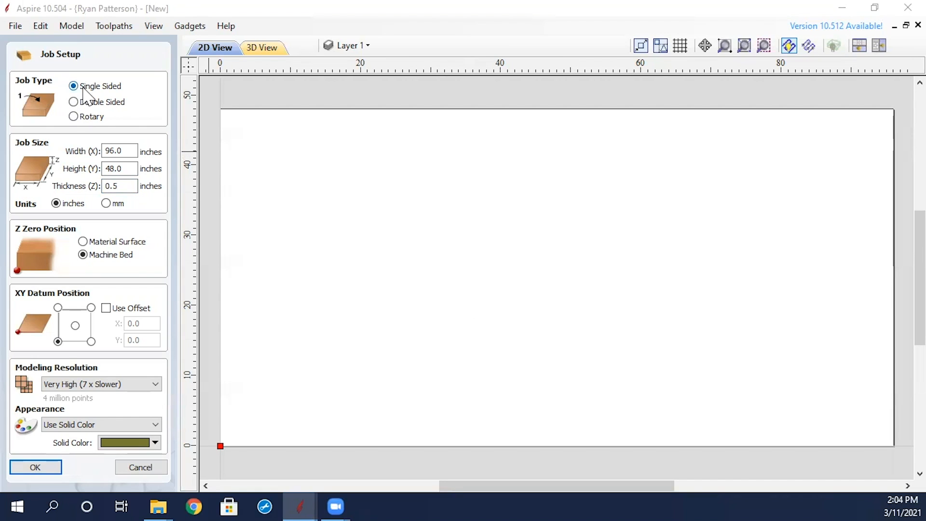
click(101, 256)
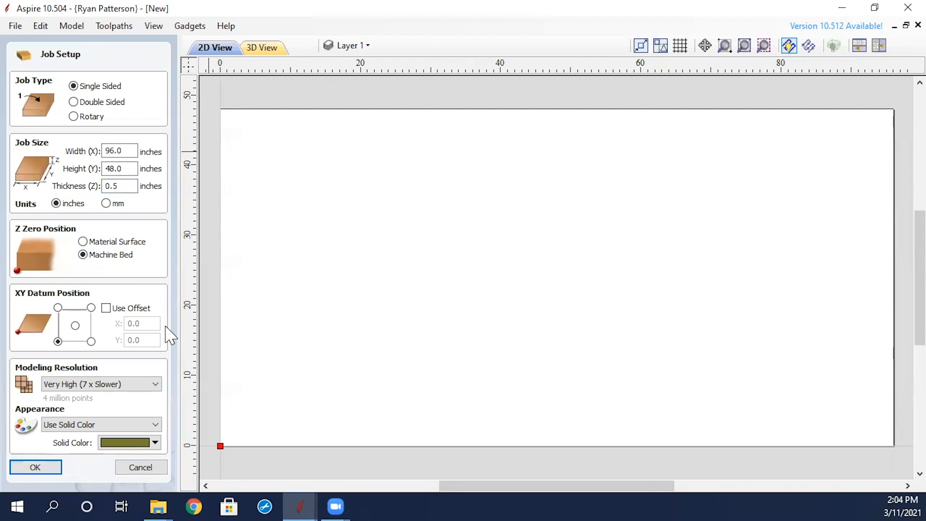
click(37, 468)
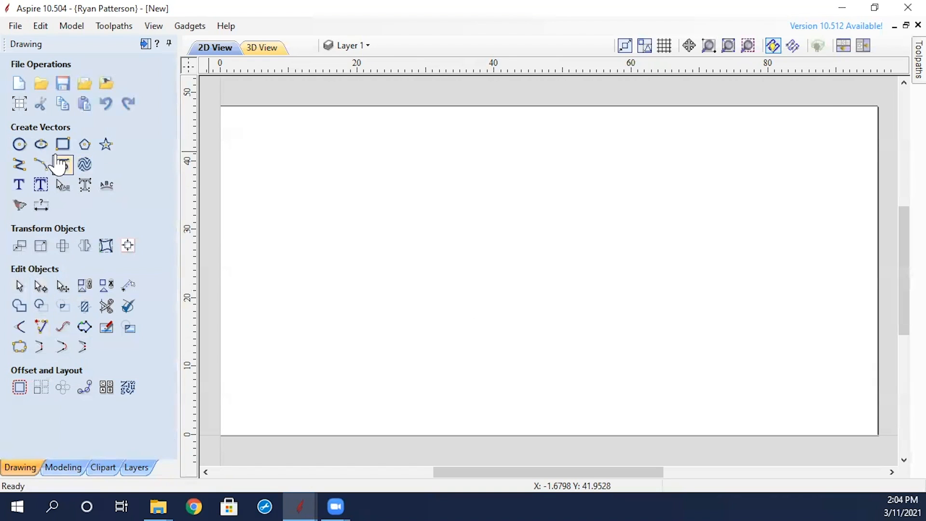
Draw a square-cornered rectangle on the sheet and set its size to 54 inches wide by 29 inches high.
click(63, 144)
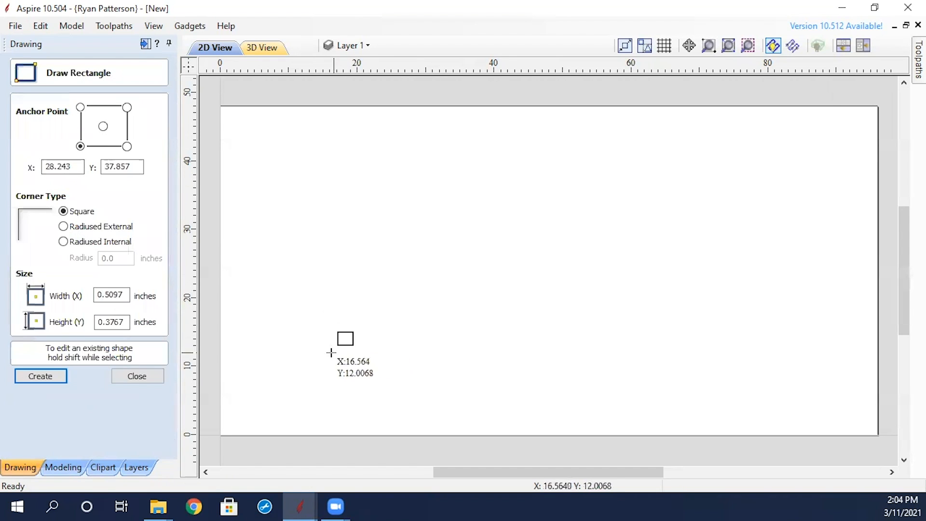
drag(304, 362, 601, 230)
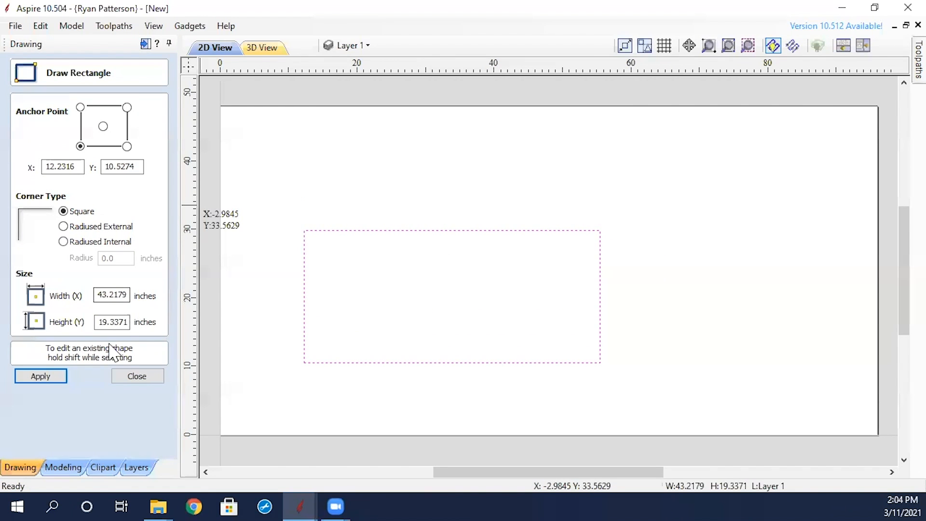
double_click(110, 295)
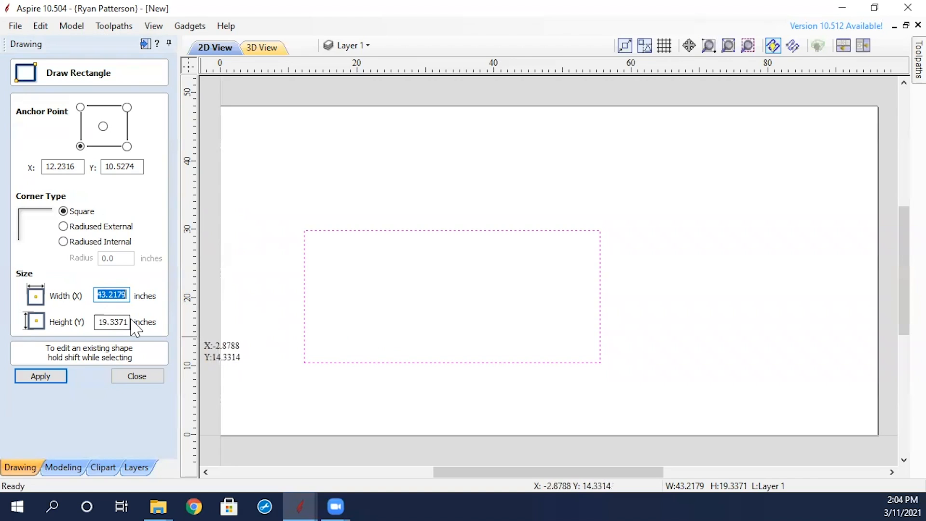
text(54)
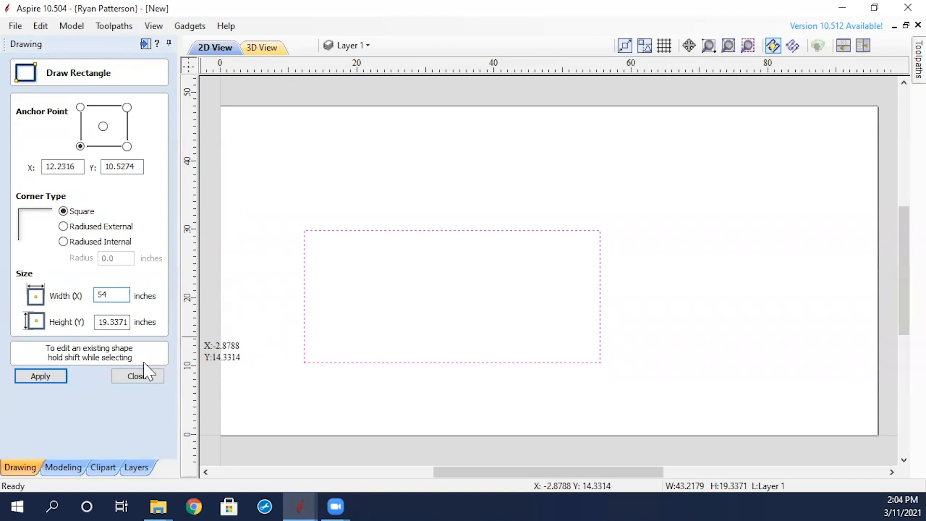
double_click(112, 322)
text(29)
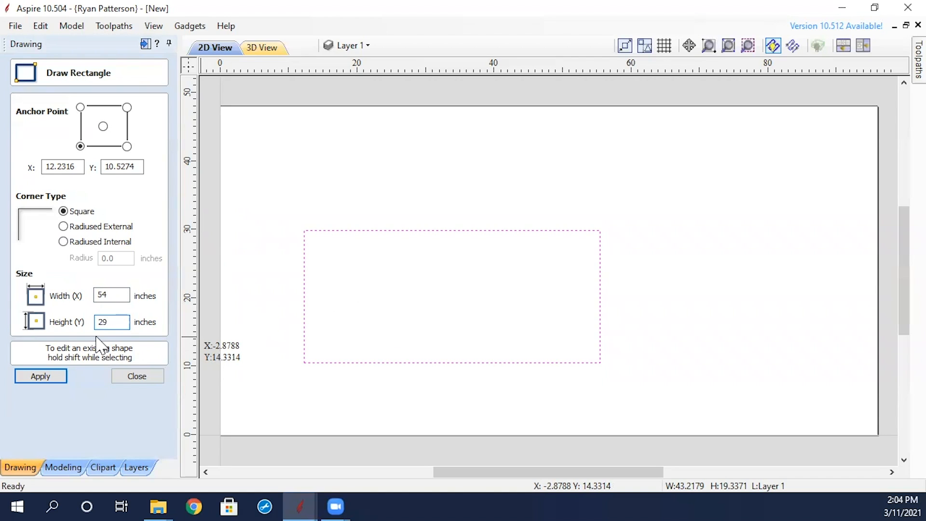
click(55, 378)
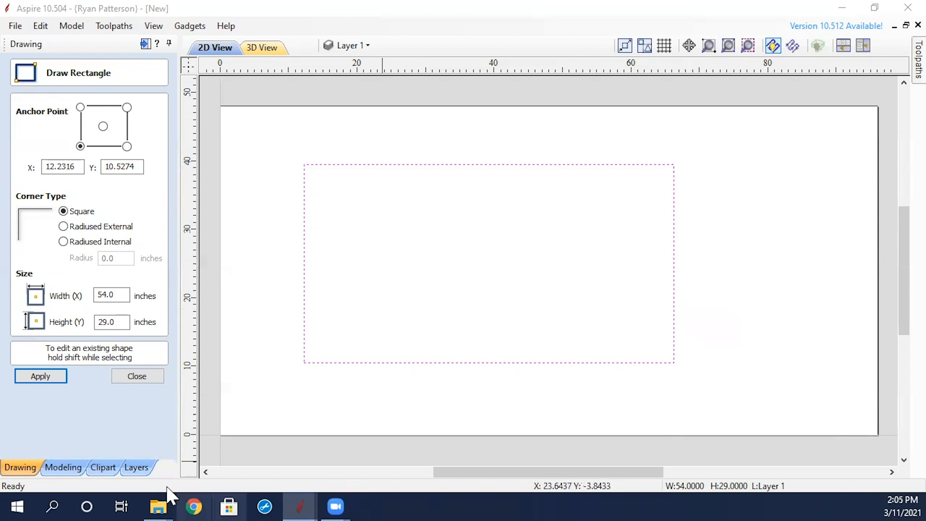
Switch to Chrome, open Google Photos from the Google home page, and view the desk's side photo again.
click(193, 505)
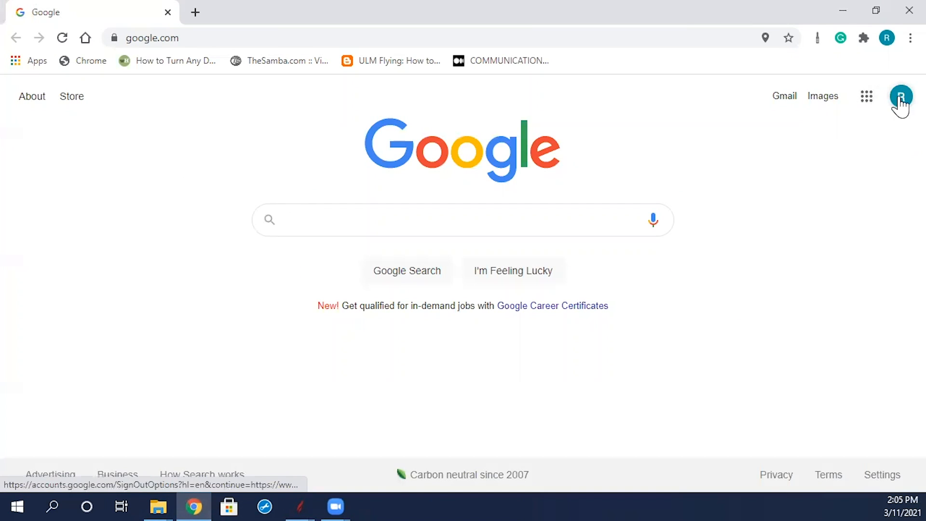
click(900, 99)
click(867, 97)
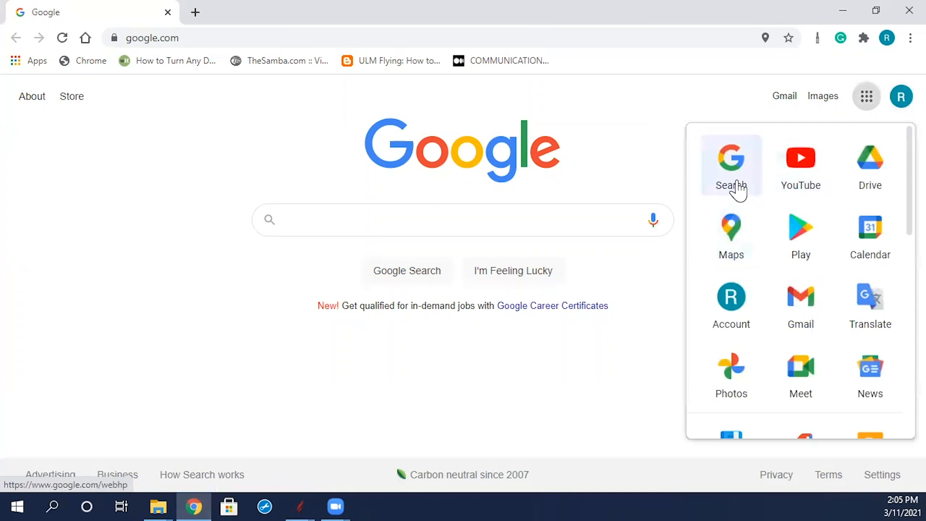
click(734, 367)
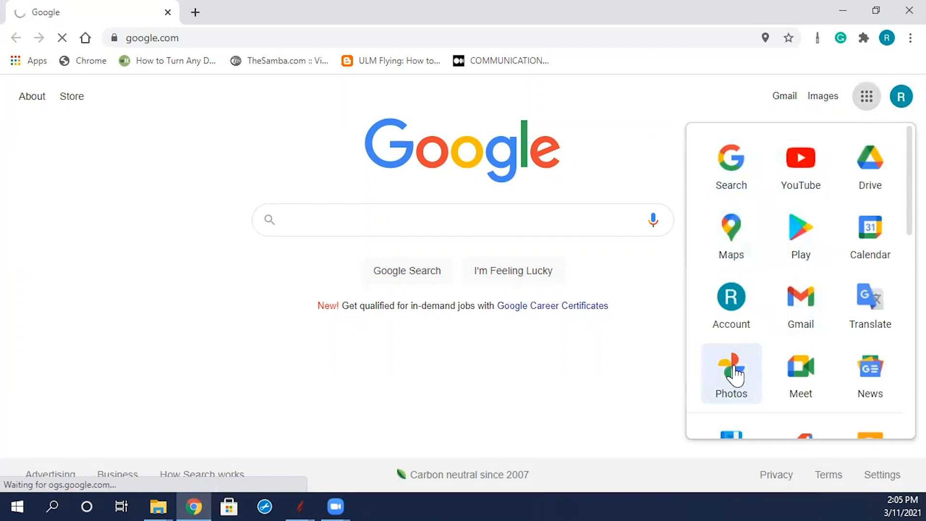
scroll(389, 442, down, 2)
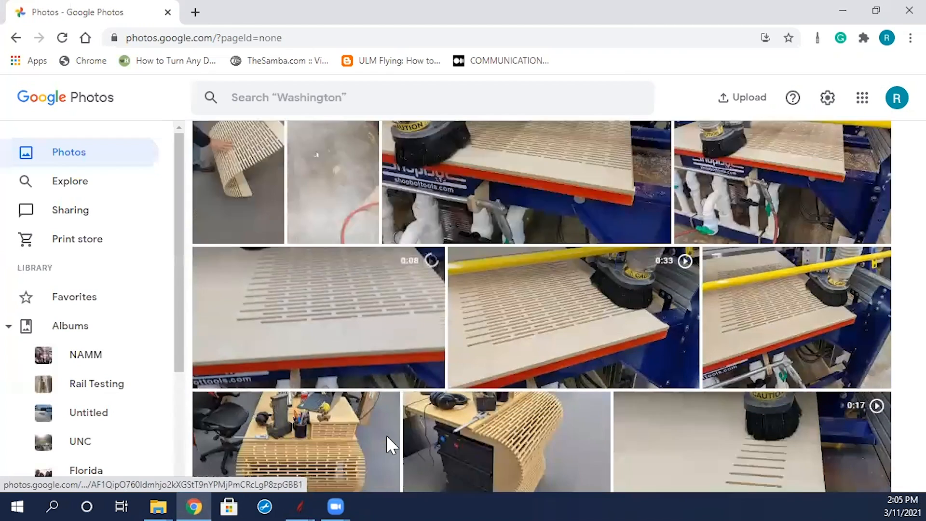
scroll(386, 436, down, 3)
click(472, 372)
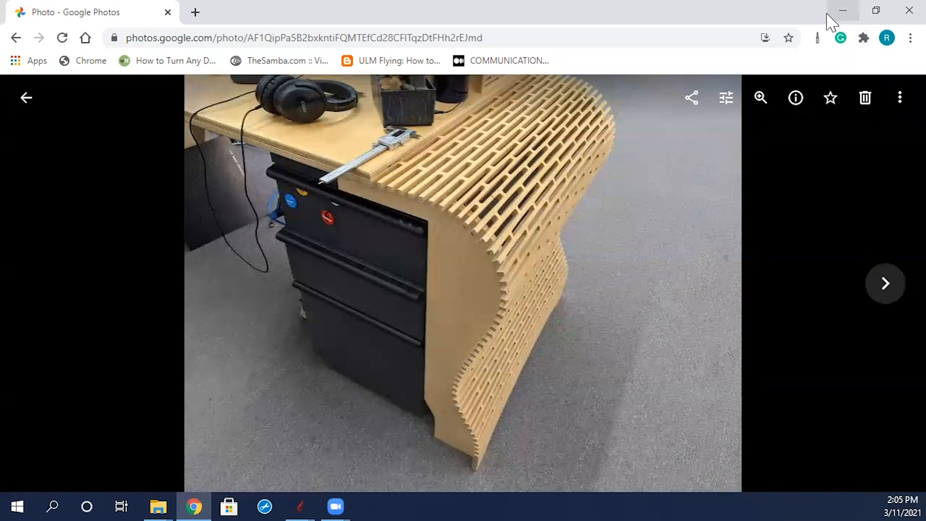
Return to Aspire, finish the rectangle, and delete its bottom span in node editing.
click(842, 10)
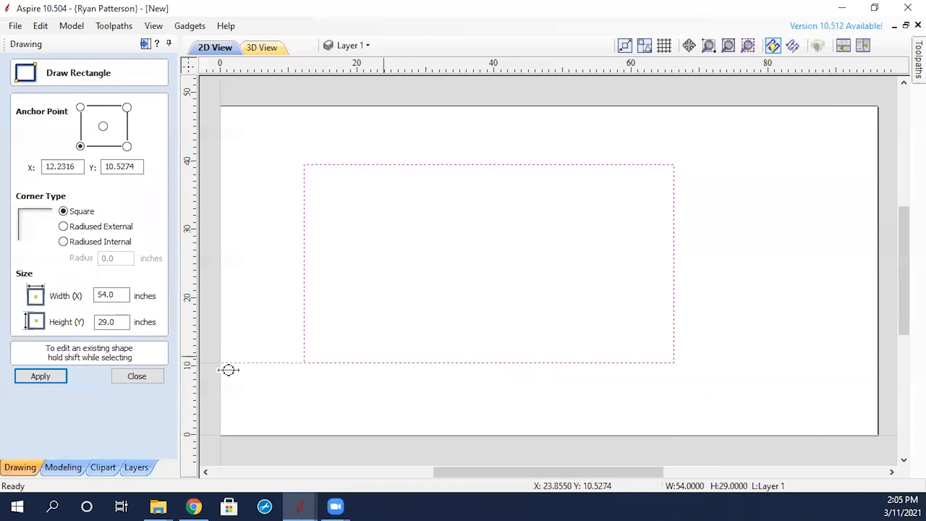
click(137, 376)
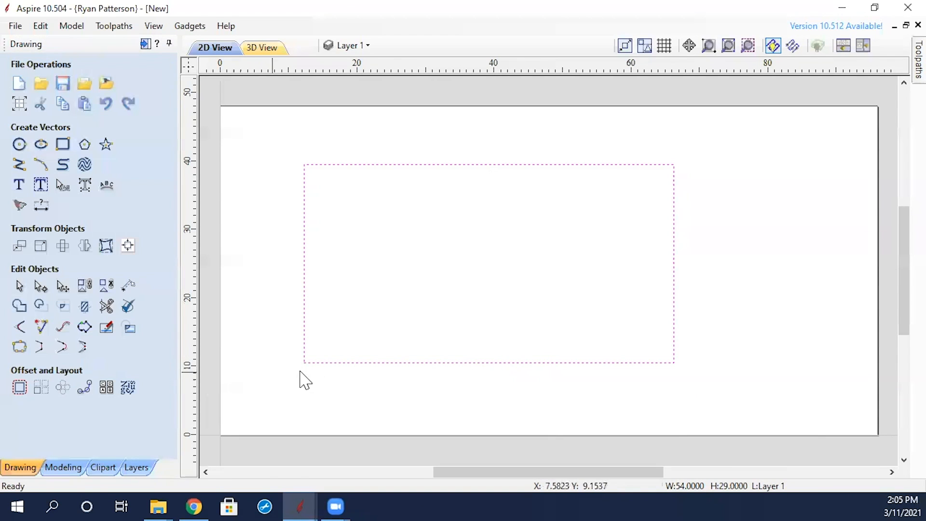
key(n)
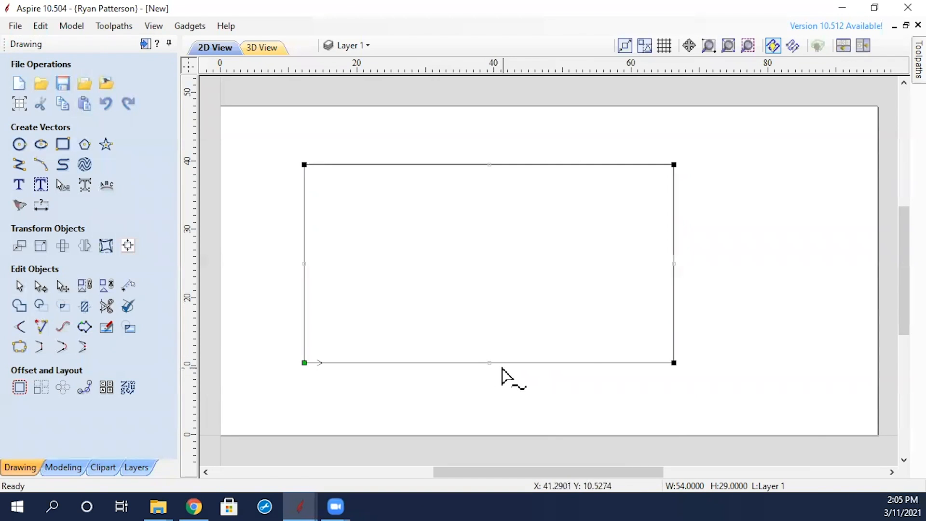
right_click(434, 363)
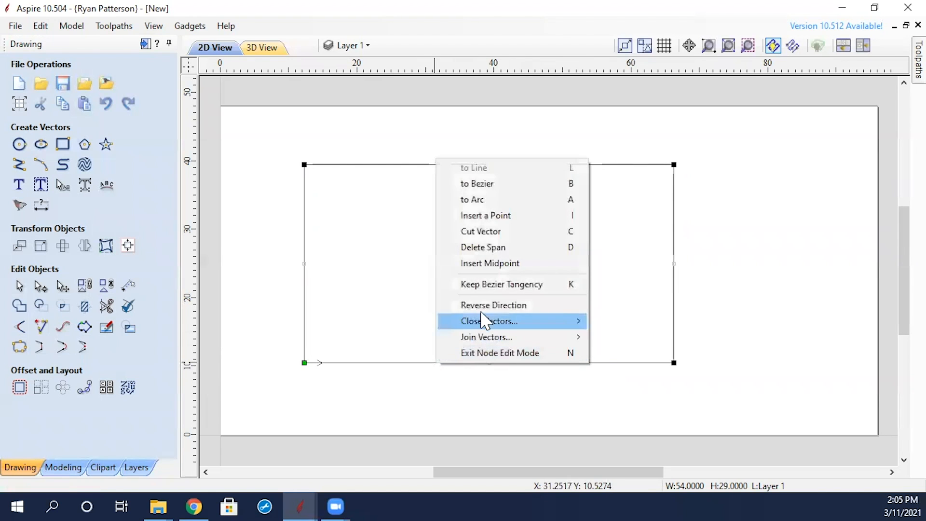
click(500, 248)
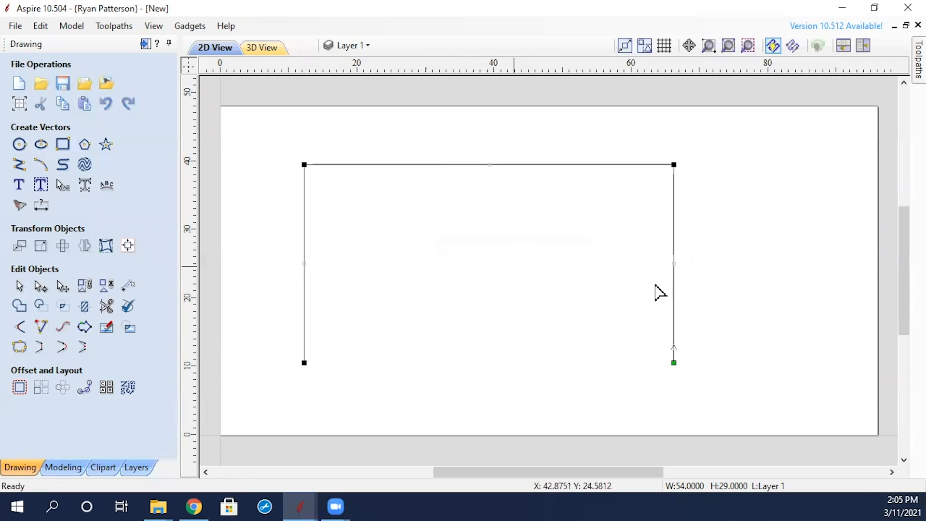
click(21, 167)
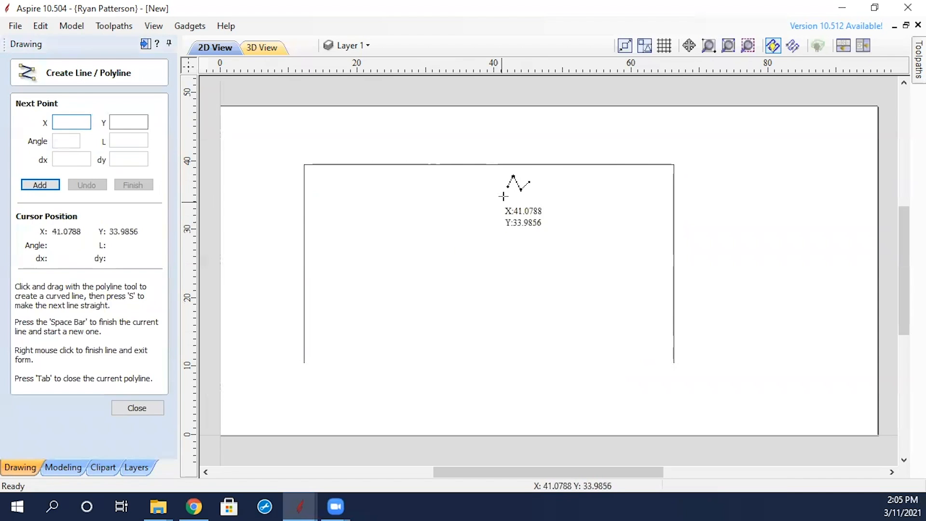
click(489, 165)
click(484, 270)
right_click(484, 304)
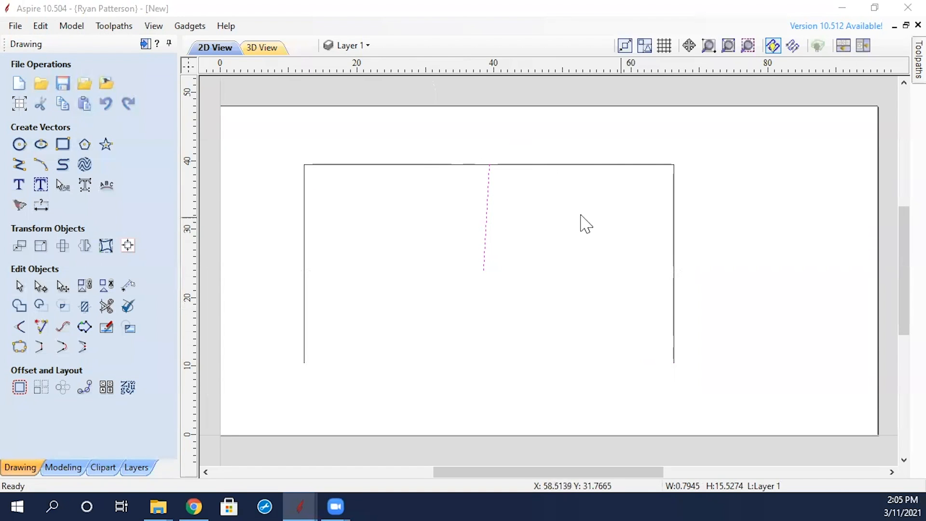
click(520, 230)
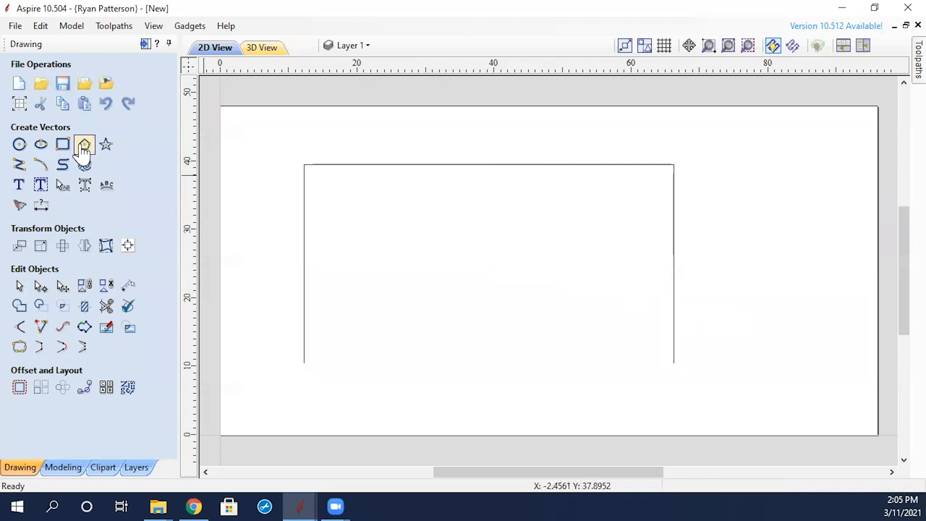
Draw a vertical line about 12 inches long downward from the midpoint of the outline's top edge.
click(19, 164)
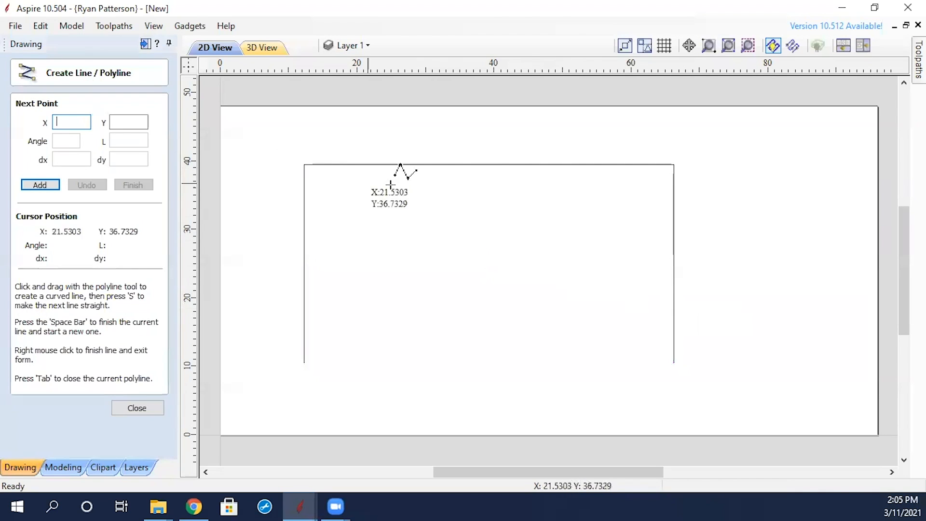
click(489, 165)
click(492, 245)
right_click(496, 256)
click(512, 226)
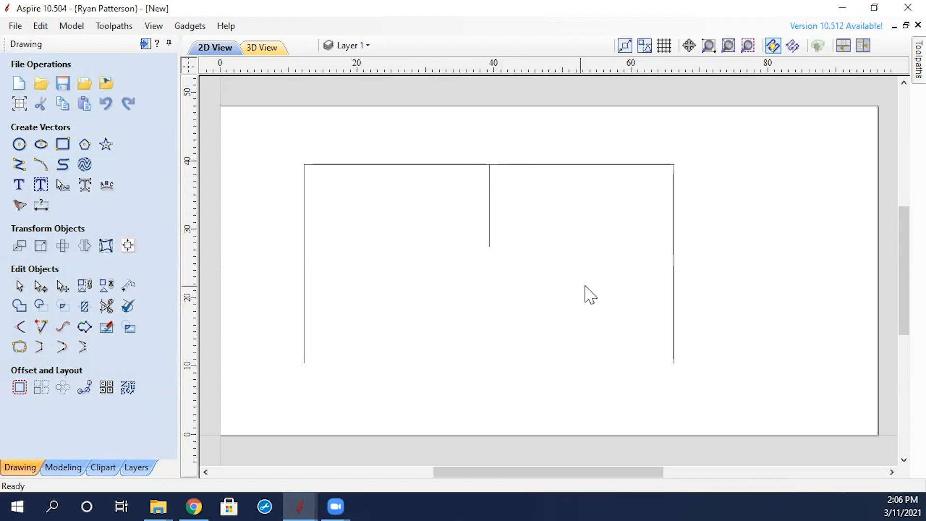
Select the open outline, check the desk's curved side profile in the Chrome photo, and return to Aspire.
click(676, 247)
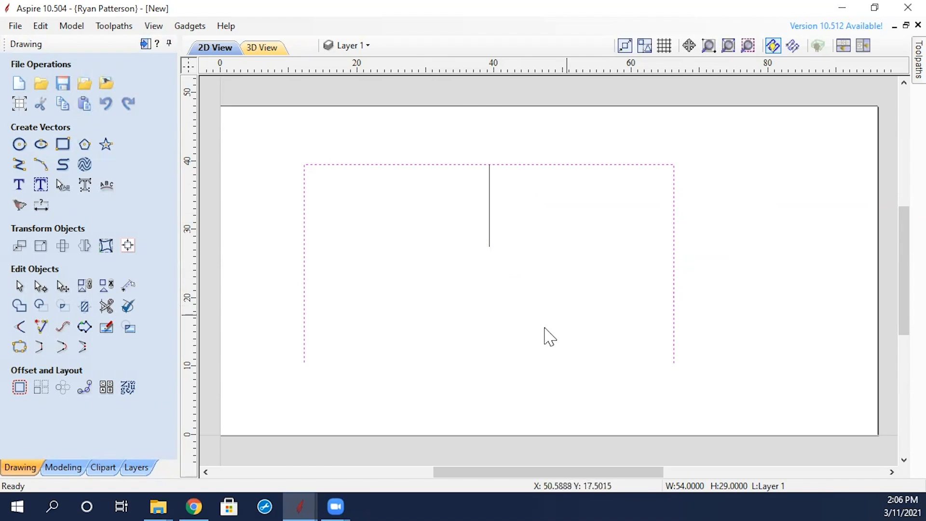
click(194, 496)
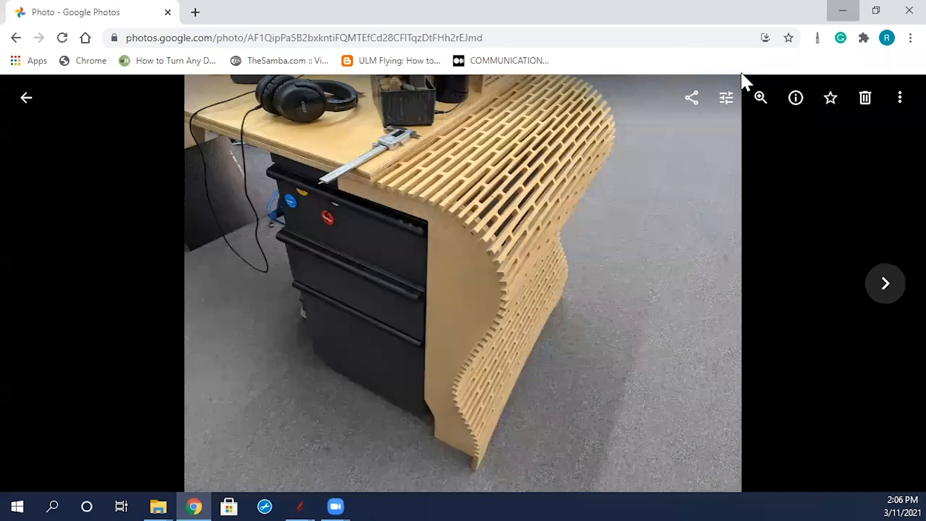
click(843, 11)
Add two nodes to the outline's right edge, pull them outward, and smooth both into an S-shaped curve.
key(n)
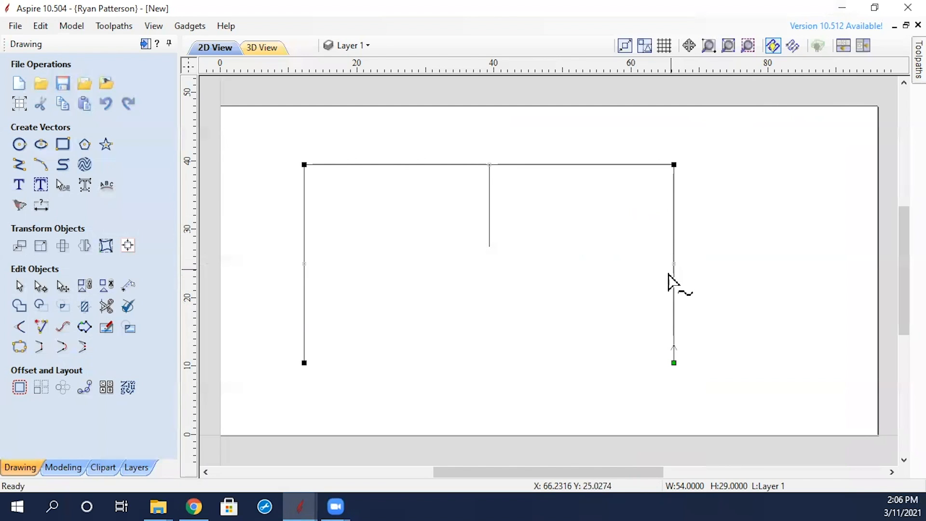
drag(671, 263, 752, 211)
drag(713, 287, 684, 286)
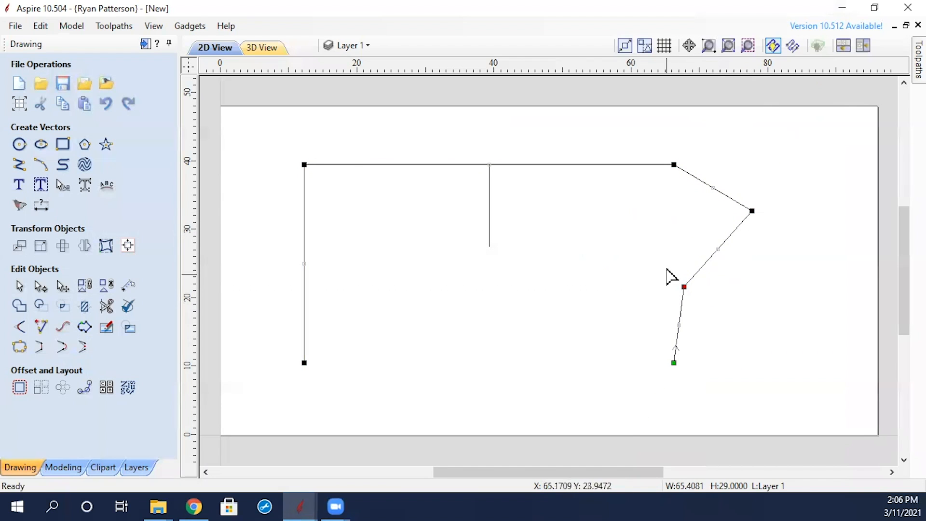
mouse_move(752, 211)
mouse_down()
mouse_move(738, 210)
mouse_move(736, 220)
mouse_up()
key(s)
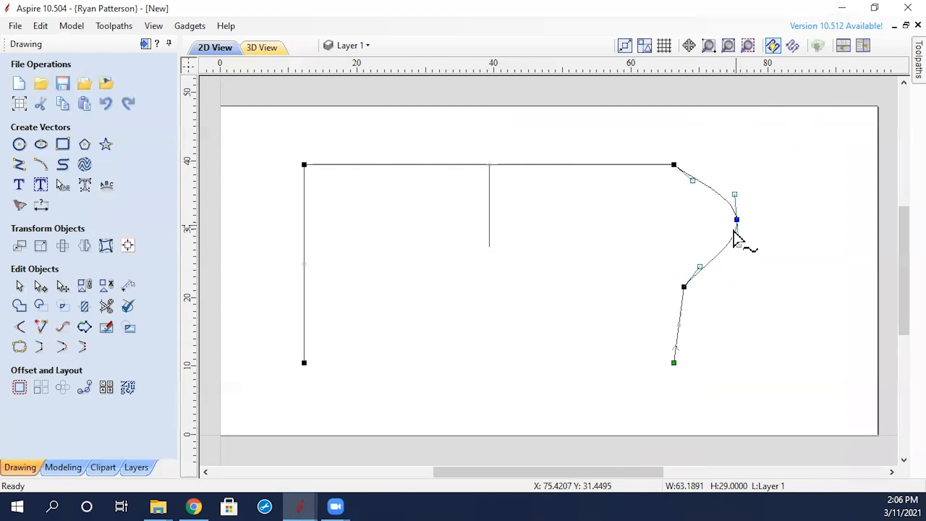
key(s)
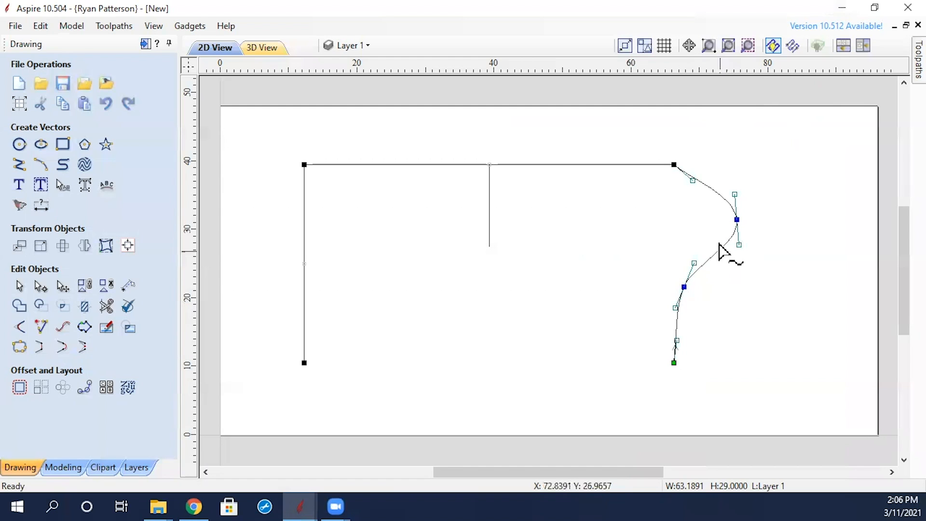
Move the bulge node slightly inward and pull the upper-right corner's curve handle out in line with the top edge.
drag(734, 218, 723, 219)
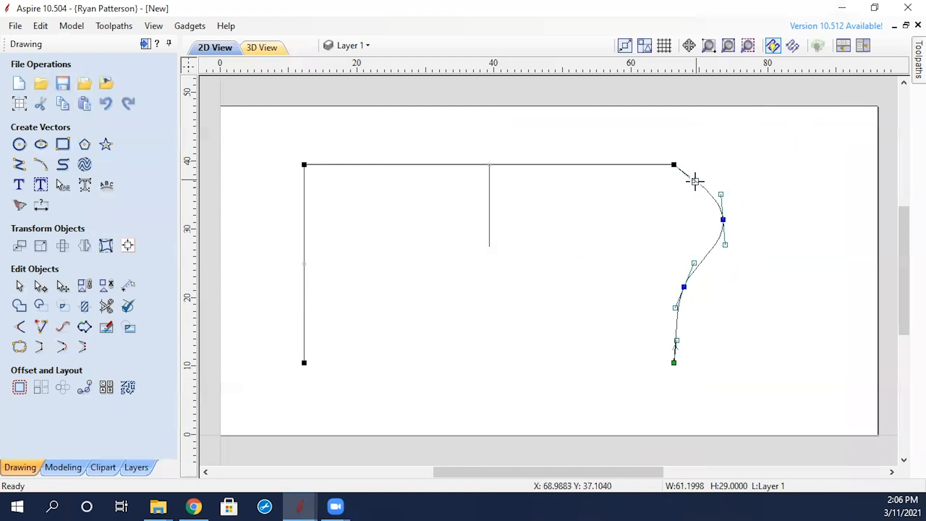
drag(689, 180, 699, 164)
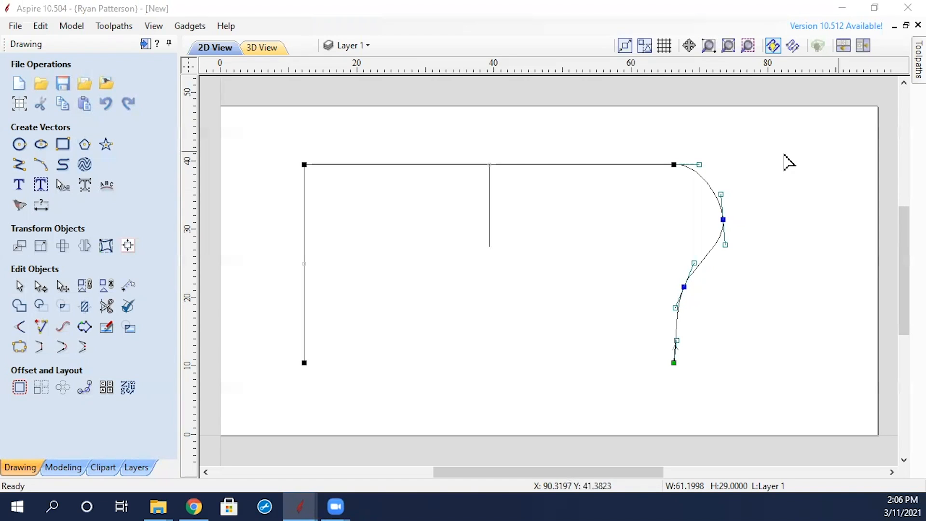
click(740, 182)
click(704, 175)
drag(708, 164, 710, 153)
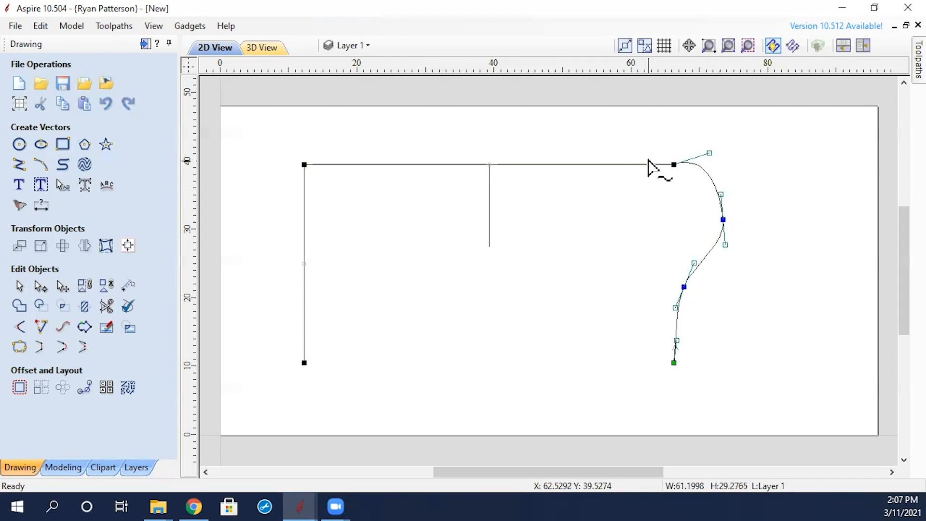
scroll(674, 165, up, 4)
drag(868, 123, 871, 177)
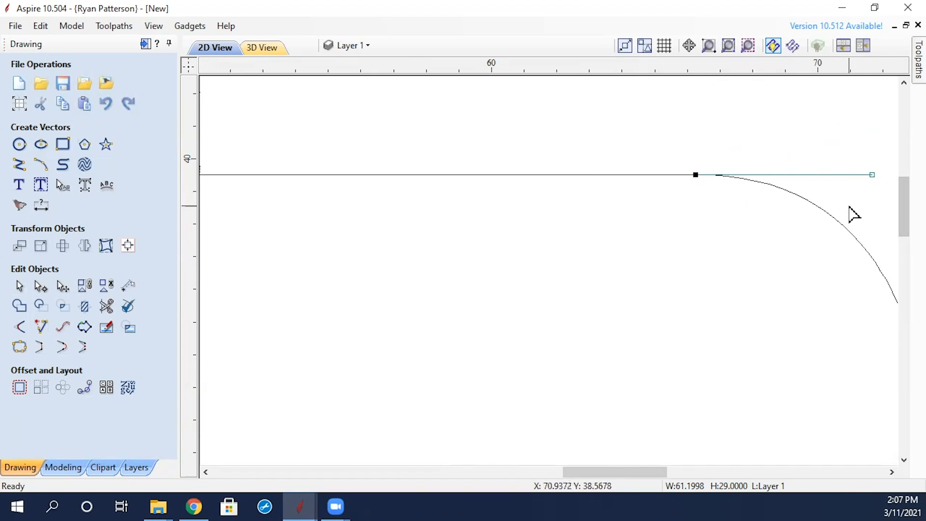
Align the upper-right corner's curve handle in Y with its corner node, keeping the node on the top edge.
scroll(899, 232, down, 2)
middle_drag(740, 205, 737, 206)
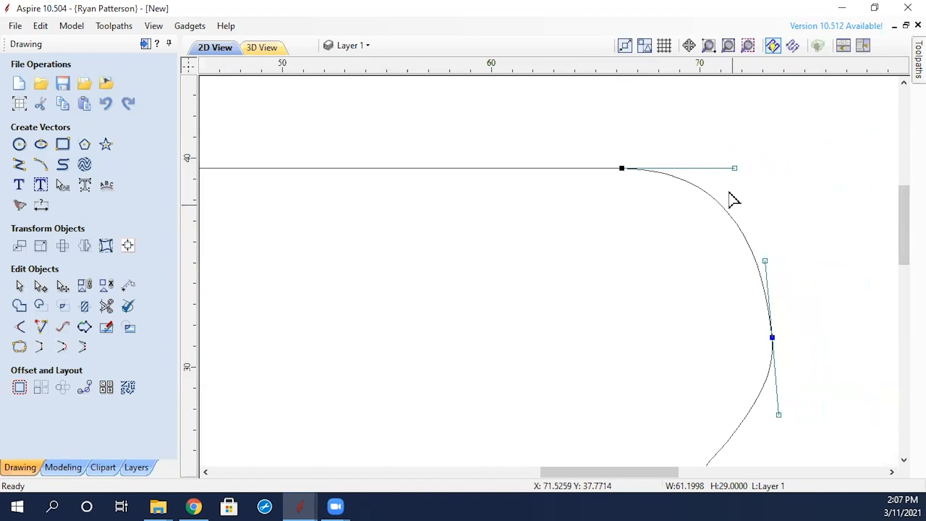
drag(737, 169, 737, 145)
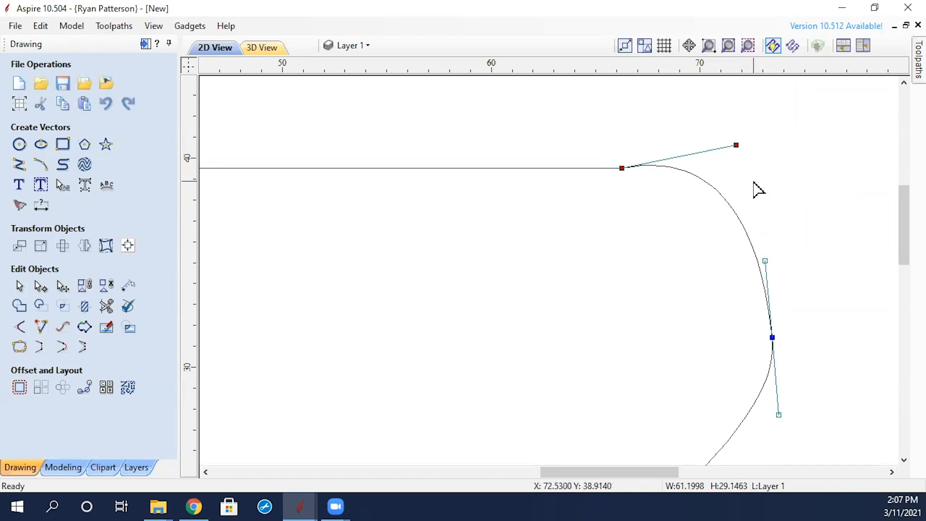
key(y)
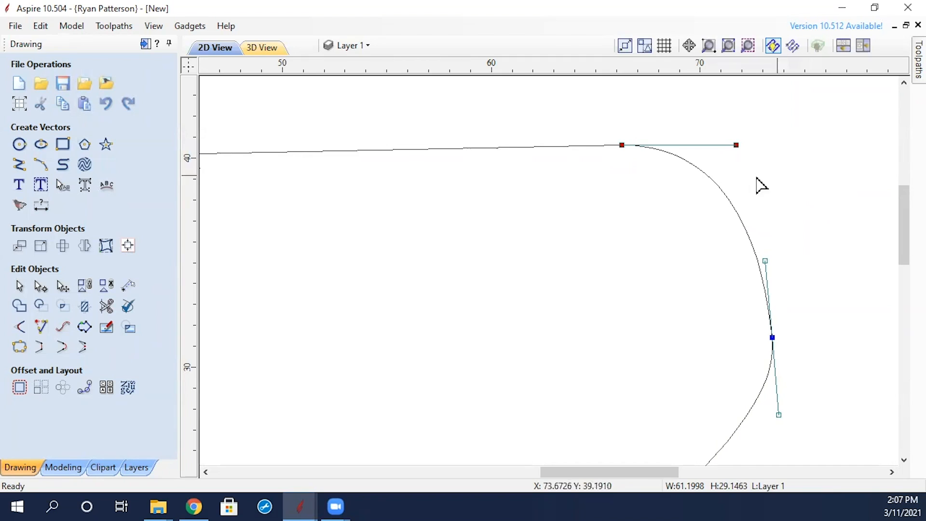
key(ctrl+z)
click(622, 168)
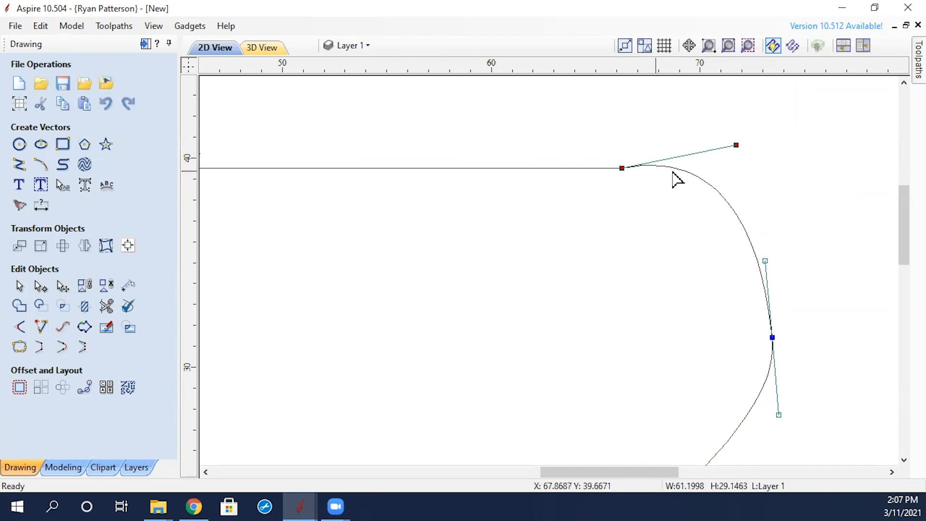
shift+click(624, 165)
key(y)
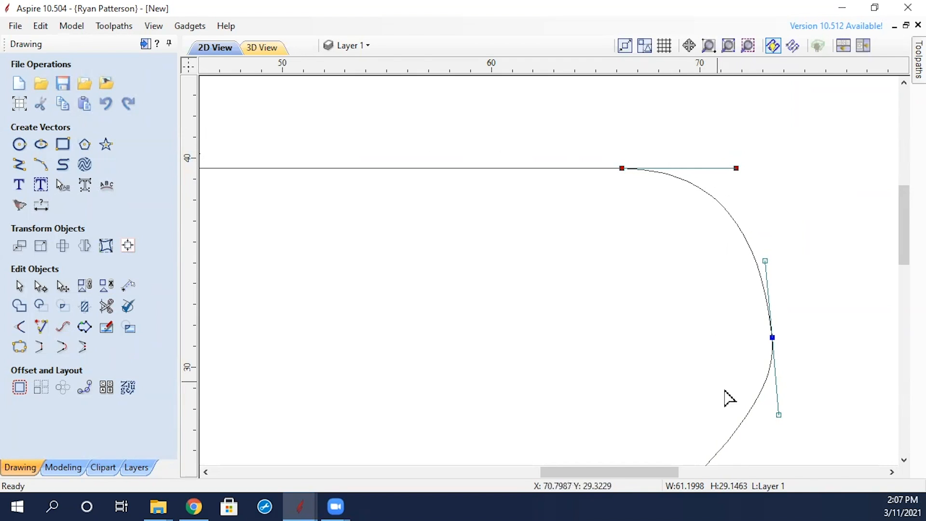
Reshape the right-hand S-curve by shifting its nodes and lower handles outward, and insert a point near its bottom end.
scroll(718, 328, down, 2)
drag(738, 327, 757, 321)
scroll(730, 399, down, 2)
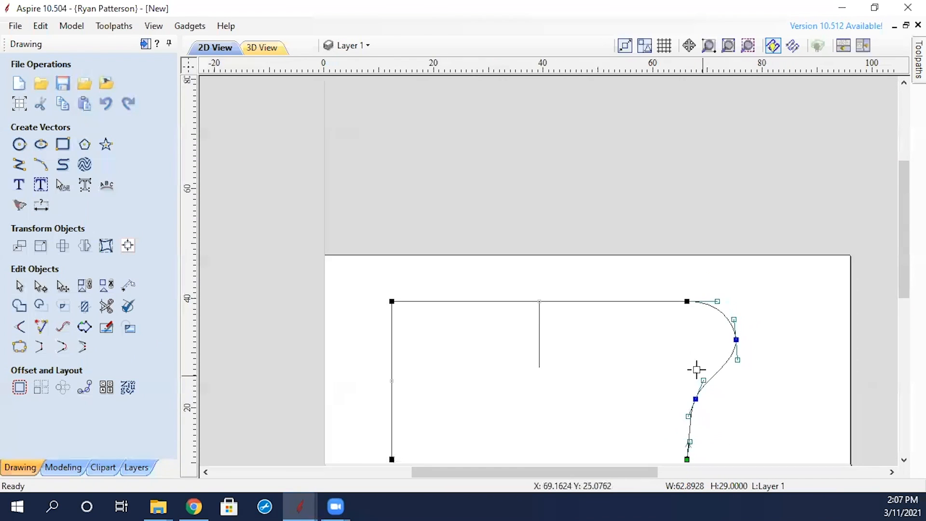
middle_drag(697, 370, 623, 322)
drag(622, 351, 635, 352)
drag(616, 394, 635, 358)
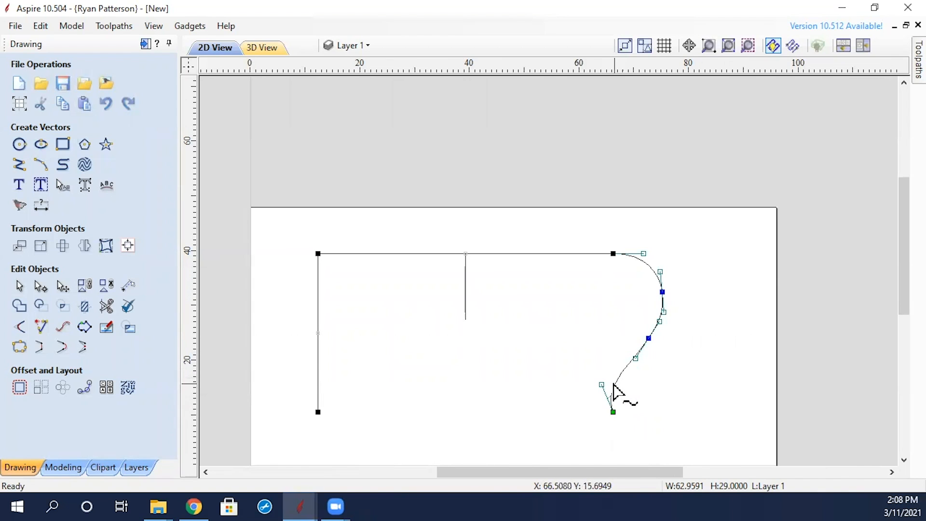
key(p)
drag(616, 381, 636, 384)
drag(649, 339, 647, 328)
click(682, 363)
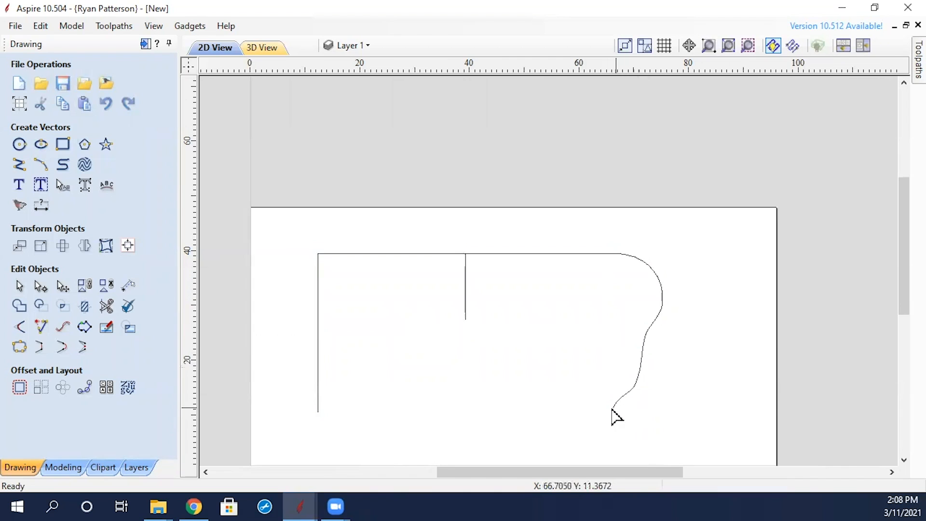
key(ctrl+z)
key(ctrl+z)
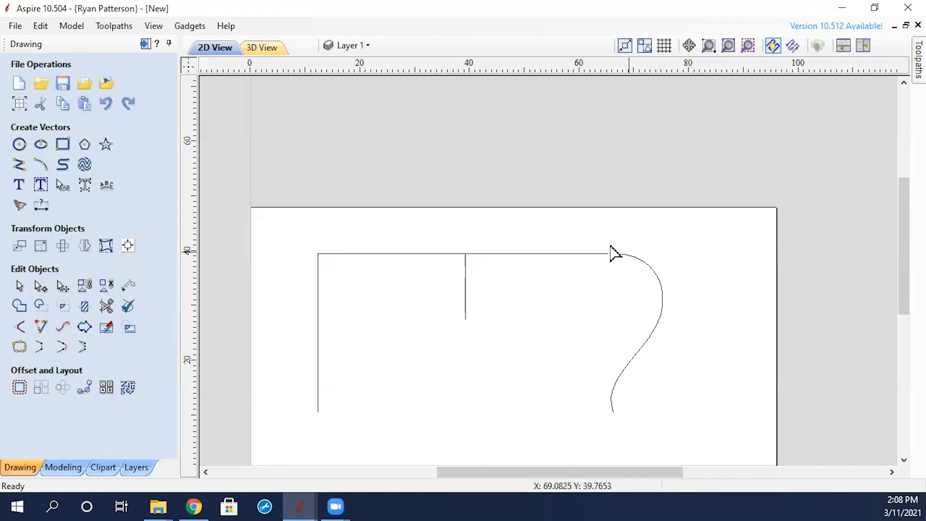
Trim away the part of the outline to the left of the middle vertical line.
drag(486, 300, 446, 332)
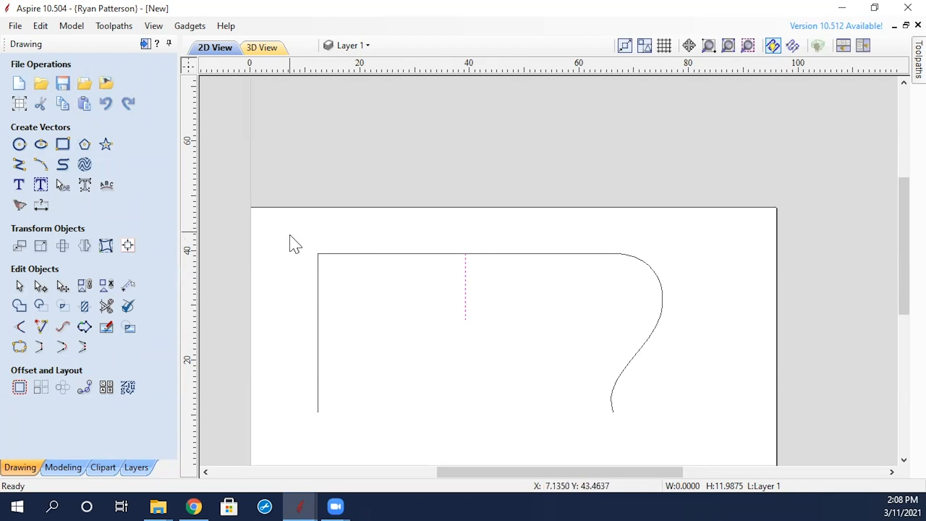
click(106, 306)
click(375, 255)
key(Escape)
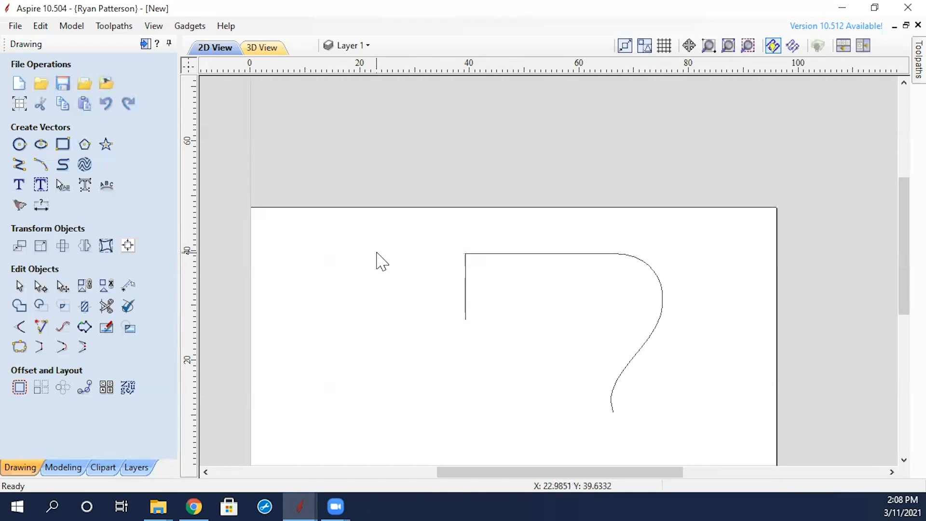
Cut the remaining profile vector at the corner where the vertical line meets the top edge.
click(501, 254)
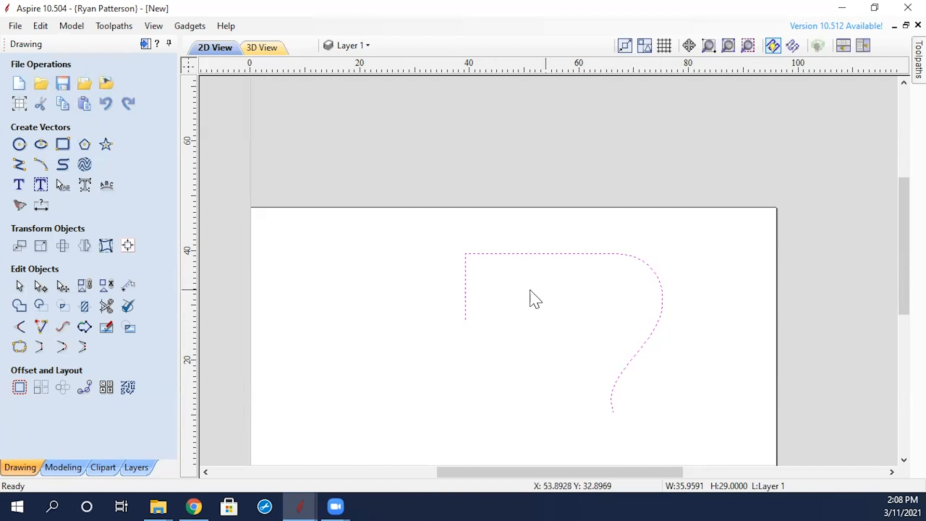
double_click(471, 244)
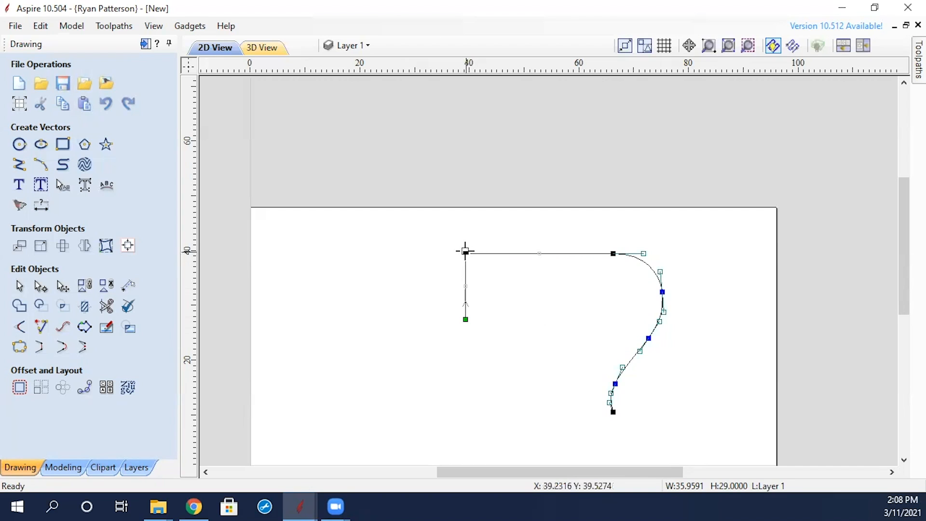
right_click(465, 253)
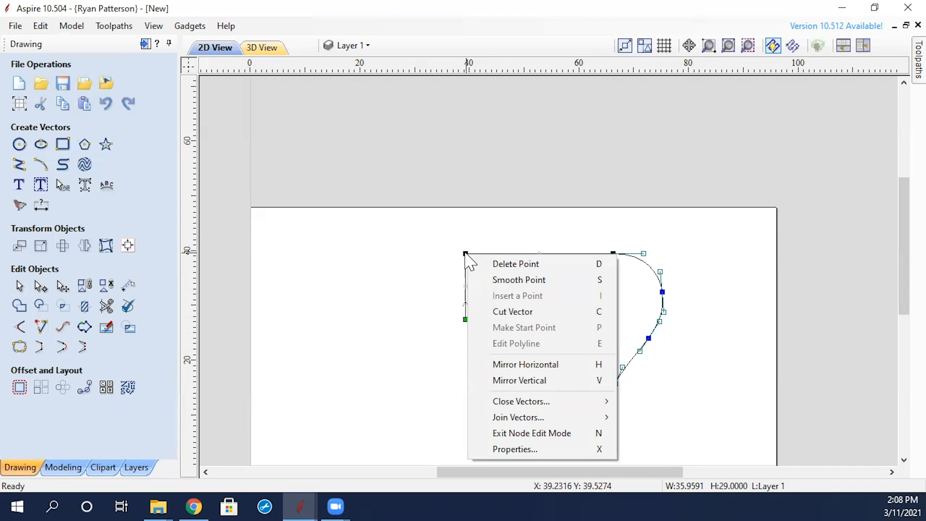
click(487, 312)
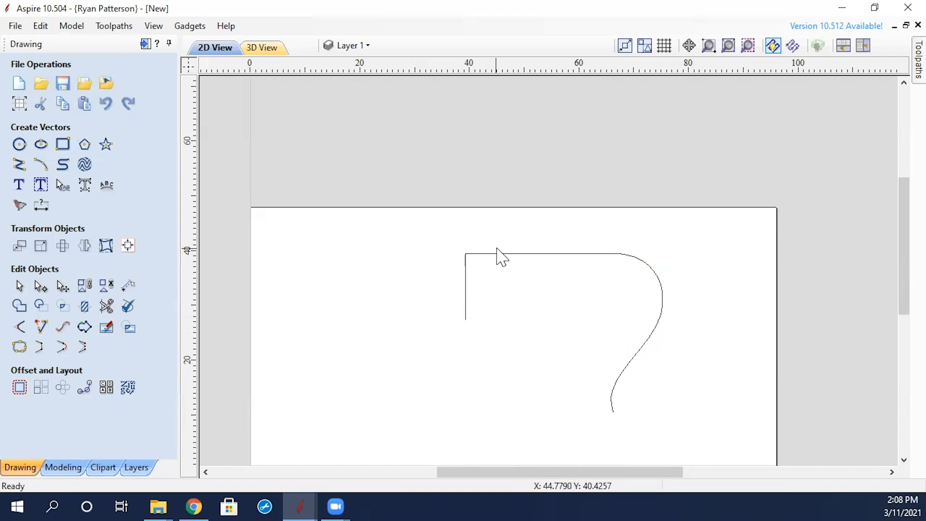
Mirror the right half of the curved profile about the middle vertical line, keeping the original.
click(499, 252)
click(466, 284)
click(529, 304)
click(643, 264)
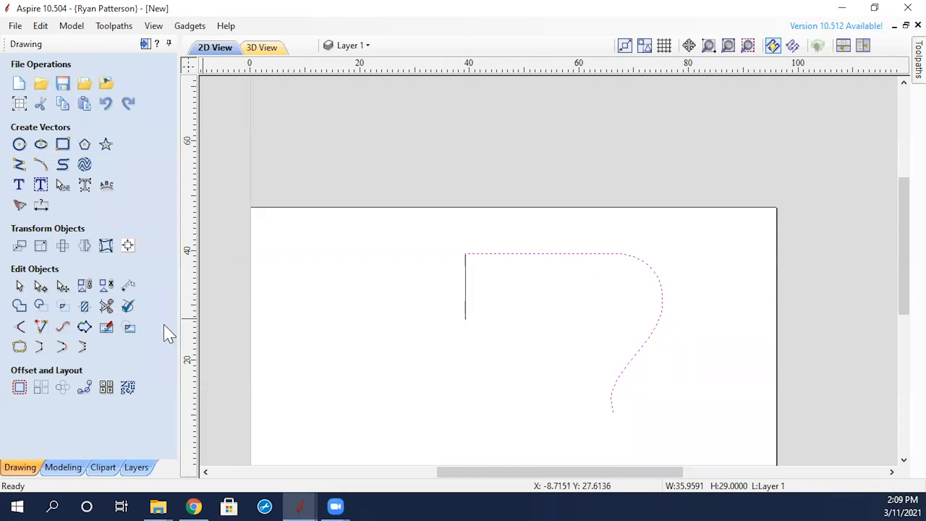
click(87, 256)
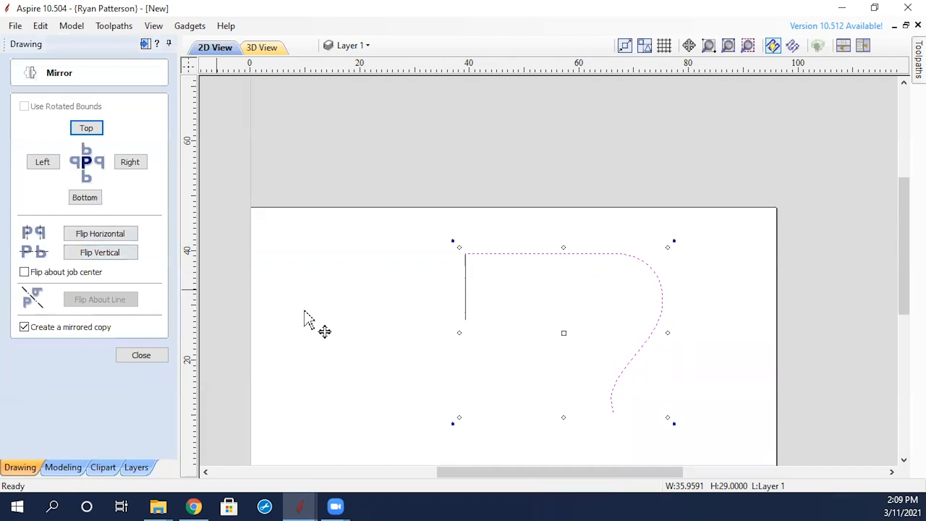
drag(494, 289, 450, 304)
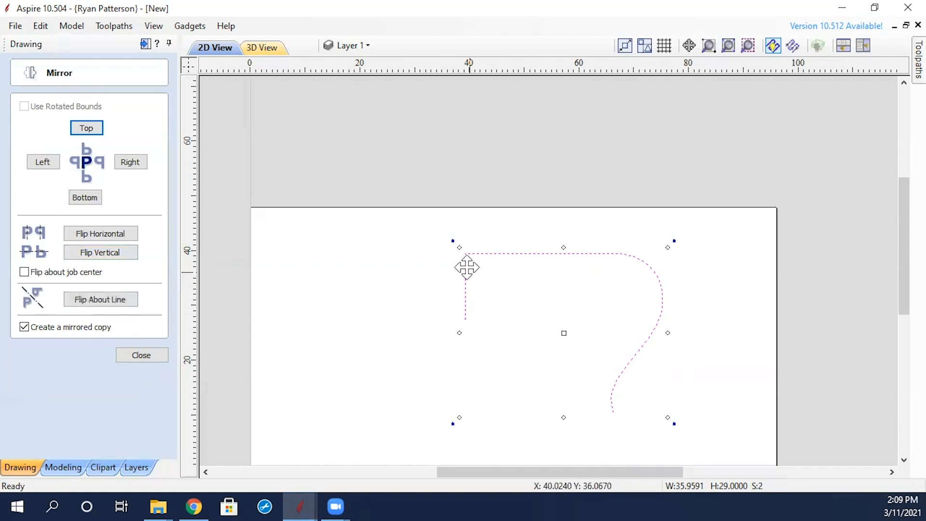
click(106, 304)
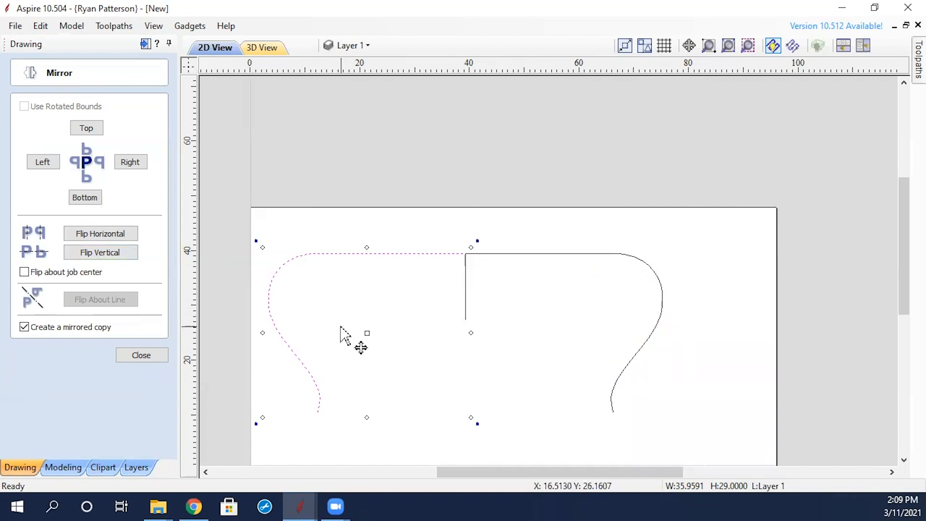
Delete the middle vertical line between the two profile halves and finish mirroring.
click(510, 301)
click(448, 329)
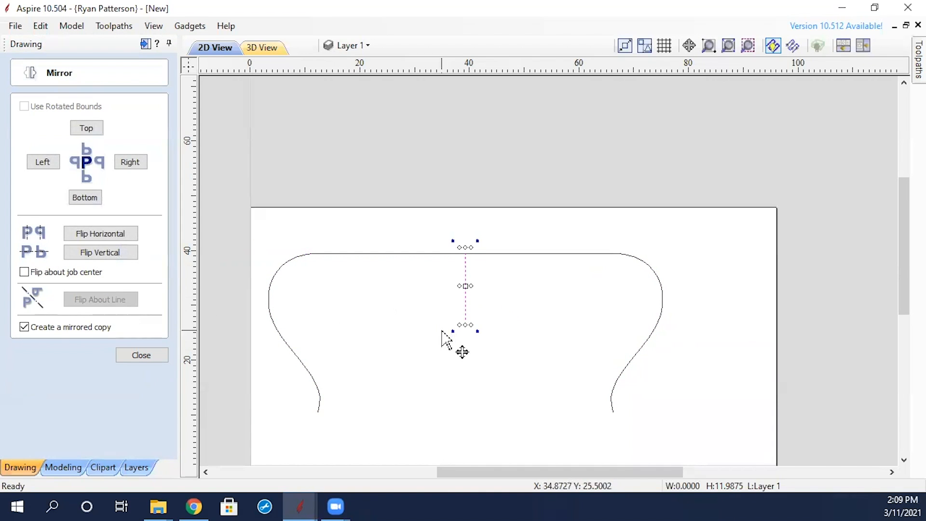
key(Delete)
drag(453, 288, 422, 308)
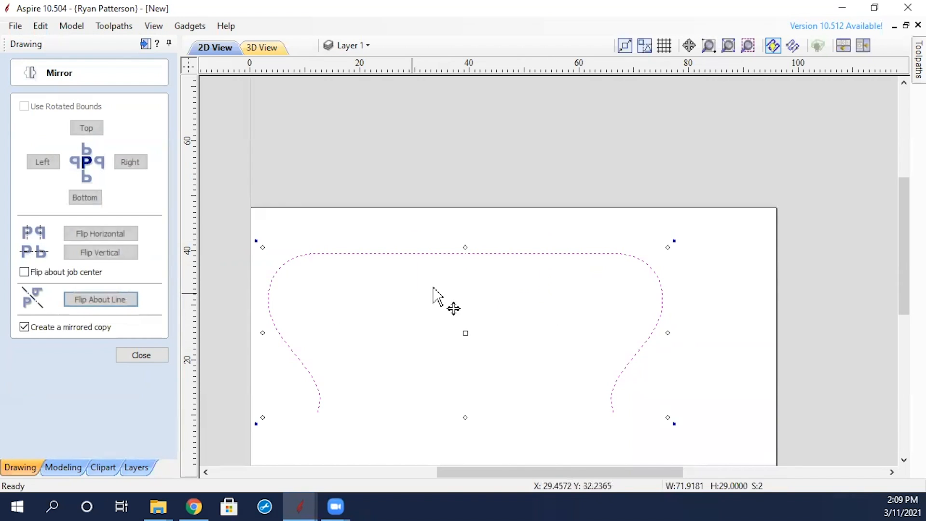
click(140, 356)
Join the two open profile halves into one vector with a 0.001 inch tolerance.
click(399, 316)
click(411, 254)
click(494, 256)
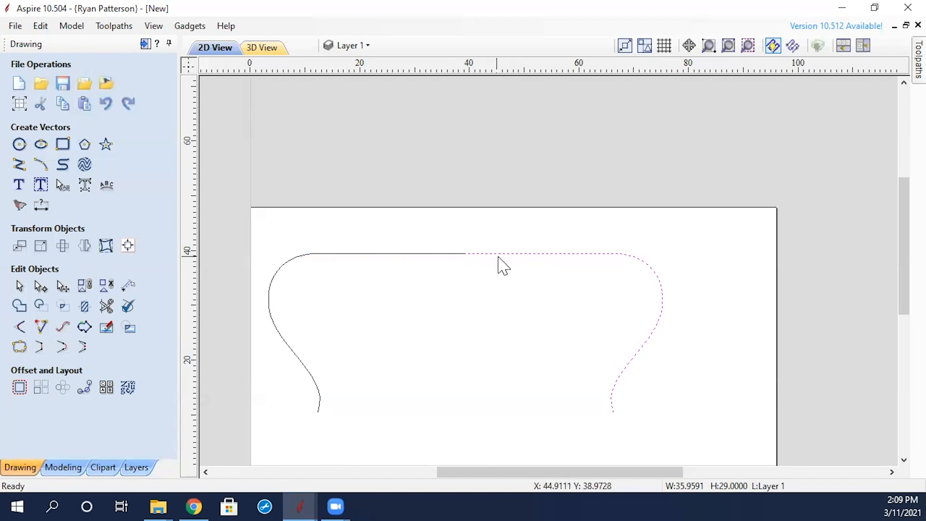
shift+click(428, 254)
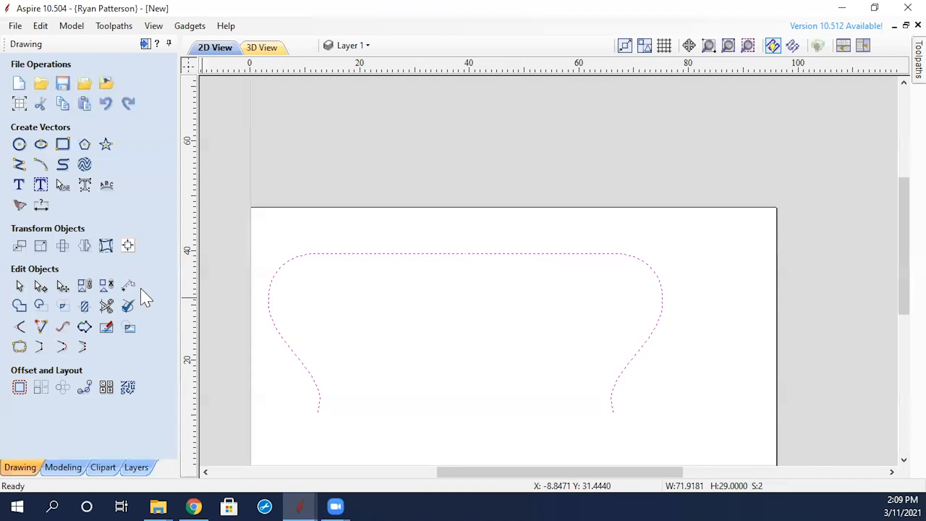
click(19, 348)
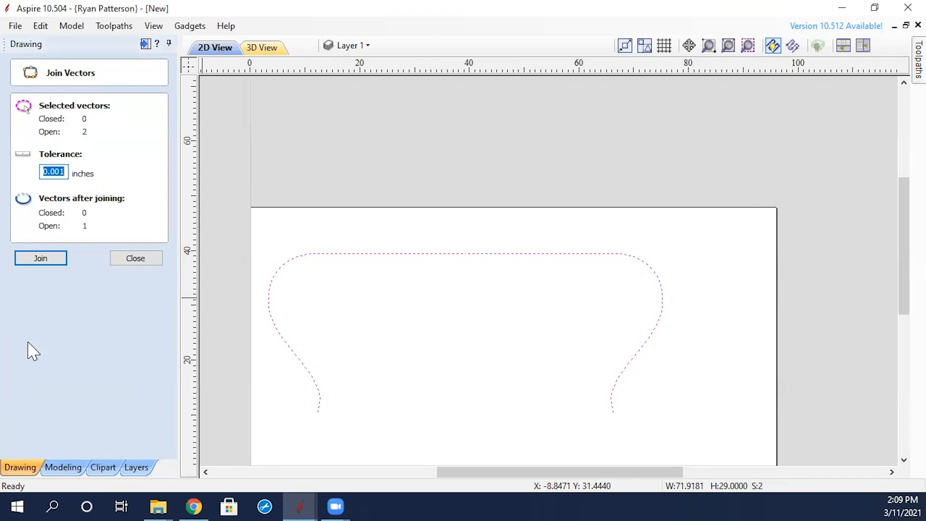
click(60, 262)
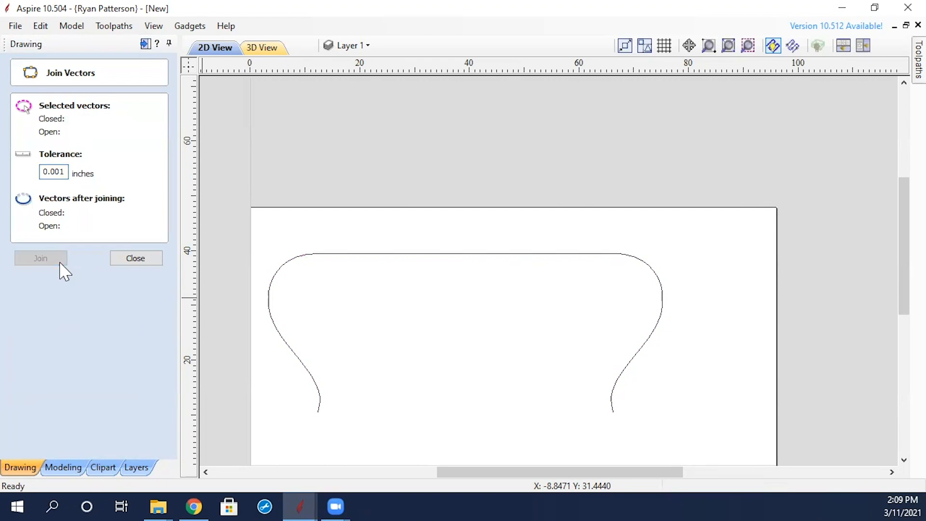
click(155, 260)
click(358, 254)
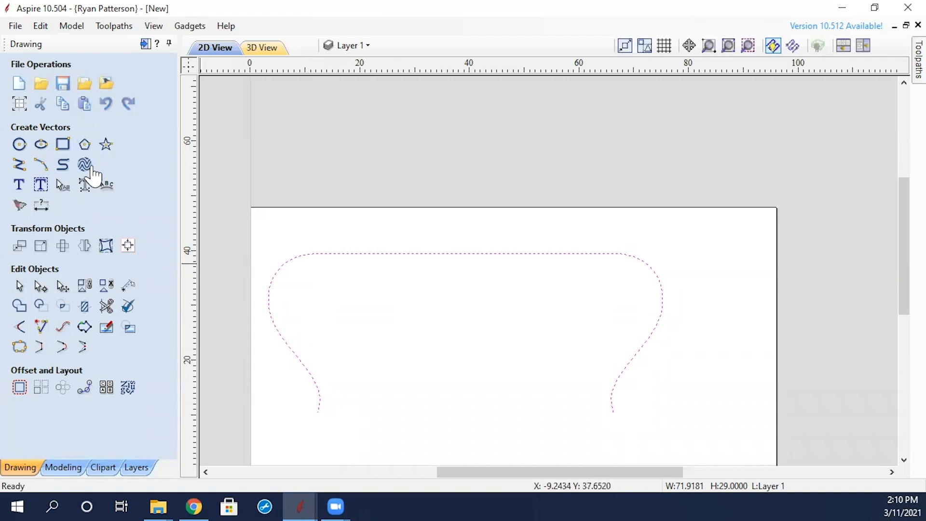
Draw a polyline from the left curve's lower end, about 5.3 inches inward, 25.8 inches up, and horizontally across to the right side.
click(16, 167)
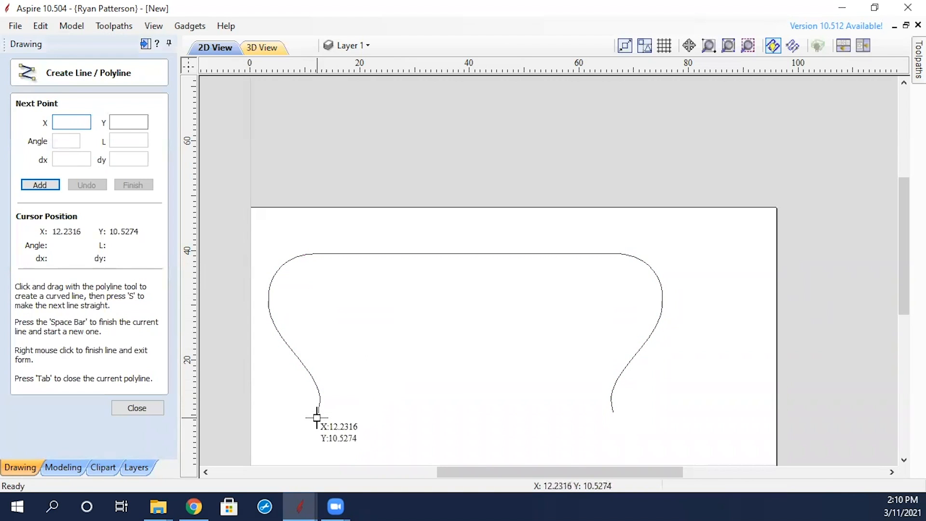
click(318, 411)
click(347, 411)
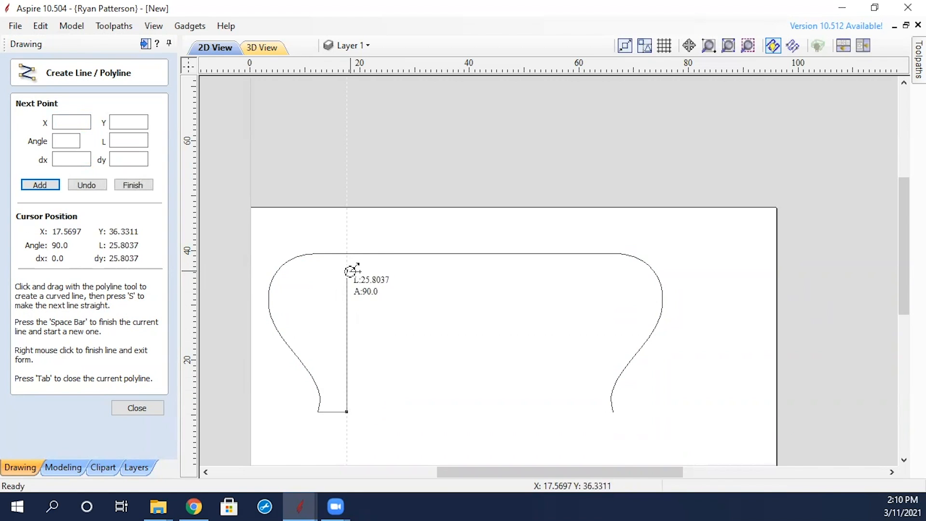
click(347, 271)
click(605, 272)
right_click(609, 320)
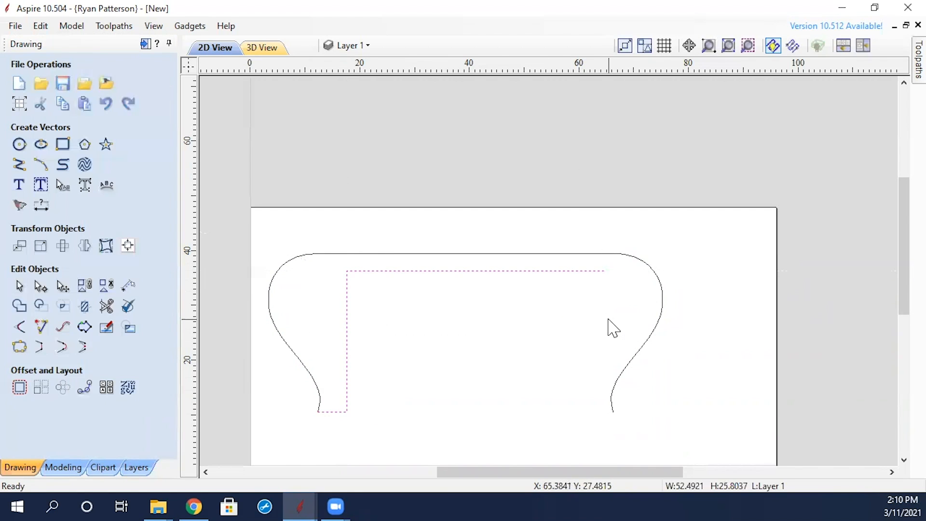
Draw a vertical centre line about 17.6 inches long downward from the midpoint of the profile's top edge.
click(339, 412)
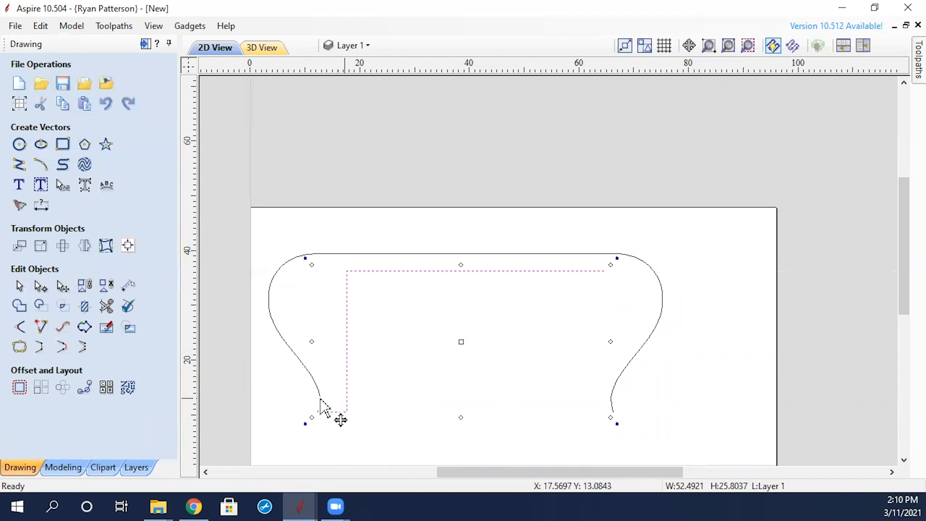
click(19, 165)
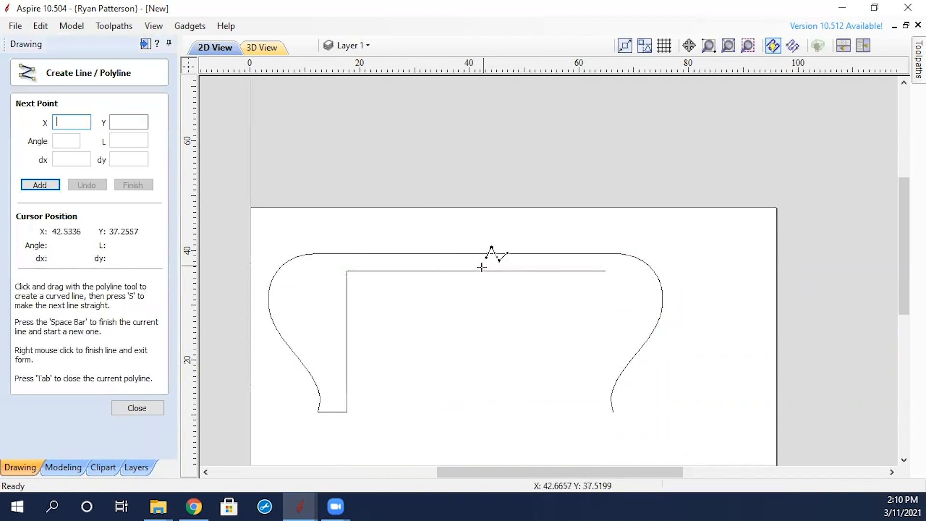
click(466, 254)
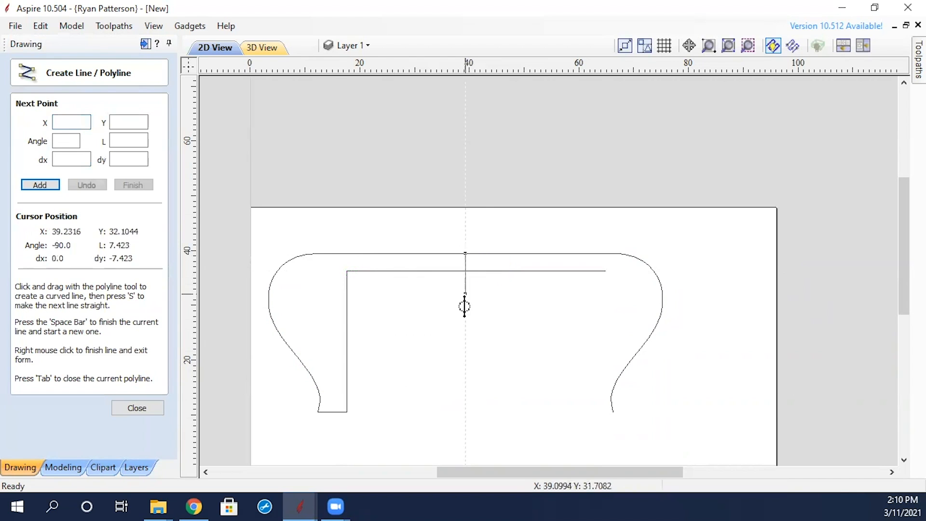
click(466, 350)
right_click(437, 371)
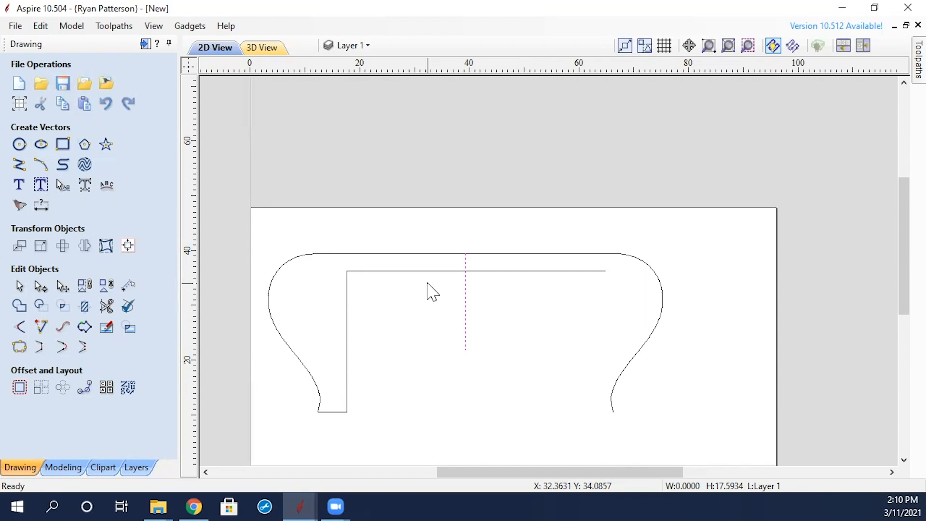
Delete the long horizontal span of the inner polyline, leaving the left leg's foot and vertical line.
click(375, 271)
double_click(347, 311)
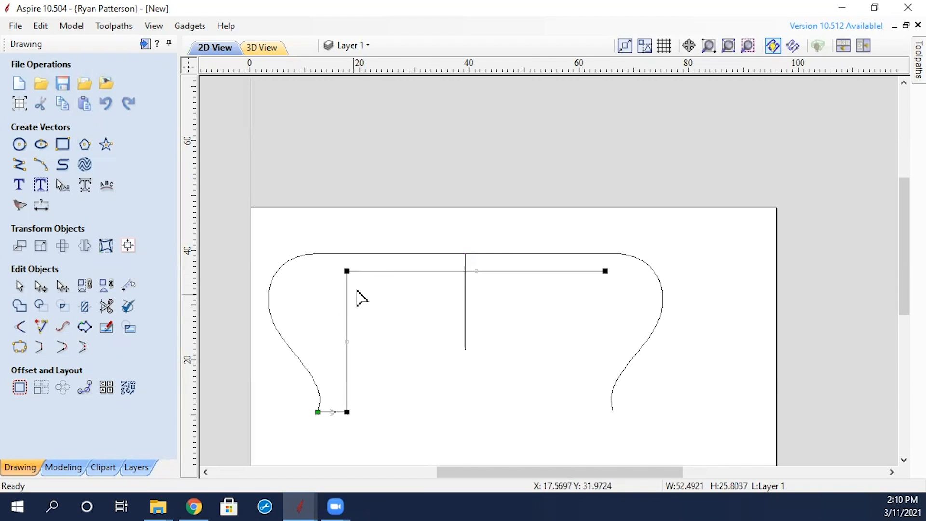
right_click(398, 272)
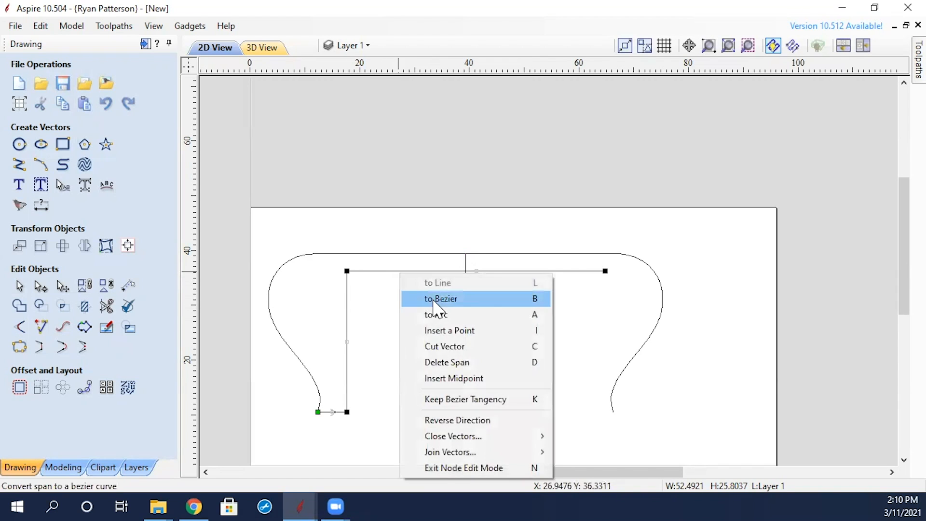
click(460, 365)
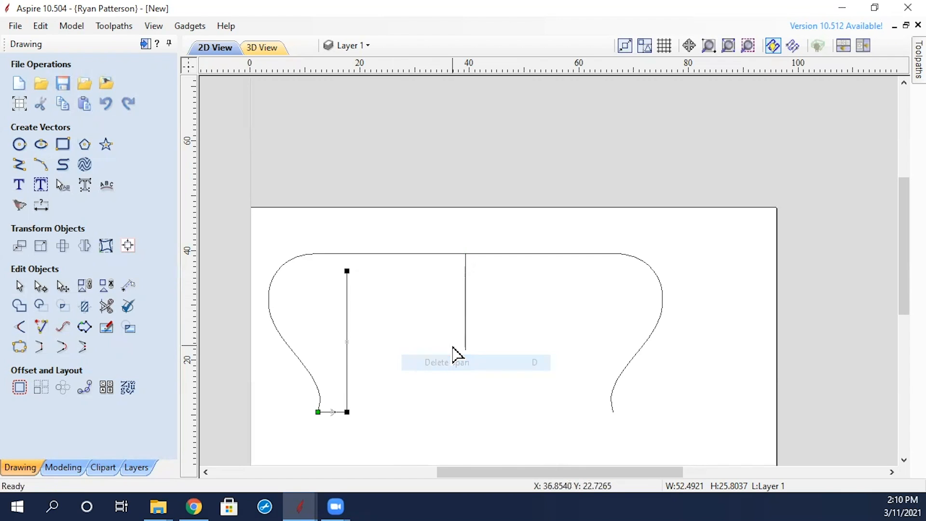
click(397, 352)
drag(387, 366, 352, 434)
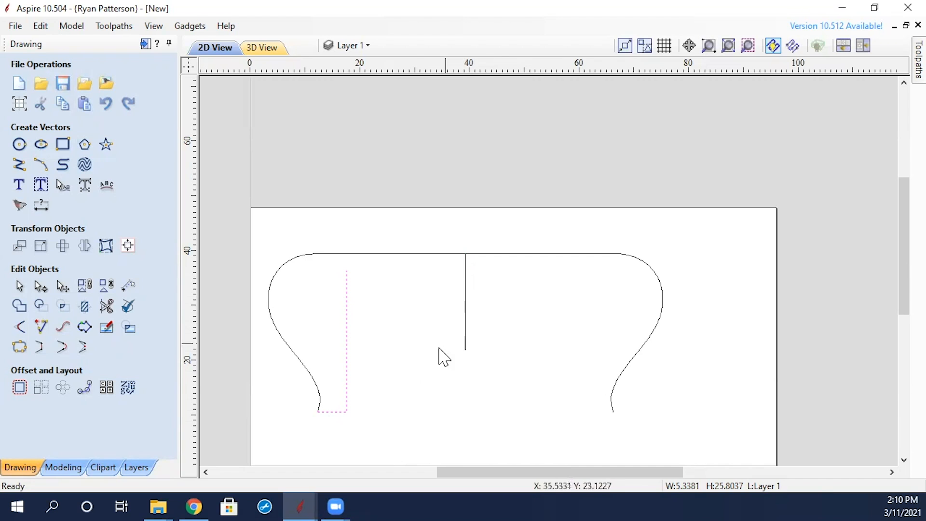
Mirror the left leg's foot and inner line about the vertical centre line as a copy.
click(367, 374)
drag(360, 332, 332, 429)
shift+drag(474, 322, 453, 358)
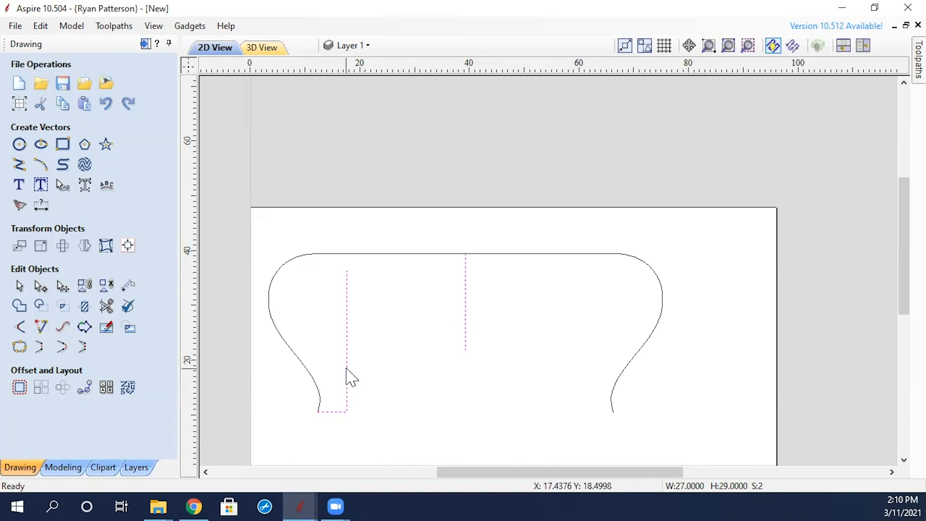
click(84, 246)
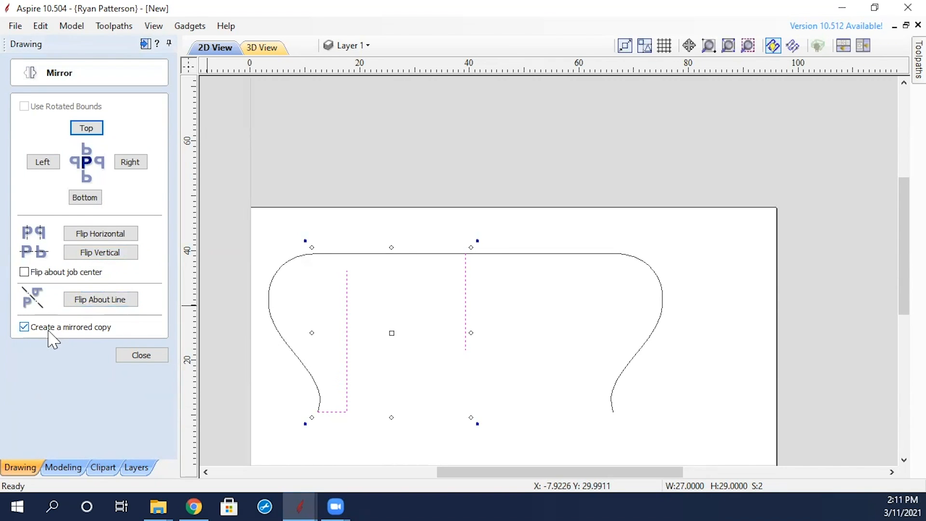
click(104, 300)
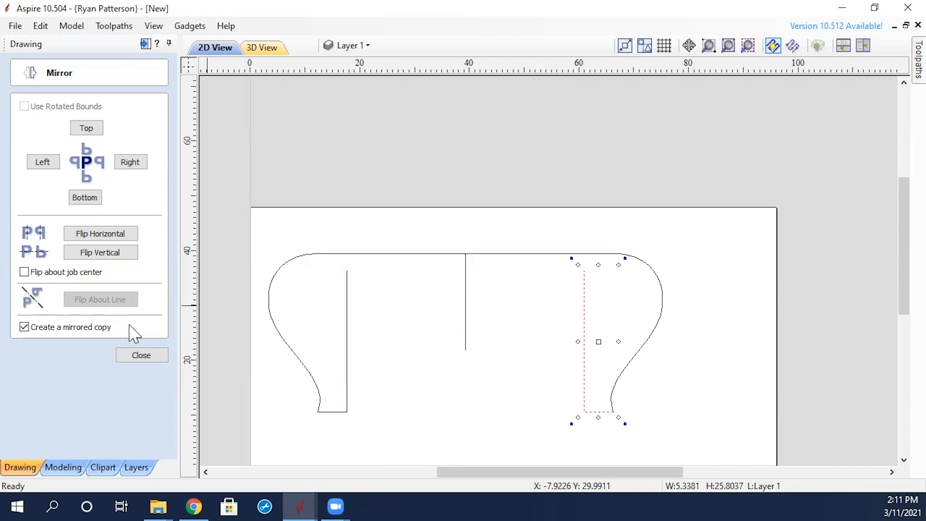
click(135, 355)
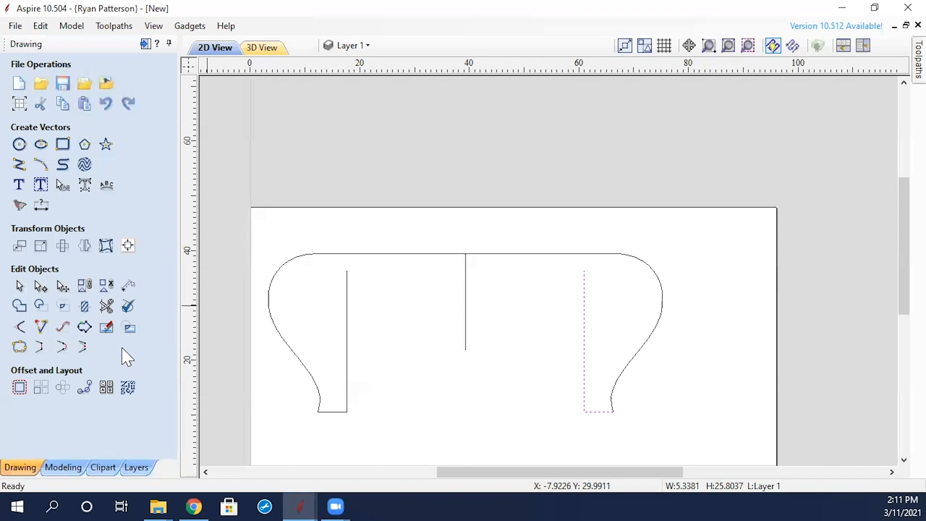
Draw a straight horizontal line connecting the upper ends of the two inner leg lines.
click(19, 166)
click(347, 271)
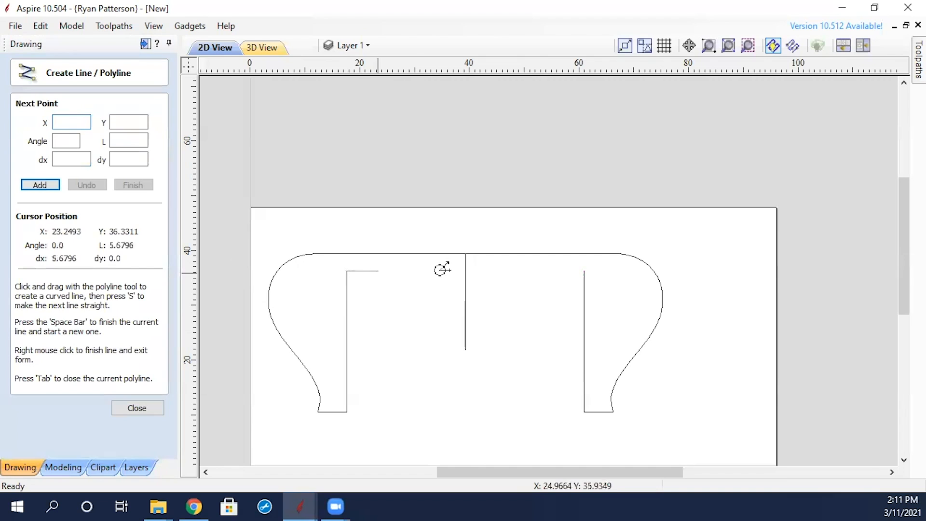
click(584, 271)
right_click(532, 311)
Delete the vertical centre line used for mirroring the leg.
click(532, 313)
click(465, 344)
key(Delete)
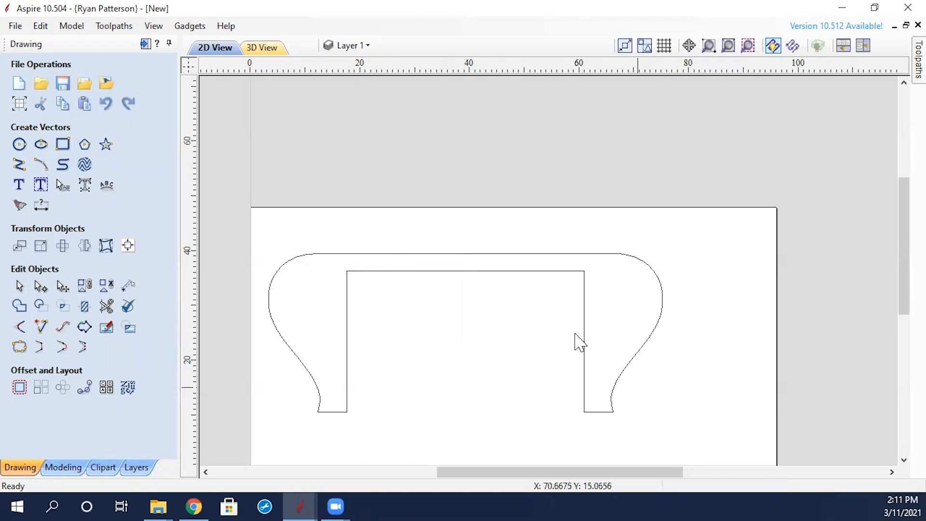
Draw a vertical line about 8.5 inches long upward from the left end of the profile's straight top edge.
click(389, 254)
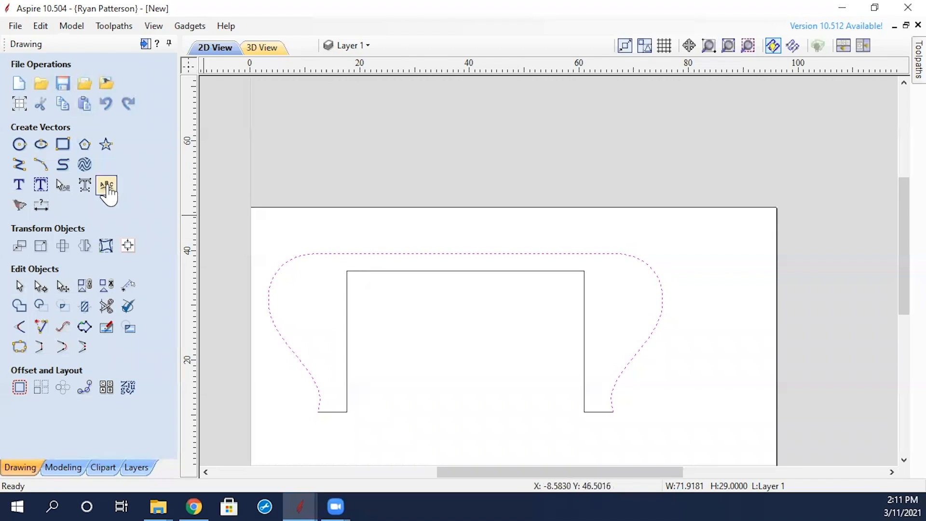
click(19, 164)
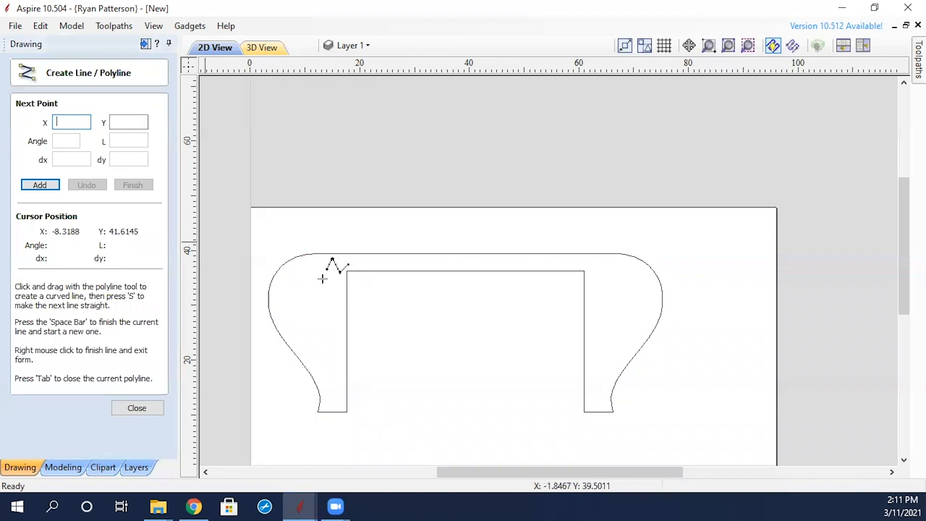
click(318, 253)
click(316, 213)
right_click(316, 213)
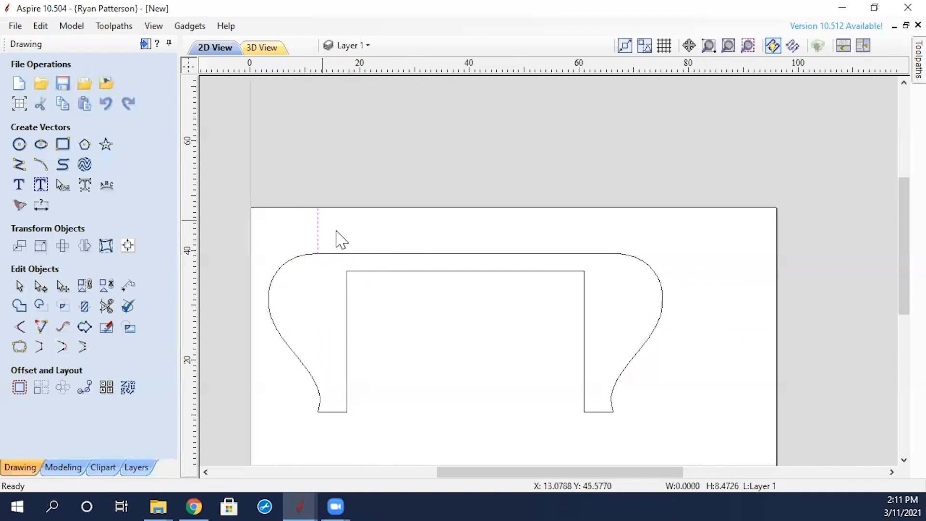
Switch to Chrome to examine the reference photo of the desk's slotted curved panel, and return to Aspire.
click(194, 506)
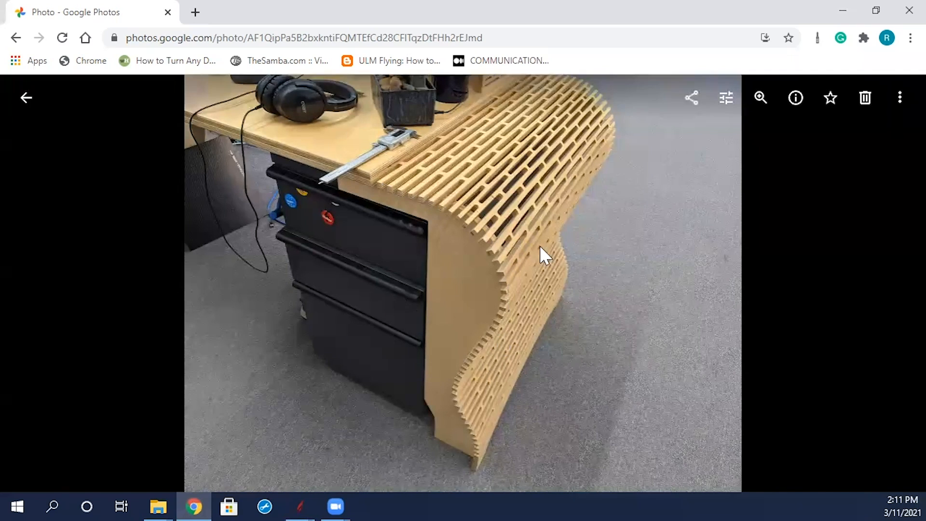
key(Escape)
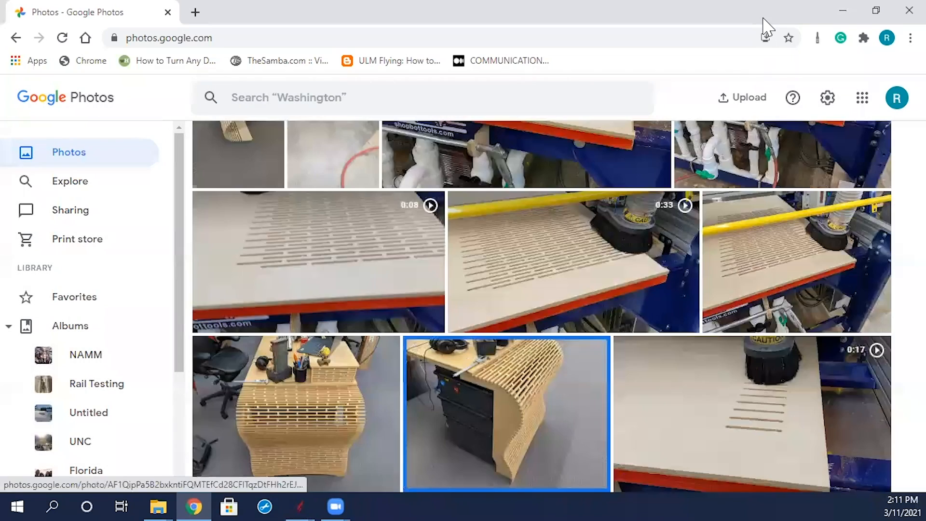
click(842, 12)
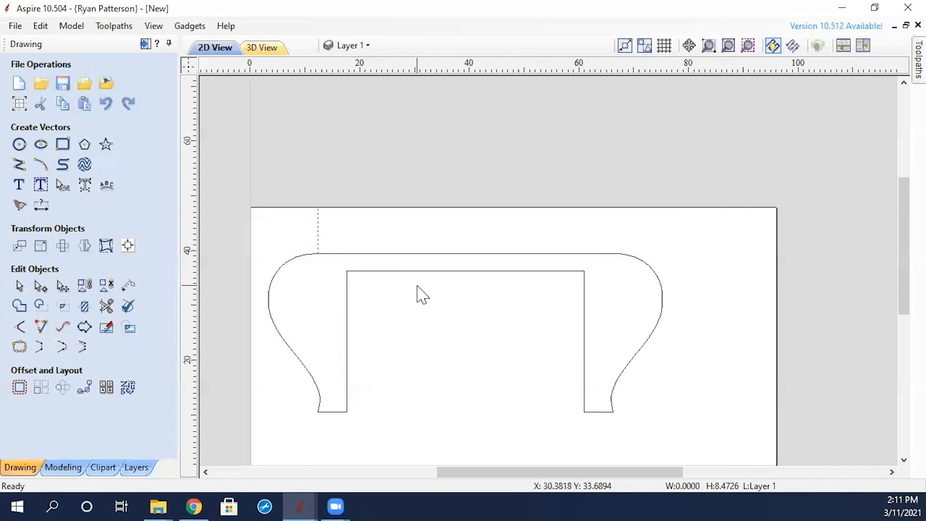
Try to offset the outer curved profile outward by 0.5 inches with sharp offset corners.
click(391, 252)
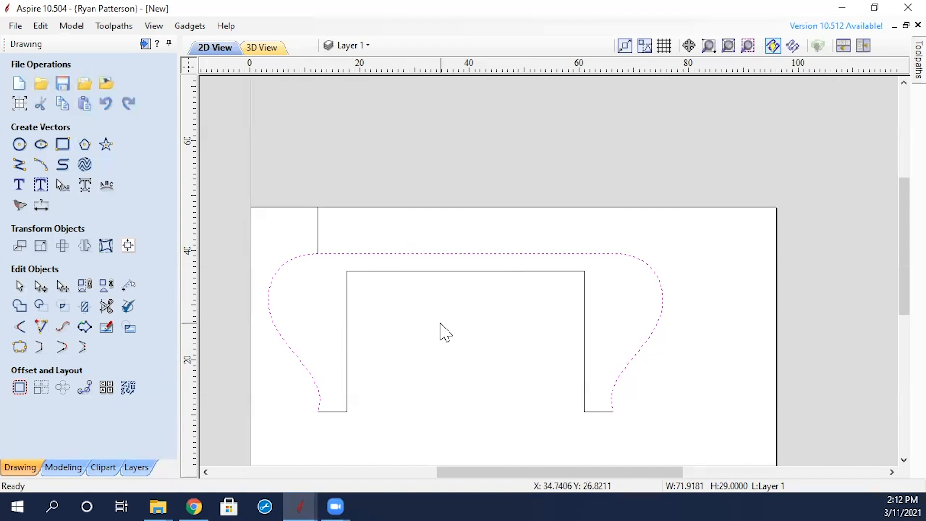
click(20, 387)
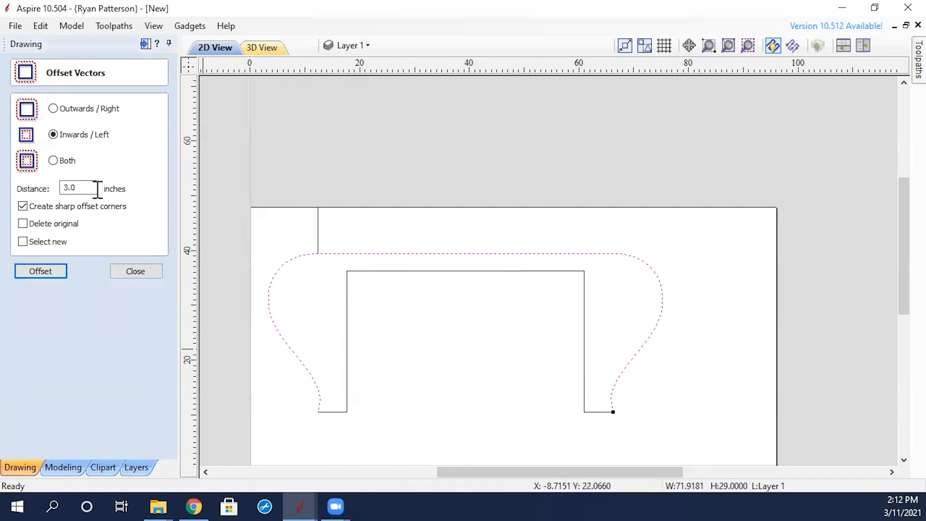
click(67, 111)
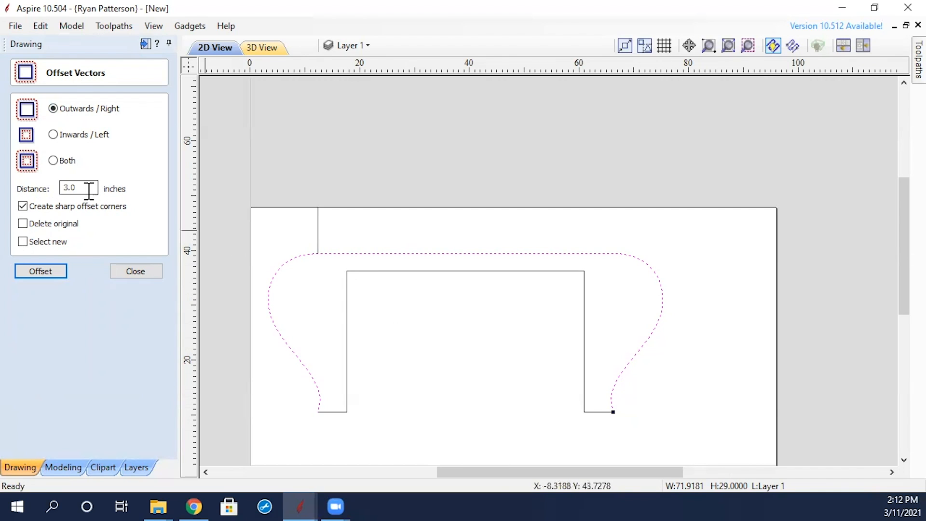
key(Return)
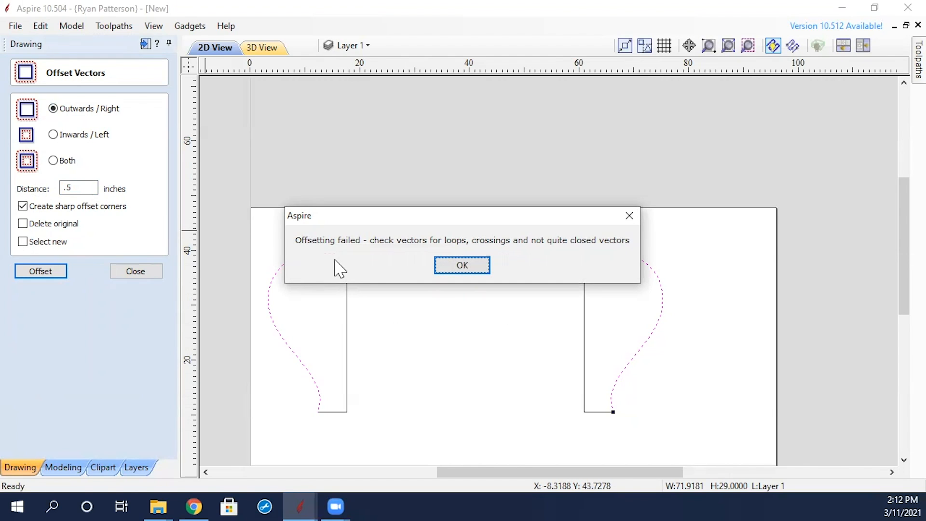
click(467, 267)
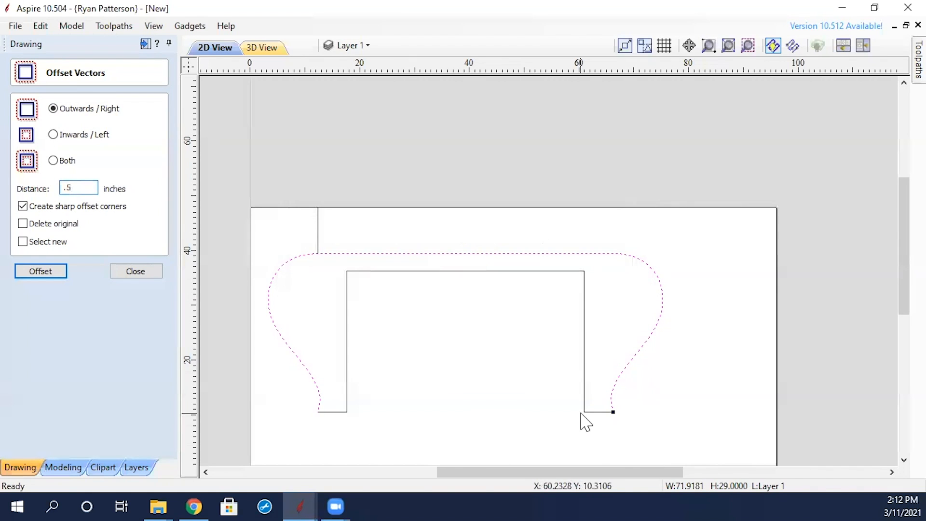
Examine the outer profile's nodes and lower leg ends for gaps, loops or crossings.
scroll(627, 438, up, 3)
scroll(587, 404, up, 3)
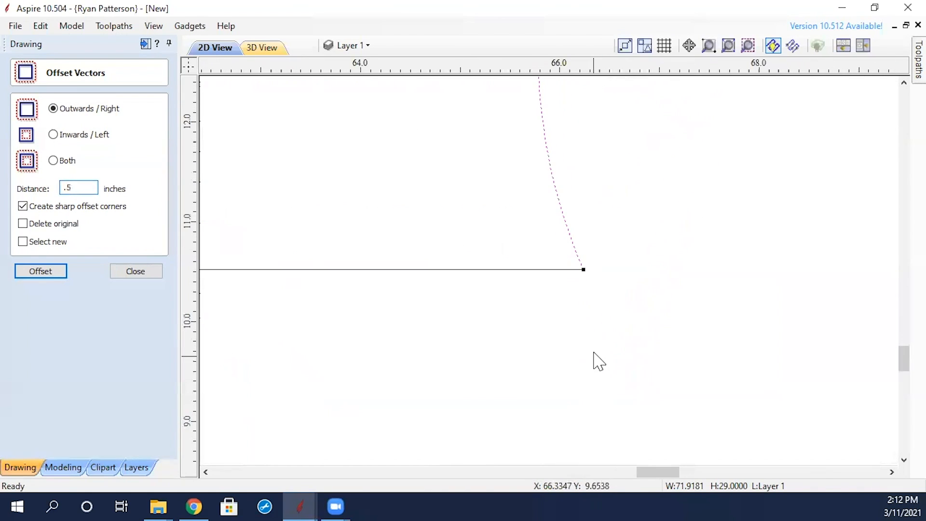
scroll(461, 226, down, 3)
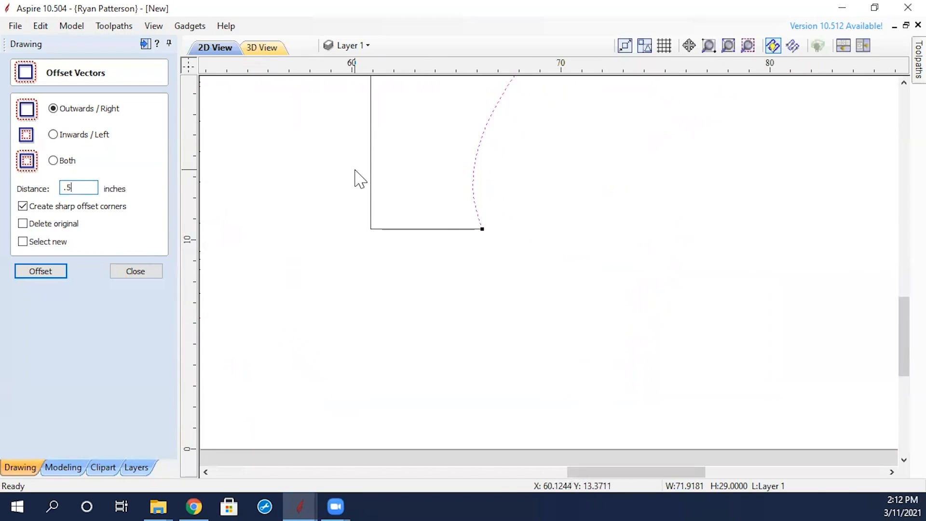
scroll(411, 266, down, 2)
middle_drag(340, 188, 463, 272)
scroll(463, 268, down, 1)
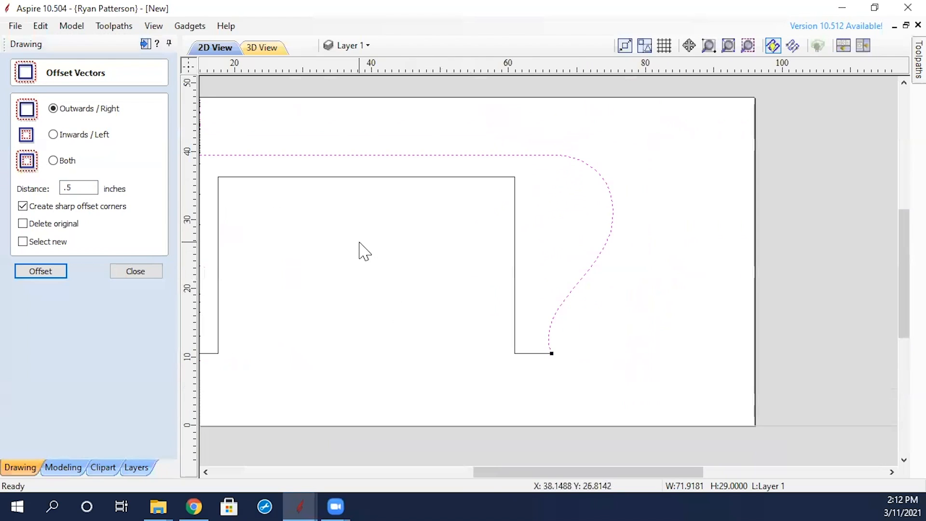
middle_drag(365, 252, 428, 248)
click(447, 246)
click(428, 153)
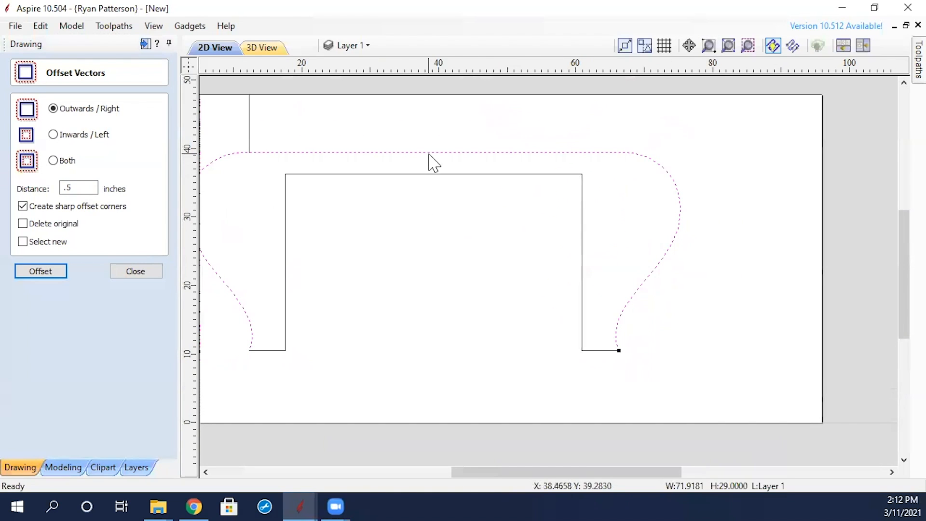
key(n)
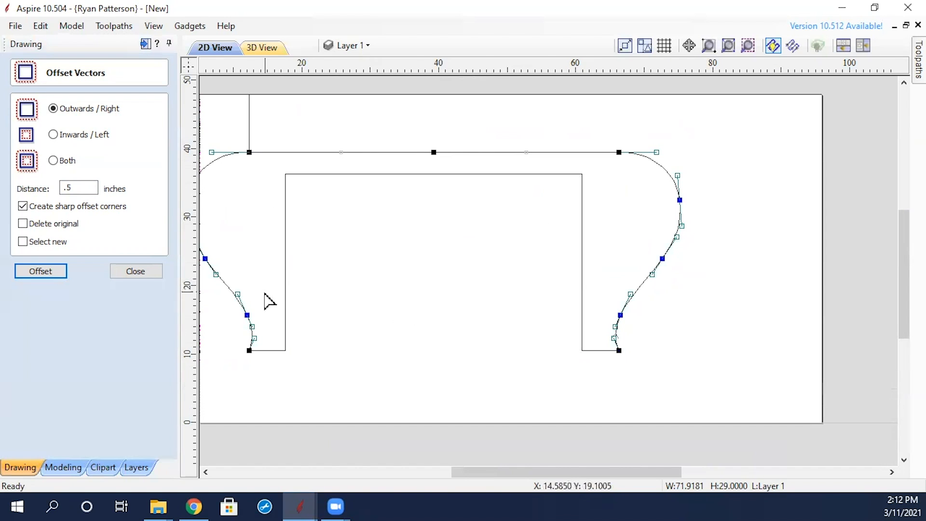
middle_drag(269, 301, 350, 269)
scroll(318, 313, up, 10)
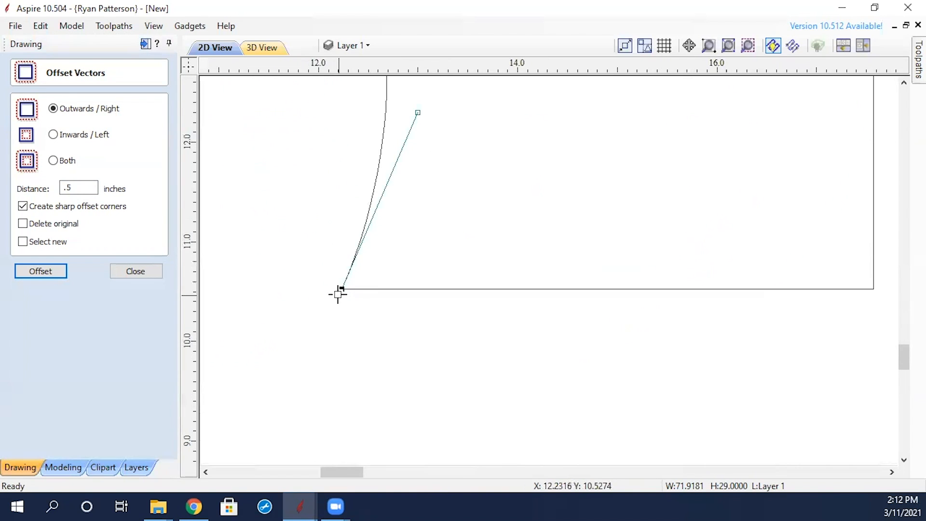
scroll(347, 261, down, 10)
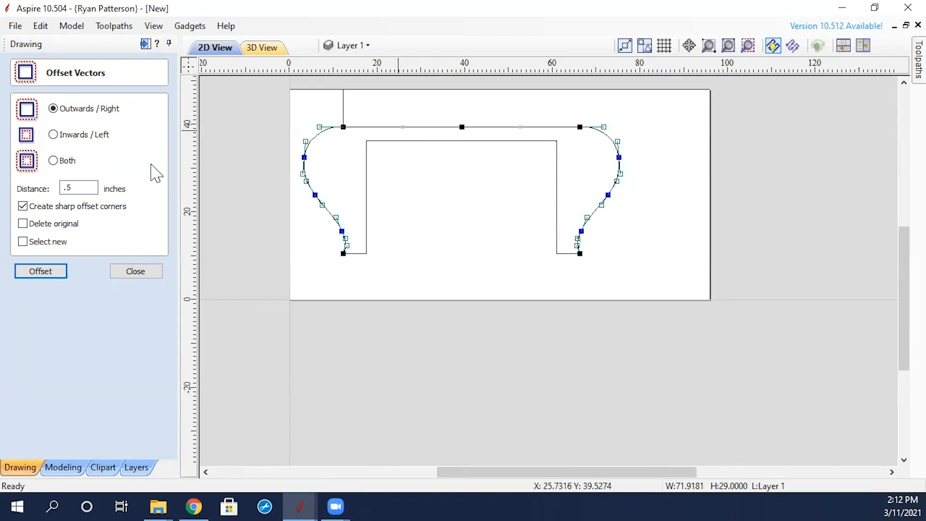
click(136, 272)
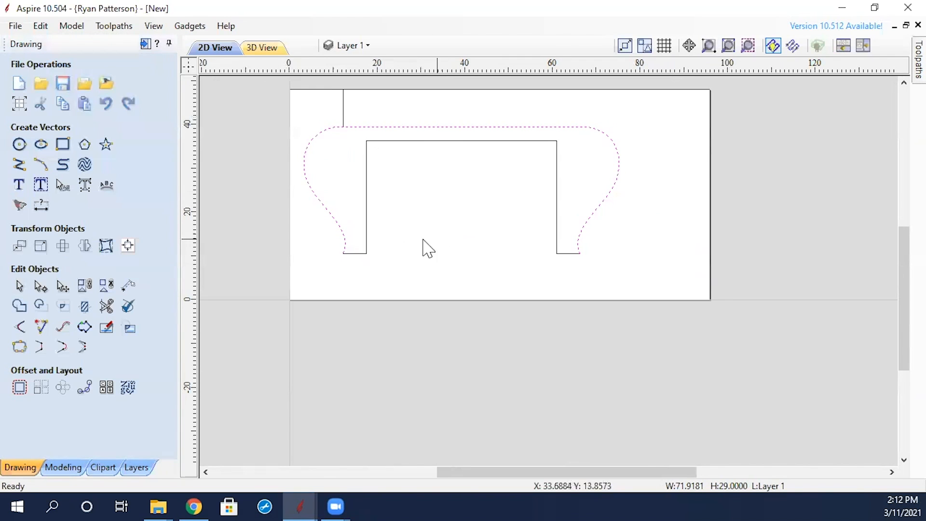
Retry the 0.5-inch outward offset on the whole outer profile.
click(20, 387)
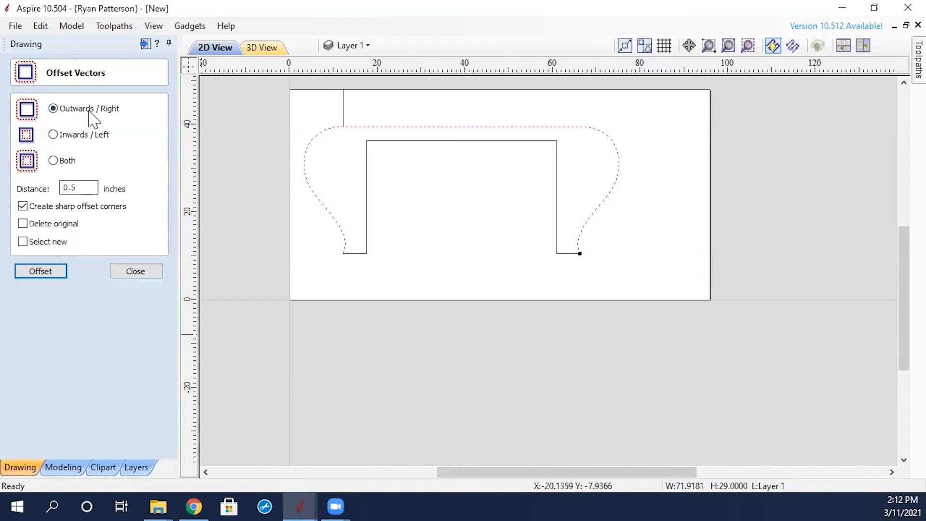
click(52, 276)
click(463, 265)
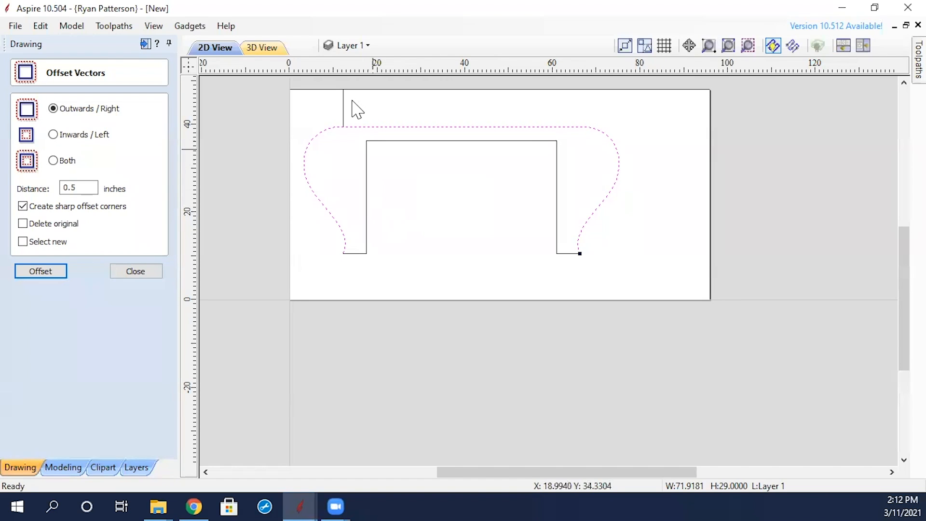
click(139, 271)
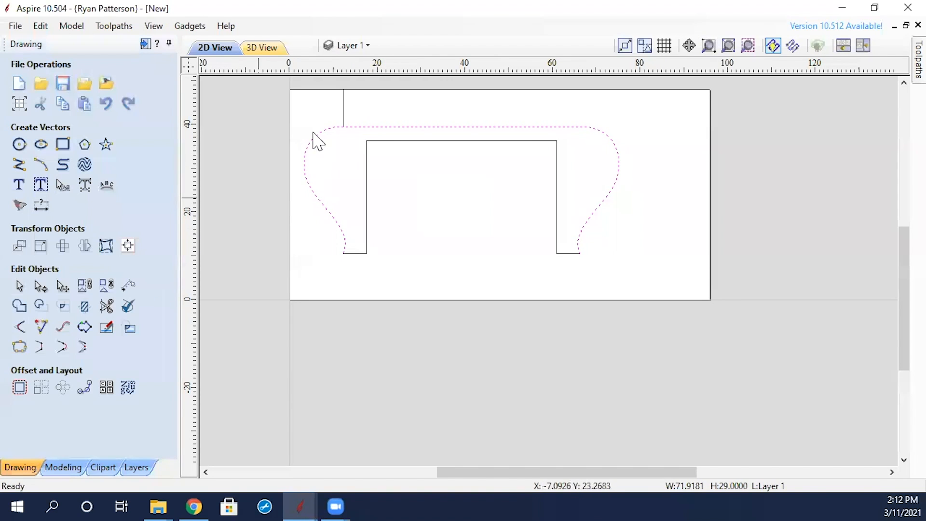
Cut the outer profile vector at the node on the left end of its straight top edge.
double_click(379, 126)
scroll(356, 132, up, 3)
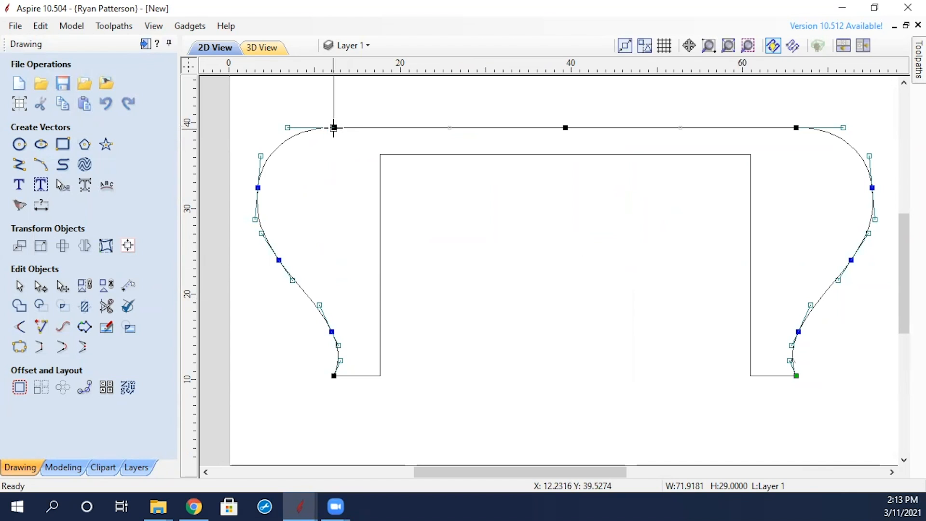
right_click(334, 127)
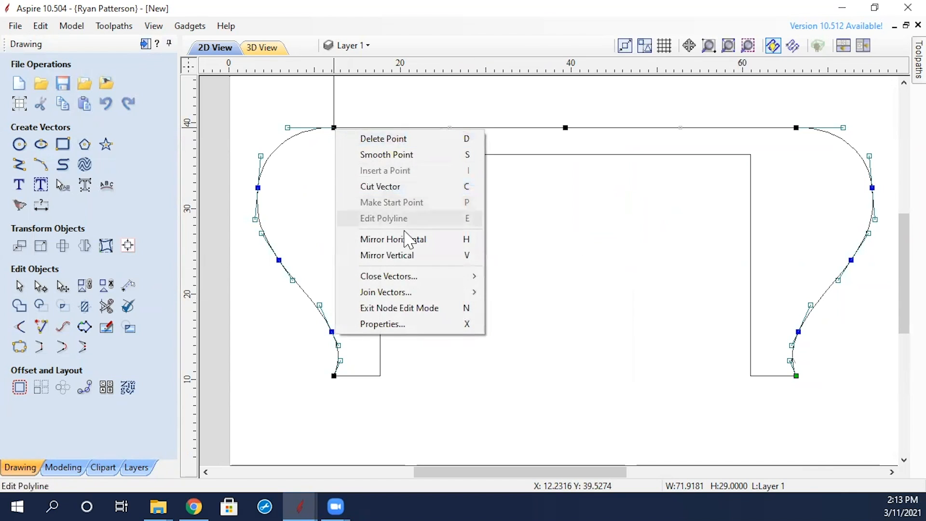
click(389, 187)
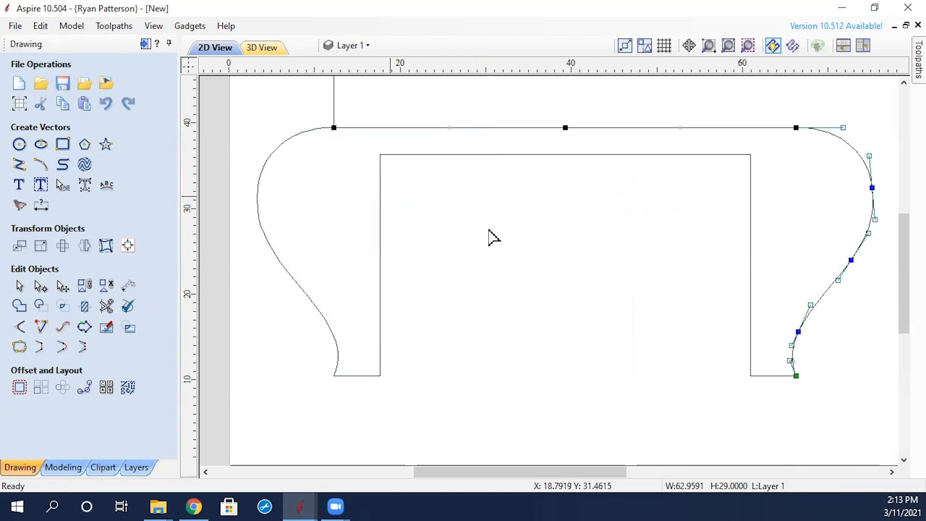
click(492, 236)
Offset the straight top edge and the attached right-hand curve outward by 0.5 inches.
click(703, 129)
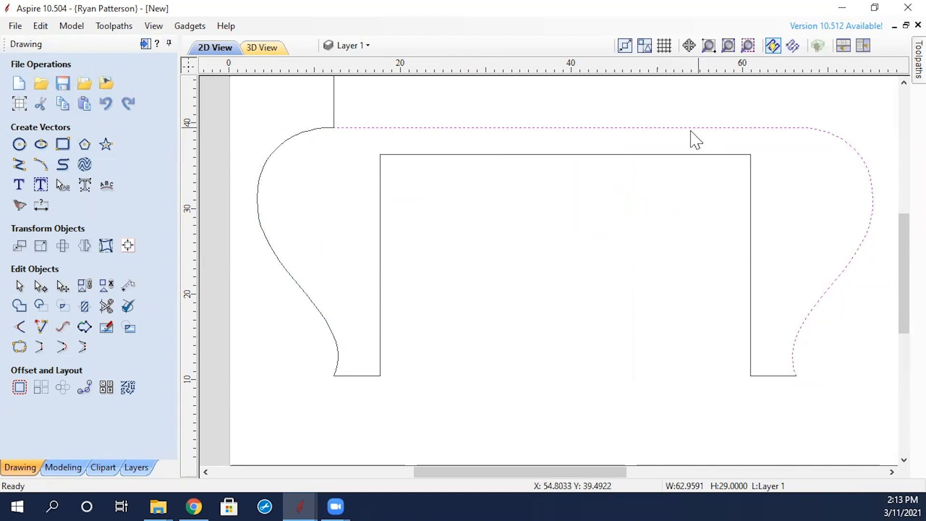
click(20, 390)
click(53, 274)
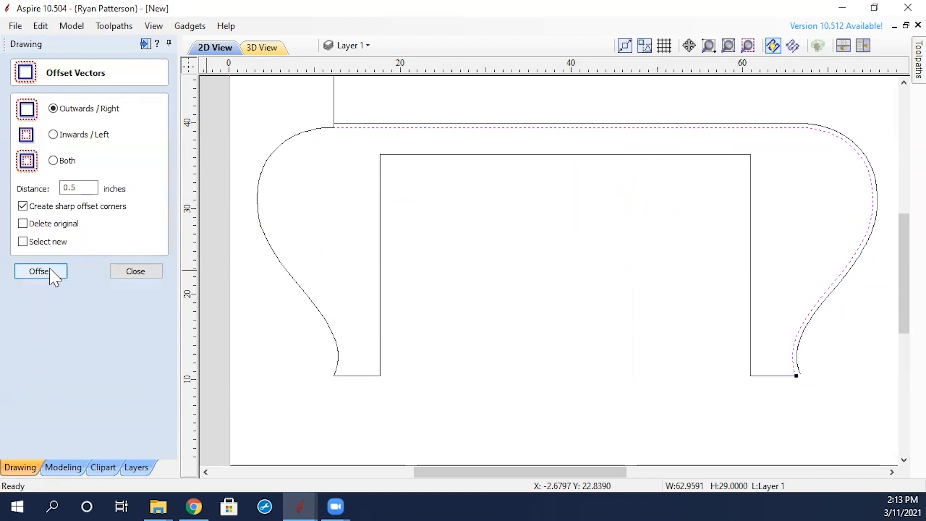
click(531, 242)
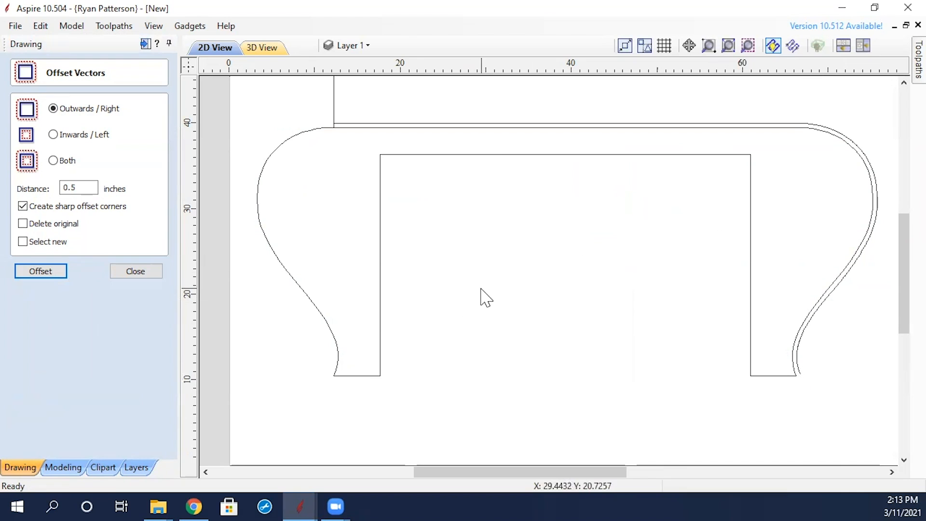
Offset the separate left-hand curve by 0.5 inches using the Outwards / Right direction.
click(282, 150)
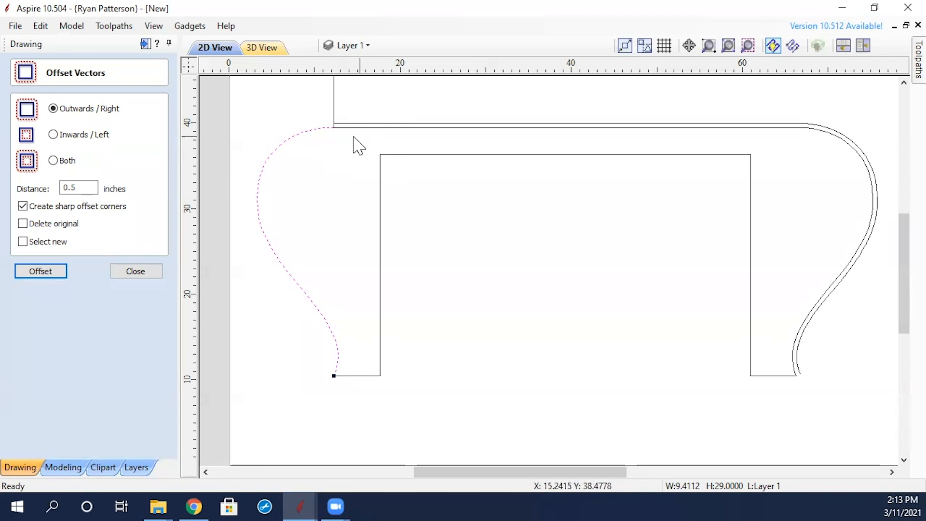
click(329, 130)
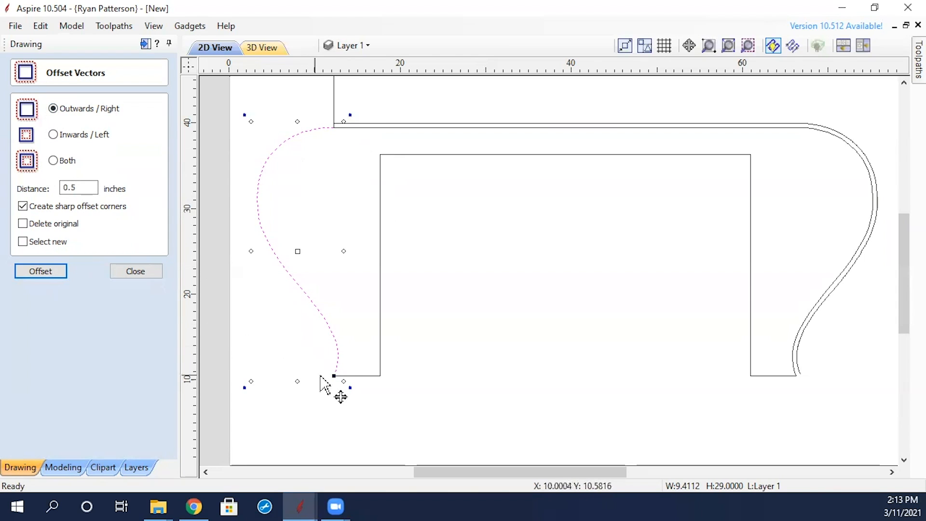
click(41, 271)
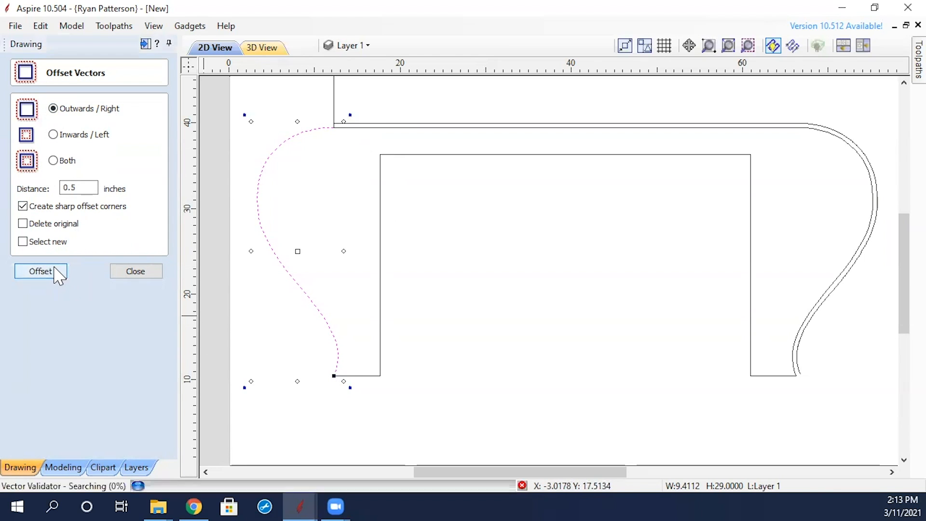
scroll(340, 145, up, 2)
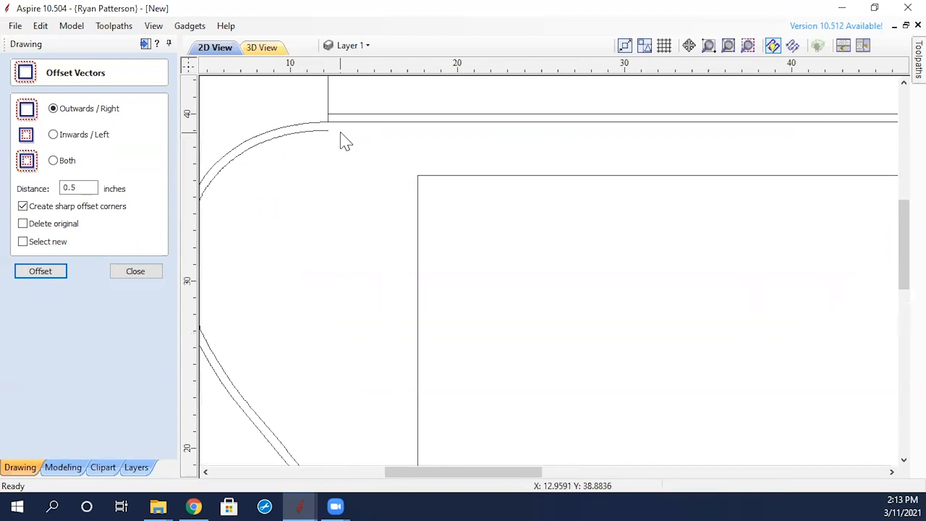
scroll(270, 154, down, 3)
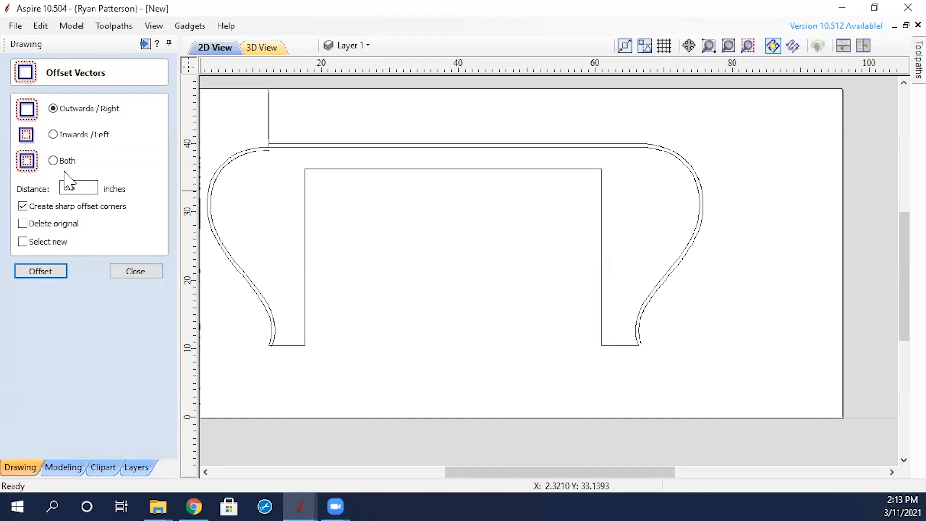
click(136, 272)
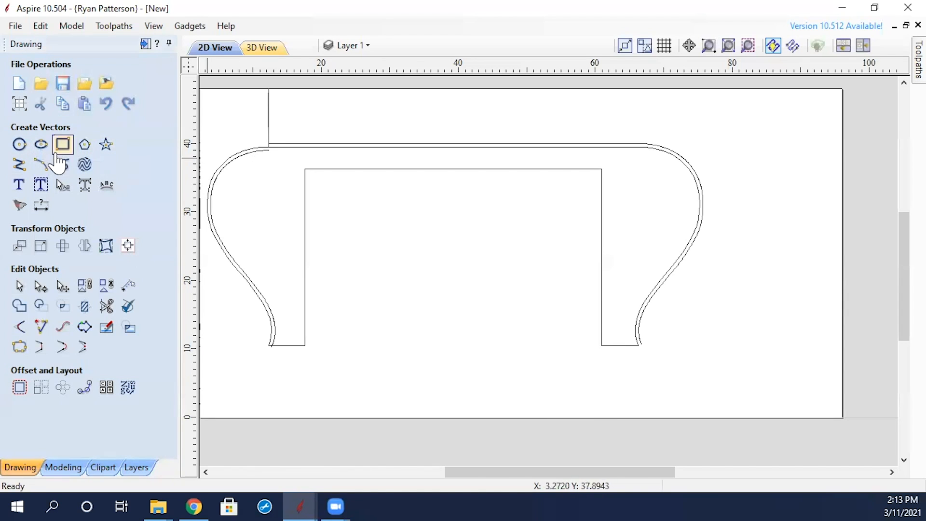
Draw a horizontal line about 71.7 inches long rightward from the upper end of the left offset curve.
click(19, 164)
click(269, 150)
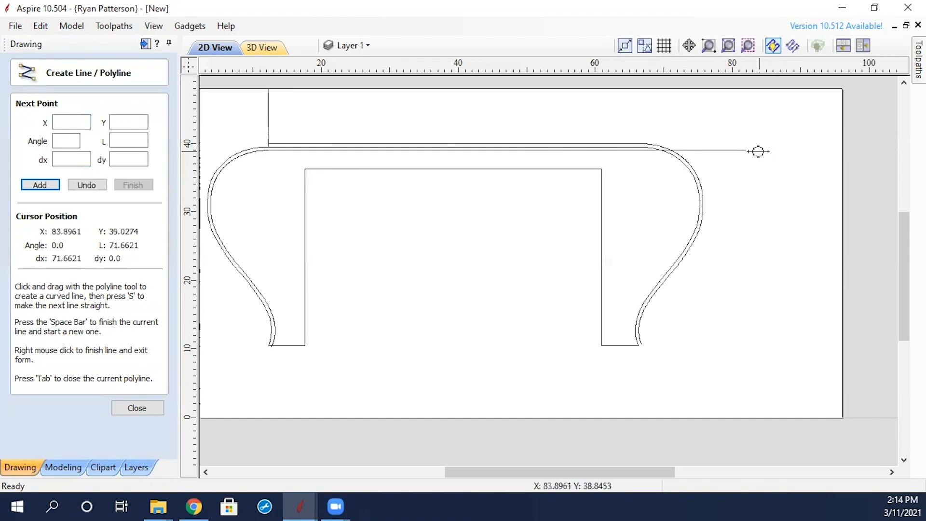
click(758, 151)
right_click(758, 151)
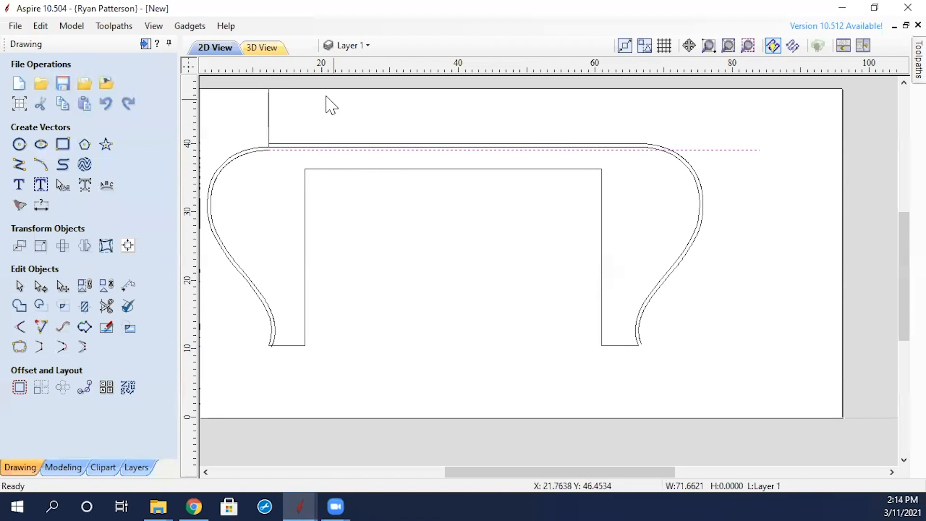
Draw a vertical line about 2.6 inches long downward from the right end of the profile's straight top edge.
click(18, 164)
scroll(657, 152, up, 5)
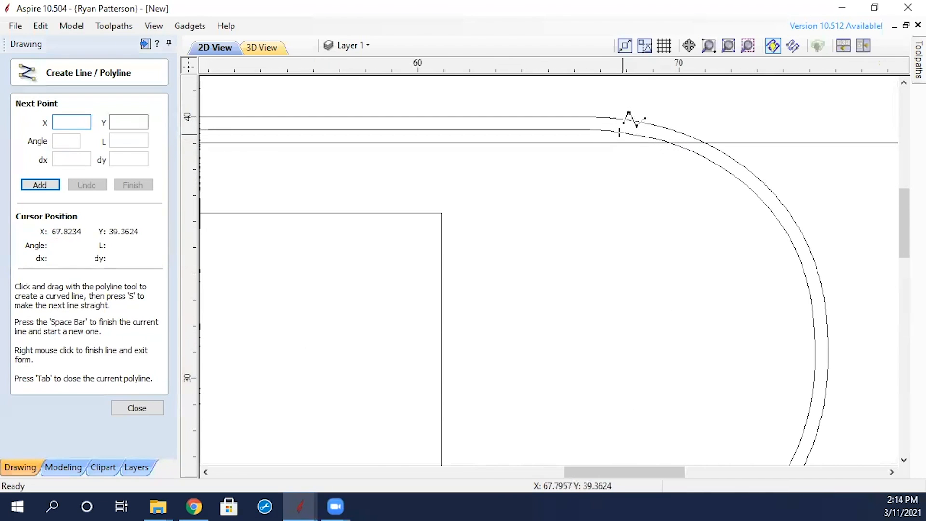
click(581, 129)
click(581, 197)
right_click(582, 197)
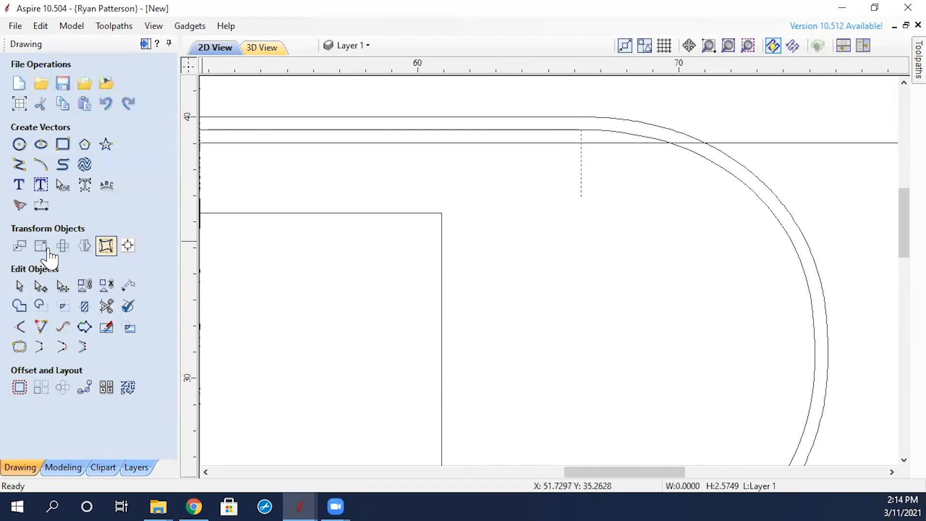
Trim the horizontal line beyond the short vertical line and the vertical line below the horizontal one, leaving a corner.
click(105, 306)
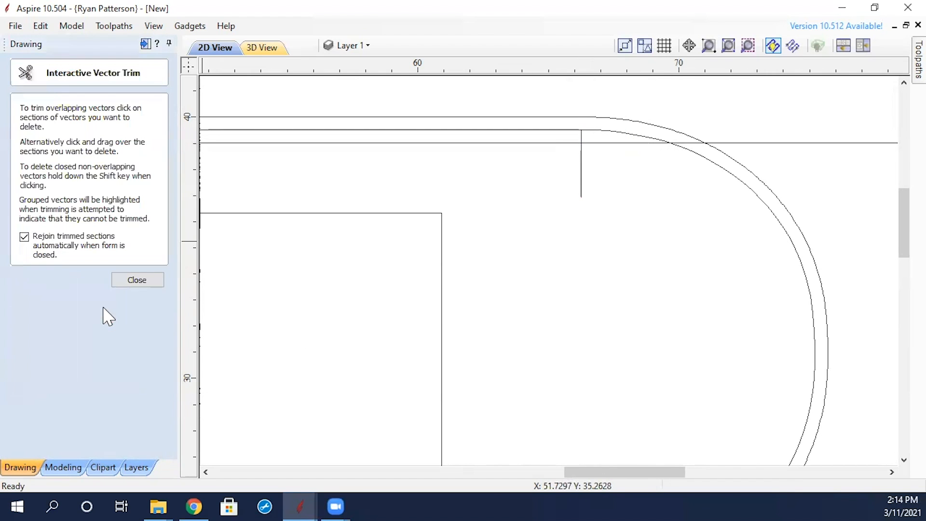
click(791, 143)
scroll(718, 150, up, 2)
click(551, 133)
click(464, 190)
scroll(476, 193, down, 3)
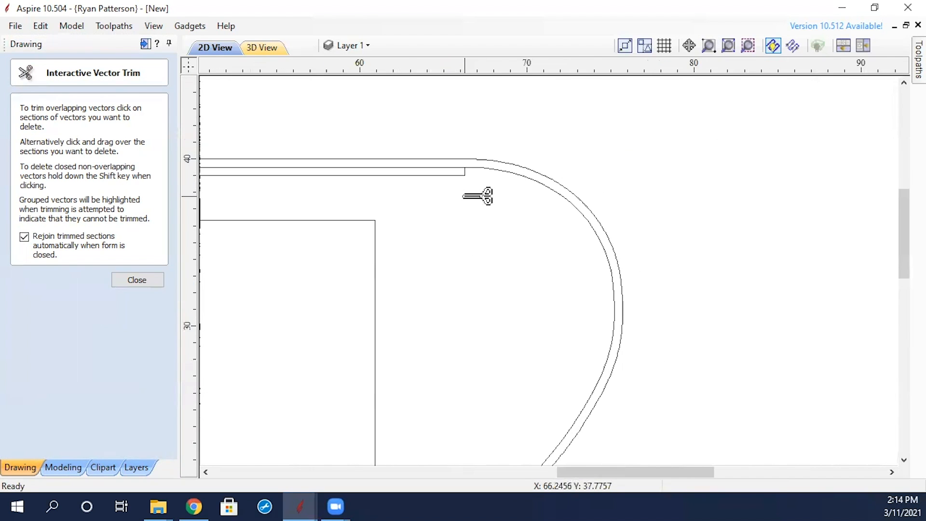
scroll(467, 222, down, 1)
scroll(454, 231, down, 1)
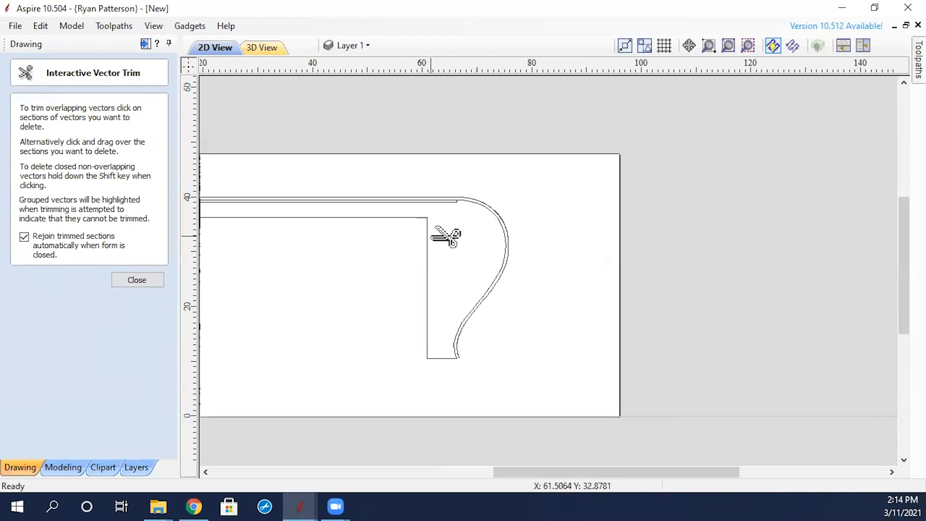
Select the outer offset profile and examine its start at the straight top edge and its lower right end.
key(Escape)
middle_drag(391, 275, 561, 249)
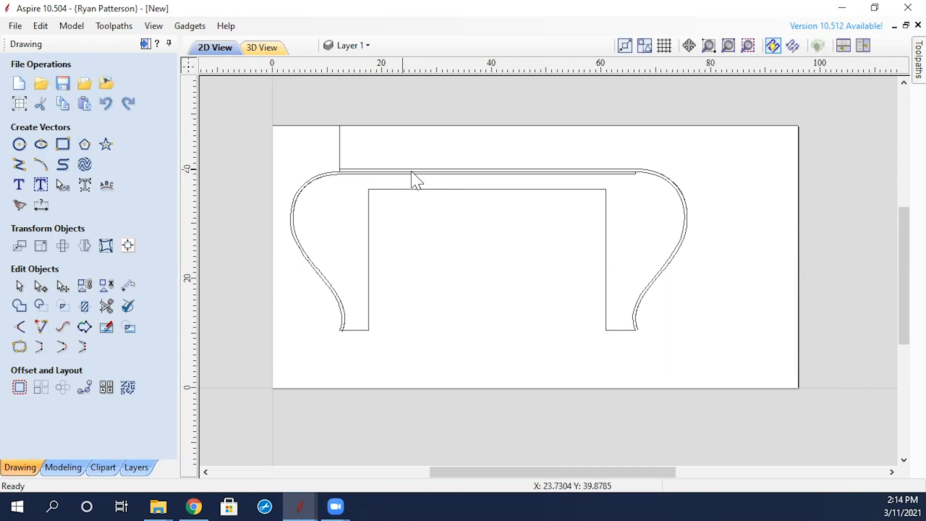
scroll(344, 179, up, 3)
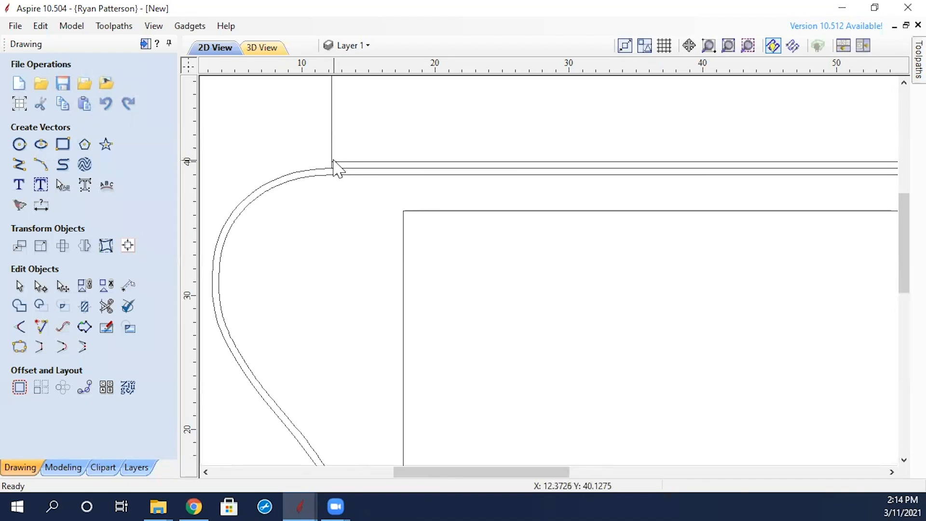
click(334, 163)
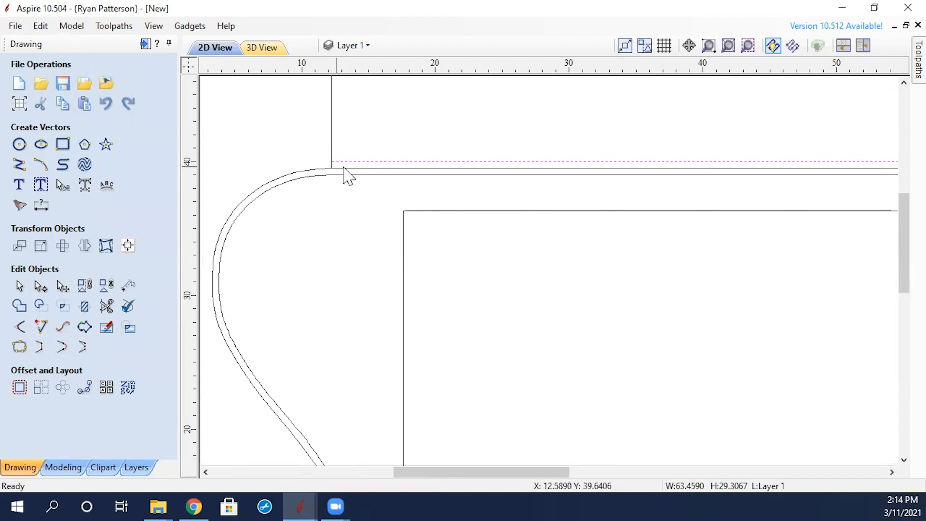
scroll(486, 211, down, 3)
scroll(755, 394, up, 4)
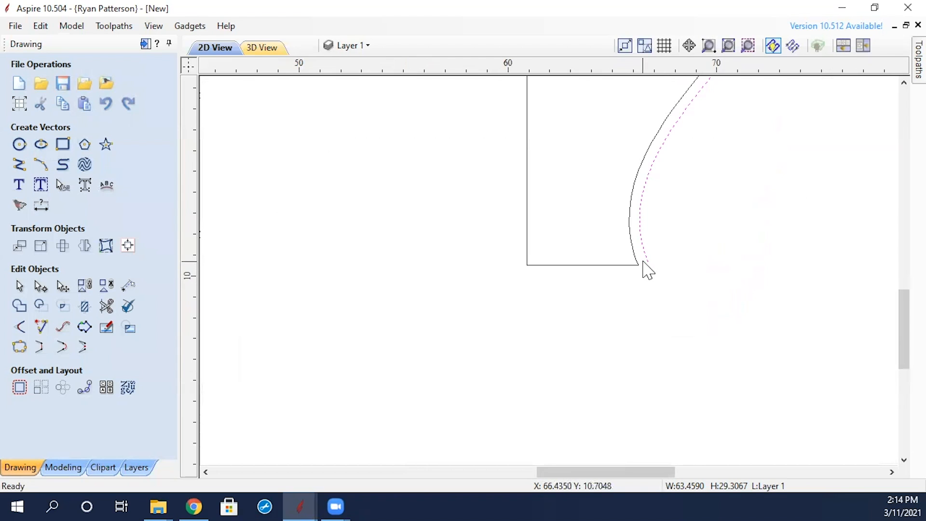
scroll(644, 264, down, 4)
scroll(716, 235, down, 2)
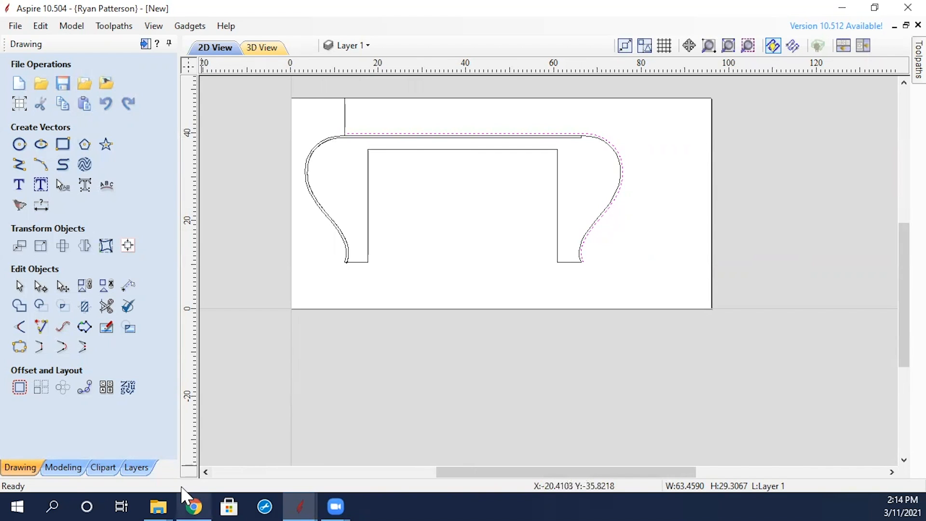
Switch to Google Photos in Chrome to review the slotted desk panel photos, and return to the profile drawing in Aspire.
click(193, 506)
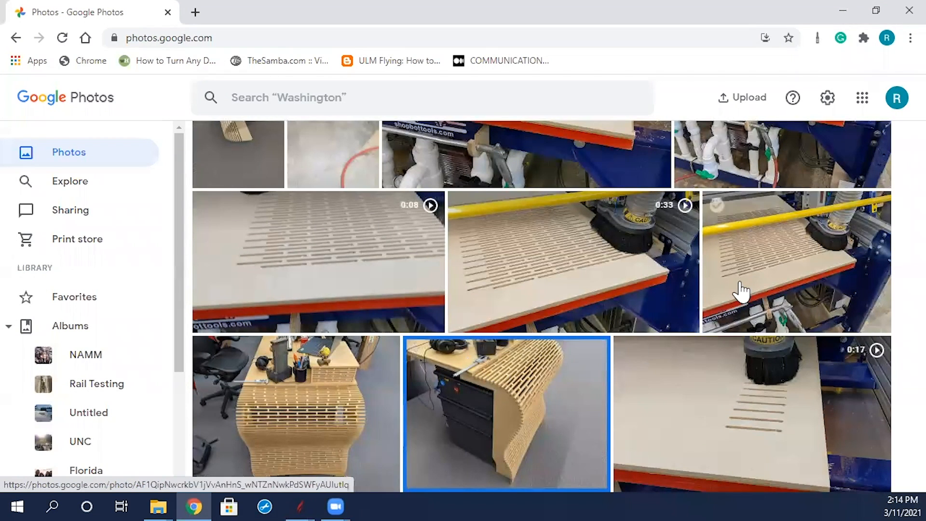
click(299, 501)
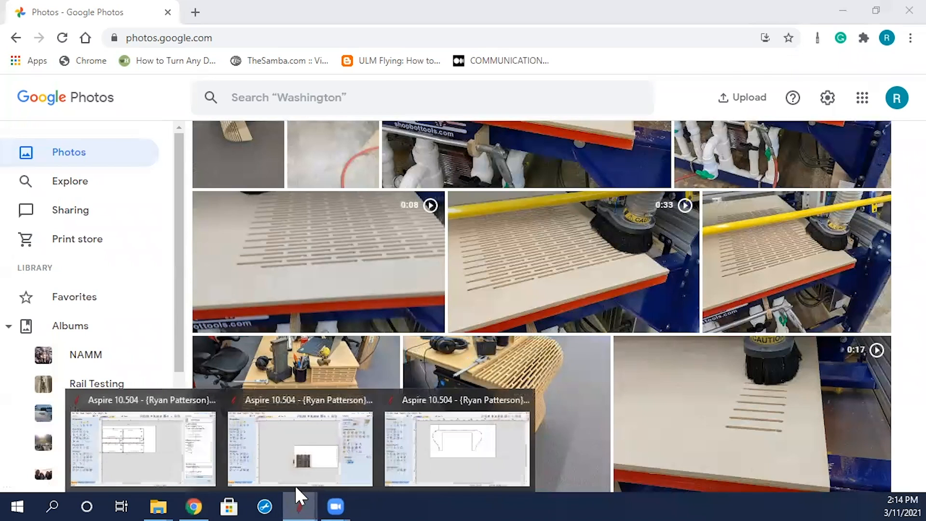
click(482, 484)
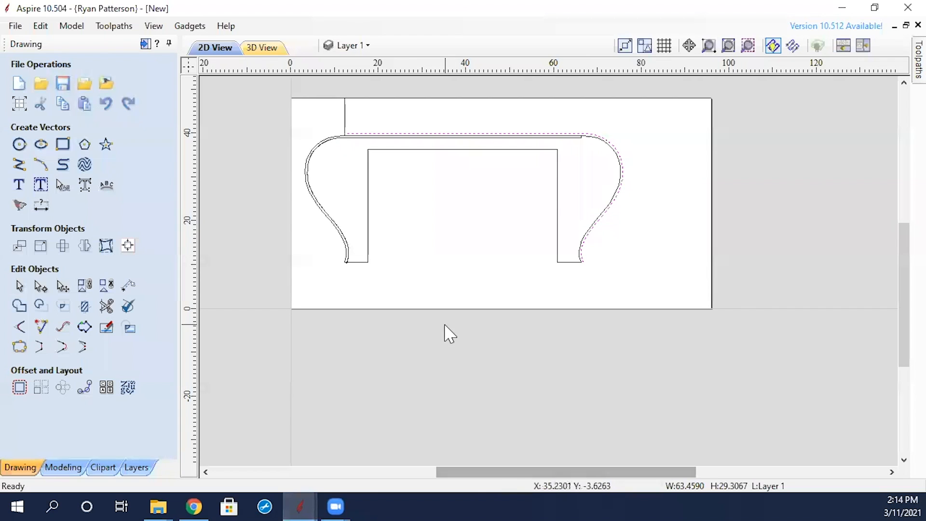
Measure the length of the profile's straight top edge and the straight-line distance across the upper right bend.
click(129, 288)
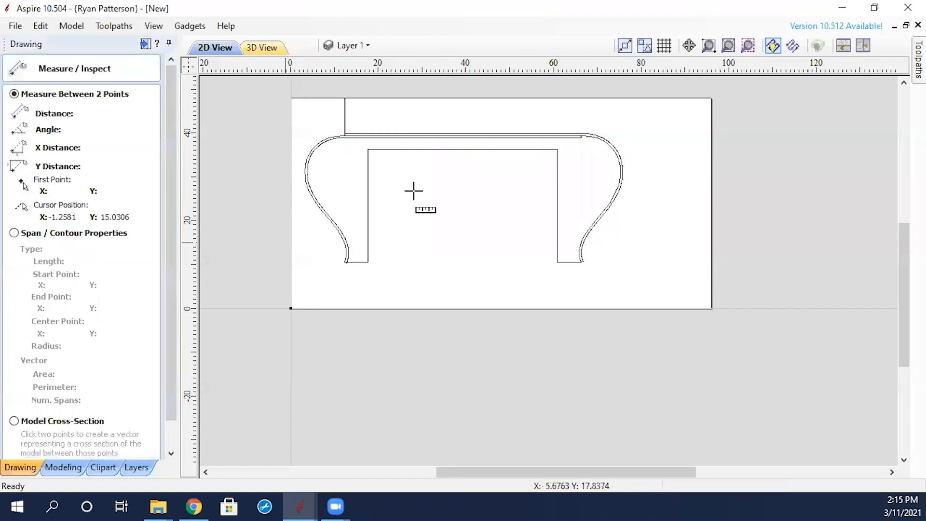
drag(345, 131, 577, 135)
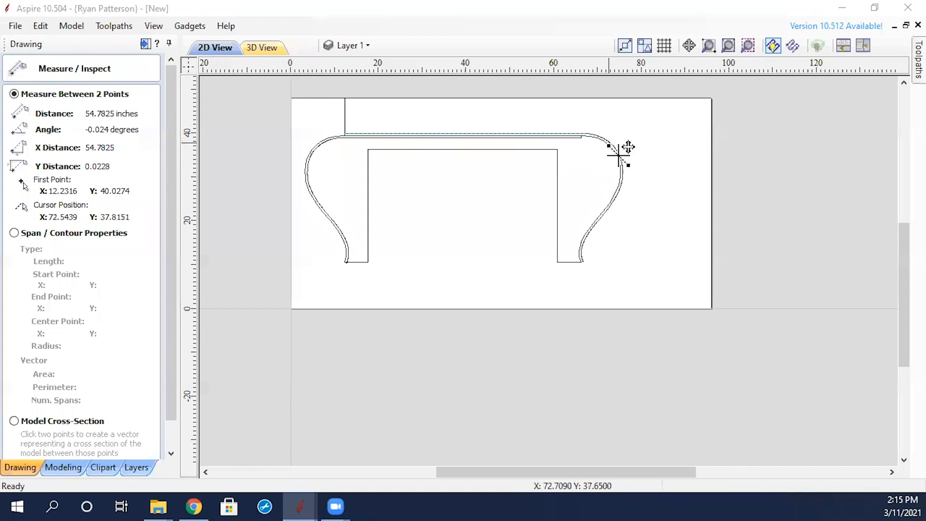
drag(585, 131, 622, 187)
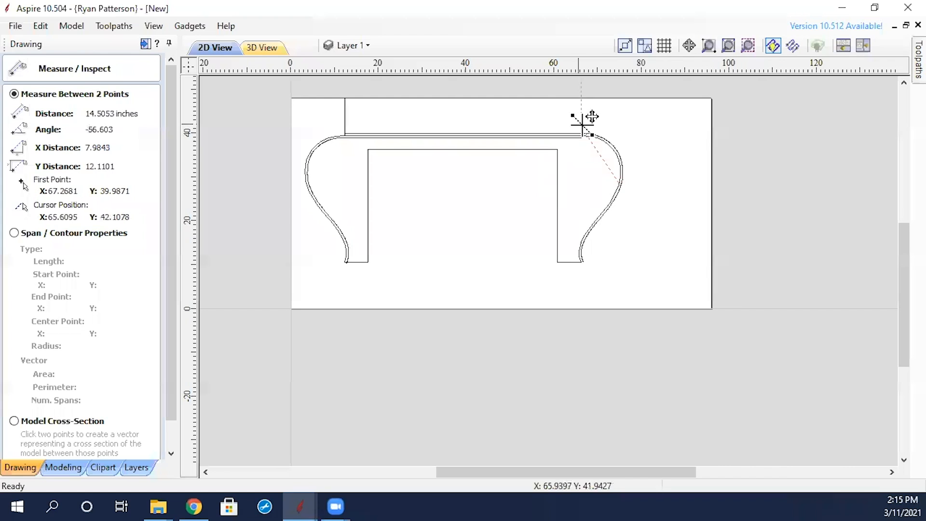
Inspect the span properties of the right-hand curve to measure the upper bend's length on the inner profile.
click(15, 233)
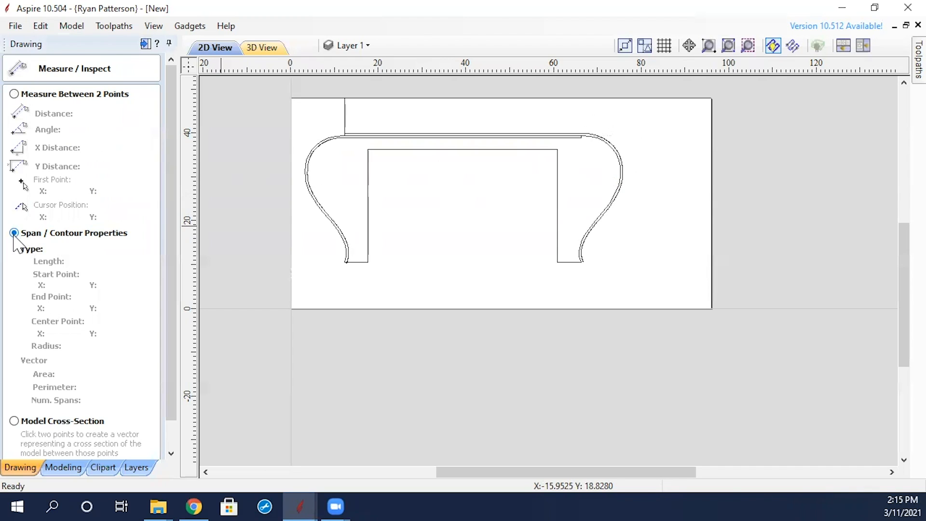
scroll(67, 277, down, 1)
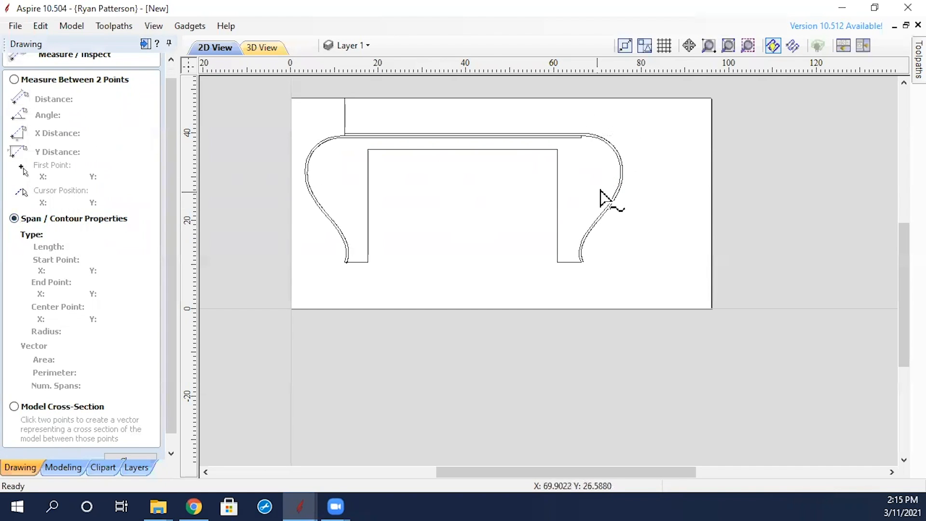
click(616, 144)
click(618, 155)
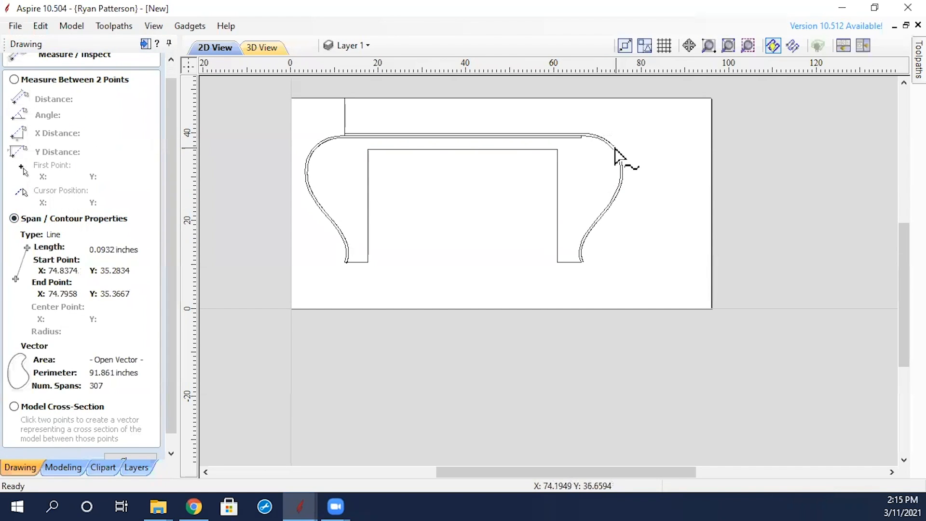
scroll(618, 160, up, 4)
click(598, 144)
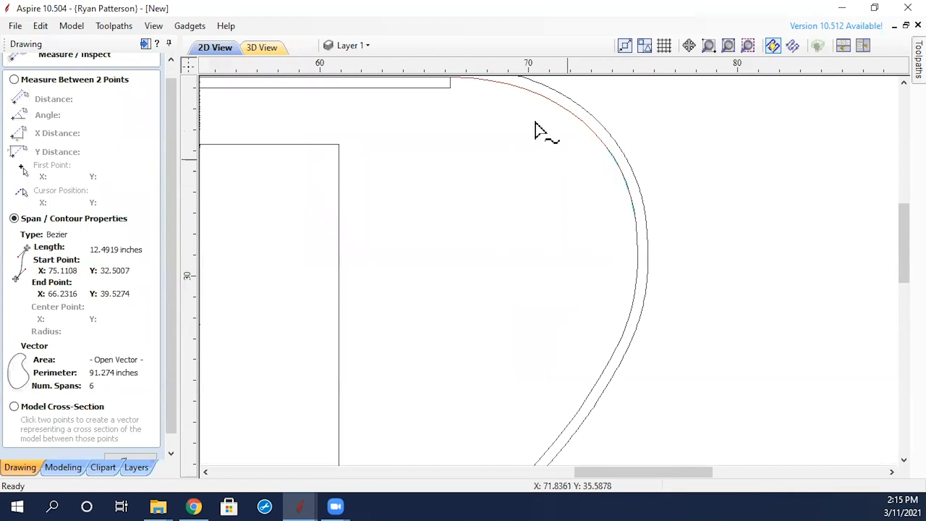
Measure the lengths of the two middle spans of the inner right-hand curve.
scroll(467, 116, down, 2)
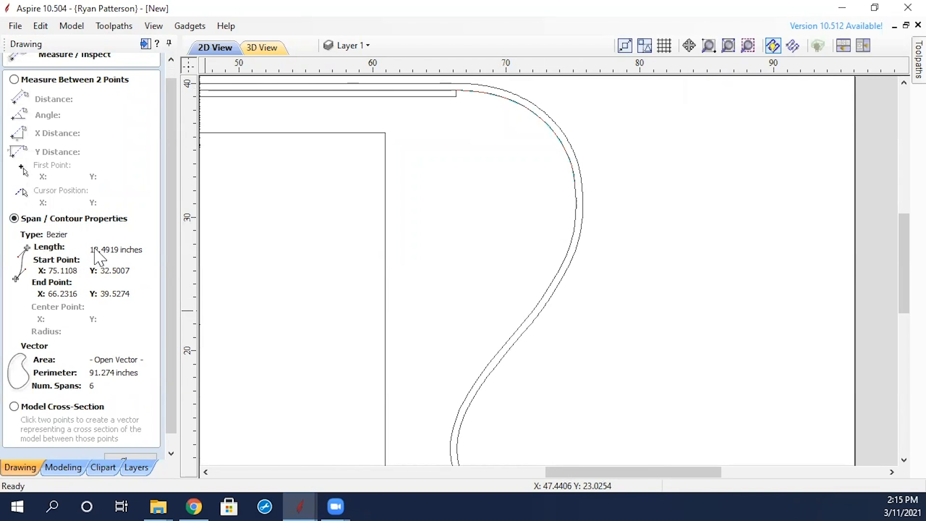
click(576, 225)
click(576, 228)
scroll(571, 254, down, 2)
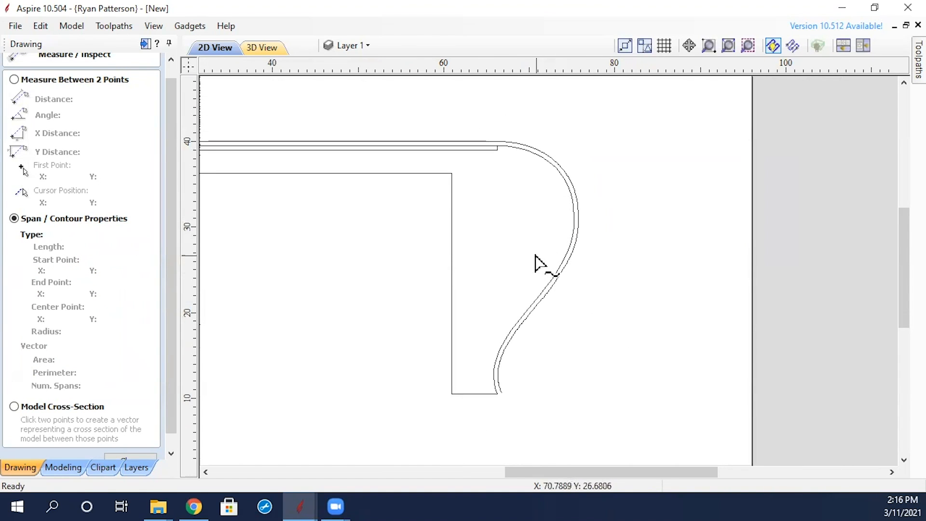
scroll(535, 262, up, 2)
click(585, 240)
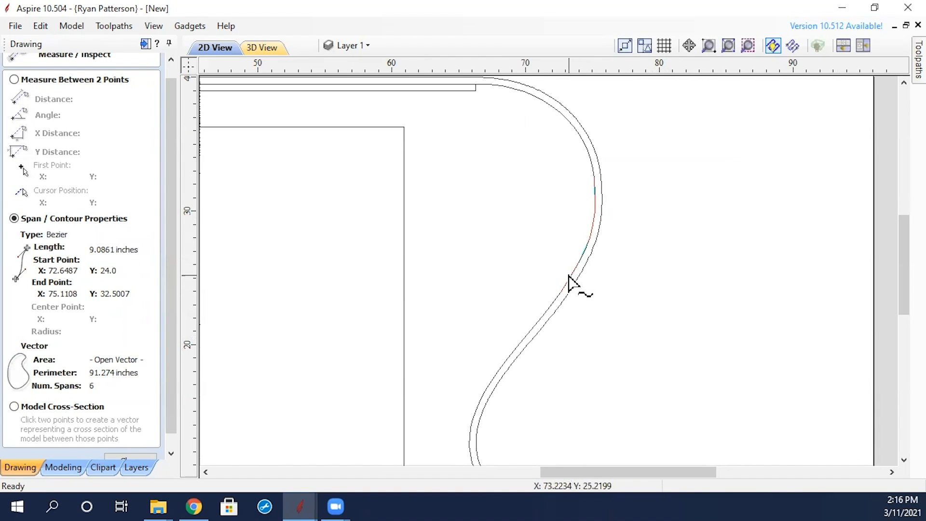
click(547, 316)
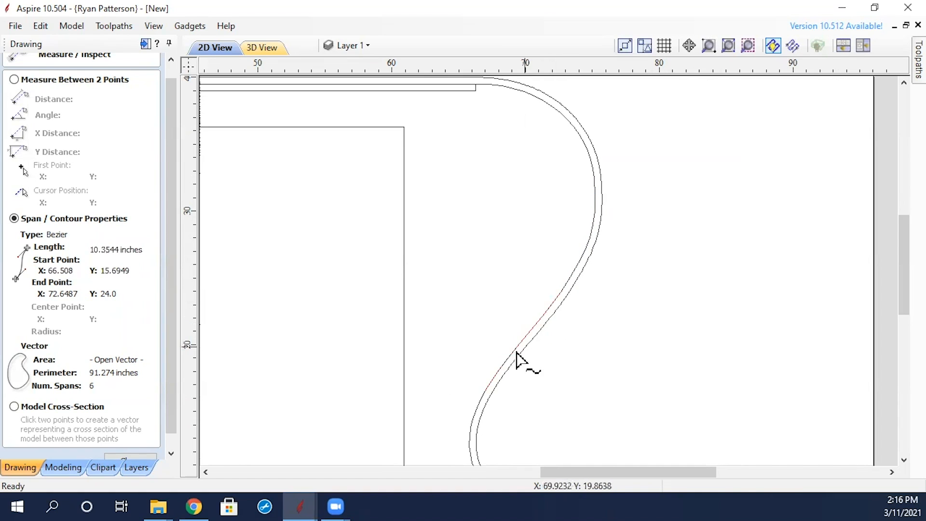
Measure the length of the lowest span of the inner right-hand curve, ending at the foot.
click(474, 425)
click(475, 424)
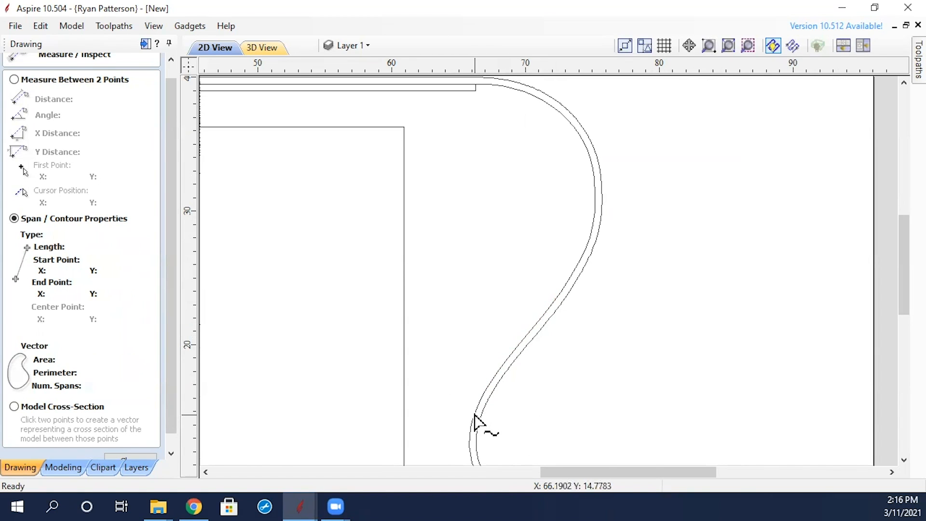
click(473, 425)
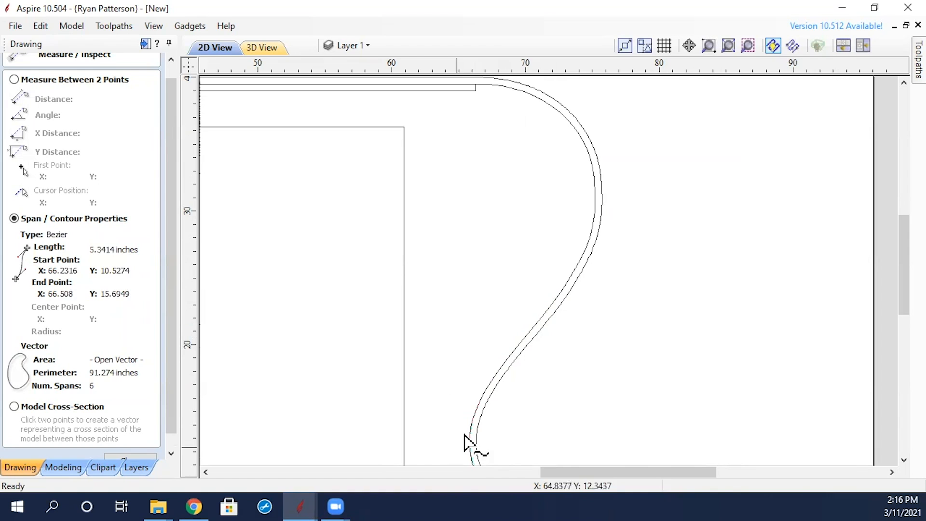
scroll(520, 437, up, 1)
middle_drag(520, 415, 531, 318)
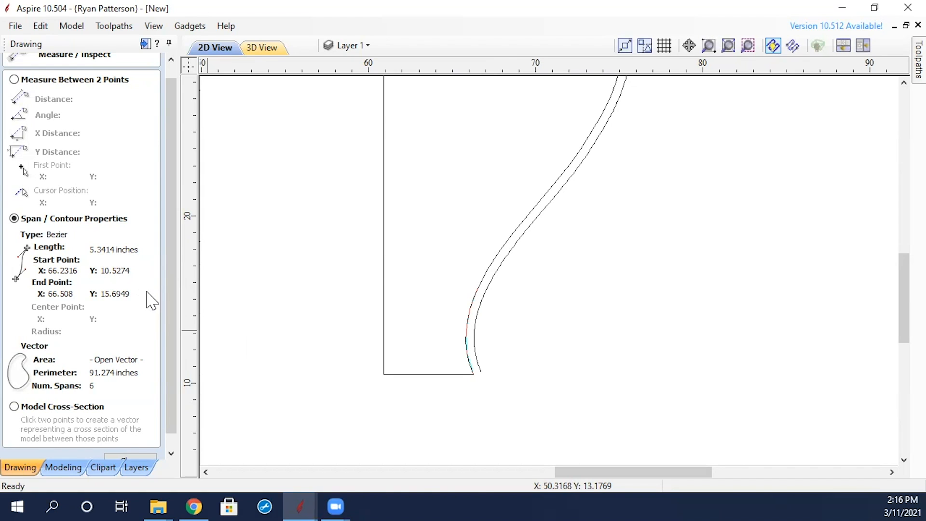
Move all the desk profile vectors off the material to the empty area above the sheet.
scroll(267, 269, down, 3)
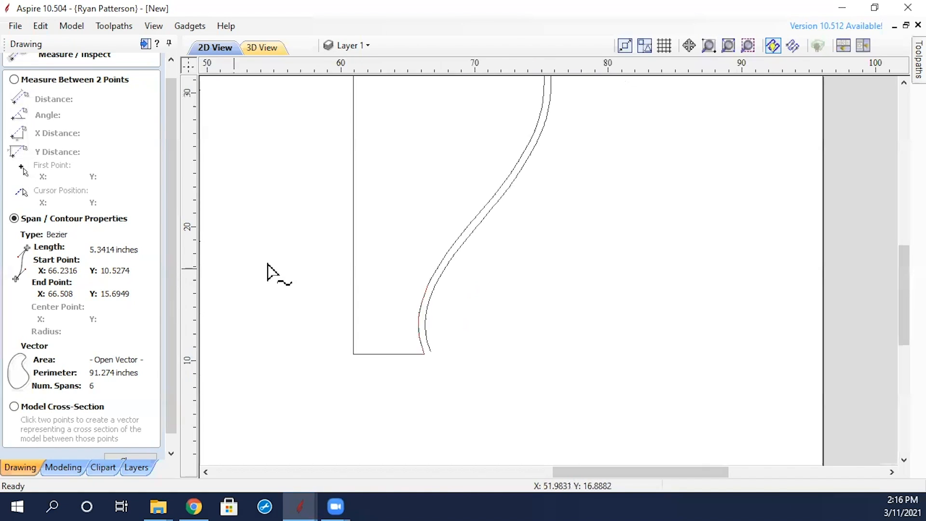
scroll(532, 268, down, 2)
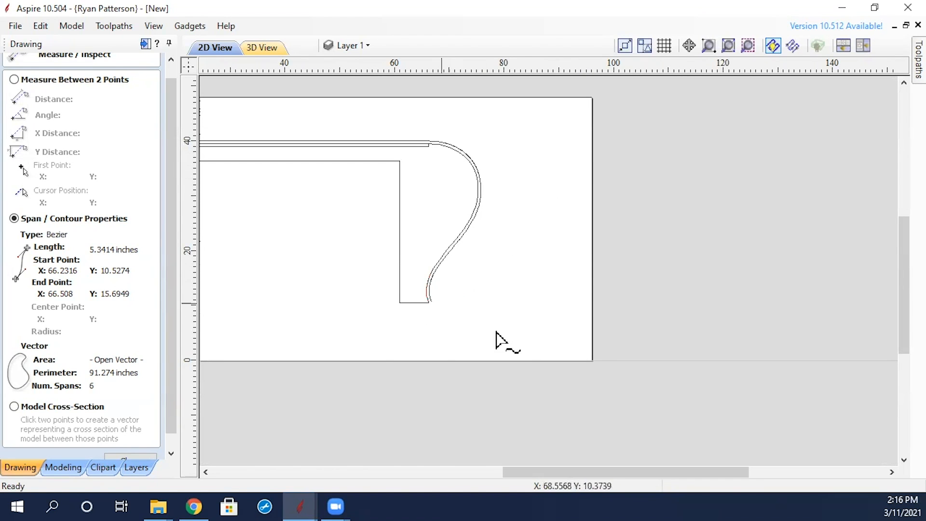
scroll(511, 325, down, 2)
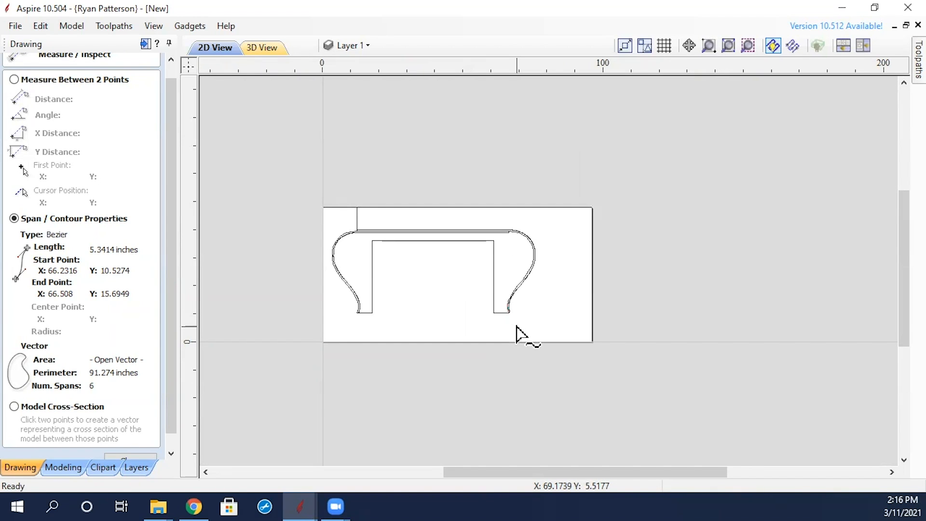
key(Escape)
drag(283, 175, 557, 364)
click(510, 313)
drag(512, 305, 502, 163)
click(604, 186)
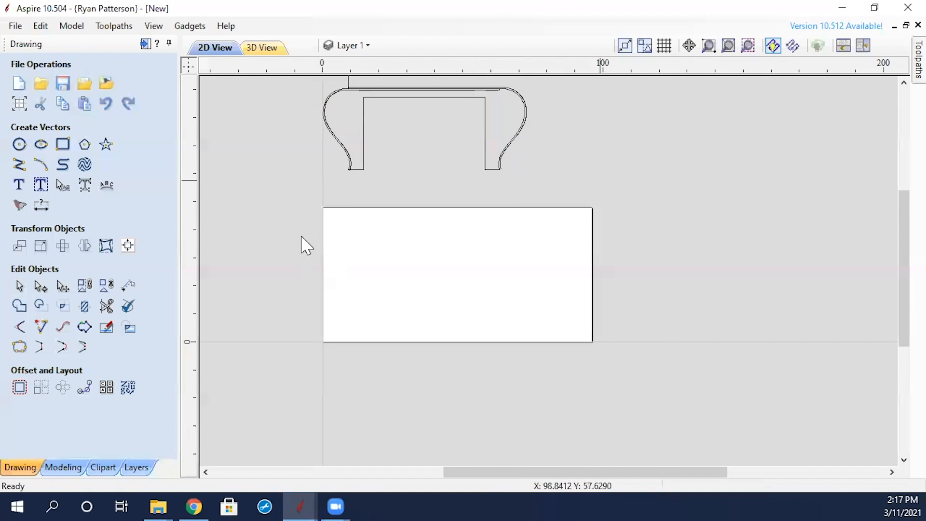
Draw a square-cornered rectangle 54 inches wide and 30 inches high near the sheet's lower left corner.
click(63, 144)
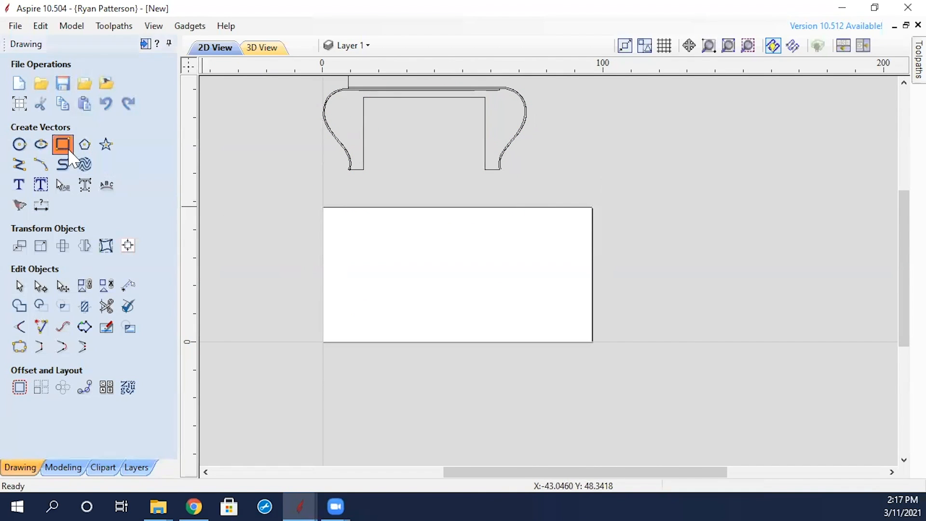
mouse_move(336, 319)
mouse_down()
mouse_move(420, 296)
mouse_move(490, 246)
mouse_up()
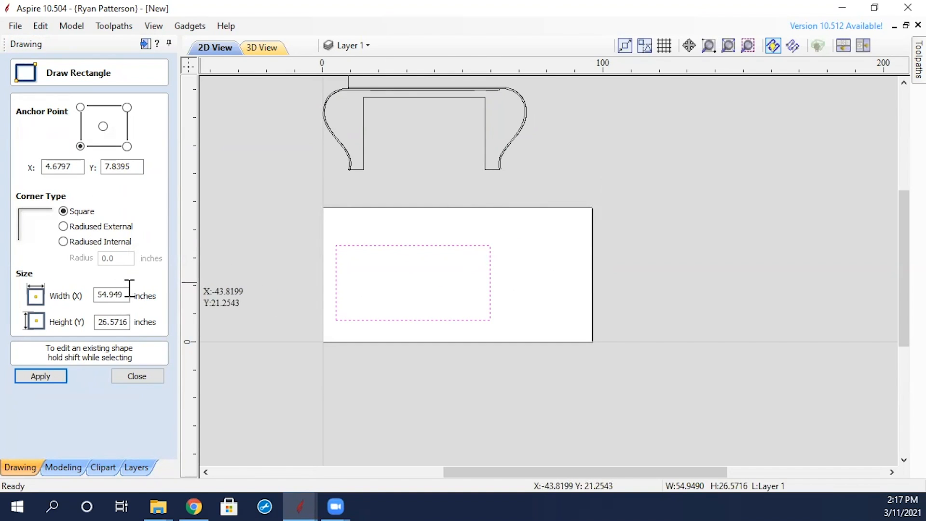
drag(129, 294, 75, 292)
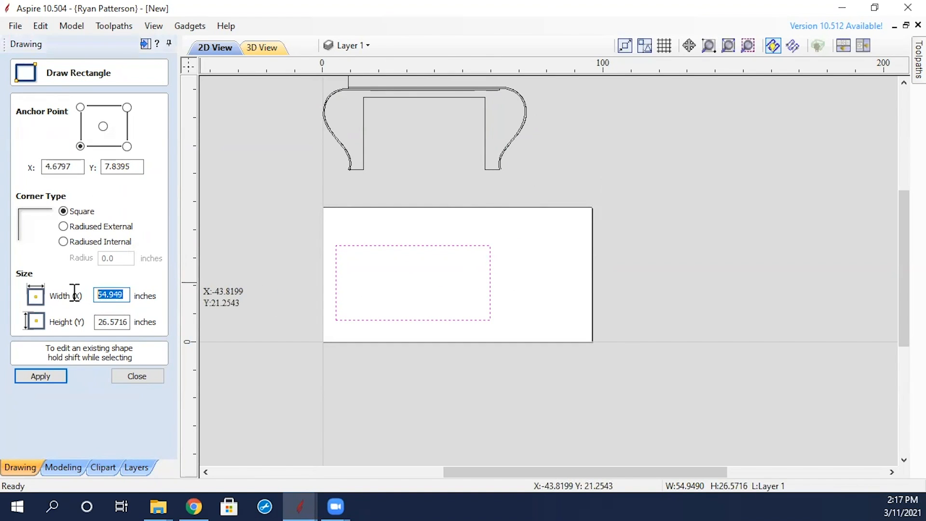
text(5)
drag(98, 322, 233, 343)
text(30)
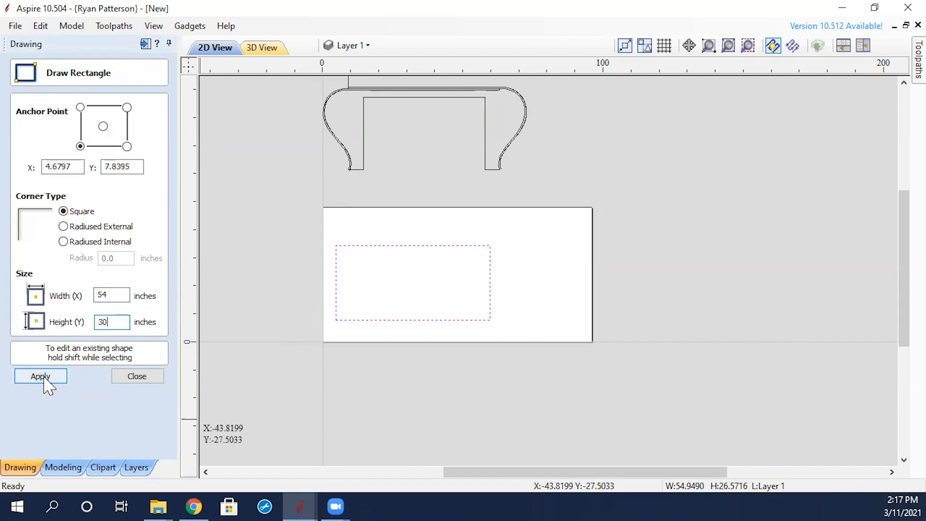
click(43, 377)
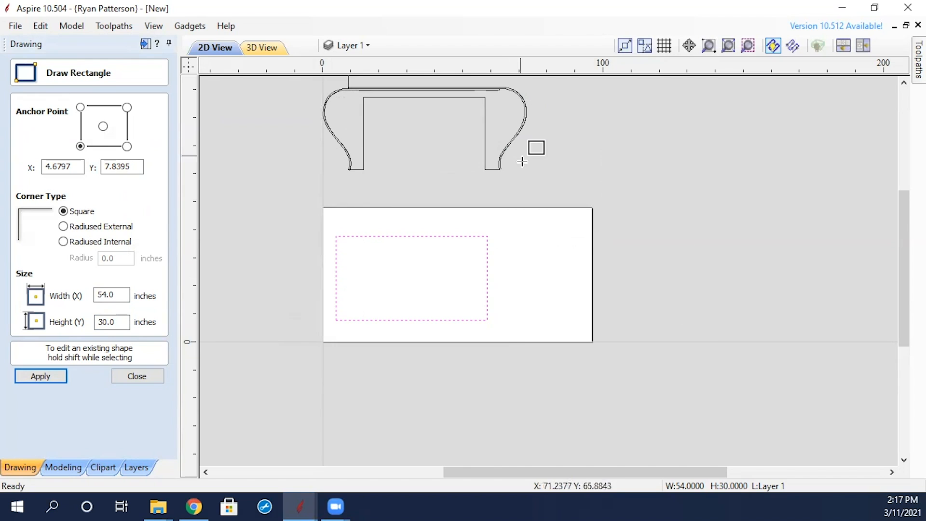
Draw a second rectangle 38 inches wide and 30 inches high, starting from the first rectangle's lower right corner.
drag(489, 319, 627, 235)
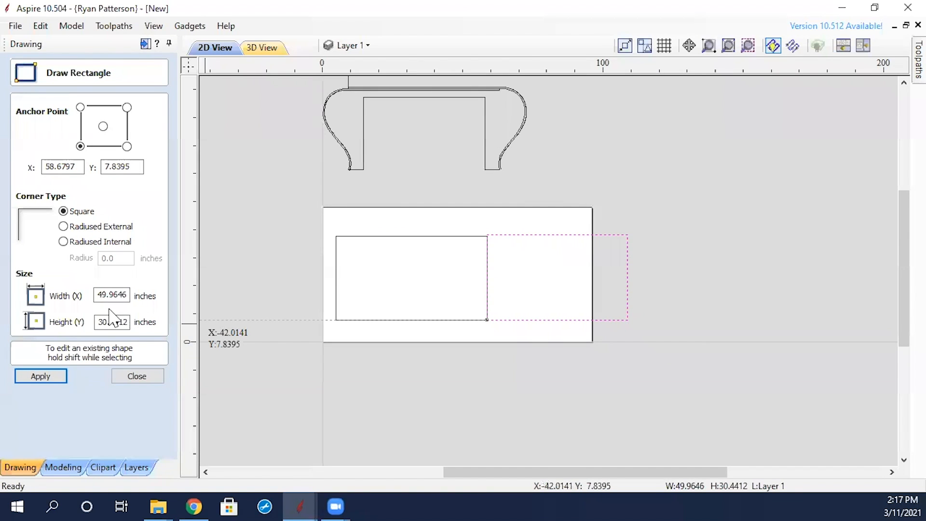
click(109, 295)
text(3)
key(Tab)
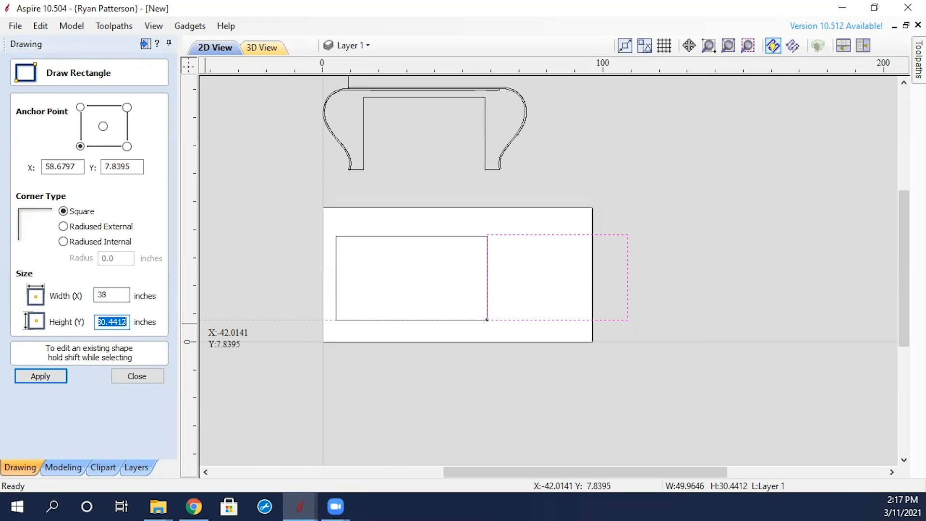
text(30)
click(56, 377)
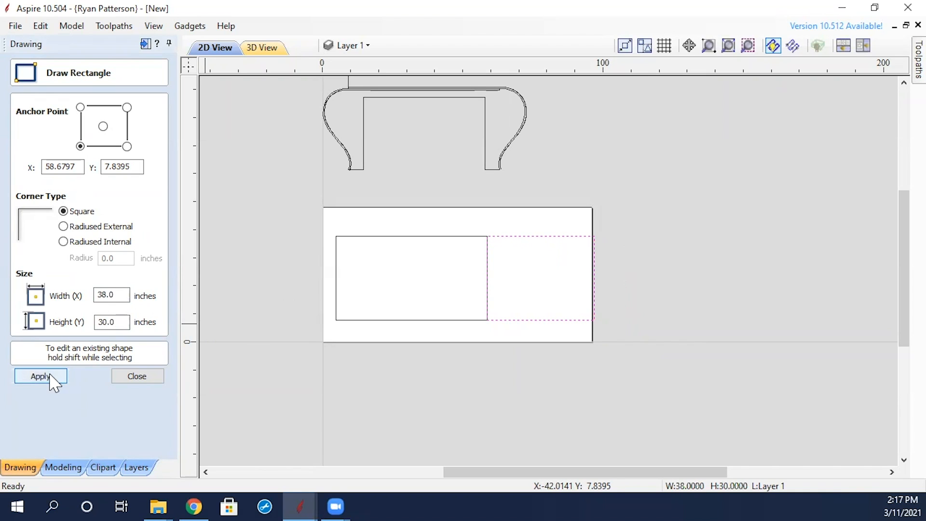
click(135, 376)
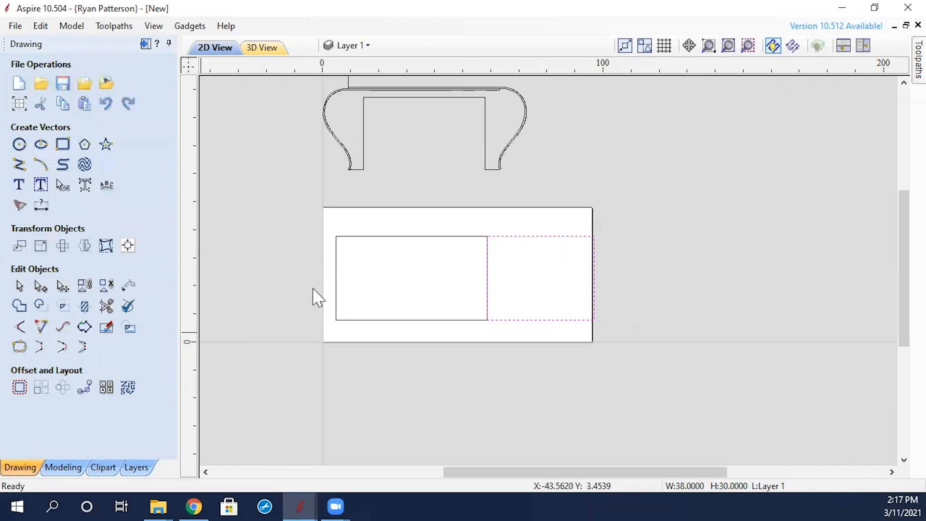
Shift both flat rectangles together slightly in the negative X direction so they fit within the sheet's width.
drag(309, 227, 636, 340)
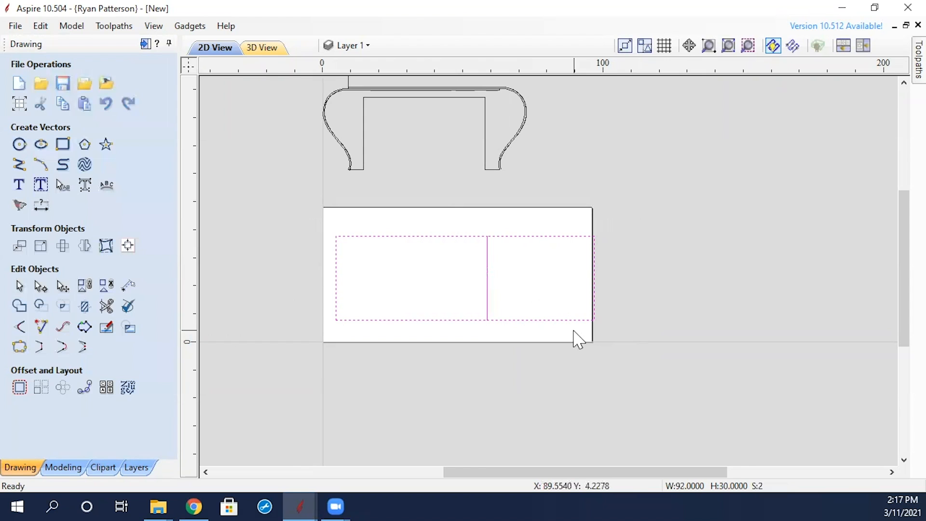
key(Left)
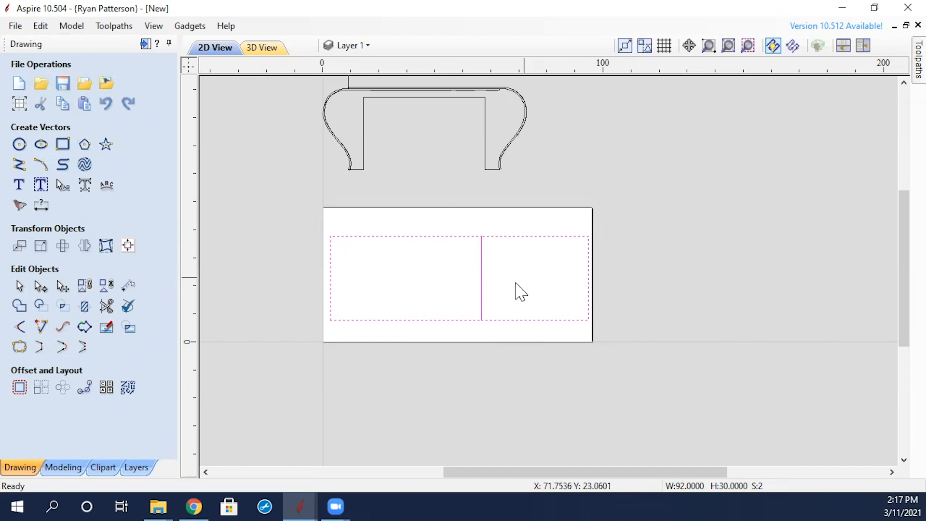
click(530, 302)
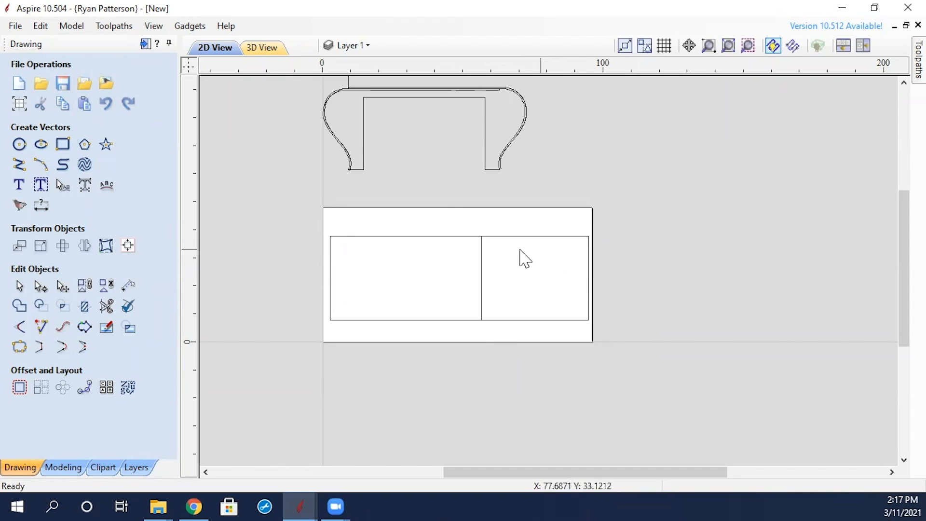
drag(471, 278, 470, 285)
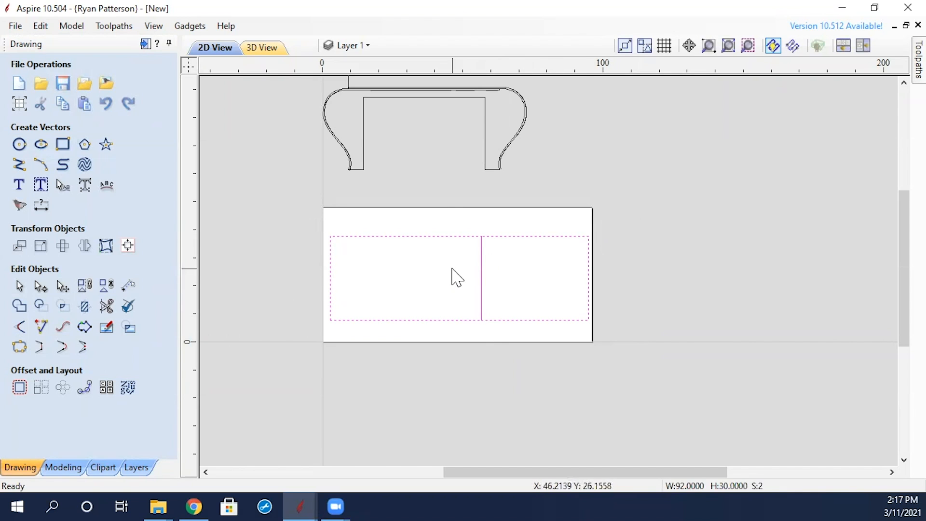
click(457, 278)
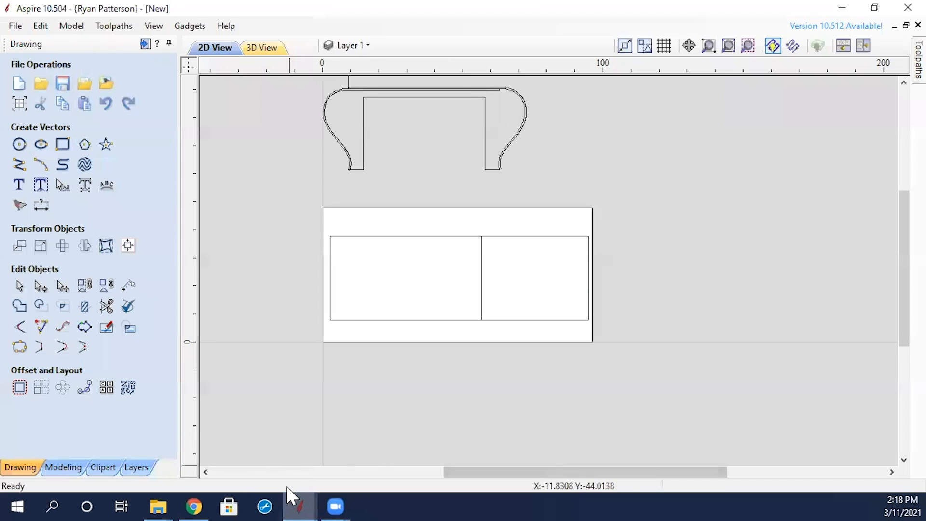
Switch to Google Photos in Chrome, watch the video of the slotted plywood panel being flexed, and return to Aspire.
mouse_move(300, 486)
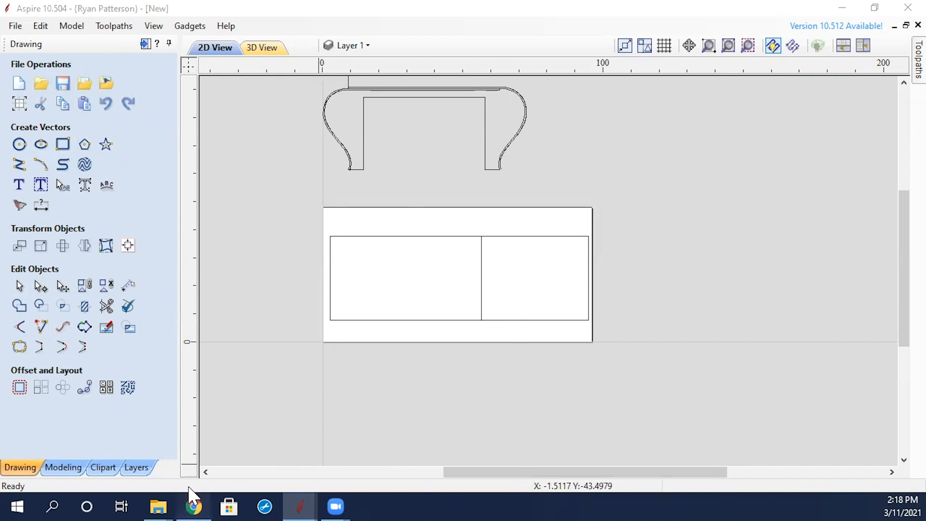
click(191, 505)
scroll(372, 283, up, 3)
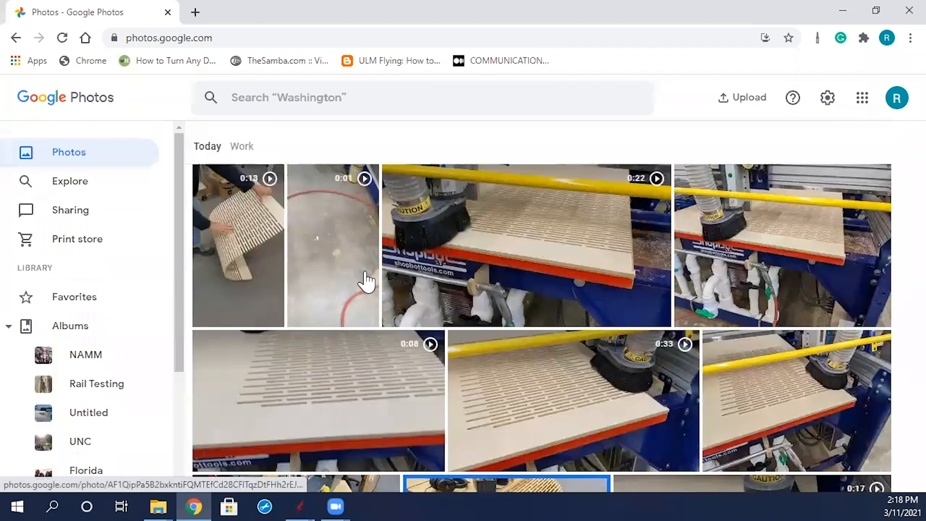
click(255, 240)
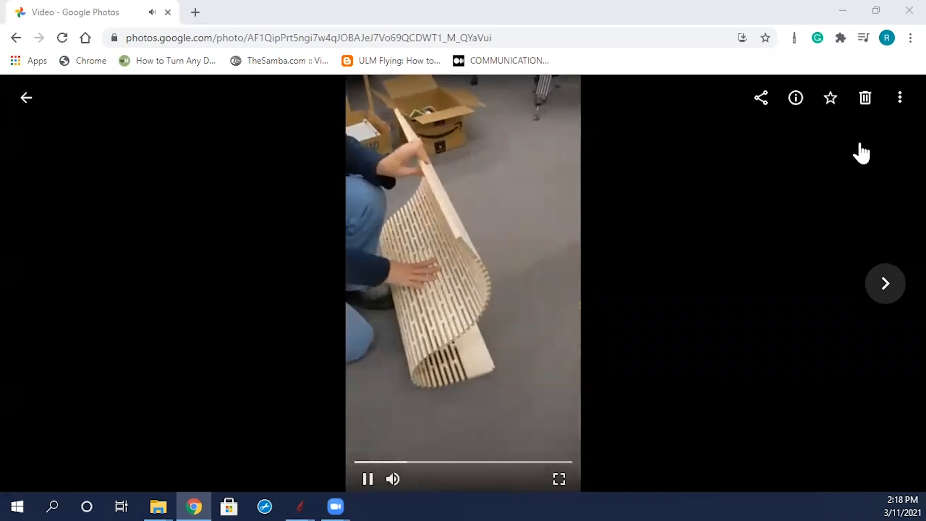
click(845, 12)
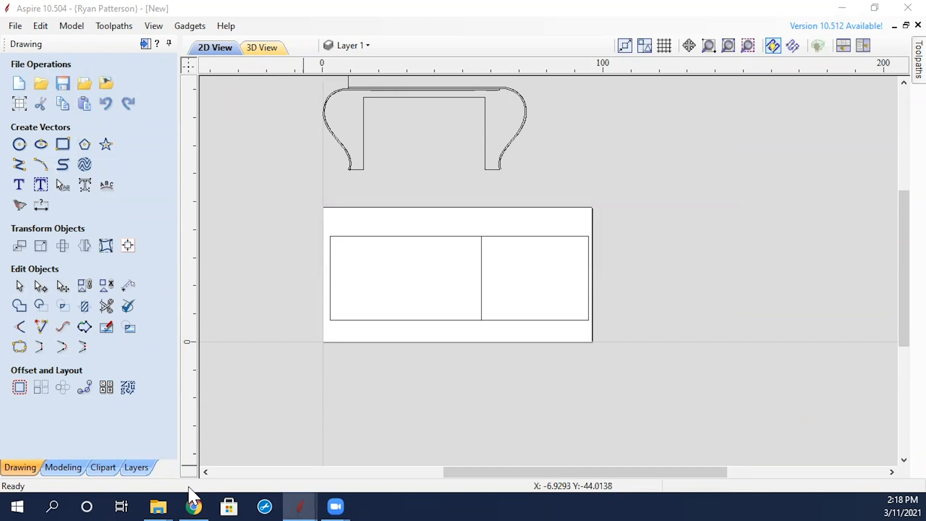
click(193, 506)
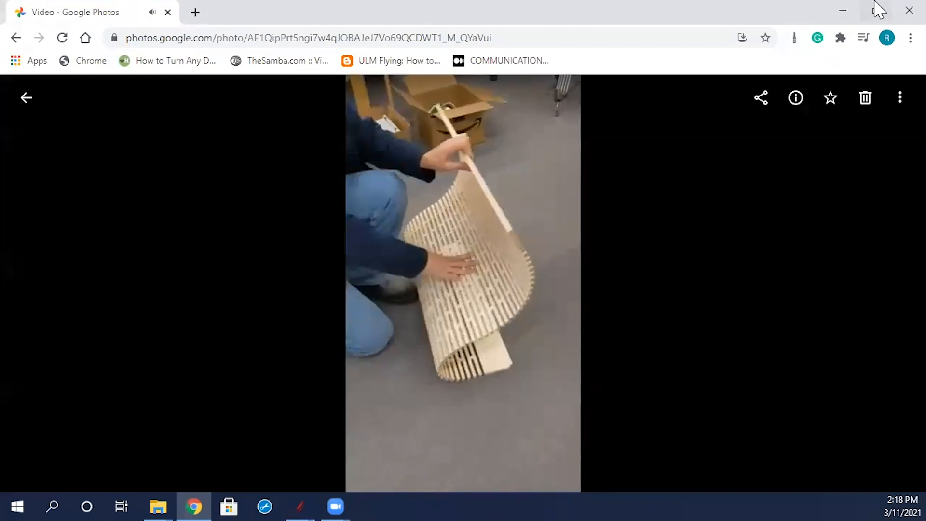
click(843, 15)
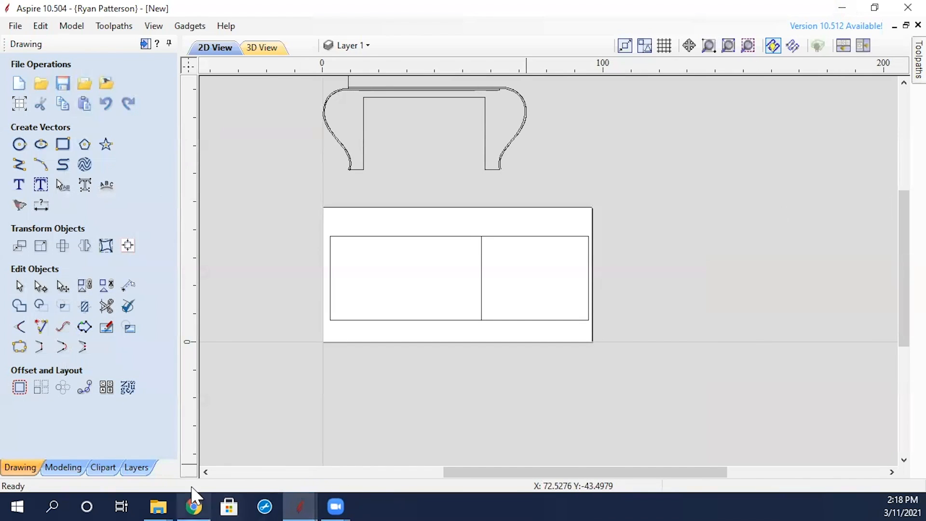
click(193, 504)
click(456, 293)
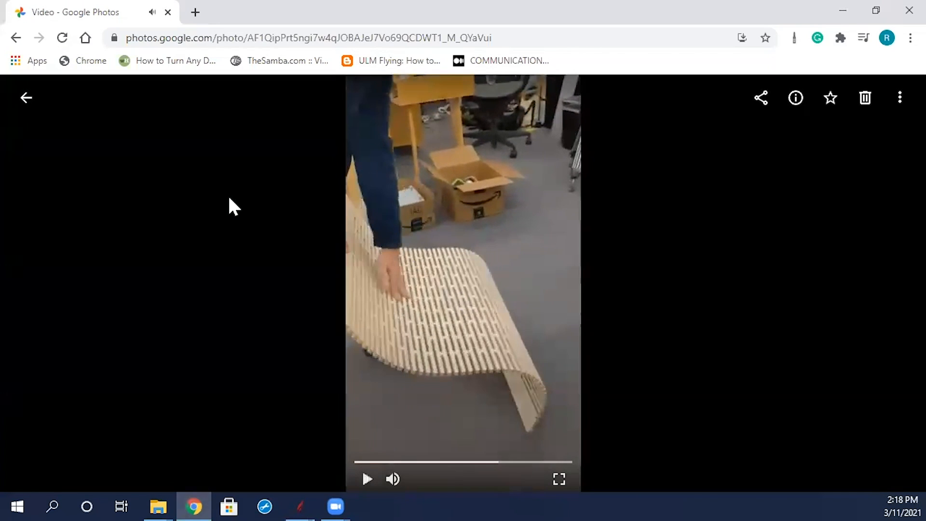
click(842, 11)
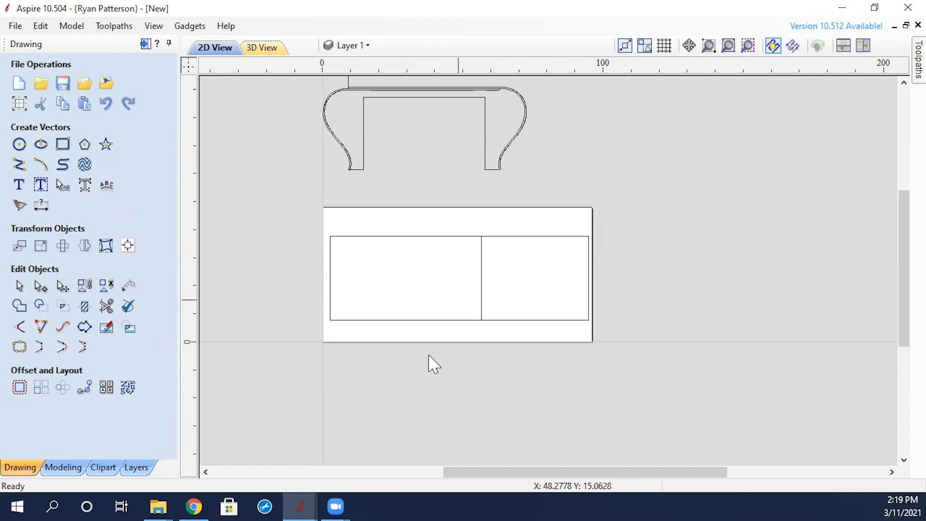
Examine the slot layout and spacing in the other open Aspire file with the slotted panel, and return to the desk file.
mouse_move(301, 496)
click(295, 458)
scroll(444, 383, up, 3)
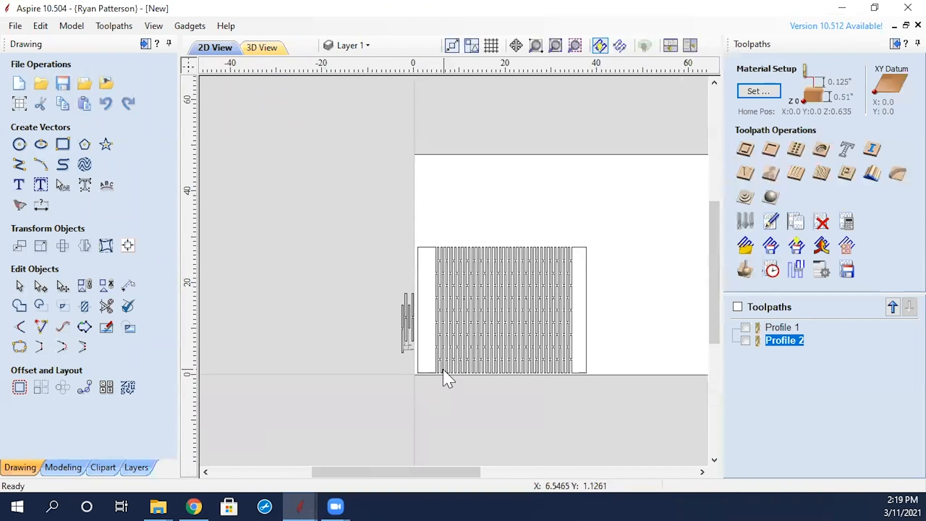
scroll(444, 376, up, 2)
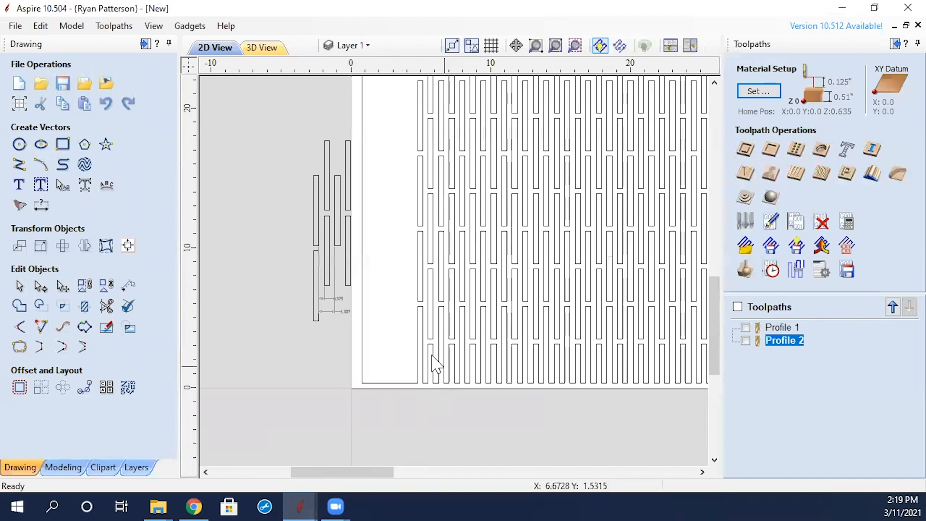
scroll(357, 333, up, 2)
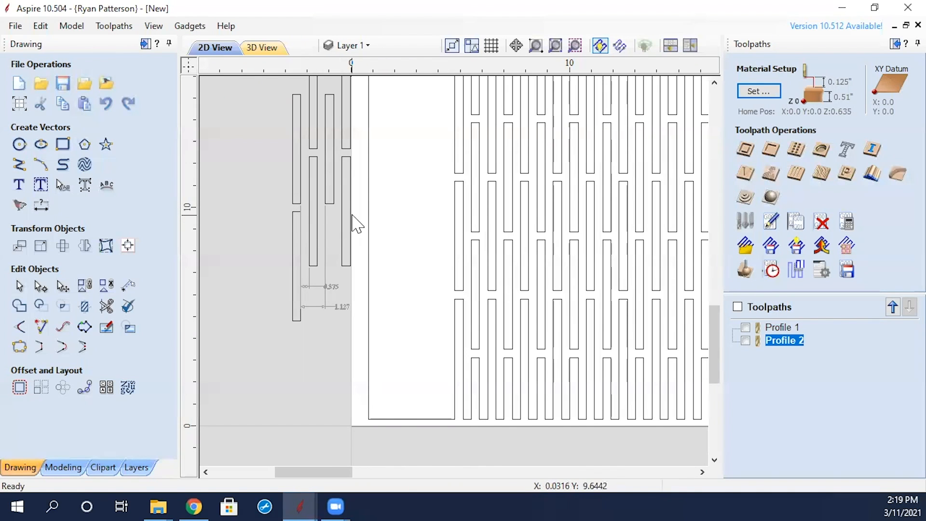
mouse_move(304, 497)
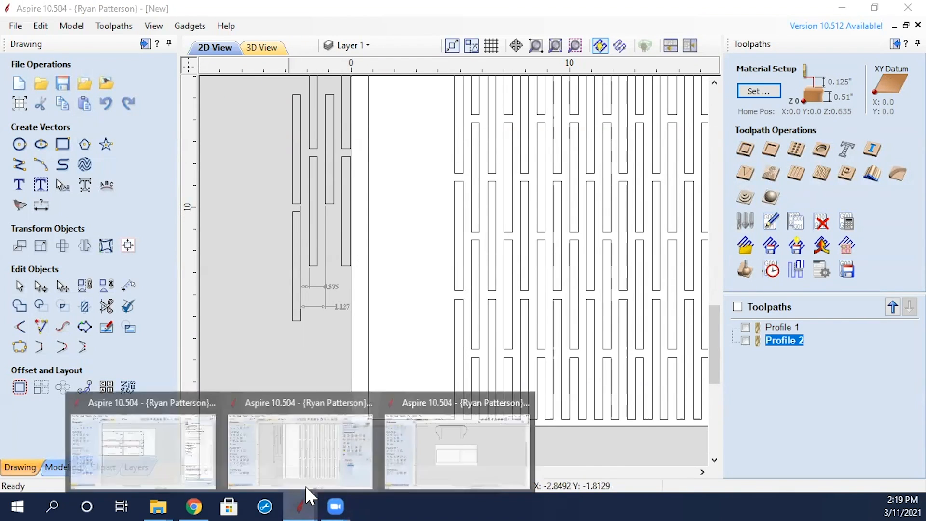
click(444, 458)
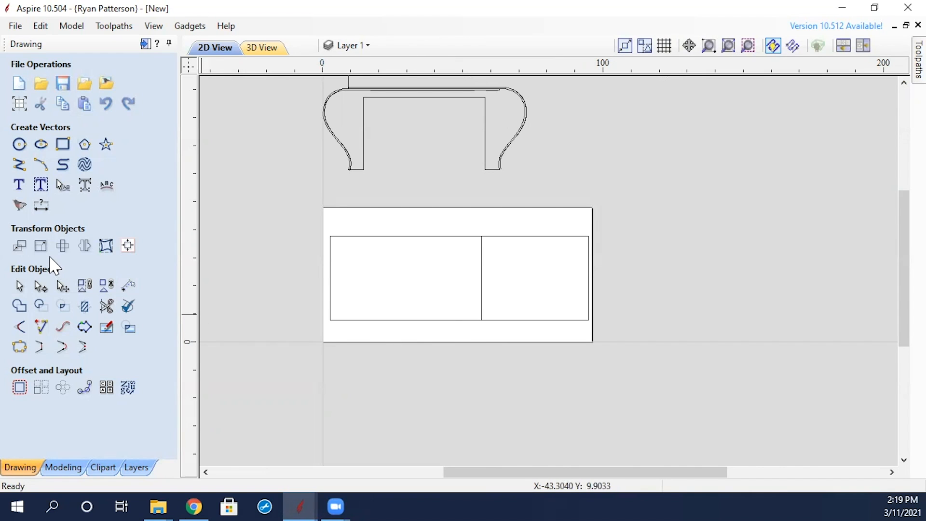
Draw a square-cornered slot rectangle 0.377 inches wide and 5 inches high inside the larger flat rectangle.
click(63, 144)
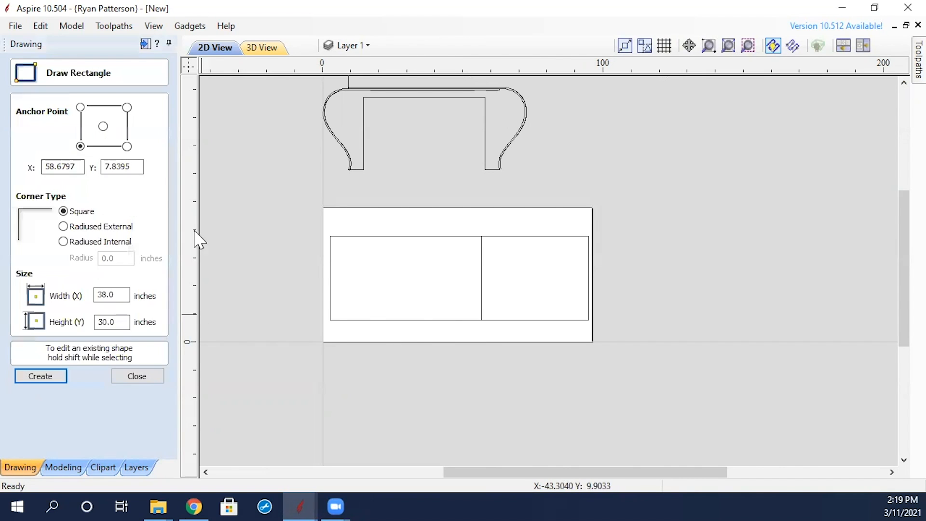
drag(386, 304, 400, 255)
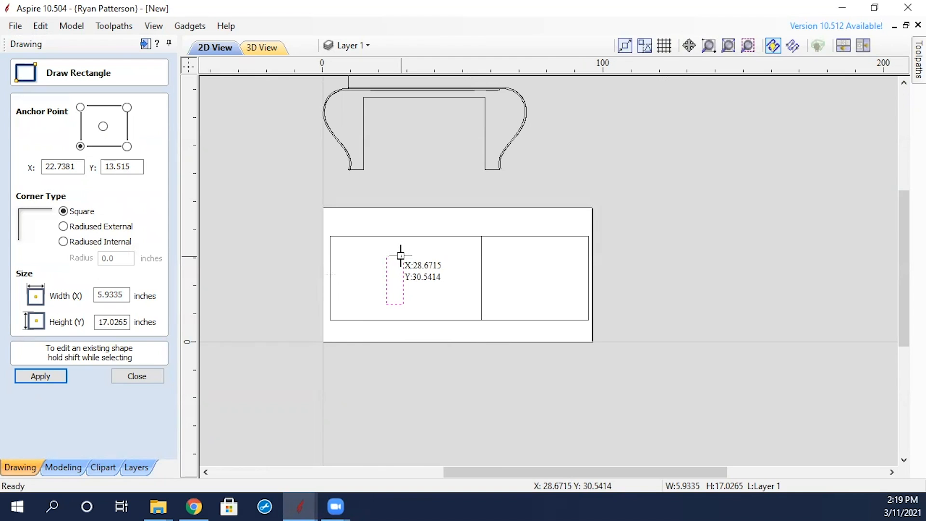
double_click(125, 295)
text(.377)
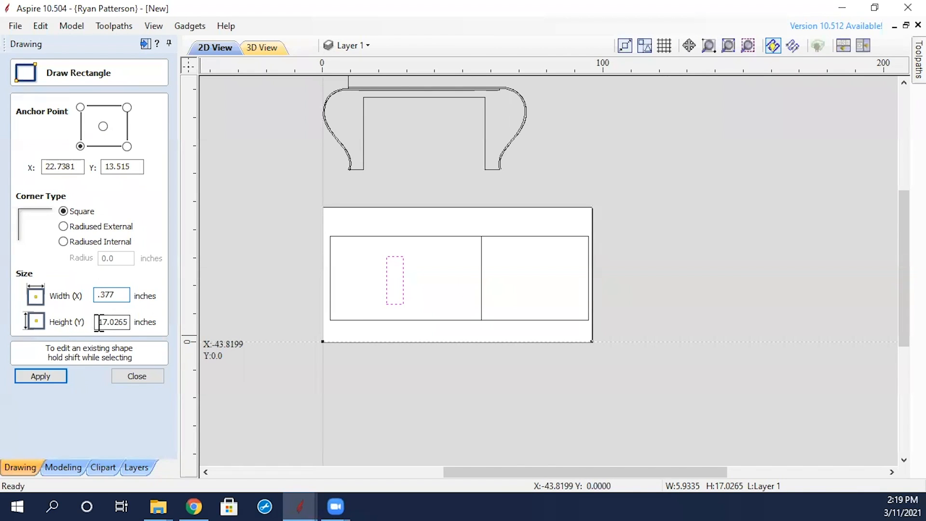
drag(99, 322, 174, 321)
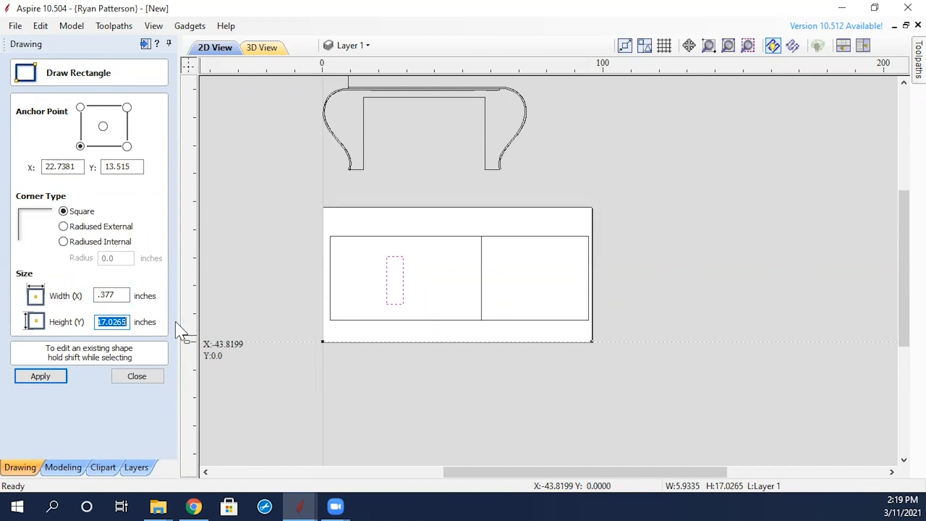
text(5)
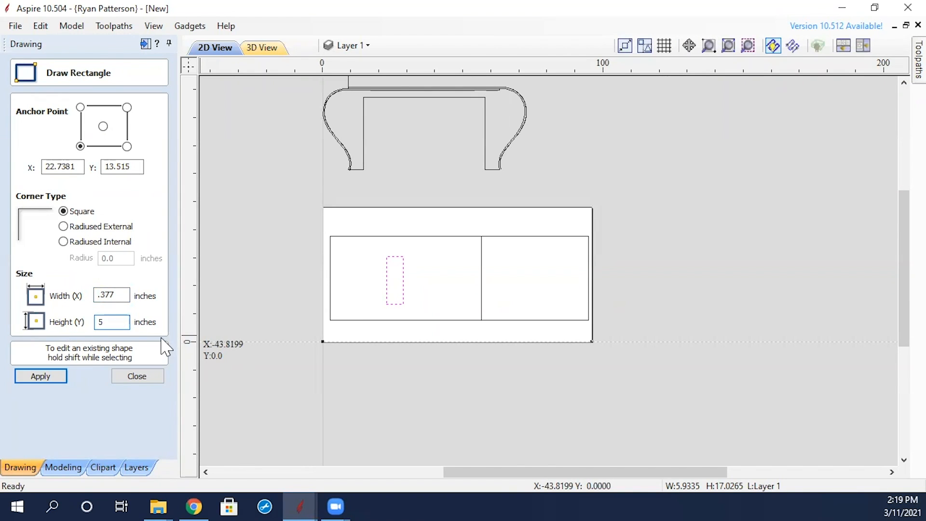
click(58, 378)
scroll(387, 304, up, 3)
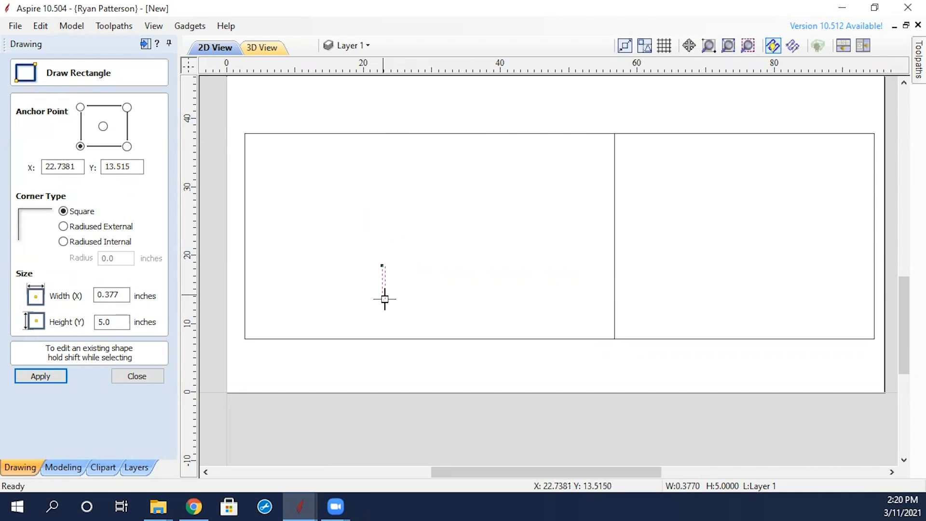
click(157, 380)
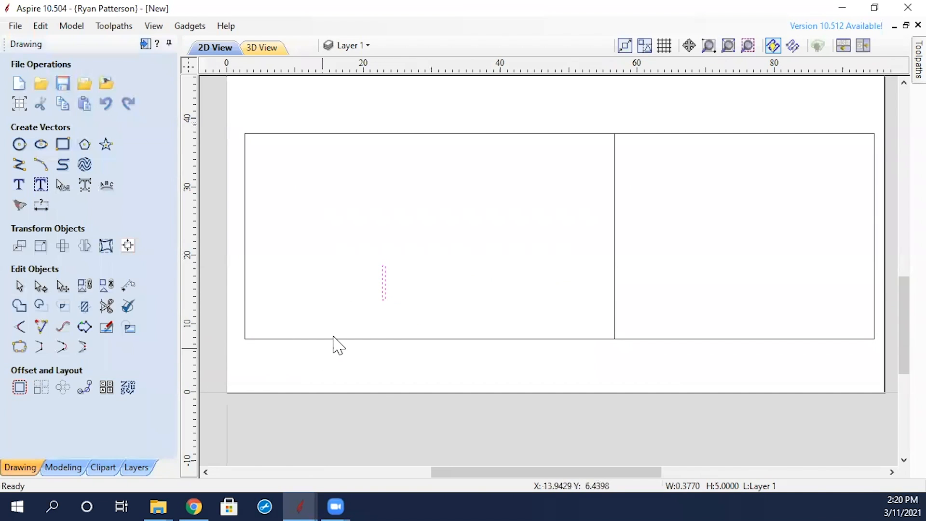
Move the slot up by its own length and place a copy of it end to end directly above.
scroll(372, 311, up, 3)
click(402, 288)
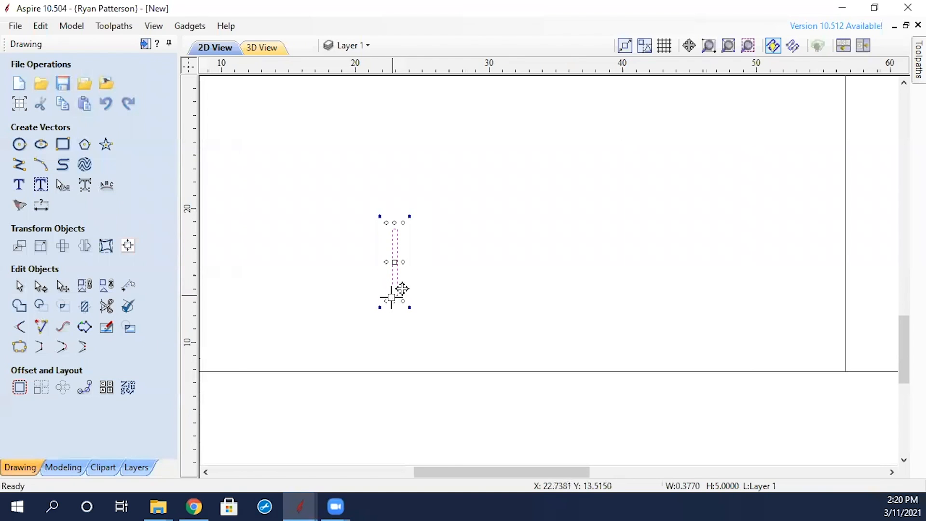
scroll(394, 295, up, 4)
middle_drag(461, 236, 382, 356)
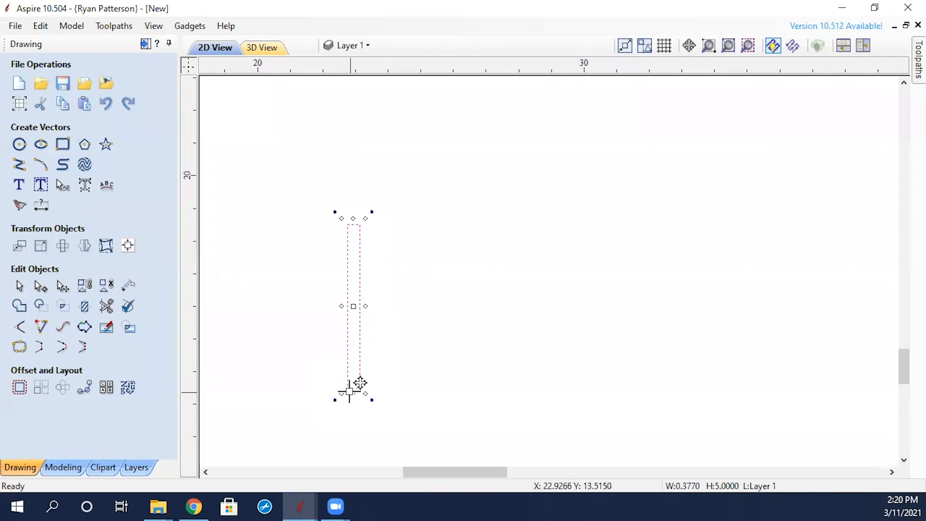
drag(352, 382, 348, 222)
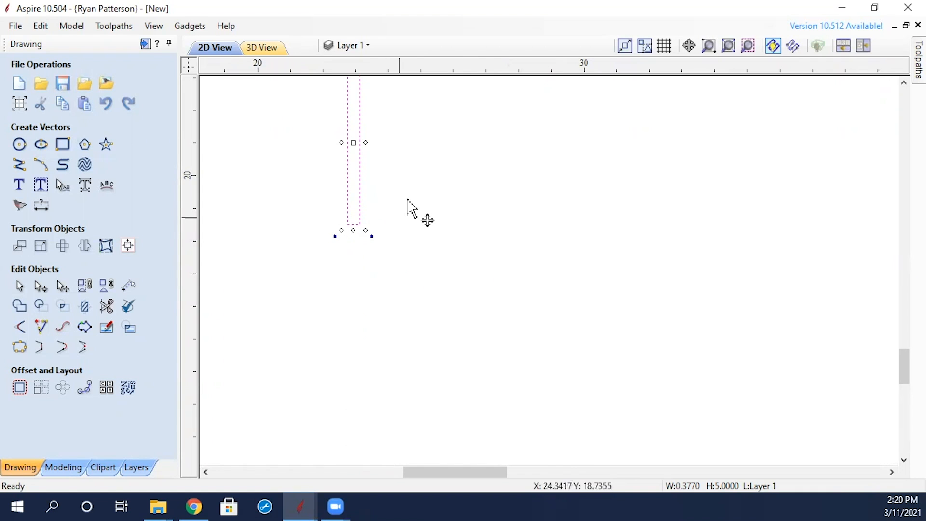
scroll(405, 207, down, 1)
middle_drag(405, 207, 400, 304)
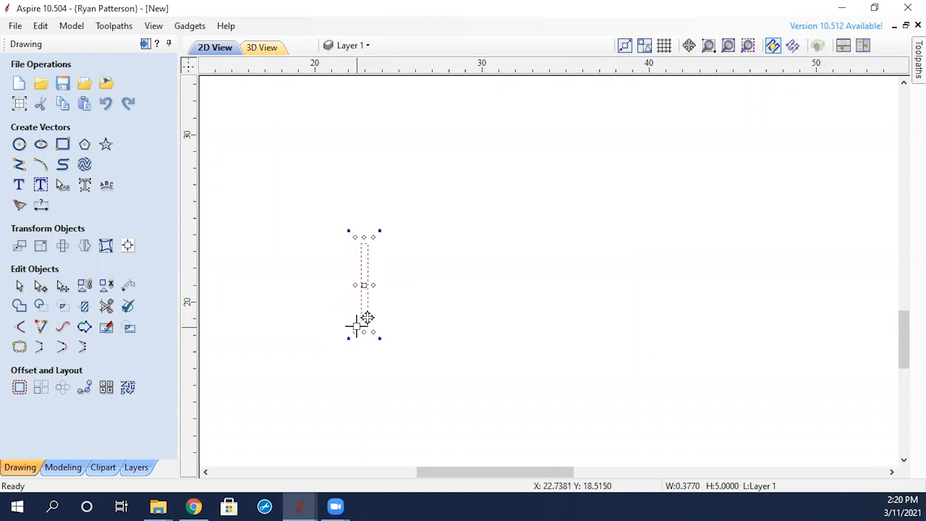
drag(370, 319, 358, 242)
click(419, 239)
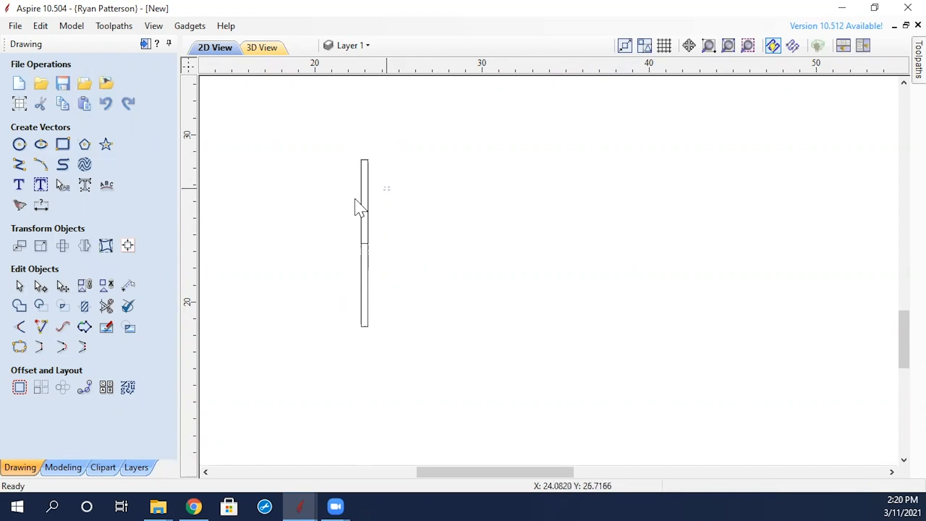
Move the upper slot upward with a relative Y offset, leaving a small gap between the two slots.
click(362, 207)
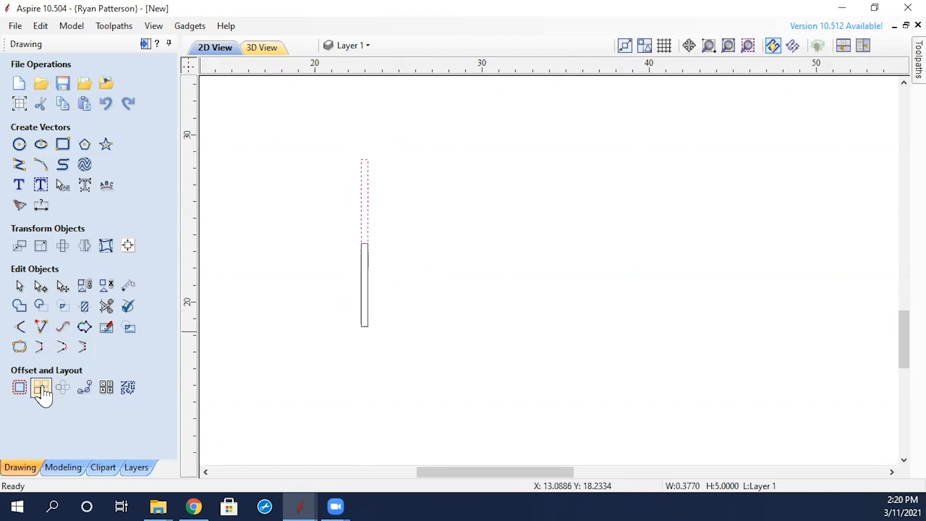
click(20, 246)
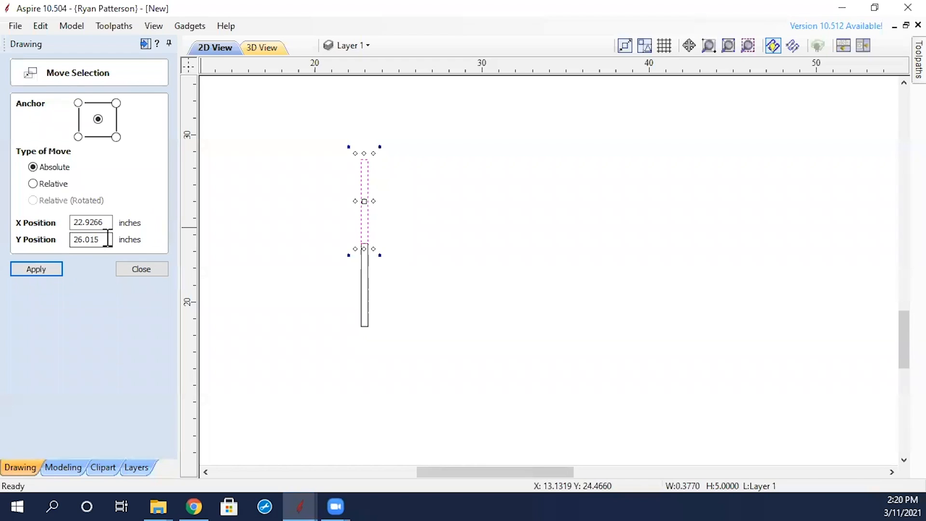
double_click(90, 240)
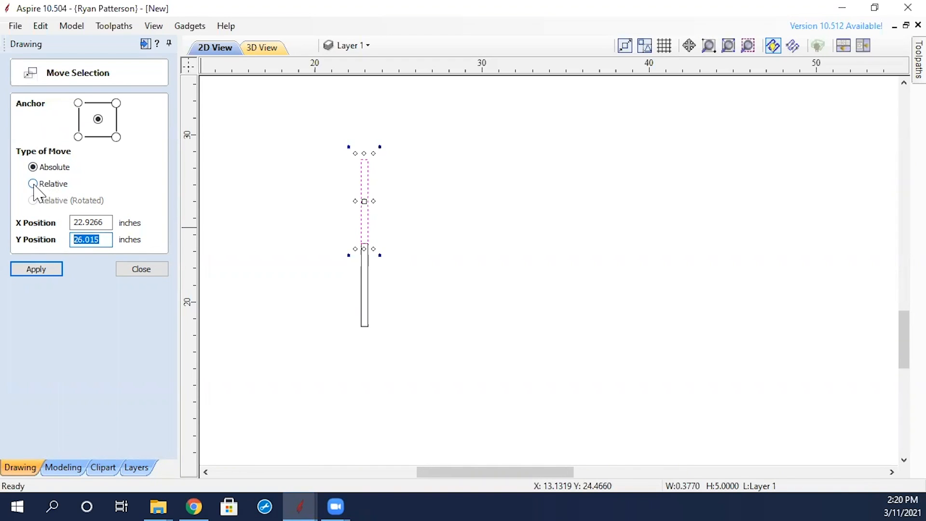
click(32, 184)
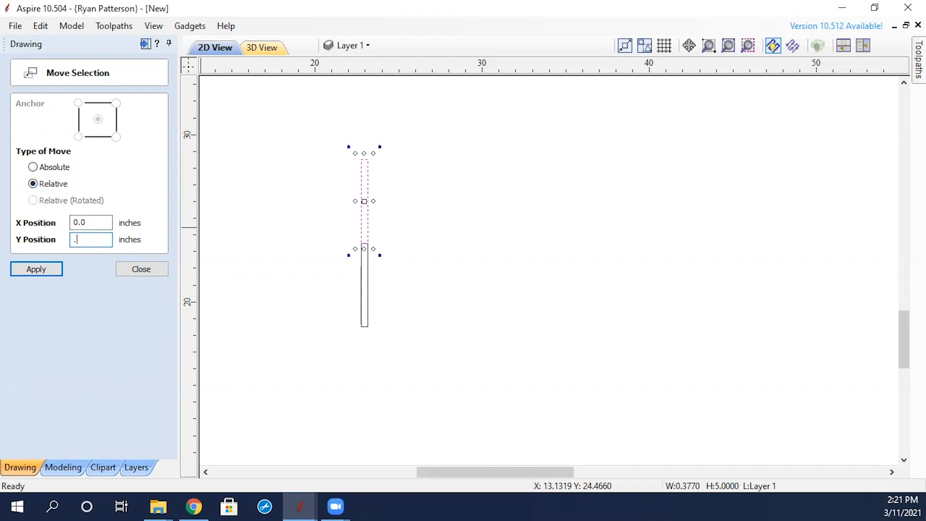
click(54, 270)
click(221, 285)
right_click(400, 288)
key(Escape)
Copy the two-slot column directly against its right-hand edge, staggered upward by half a slot length.
click(367, 293)
click(369, 294)
click(364, 302)
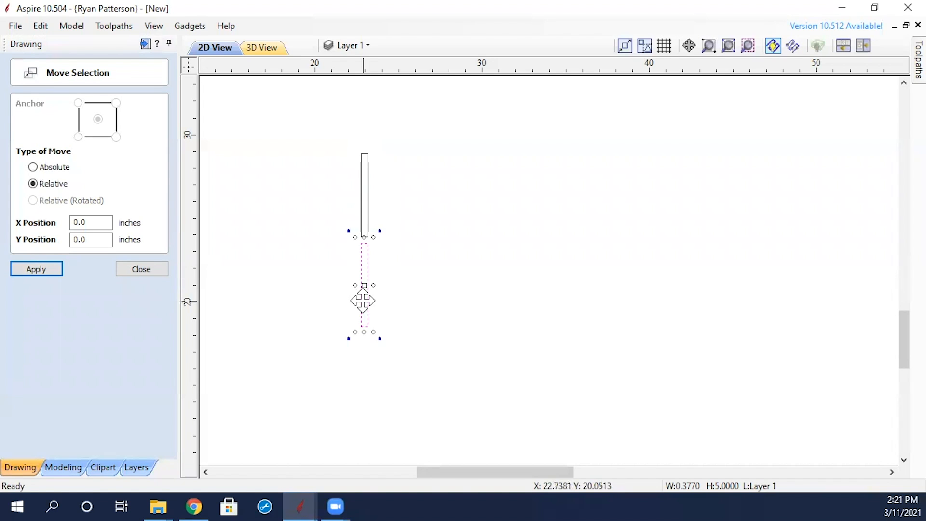
click(410, 215)
drag(408, 207, 401, 268)
scroll(394, 323, up, 1)
scroll(394, 324, up, 1)
drag(407, 299, 346, 247)
scroll(414, 258, down, 1)
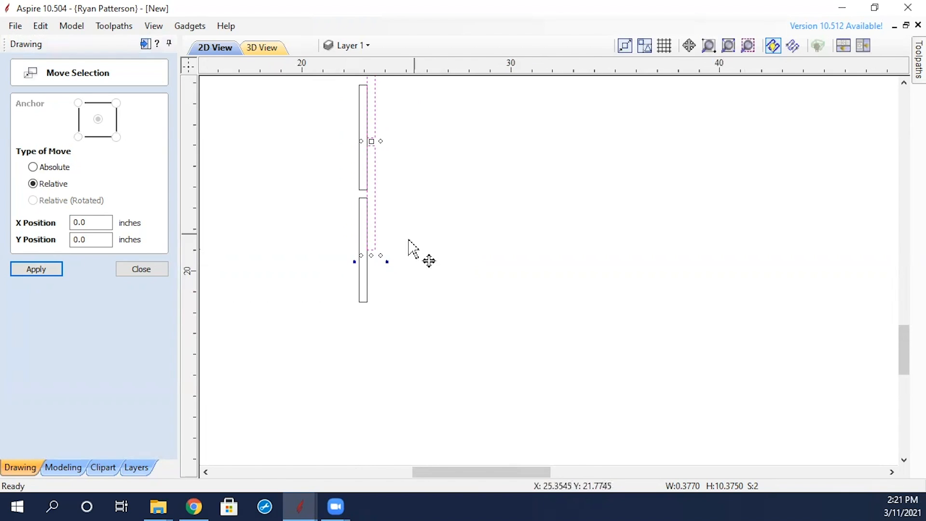
scroll(416, 247, down, 1)
Move the copied slot pair away from the first column with a relative X offset, leaving a narrow strip between the columns.
click(464, 213)
drag(419, 166, 386, 205)
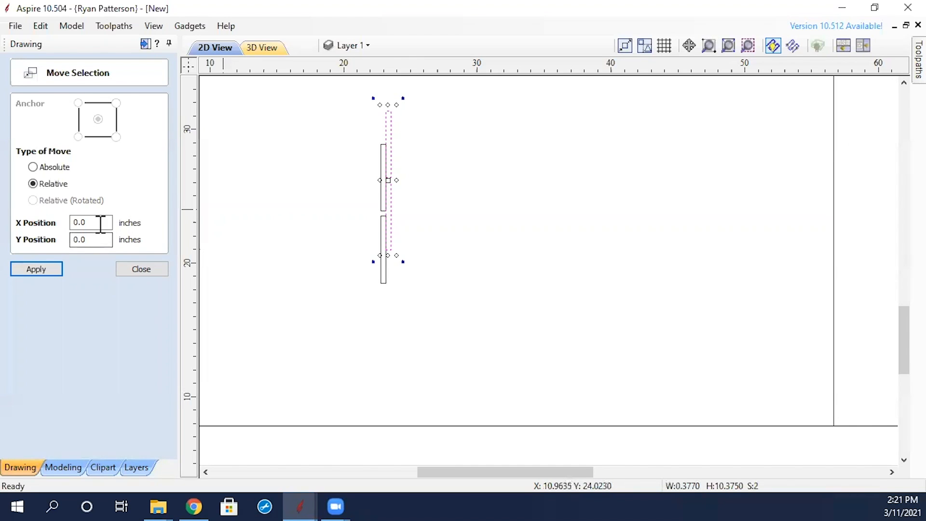
click(79, 224)
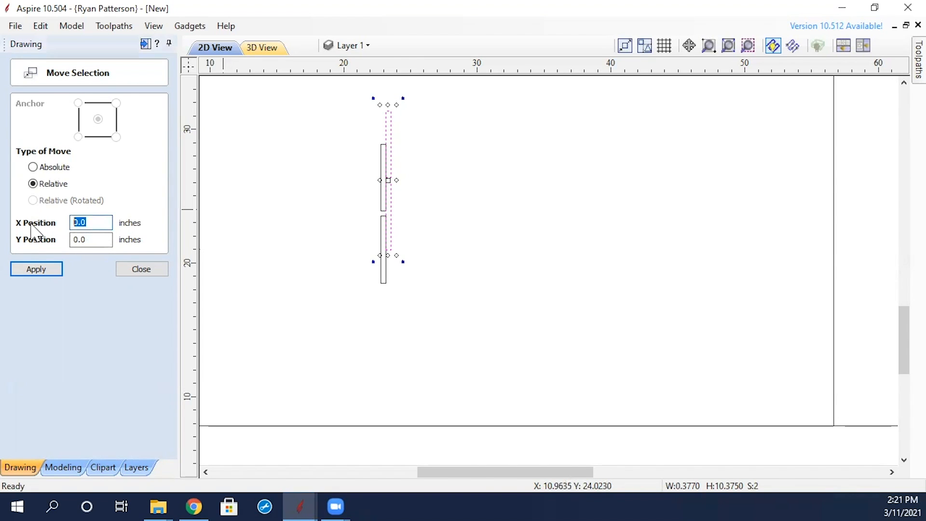
click(28, 270)
click(467, 274)
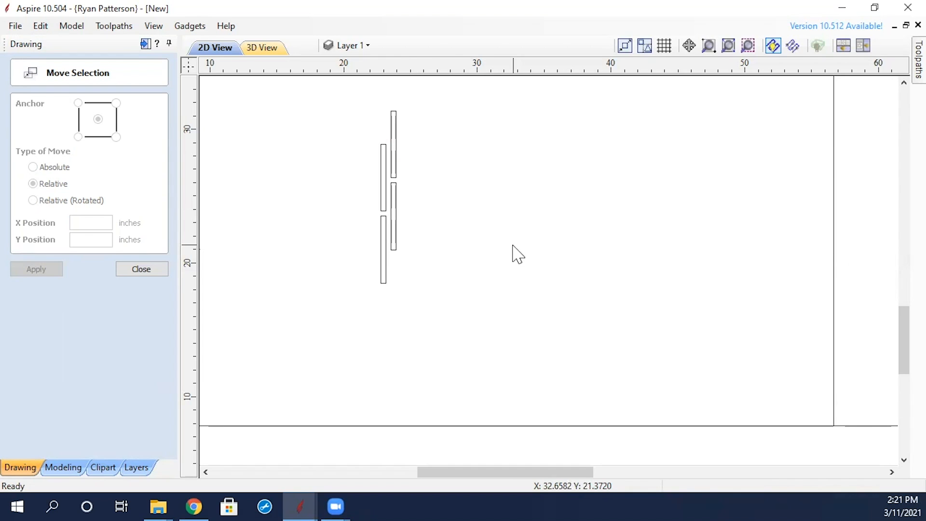
Draw a horizontal line about 1.85 inches long from the midpoint of the upper first-column slot's right edge across the second column.
scroll(420, 181, up, 2)
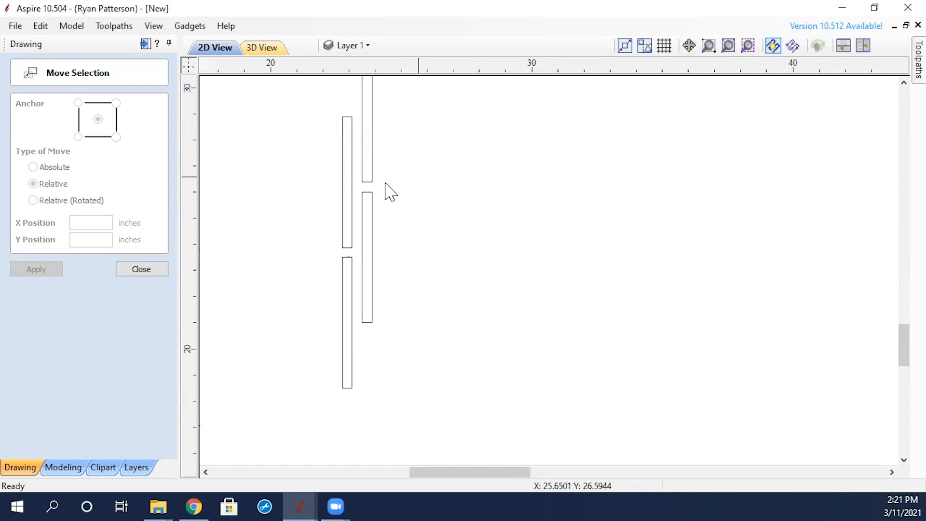
click(352, 186)
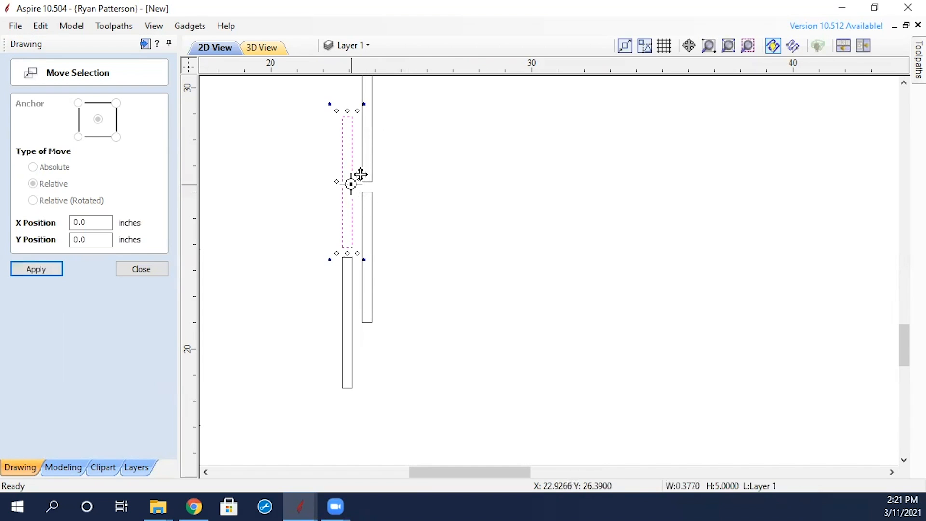
click(129, 273)
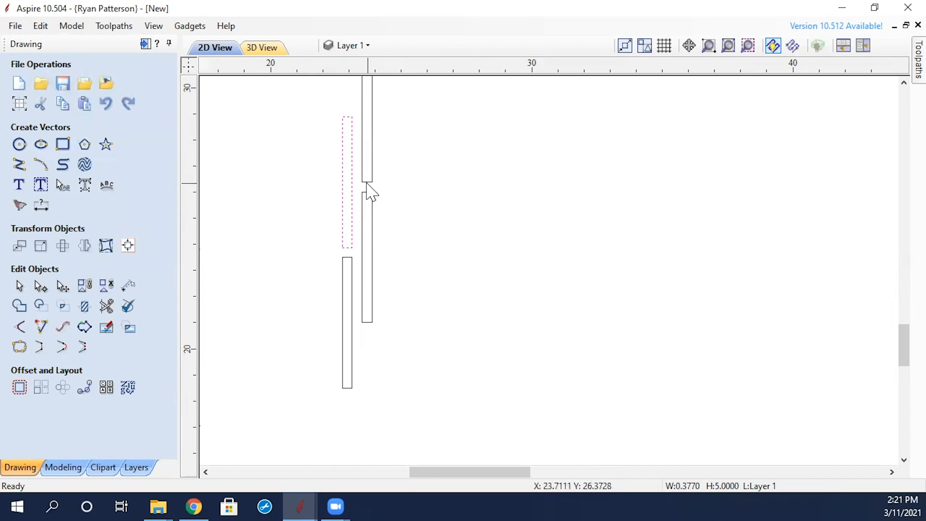
click(18, 165)
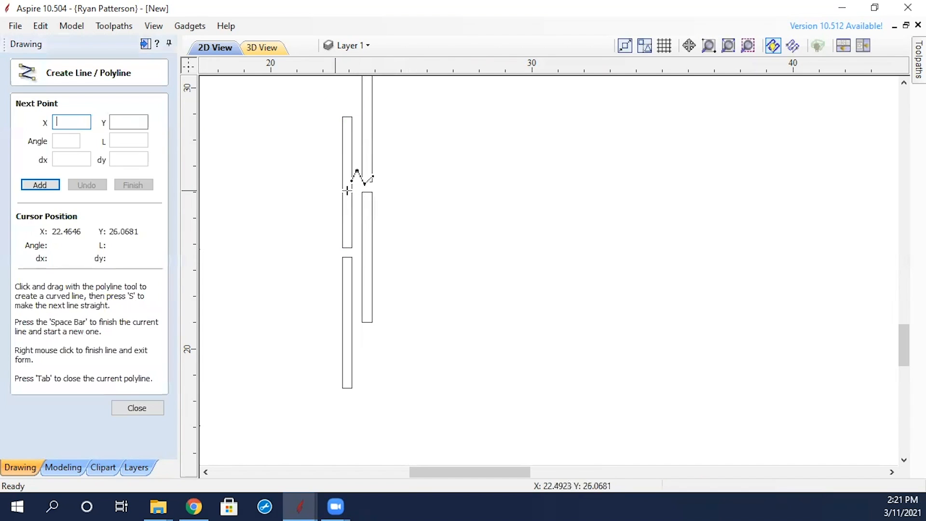
scroll(348, 190, up, 3)
click(350, 173)
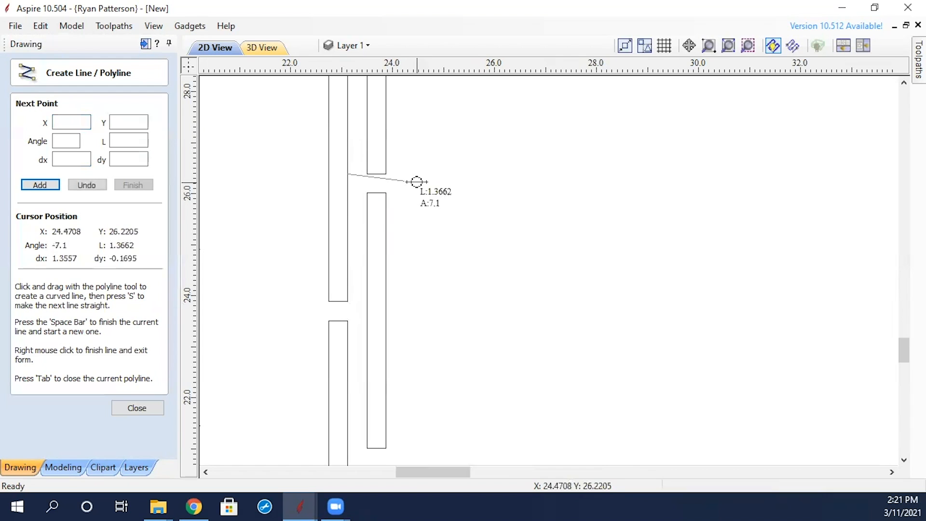
click(441, 174)
right_click(442, 185)
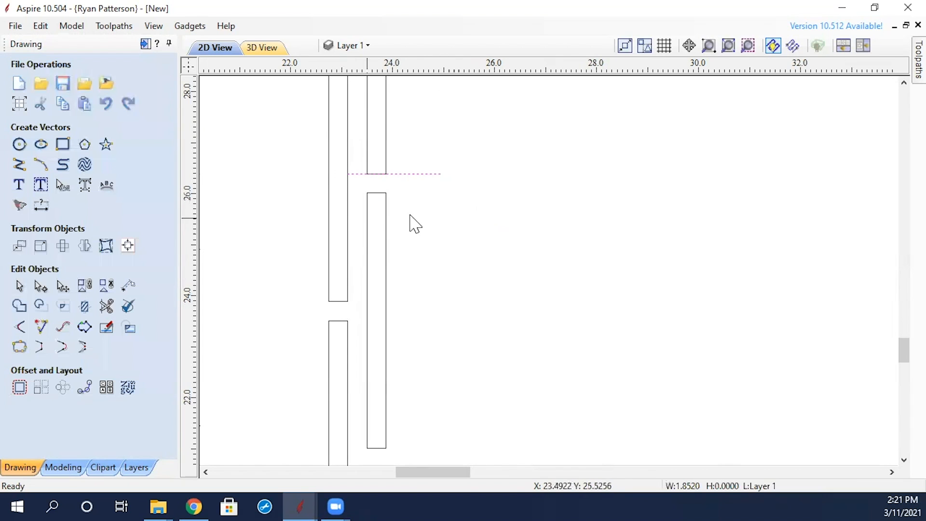
Move the guide line and both second-column slots together by a relative Y offset of 0.1875 inches.
shift+click(384, 161)
shift+click(370, 215)
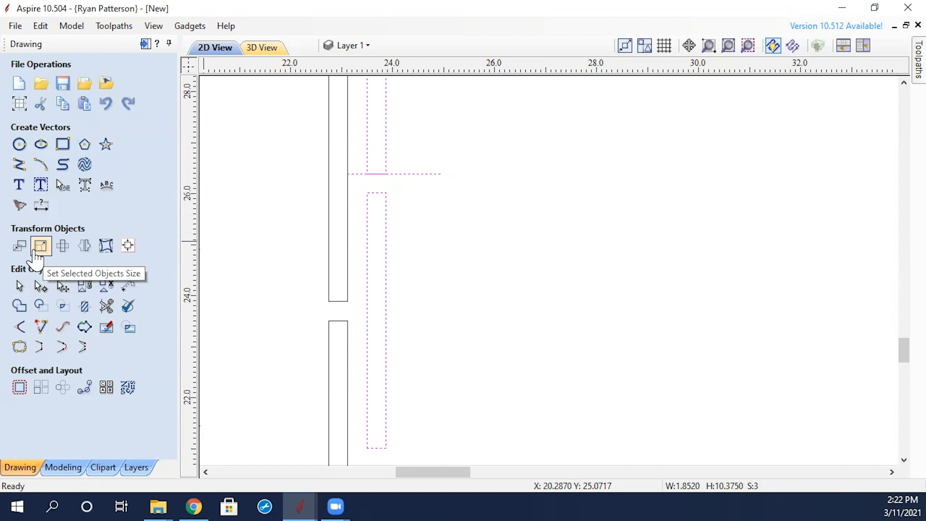
click(19, 245)
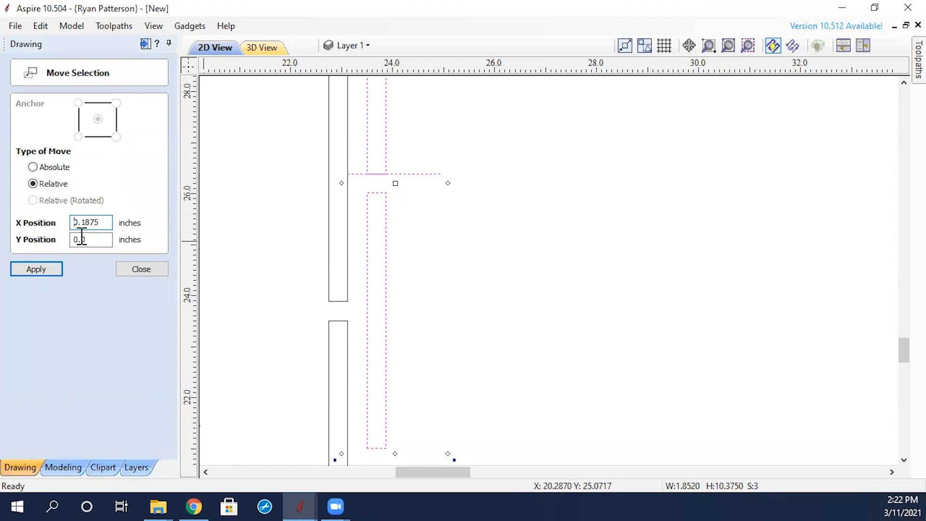
click(51, 273)
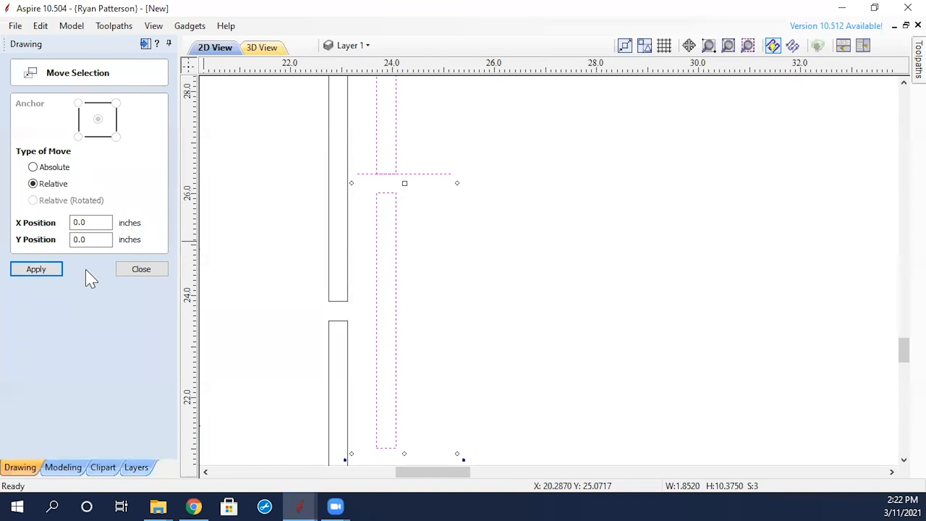
key(ctrl+z)
drag(91, 240, 35, 238)
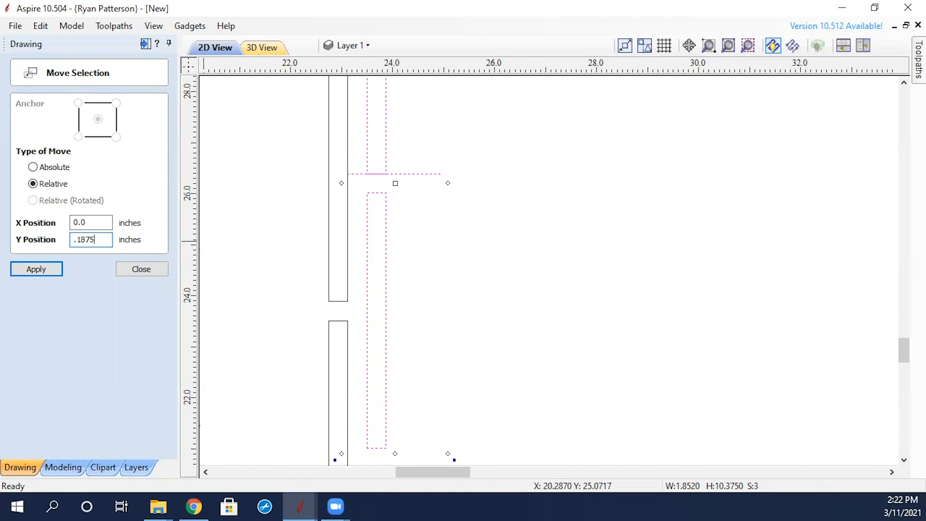
text(.1875)
click(38, 273)
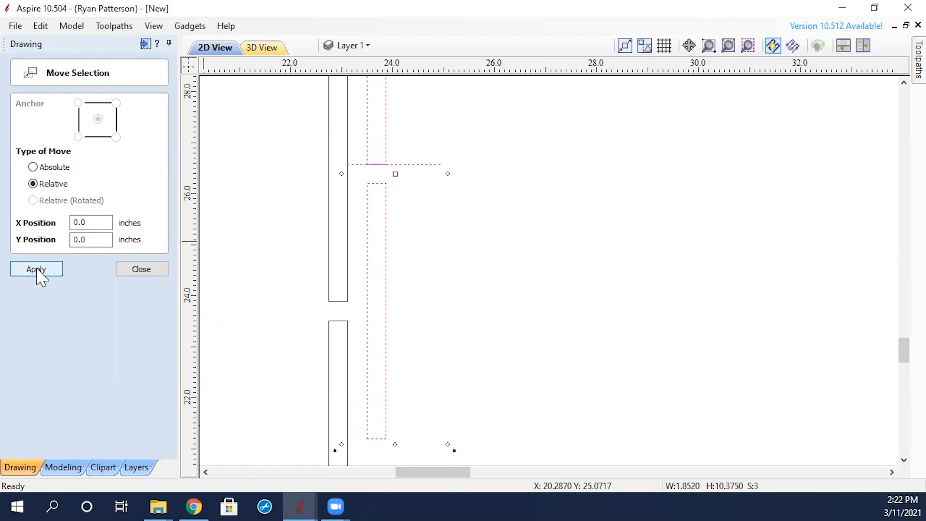
Delete the horizontal guide line crossing the second slot column.
click(481, 138)
drag(480, 138, 409, 210)
key(Delete)
scroll(477, 277, down, 2)
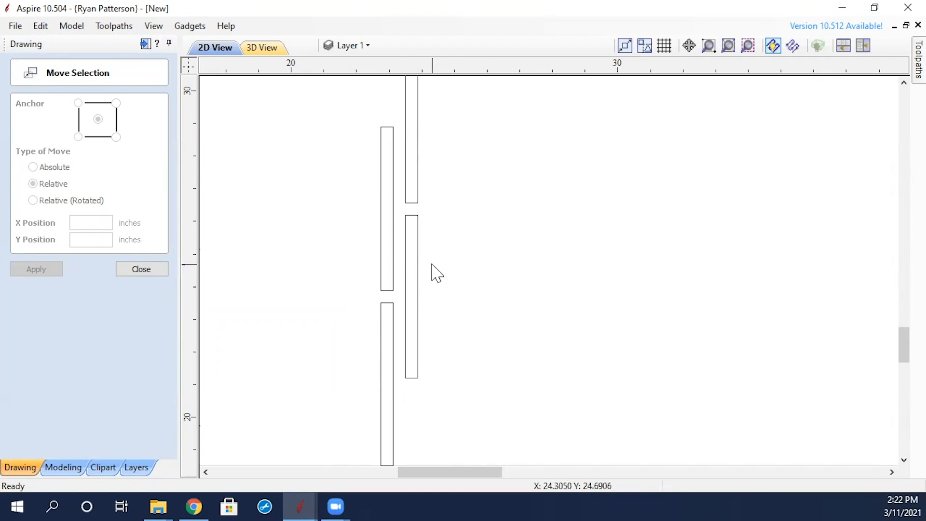
Try to place the first column's slot pair freehand on the far side of the second column.
drag(369, 320, 369, 323)
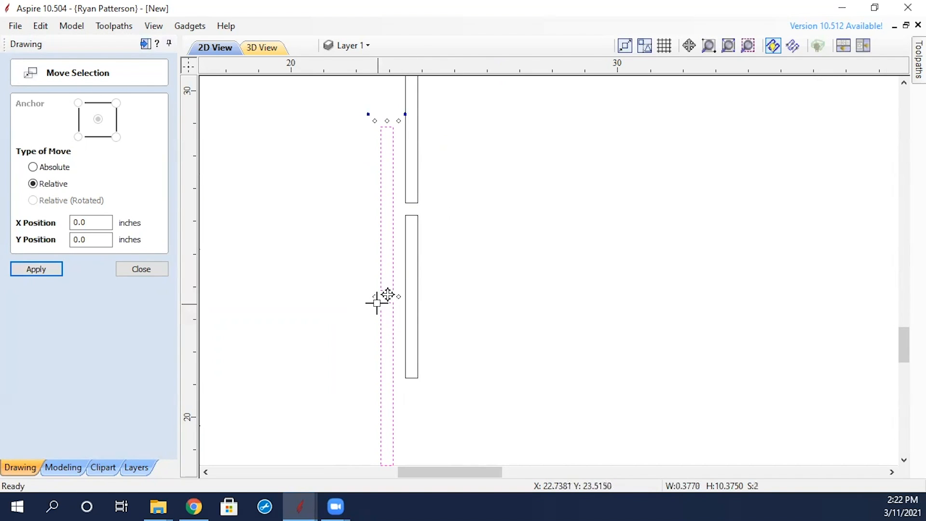
click(156, 270)
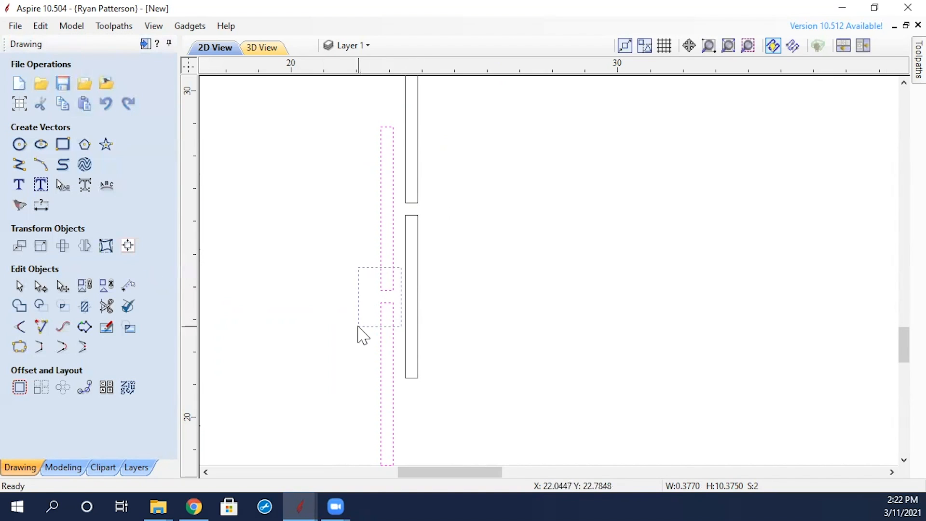
click(383, 304)
drag(385, 296, 448, 292)
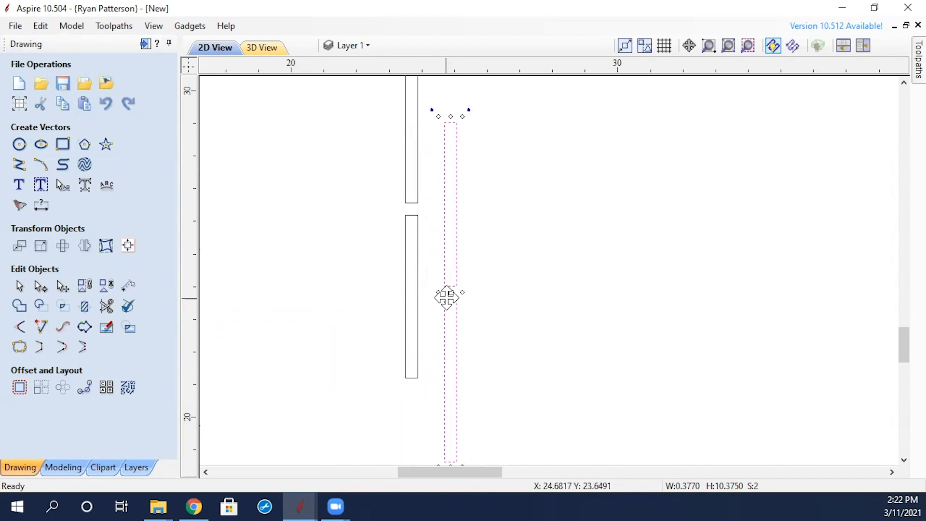
key(ctrl+z)
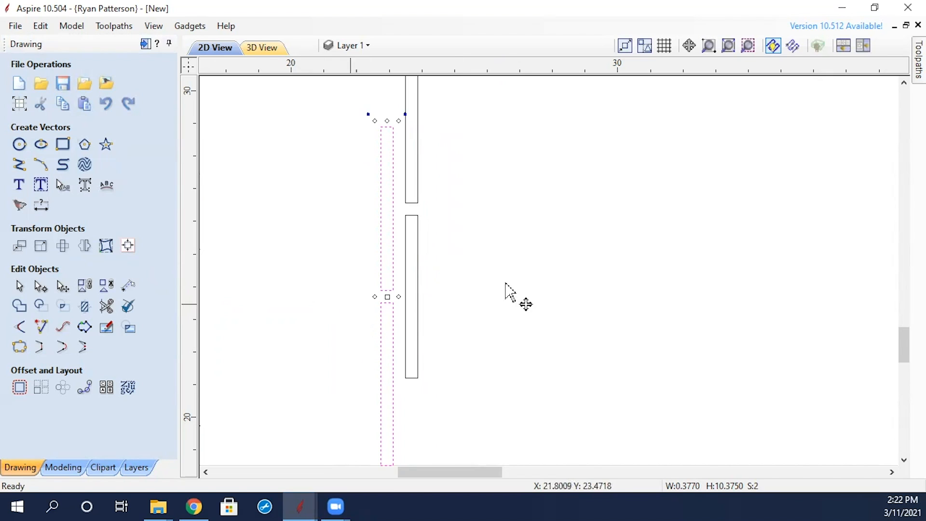
Copy the first column's slot pair flush against the far side of the second column, level with the original pair.
click(332, 241)
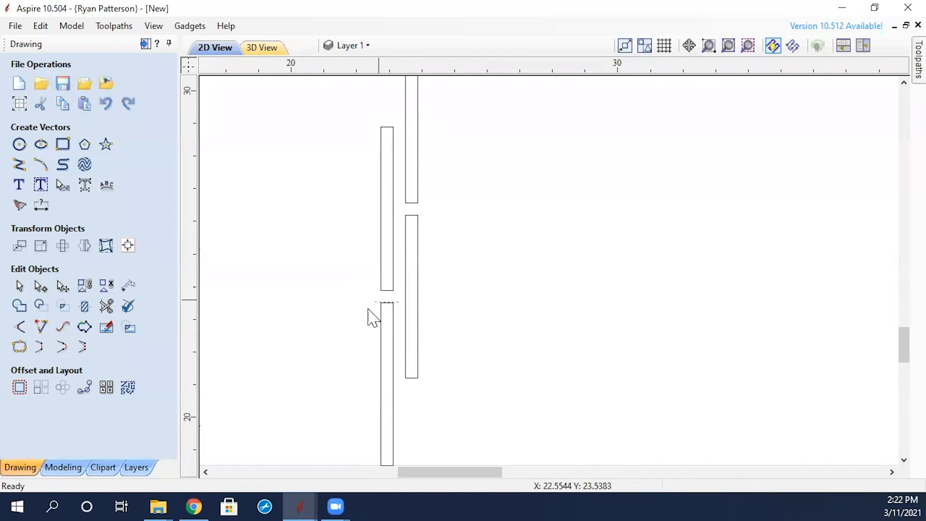
click(391, 304)
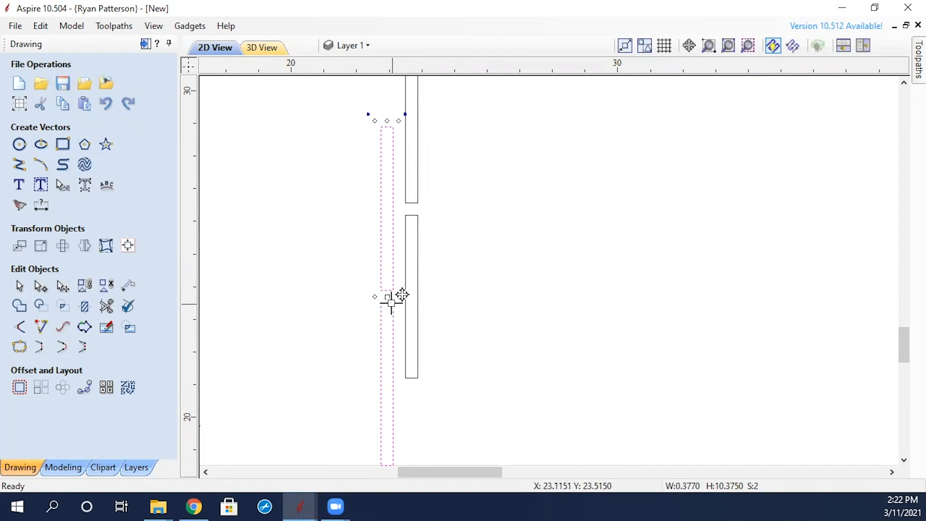
drag(386, 297, 417, 305)
key(ctrl+z)
drag(386, 300, 419, 306)
Move the new third slot column outward with a relative X offset, matching the spacing between the first two columns.
drag(458, 264, 428, 324)
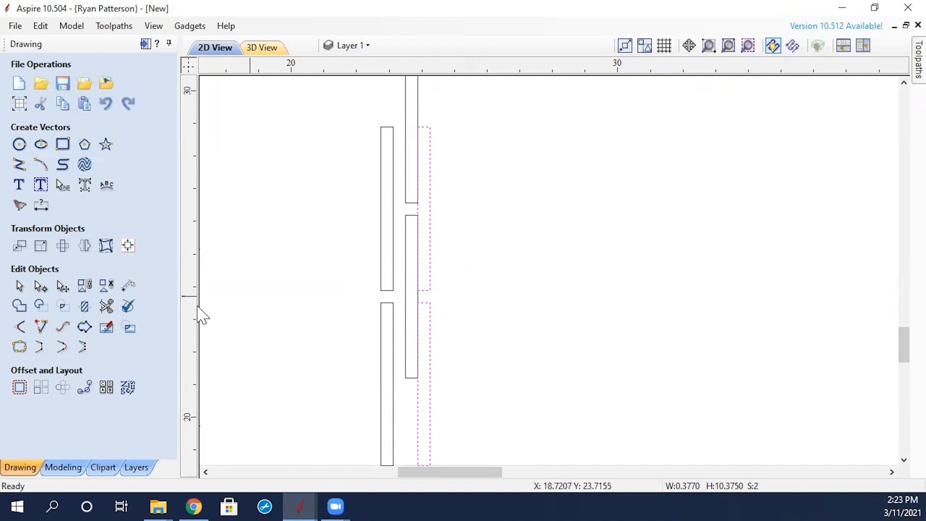
click(20, 246)
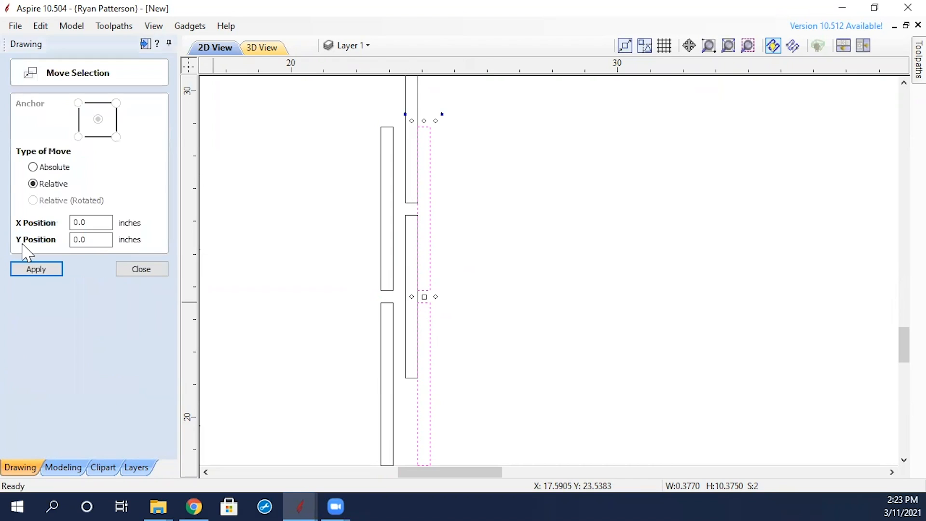
drag(98, 222, 57, 222)
click(29, 271)
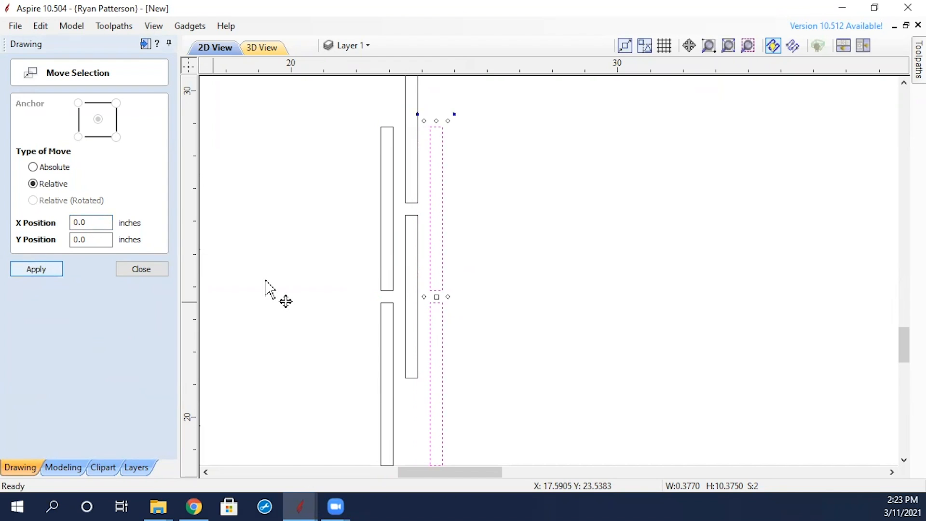
click(131, 272)
scroll(409, 278, down, 2)
click(502, 296)
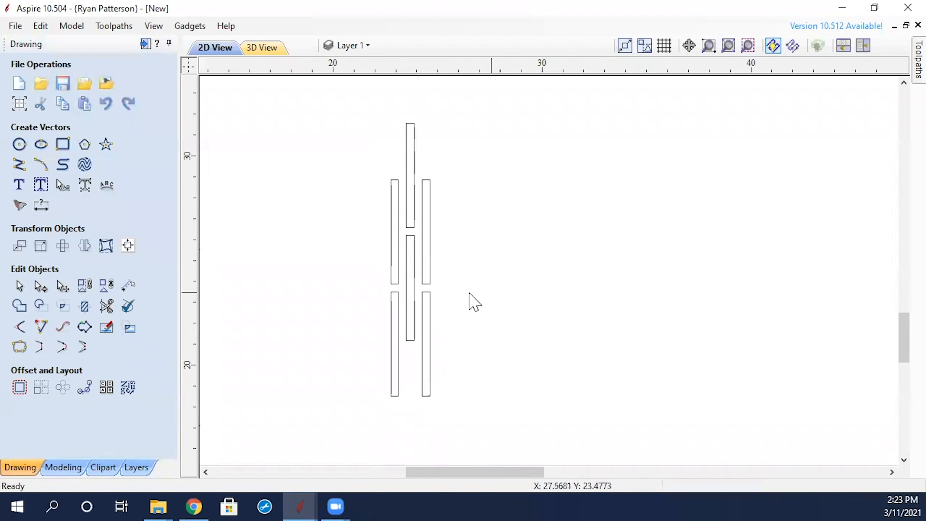
Add a length dimension below the slots between the facing inner edges of the first and third columns.
click(46, 208)
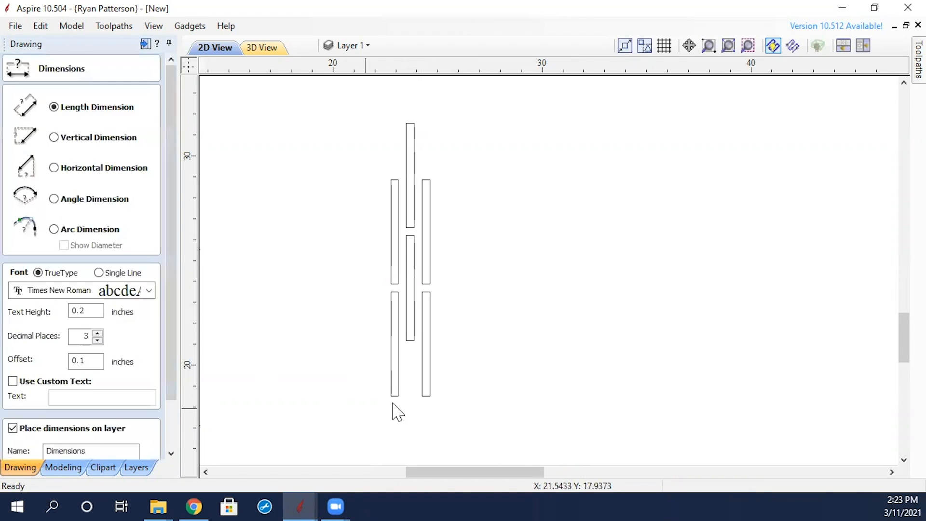
click(421, 395)
click(409, 416)
scroll(418, 437, up, 3)
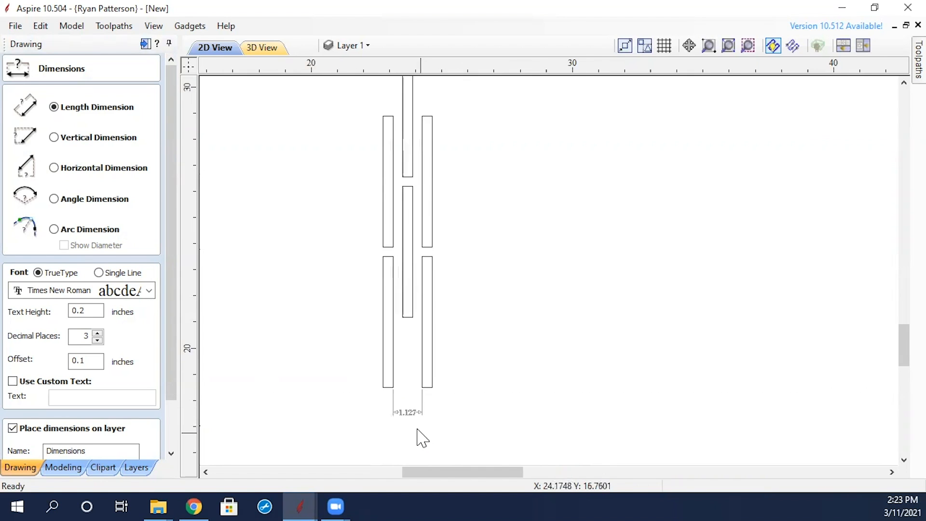
scroll(416, 410, down, 3)
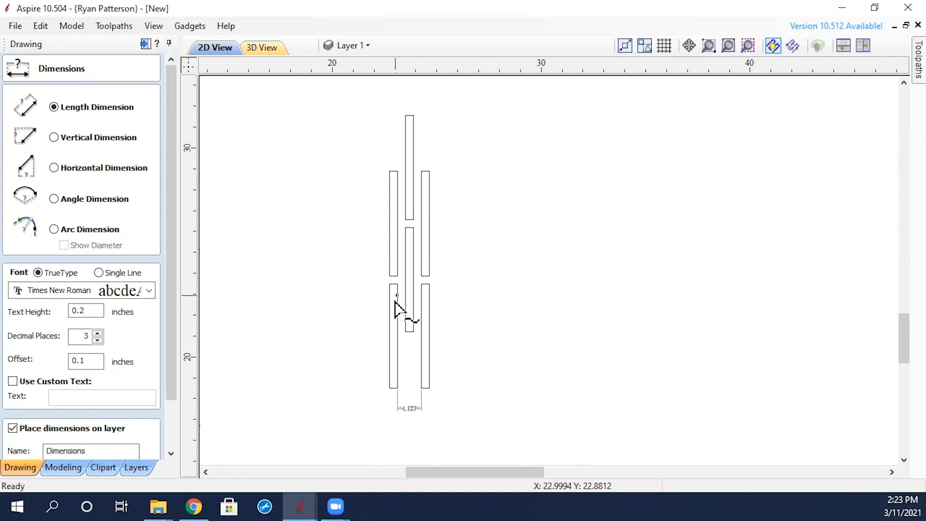
scroll(502, 316, down, 3)
scroll(536, 335, down, 1)
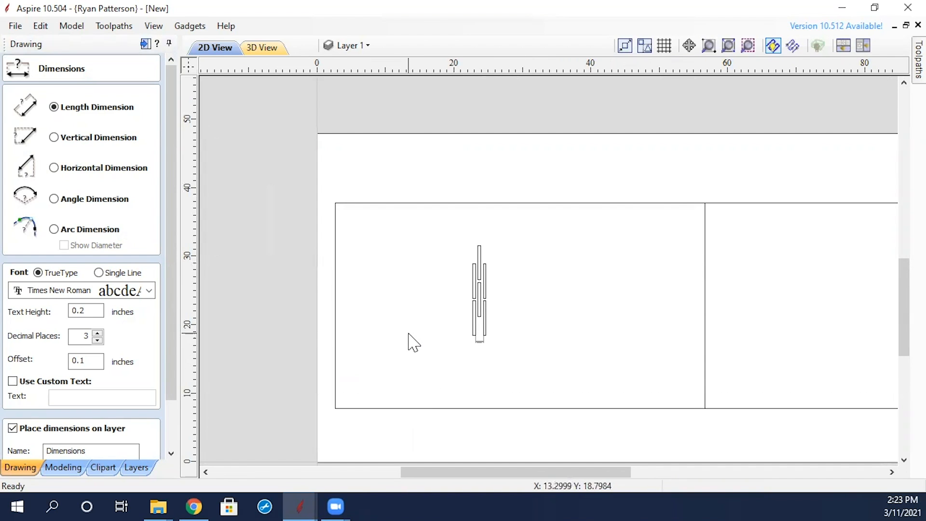
drag(170, 351, 121, 436)
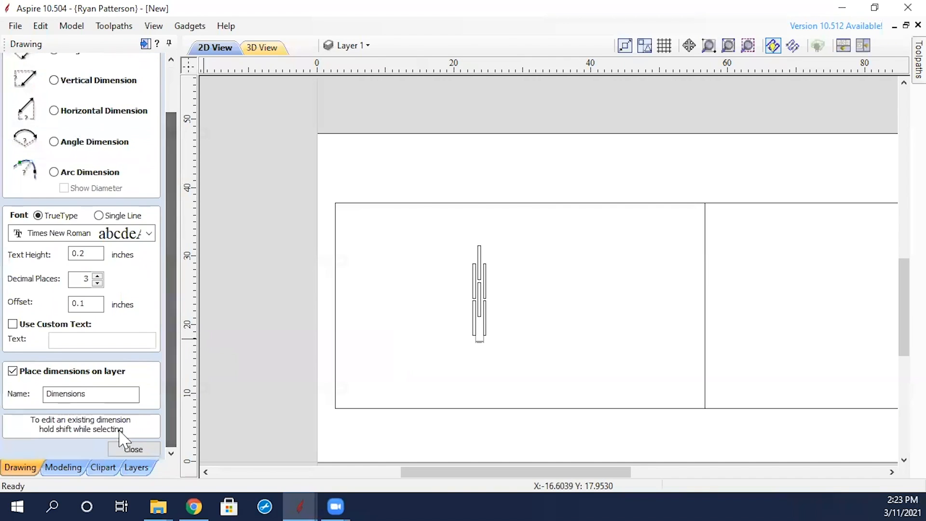
click(129, 449)
scroll(477, 343, up, 2)
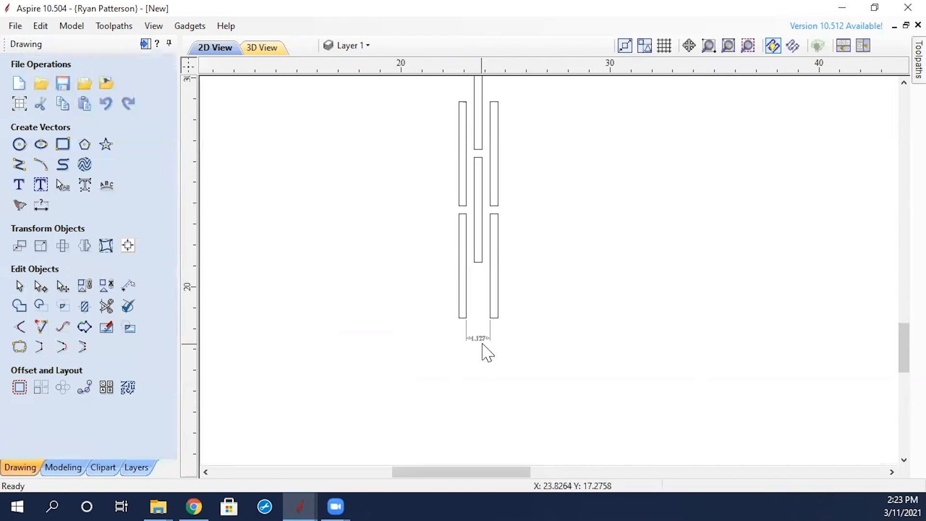
scroll(482, 352, up, 2)
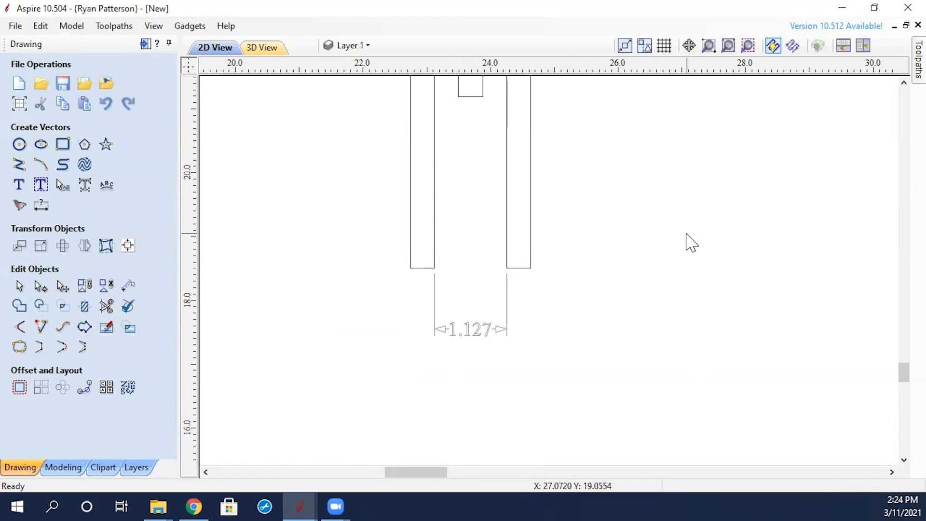
scroll(687, 234, down, 5)
middle_drag(676, 231, 526, 260)
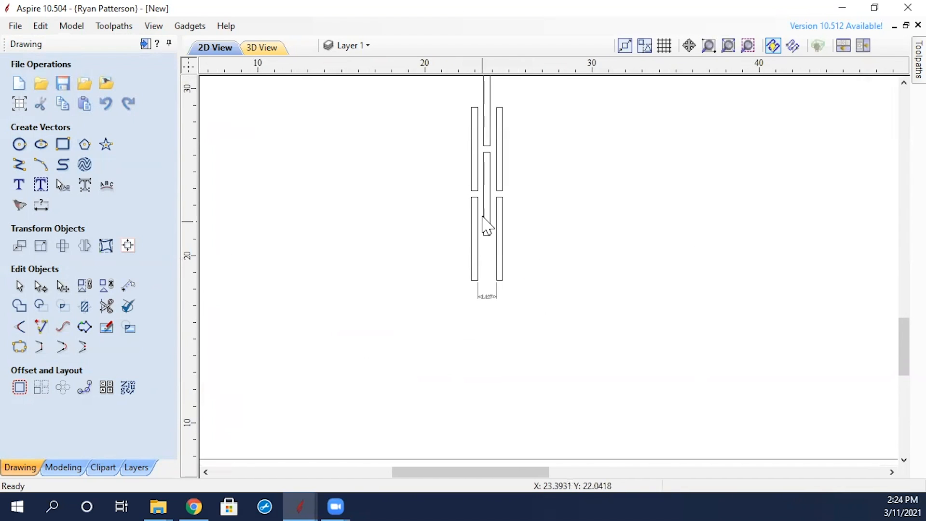
Move the lower slots of the first and second columns together into the lower corner of the smaller rectangle, beside the dividing line.
drag(488, 216, 745, 259)
click(470, 245)
scroll(746, 260, down, 3)
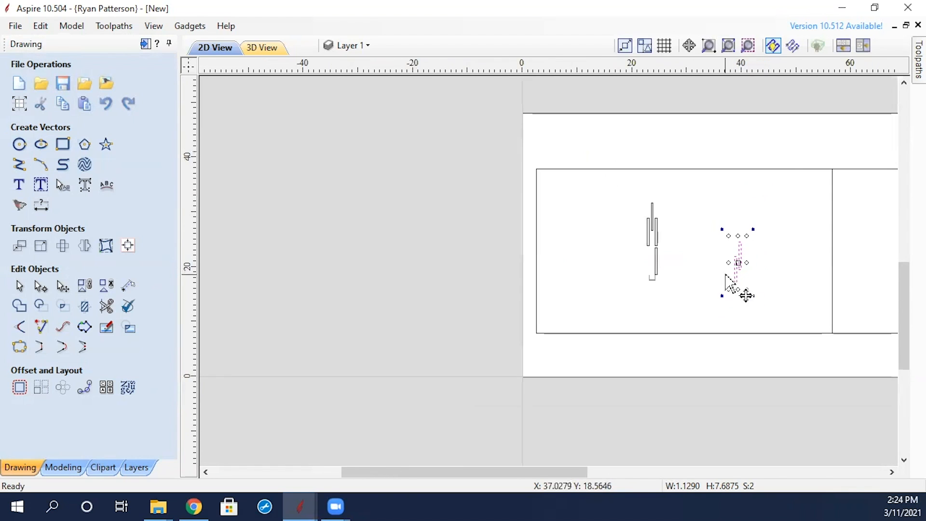
drag(578, 284, 678, 340)
scroll(680, 342, up, 3)
key(Down)
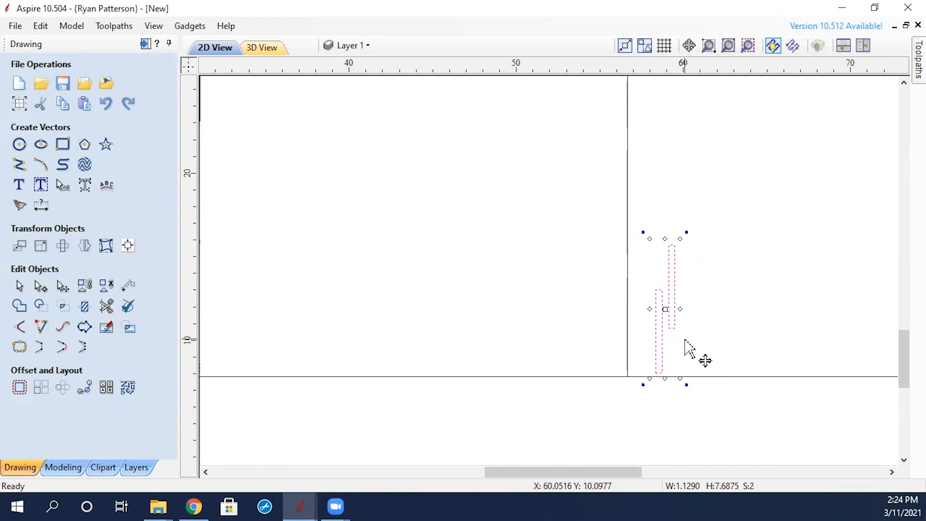
click(701, 357)
drag(682, 354, 657, 362)
Set up an array copy of the lower of the two moved slots with 6 rows and 20 columns.
click(662, 259)
click(646, 358)
scroll(755, 335, down, 1)
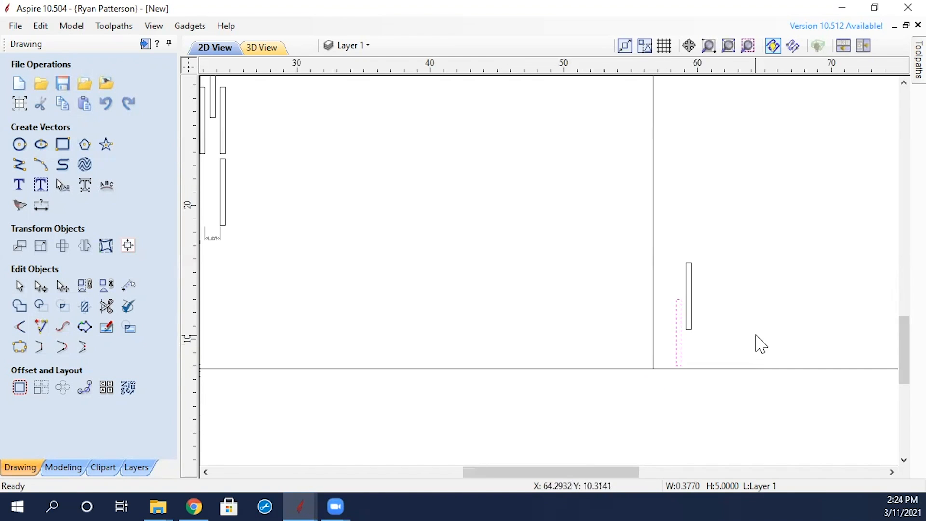
scroll(757, 345, down, 2)
middle_drag(810, 302, 605, 293)
click(544, 316)
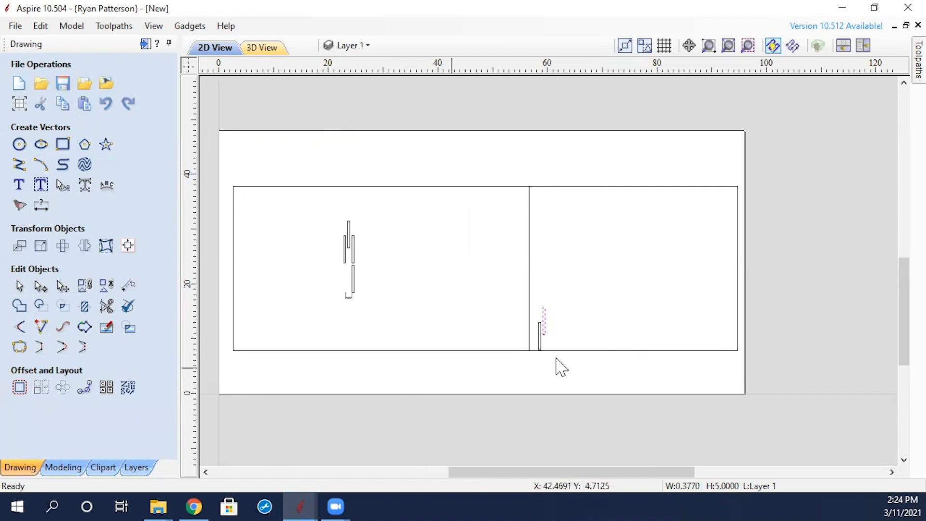
click(537, 344)
click(41, 387)
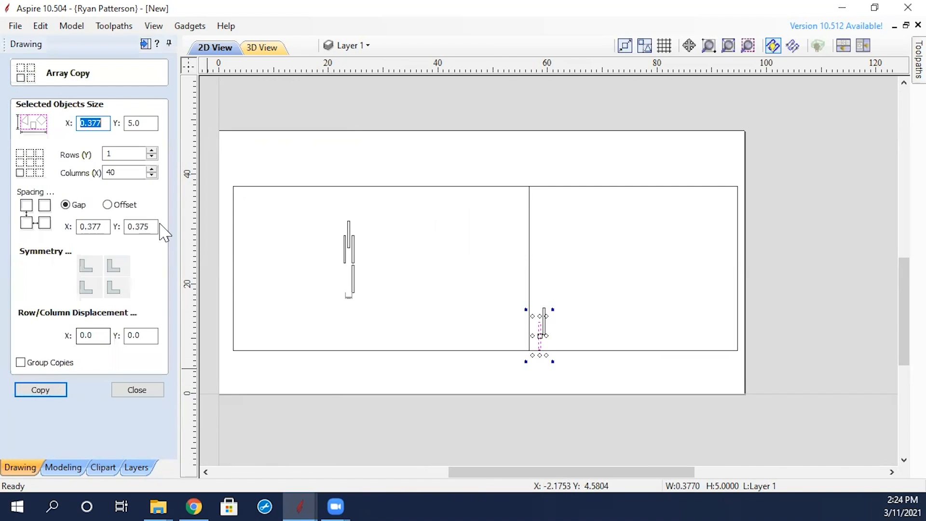
click(112, 154)
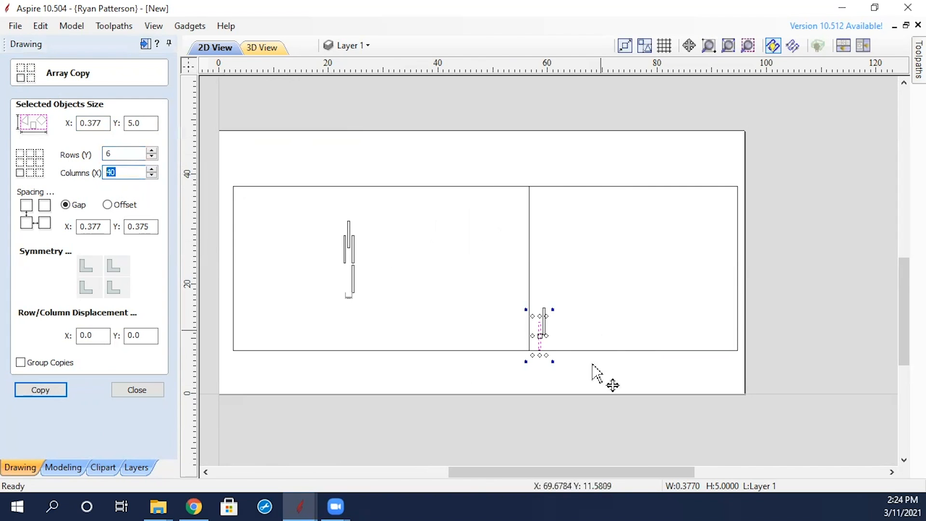
text(20)
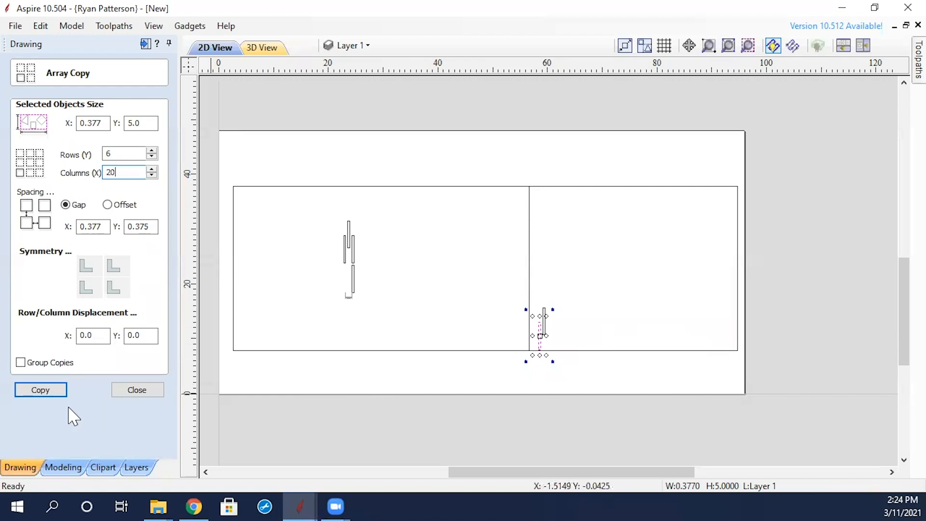
Try to array-copy the slot with gaps of 0.377 in X and 0.375 in Y.
click(41, 391)
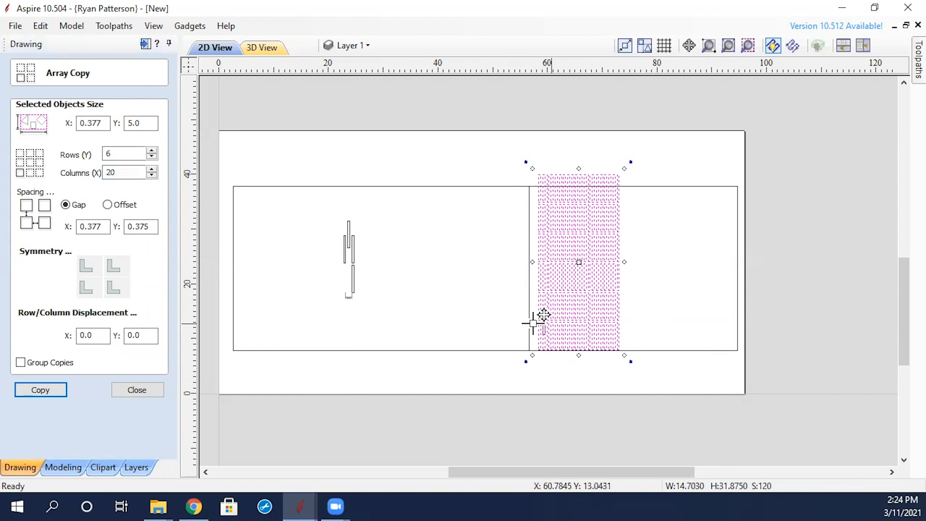
scroll(548, 346, up, 3)
scroll(789, 350, down, 5)
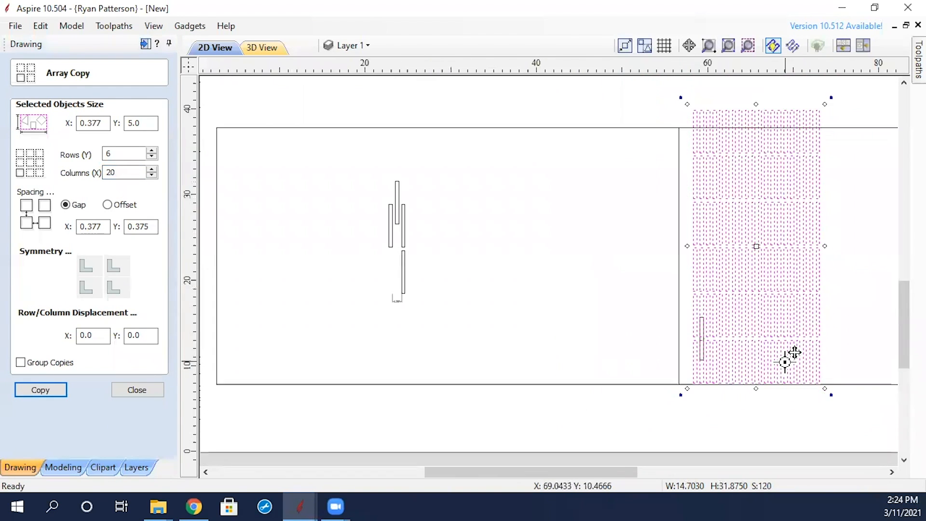
key(ctrl+z)
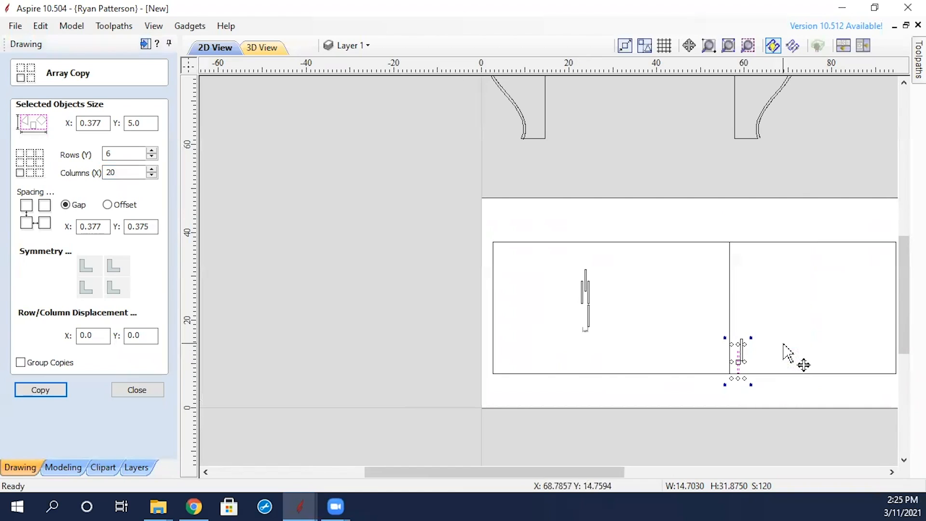
Array-copy the lower slot in 6 rows and 20 columns with the X gap set to 1.127.
drag(132, 172, 49, 181)
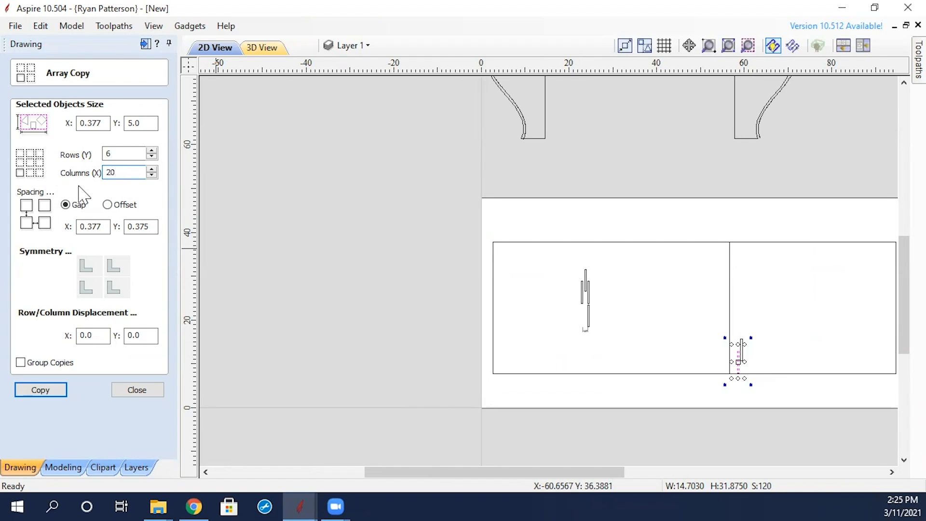
drag(105, 226, 70, 225)
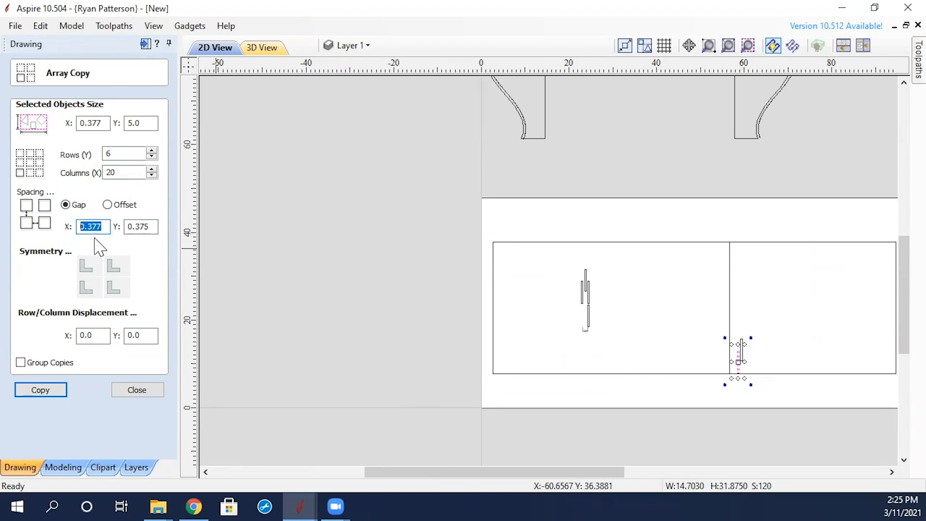
text(1.127)
click(60, 392)
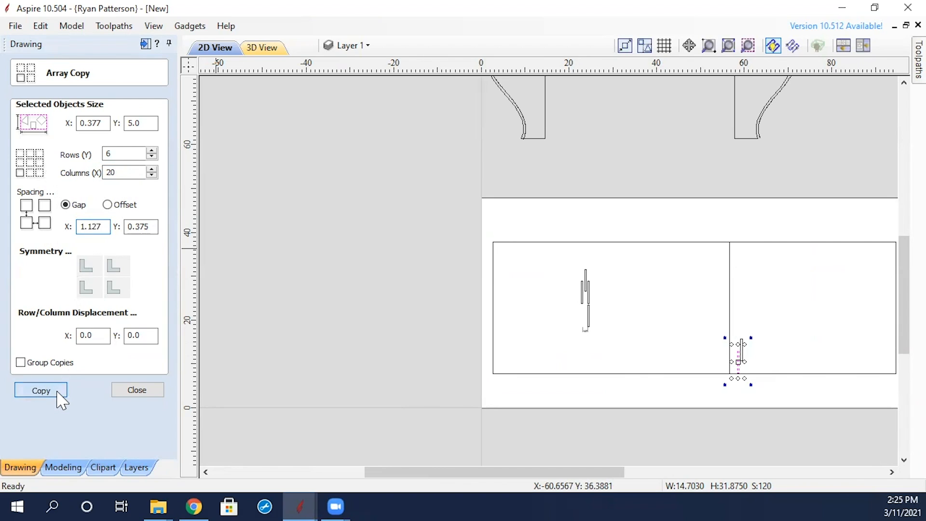
middle_drag(584, 376, 497, 360)
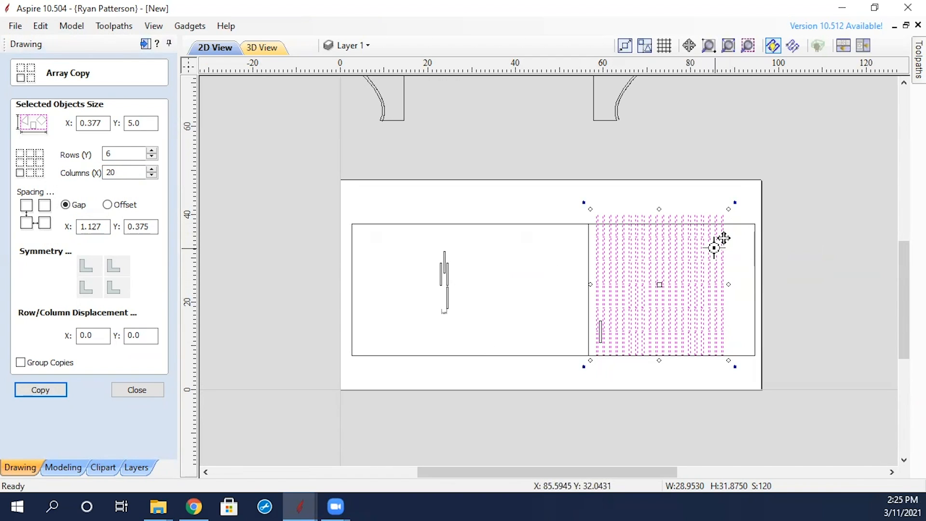
Replace the slot array with one of 6 rows and 23 columns, keeping the same gaps.
double_click(129, 172)
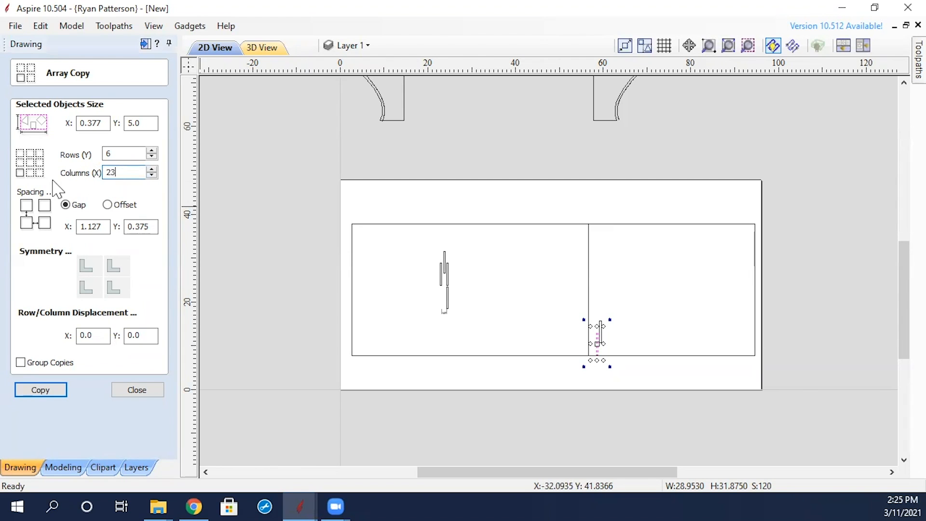
click(41, 389)
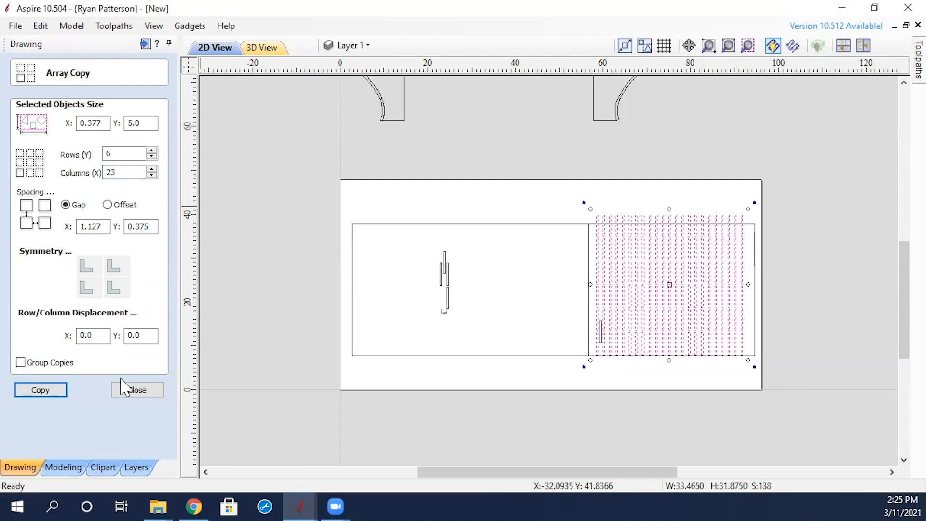
click(555, 332)
Array-copy the raised staggered slot in 7 rows and 23 columns with gaps of 1.127 in X and 0.375 in Y.
scroll(585, 335, up, 2)
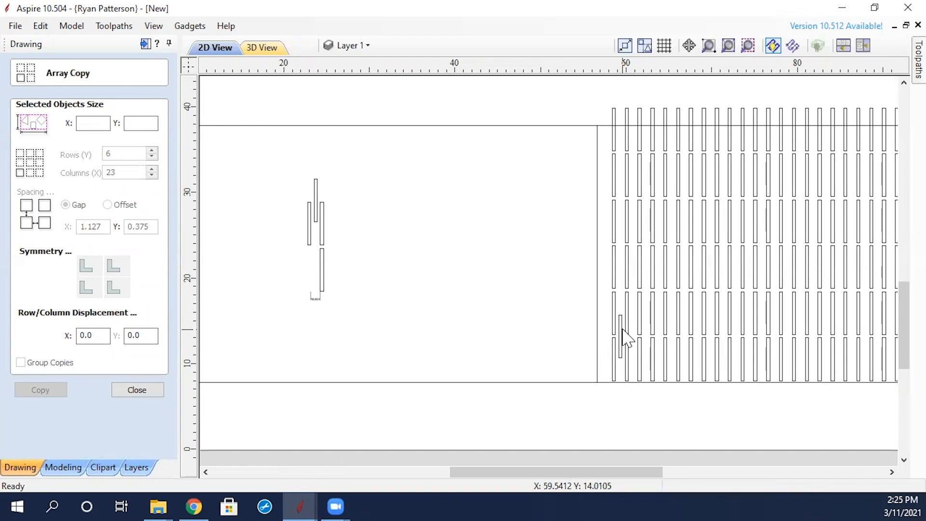
click(621, 335)
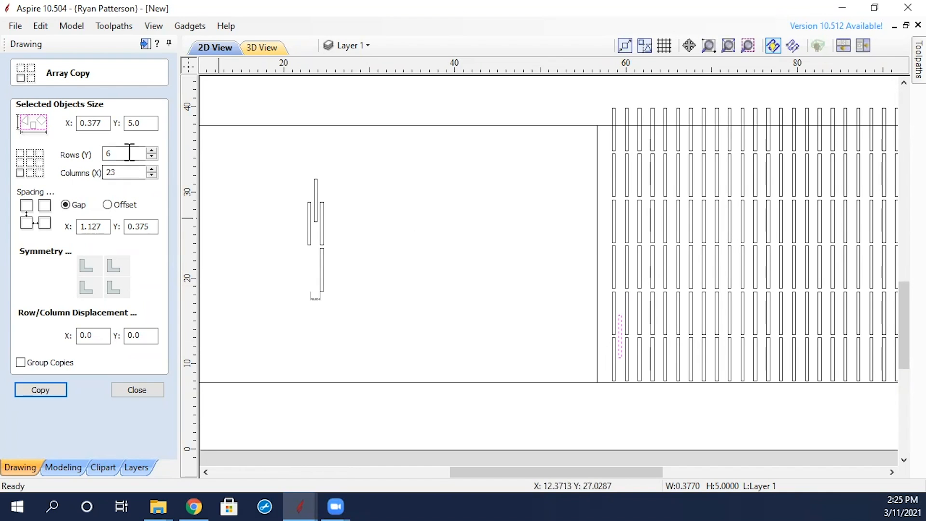
drag(140, 153, 99, 154)
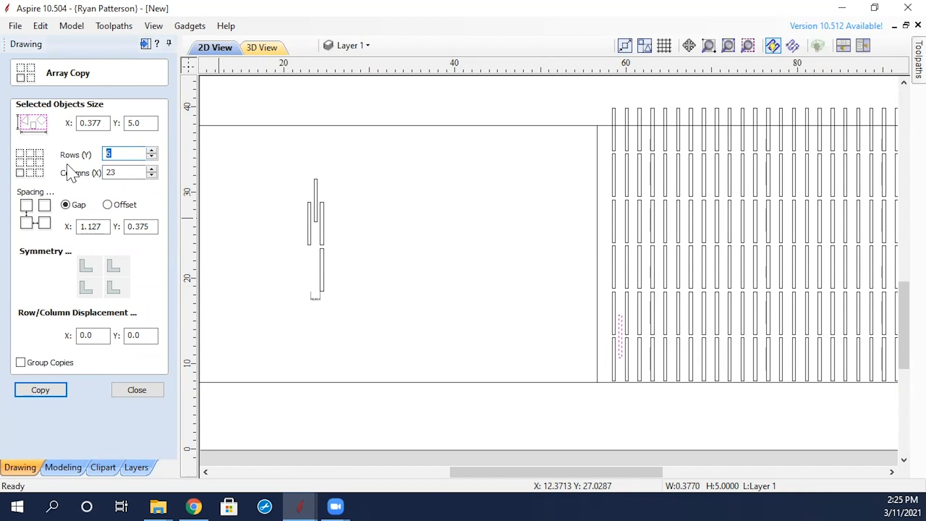
click(42, 391)
middle_drag(540, 360, 401, 390)
scroll(414, 378, down, 2)
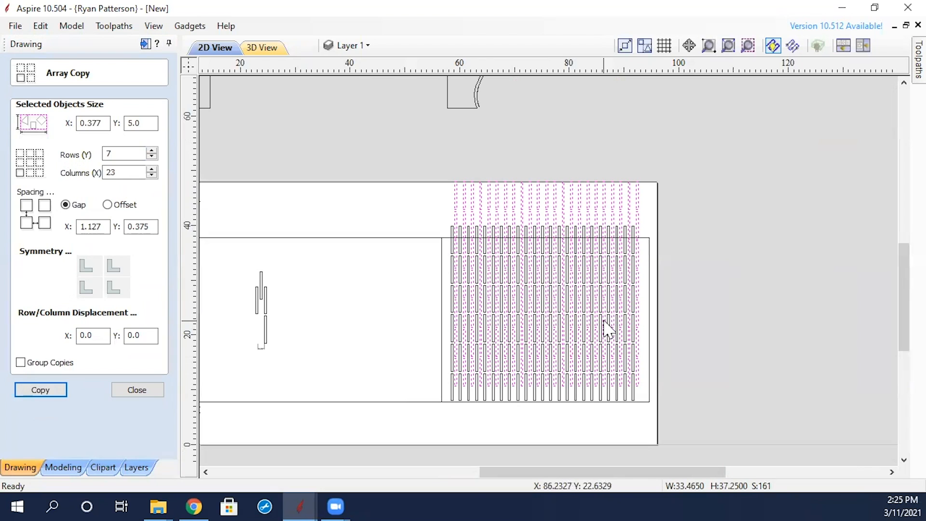
click(735, 250)
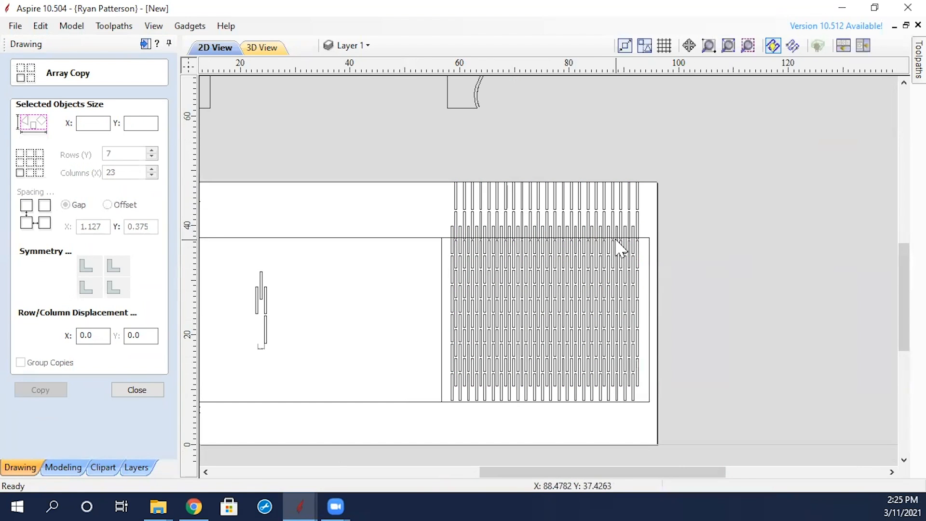
Move the topmost row of staggered slots down to just below the slot pattern's lower end.
scroll(621, 249, up, 1)
scroll(670, 181, down, 2)
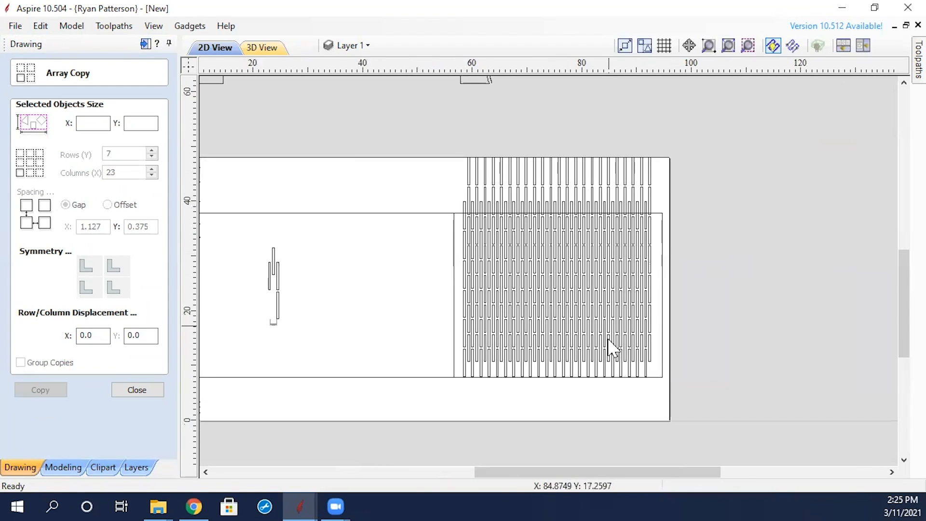
drag(664, 171, 459, 178)
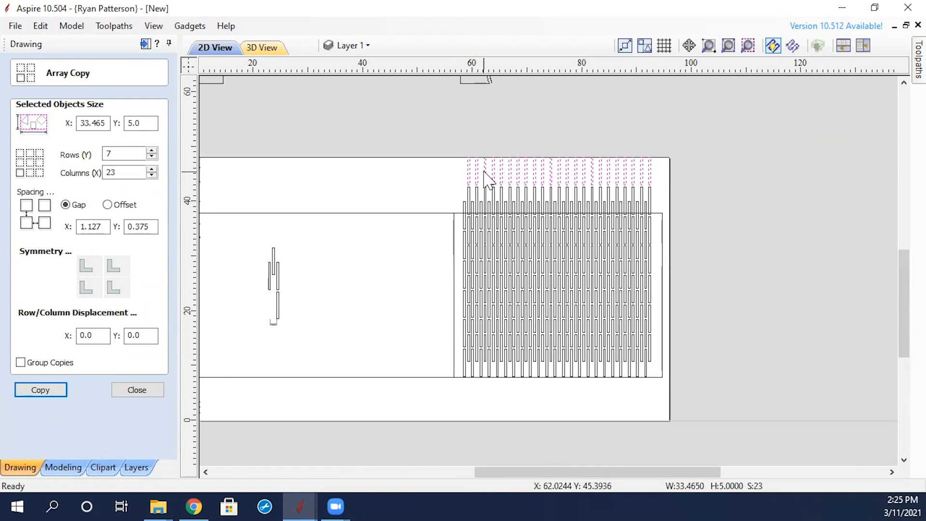
scroll(470, 159, up, 2)
scroll(482, 172, up, 1)
drag(469, 140, 290, 365)
scroll(289, 369, down, 2)
scroll(367, 391, down, 3)
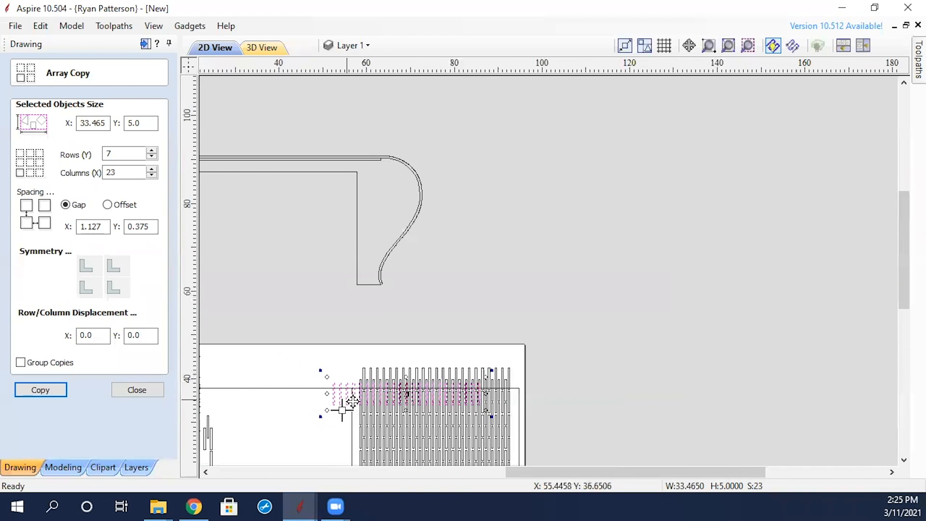
drag(351, 233, 384, 368)
scroll(383, 368, up, 1)
scroll(384, 368, up, 3)
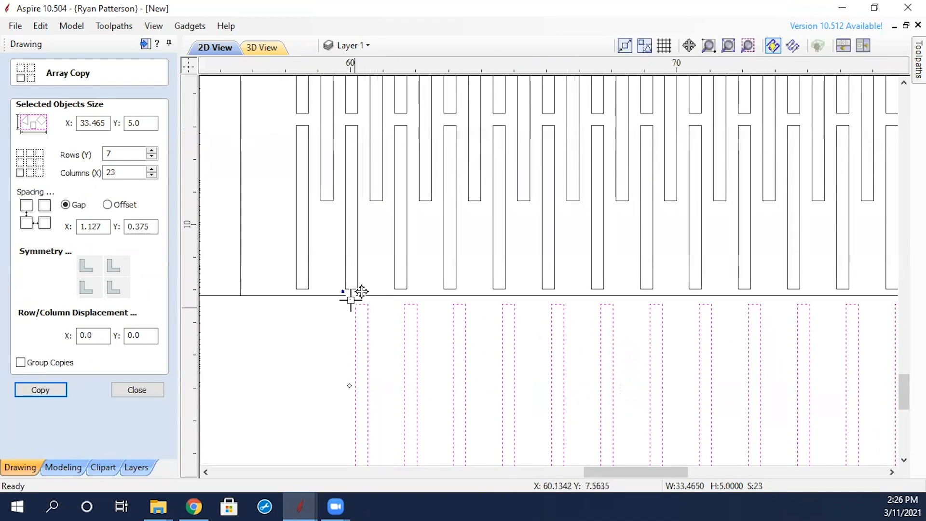
Align the copied slot row with the lower ends of the staggered slots, and shift it by a negative relative Y distance to leave a gap.
drag(355, 295, 321, 201)
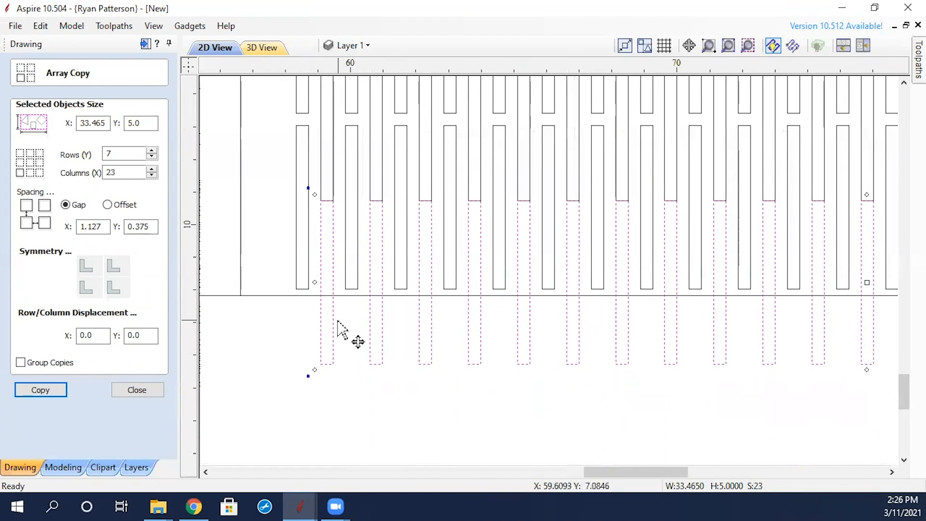
click(137, 390)
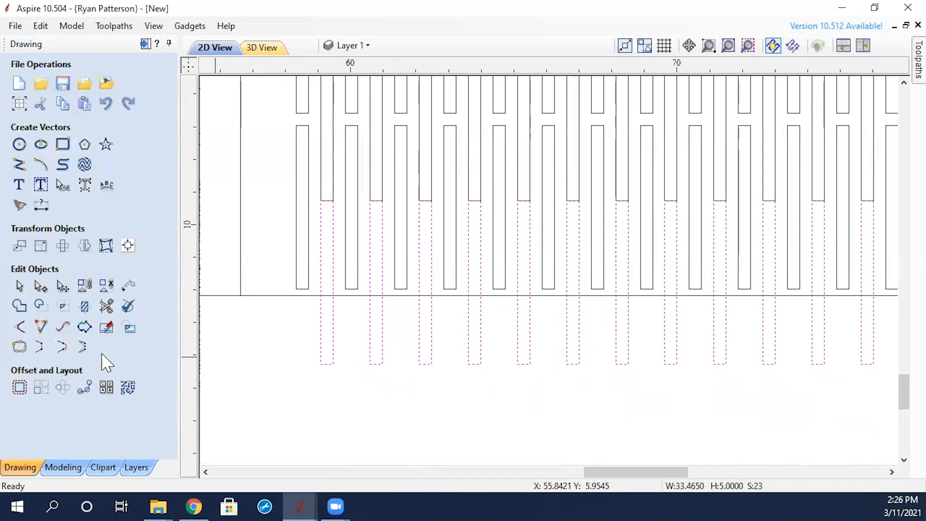
click(19, 247)
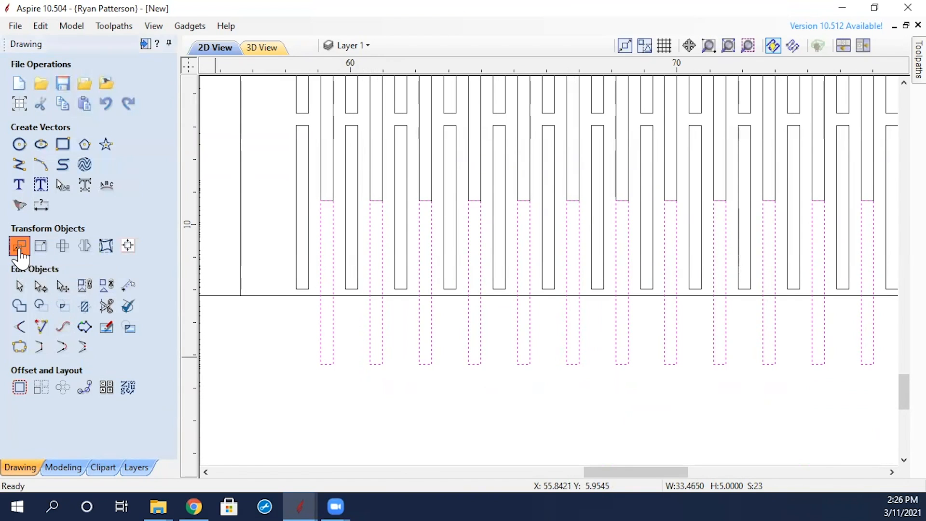
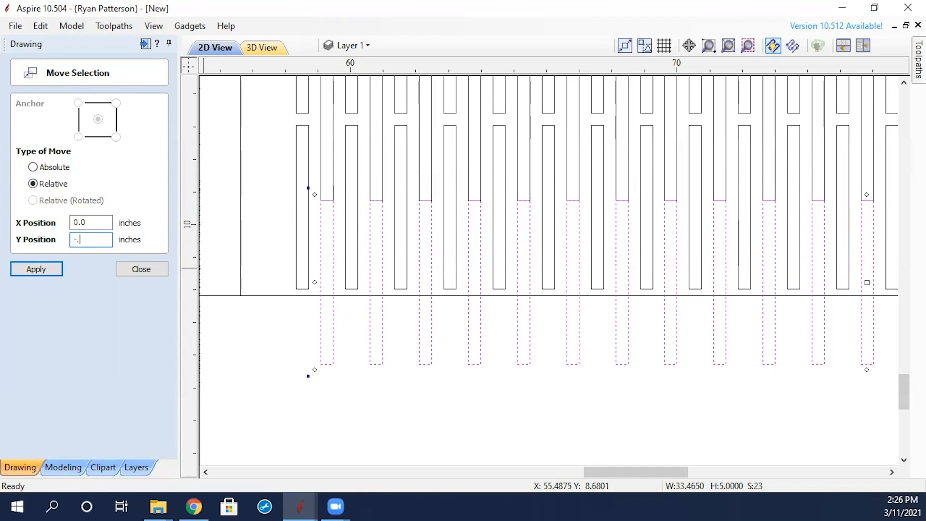
click(46, 268)
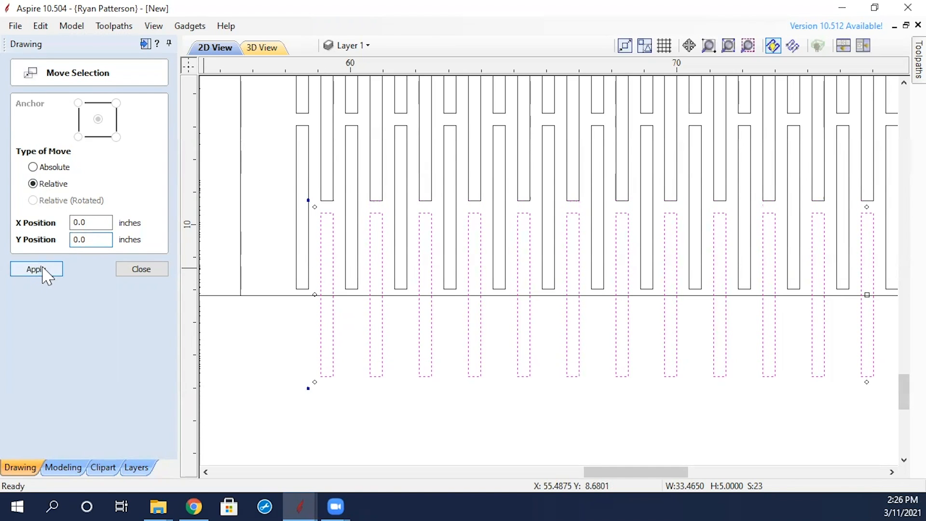
click(137, 273)
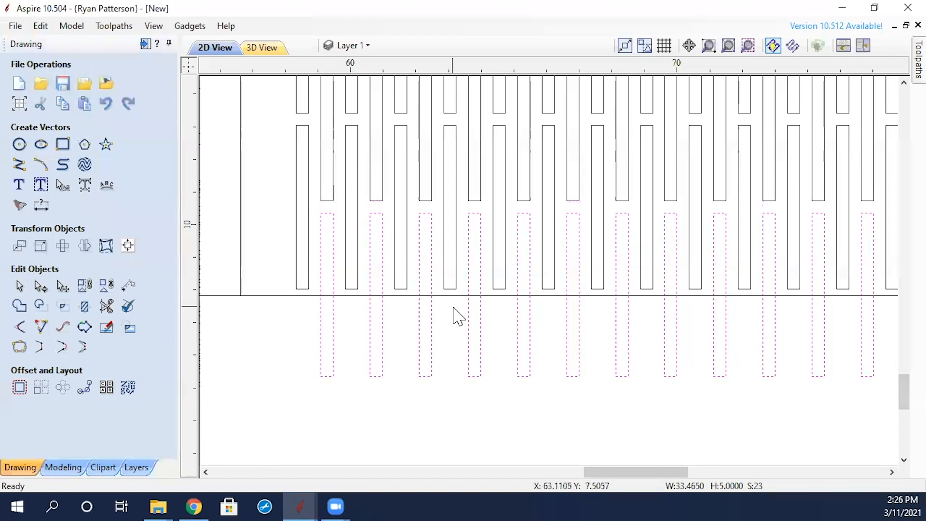
Delete the uppermost staggered row of slots that extends farthest beyond the panel's top edge.
click(447, 400)
scroll(444, 393, down, 1)
scroll(444, 394, down, 1)
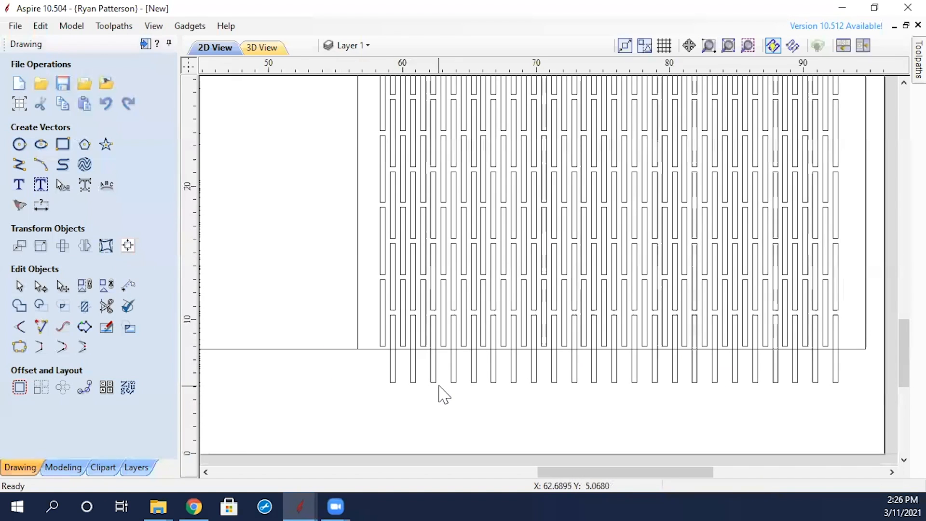
scroll(528, 306, down, 1)
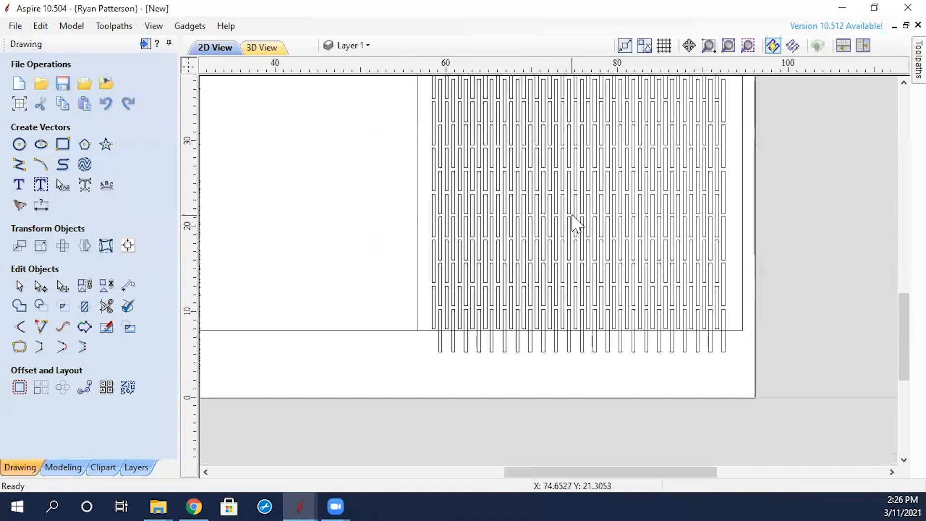
middle_drag(575, 224, 466, 303)
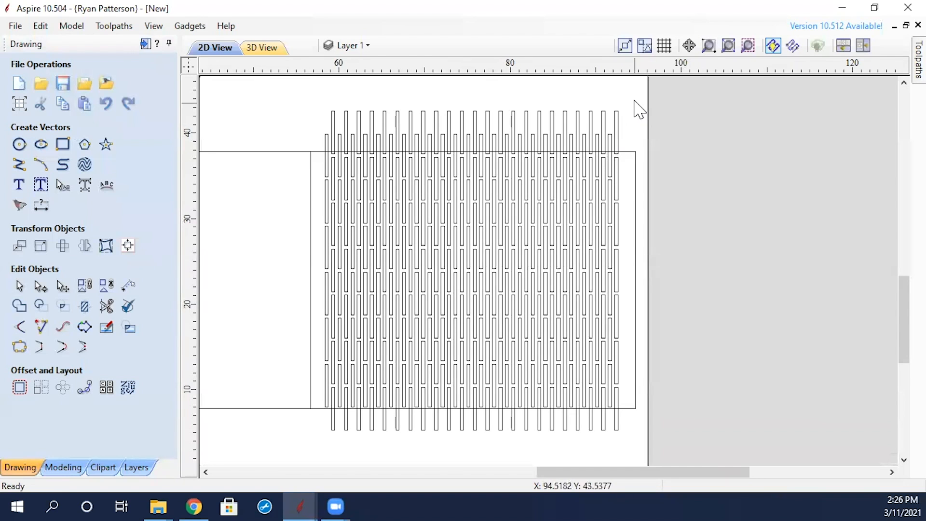
drag(634, 108, 328, 125)
key(Delete)
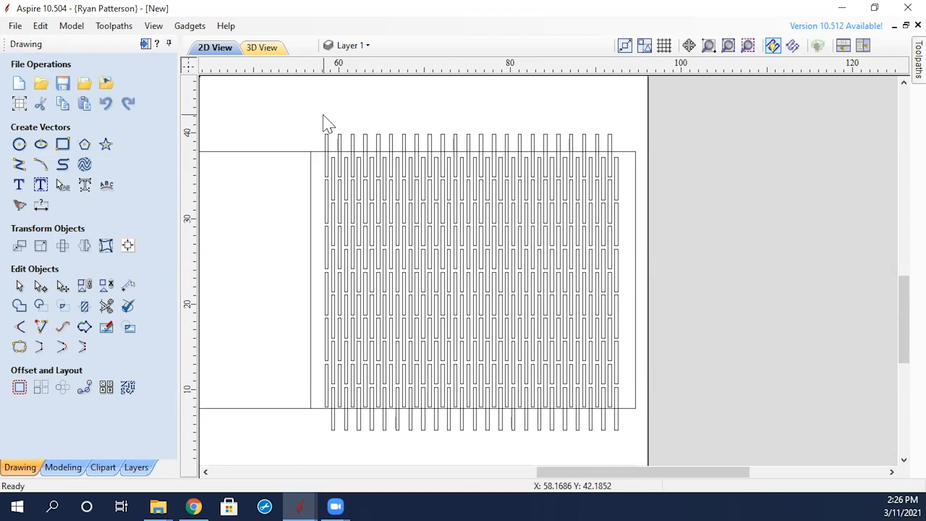
Delete the top and bottom edge spans of the 38 by 30 inch panel rectangle in node editing, keeping its vertical sides.
click(318, 152)
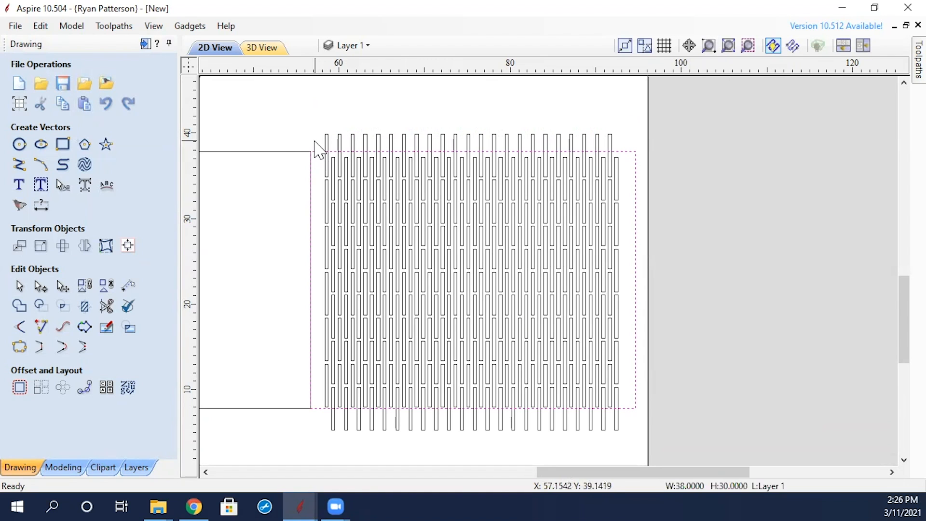
key(n)
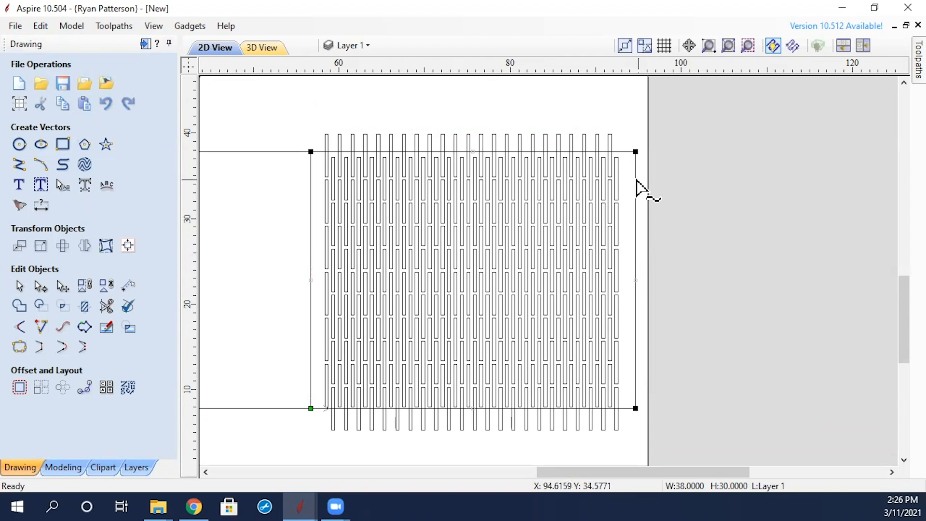
key(d)
key(d)
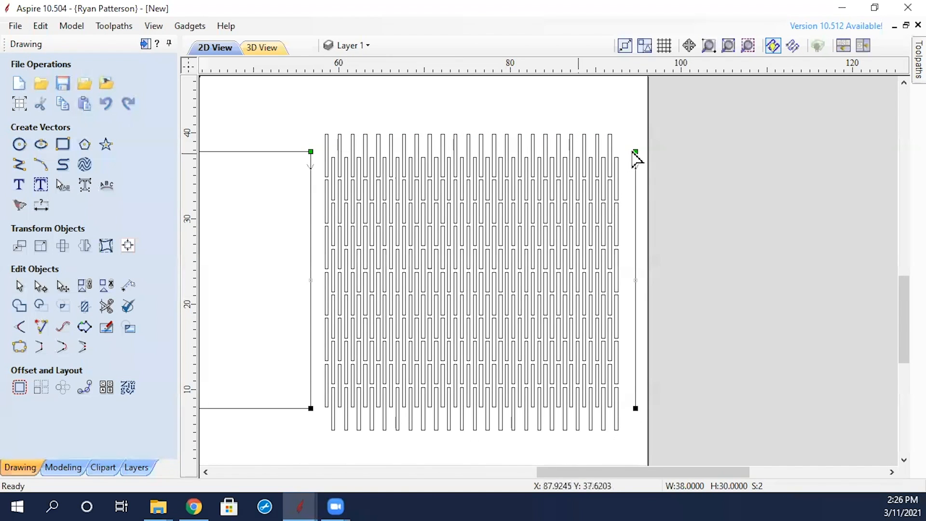
click(714, 203)
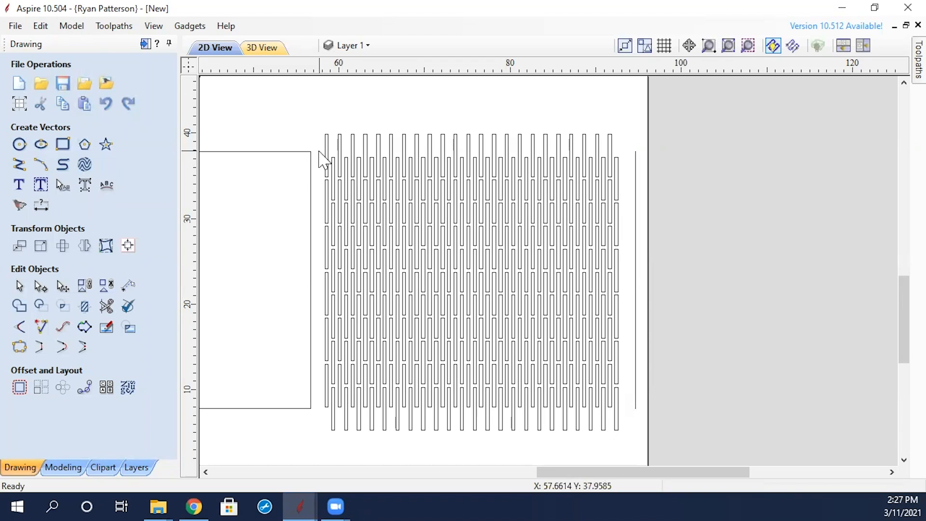
Select the staggered row of slots just inside the panel's top edge and stretch their upper end nodes upward past that edge.
click(333, 165)
shift+click(347, 177)
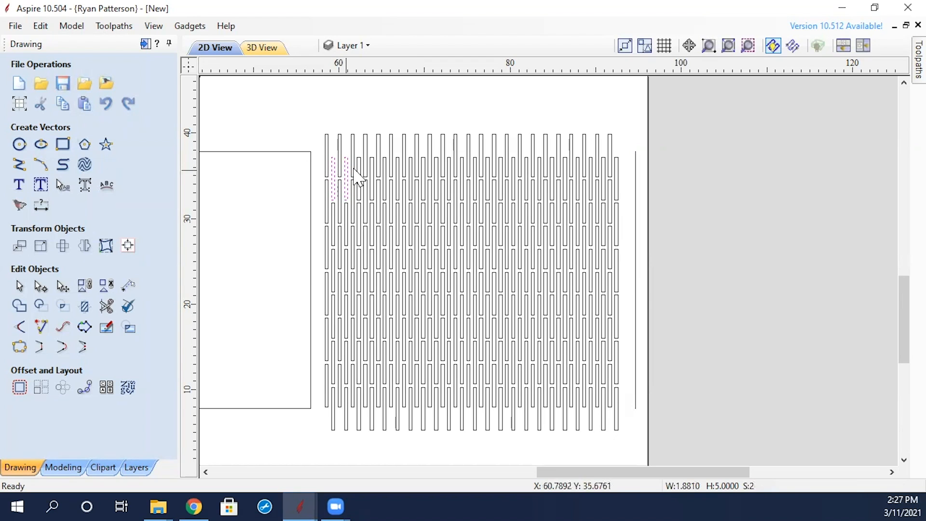
shift+click(358, 169)
shift+click(373, 169)
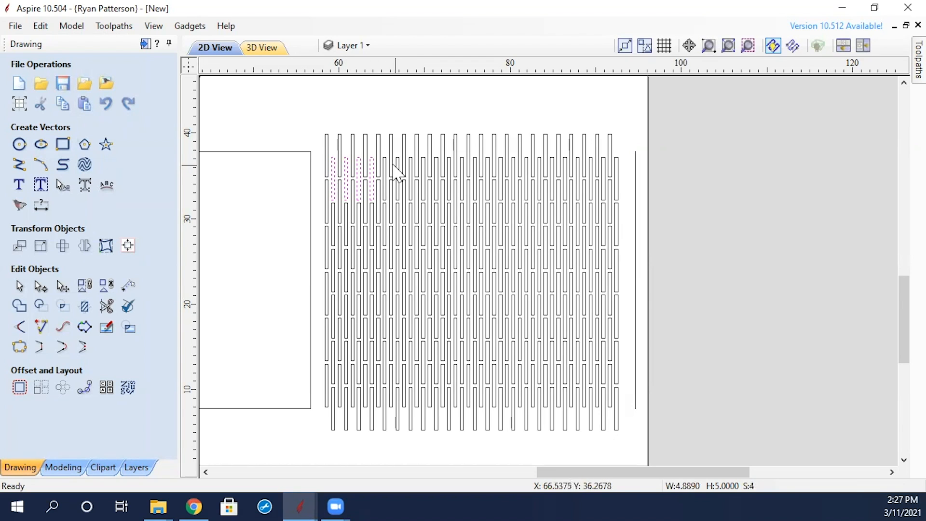
shift+click(386, 170)
shift+click(398, 166)
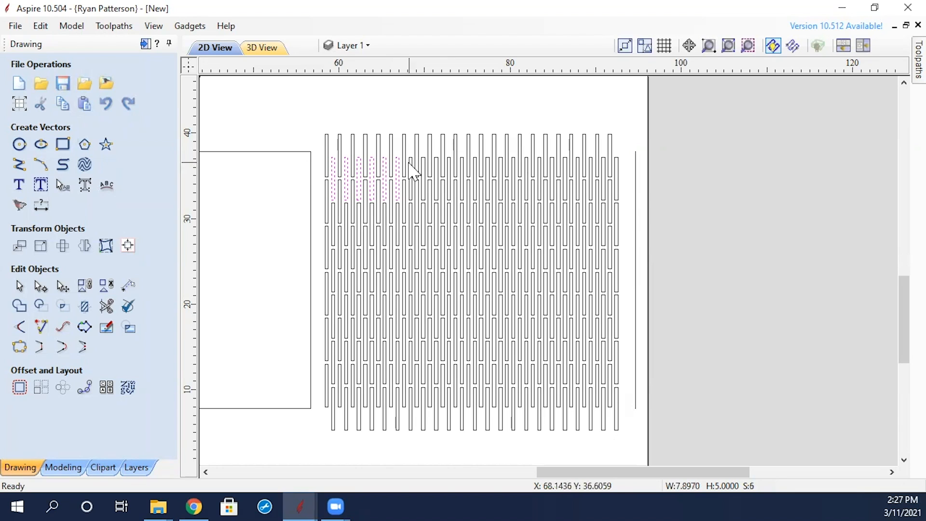
click(323, 147)
drag(486, 206, 624, 210)
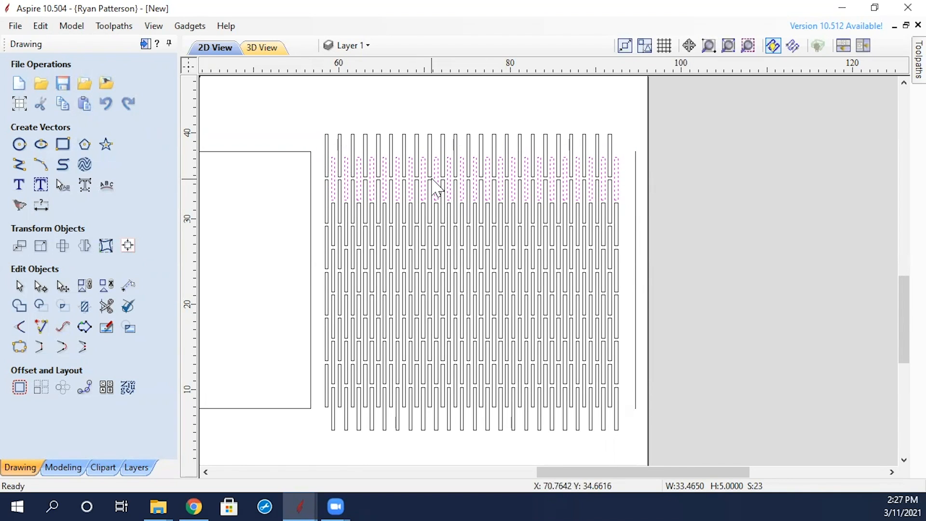
key(n)
drag(319, 156, 693, 179)
key(Up)
key(Up)
key(Up)
key(Up)
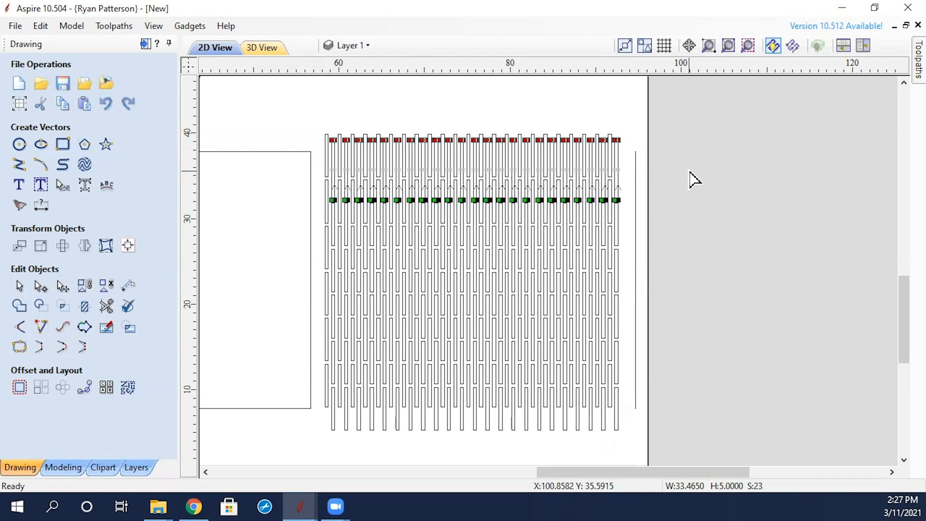
key(Escape)
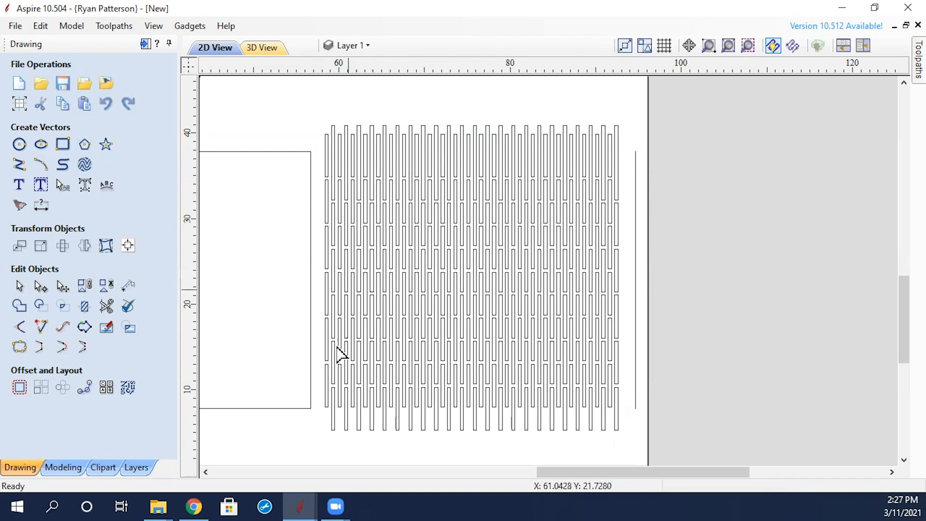
Stretch the lower end nodes of the bottom slot row downward past the panel's bottom edge.
drag(314, 356, 682, 422)
drag(299, 393, 673, 424)
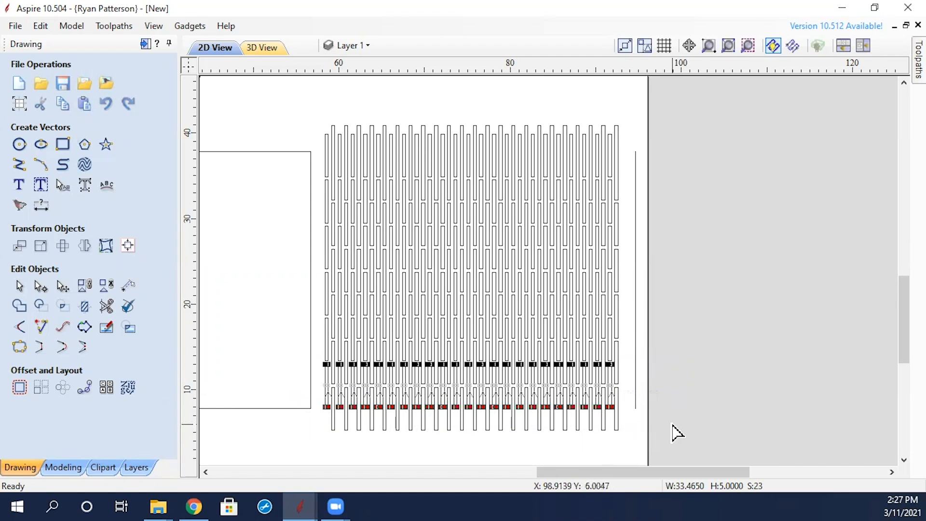
key(Down)
key(Down)
key(Down)
key(Down)
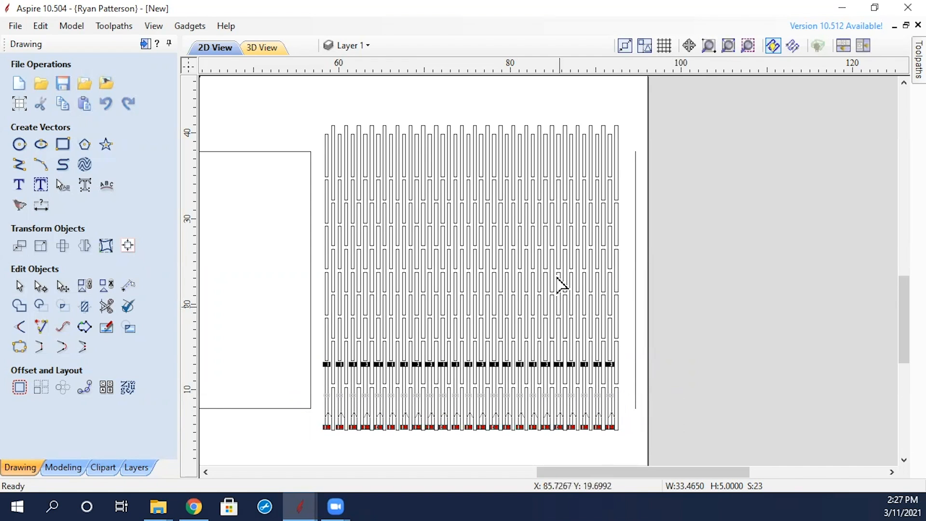
Draw two horizontal lines, about 45 and 43 inches long, along the panel's top and bottom edges, running past its right side.
click(19, 164)
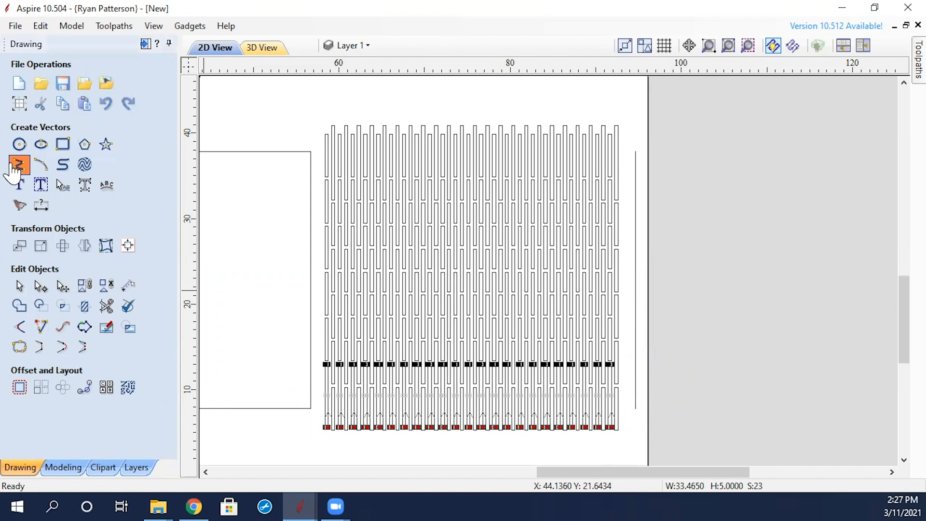
click(310, 151)
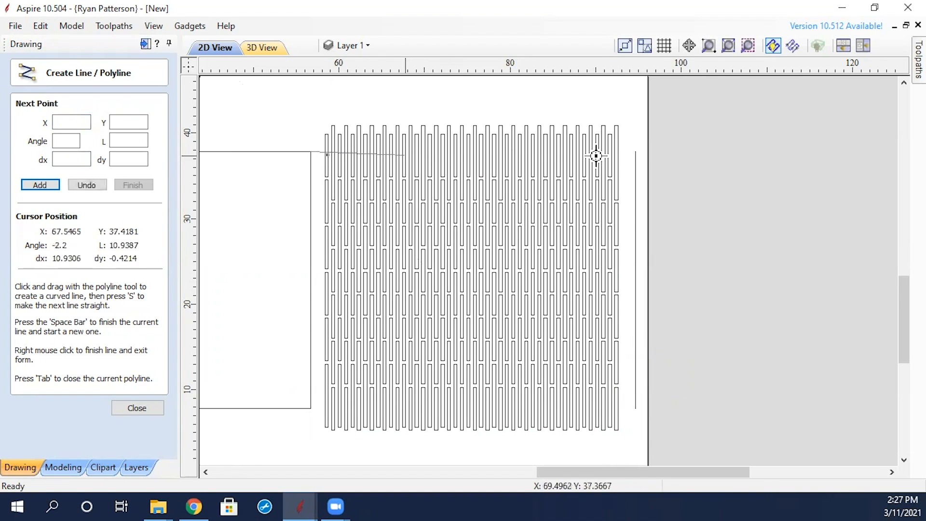
click(693, 150)
key(space)
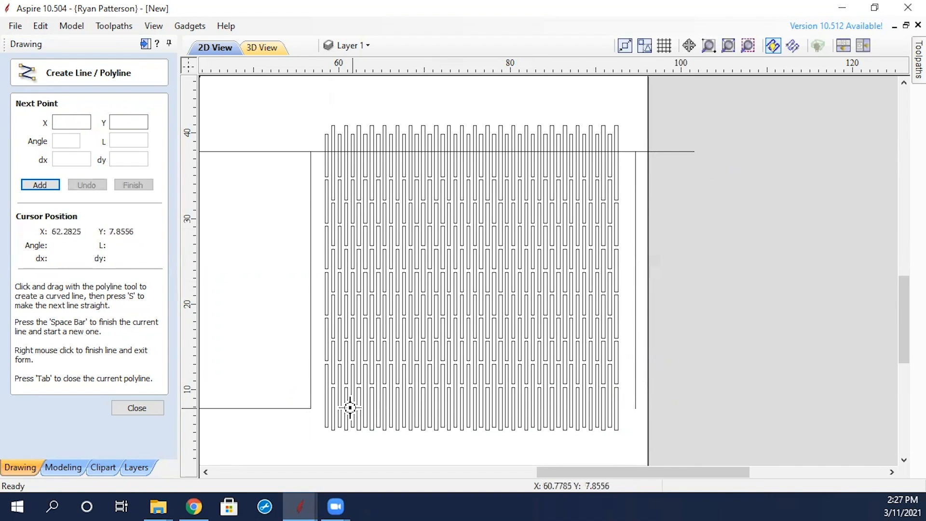
click(308, 409)
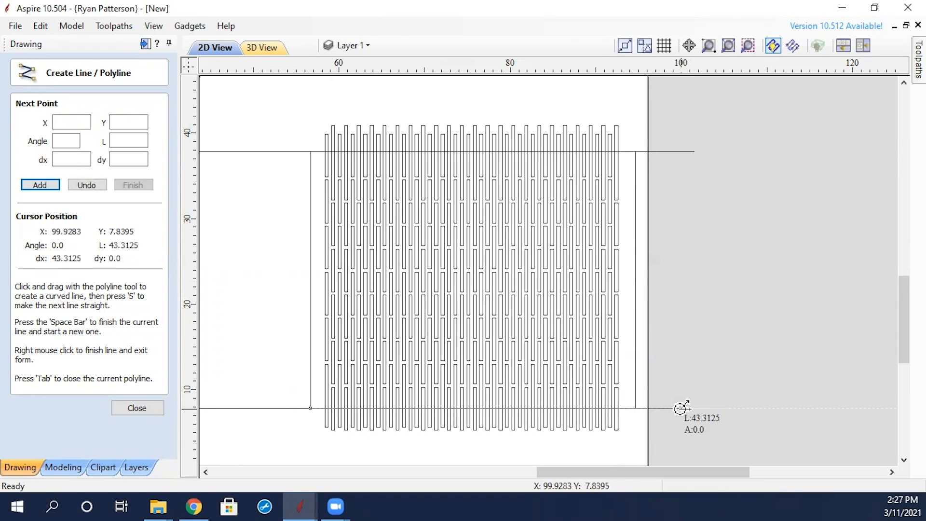
click(681, 408)
key(space)
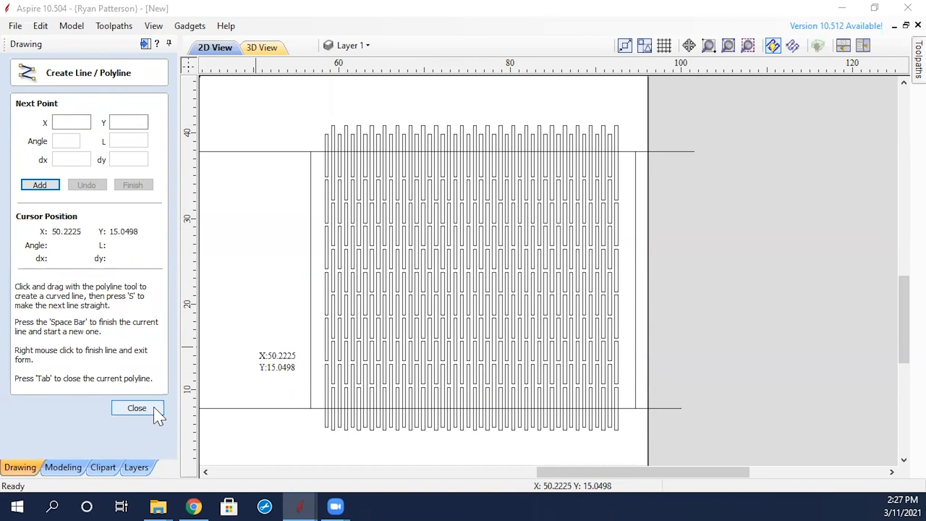
click(135, 409)
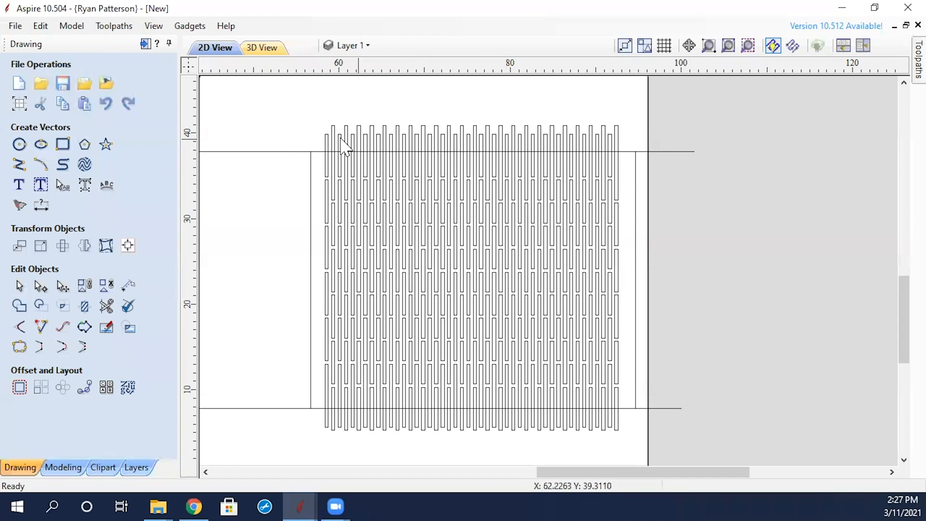
Trim away all slot portions above the top line and below the bottom line with Interactive Vector Trim.
click(106, 306)
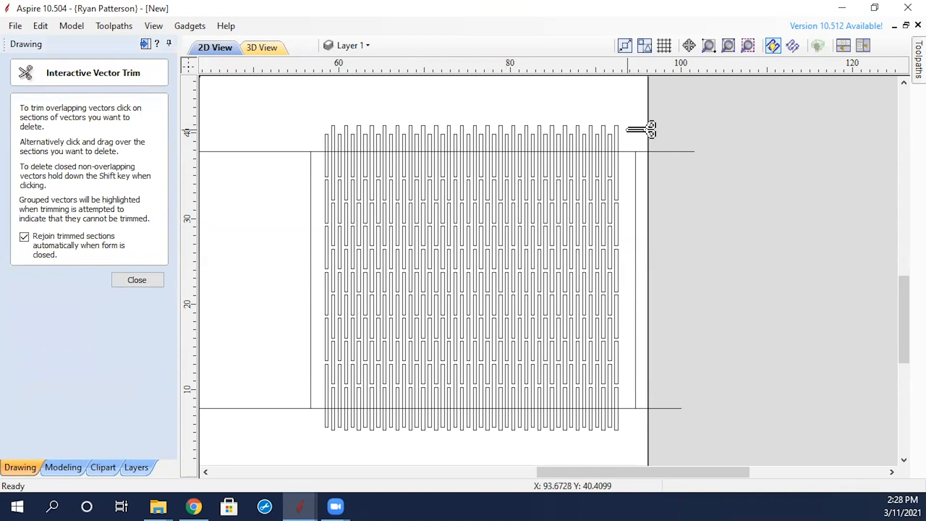
drag(627, 129, 324, 129)
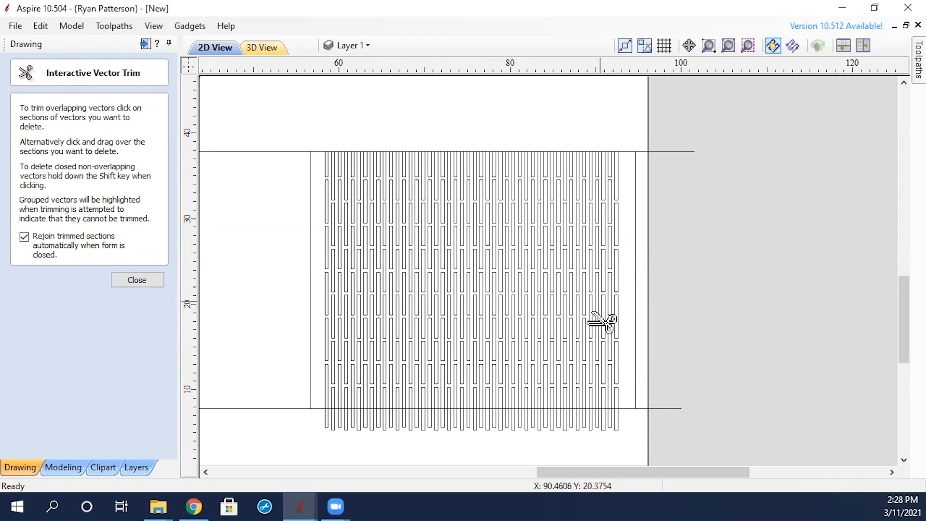
drag(603, 423, 310, 426)
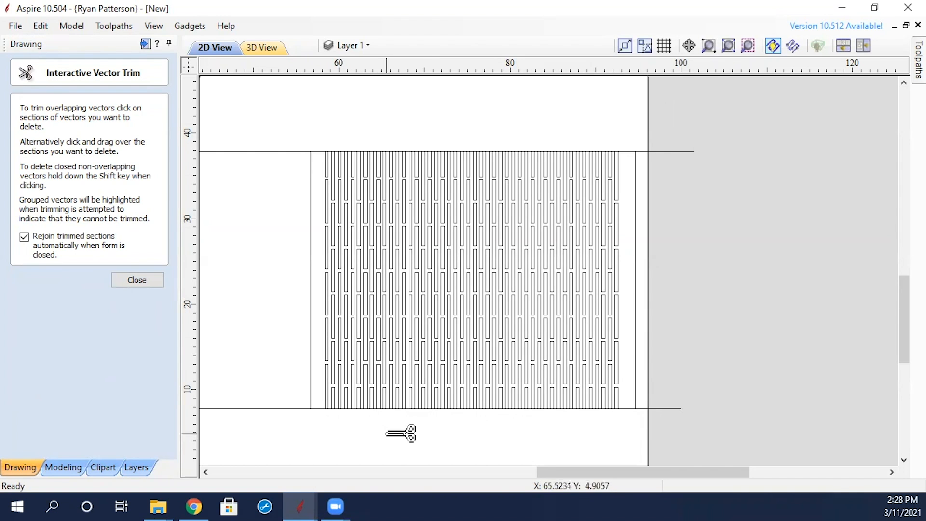
key(Escape)
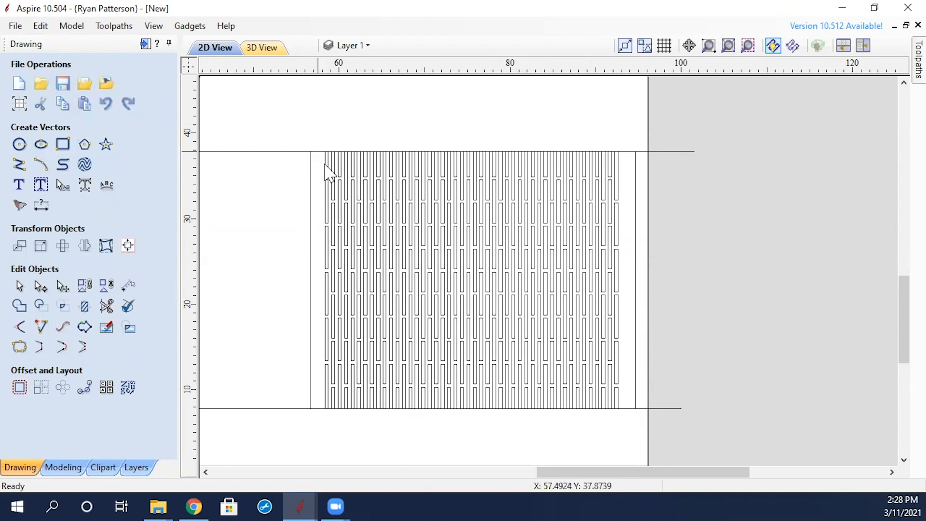
Delete the two horizontal trimming lines along the panel's top and bottom edges, leaving the outer slots open-ended.
click(331, 152)
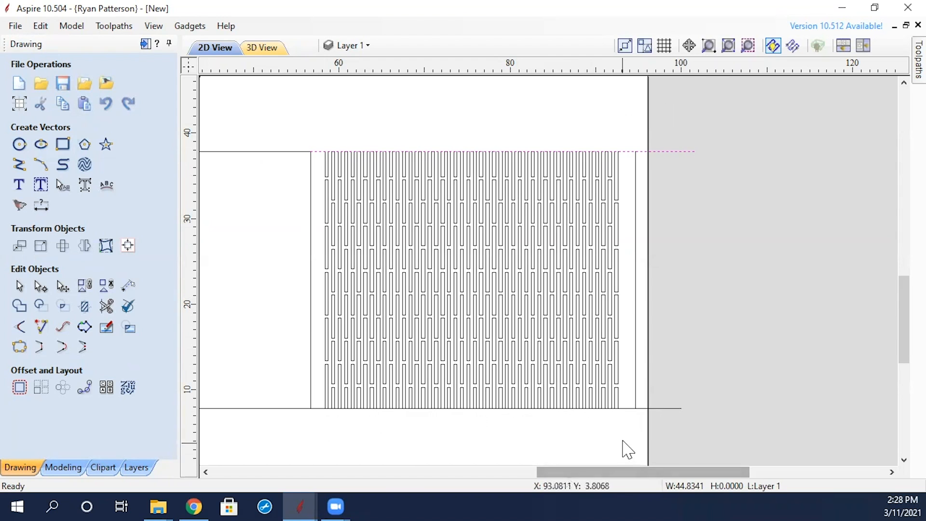
key(Delete)
click(627, 409)
key(Delete)
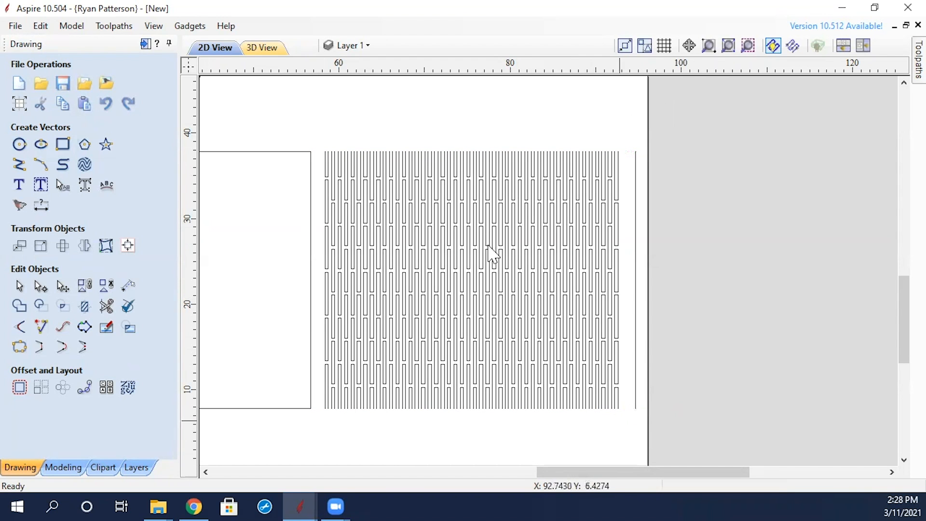
scroll(304, 143, up, 4)
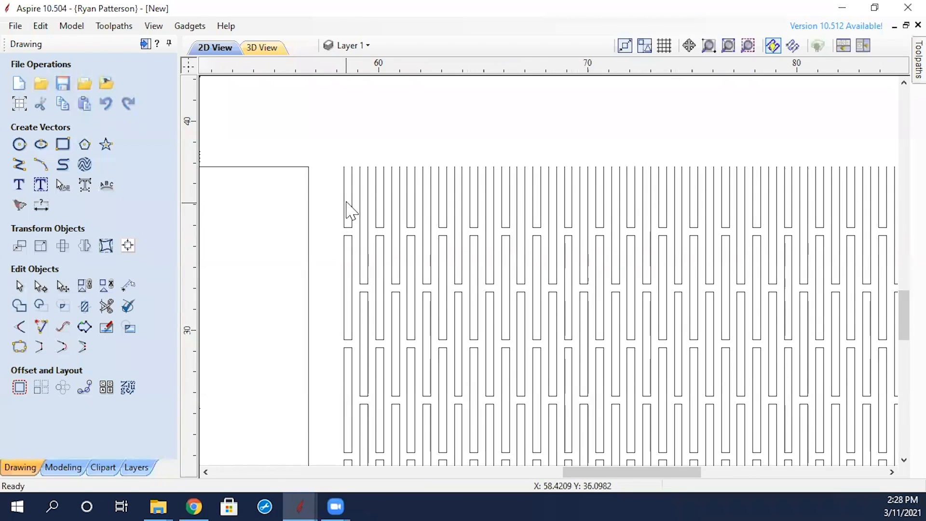
Draw a horizontal line about 1.72 inches long along the top edge, from the left section's upper corner to the first slot.
click(20, 164)
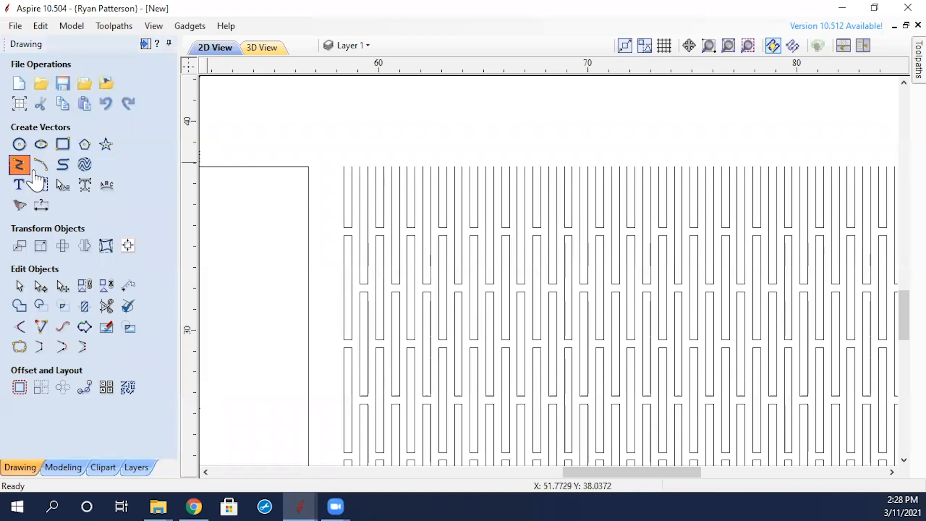
click(308, 167)
click(343, 167)
right_click(321, 209)
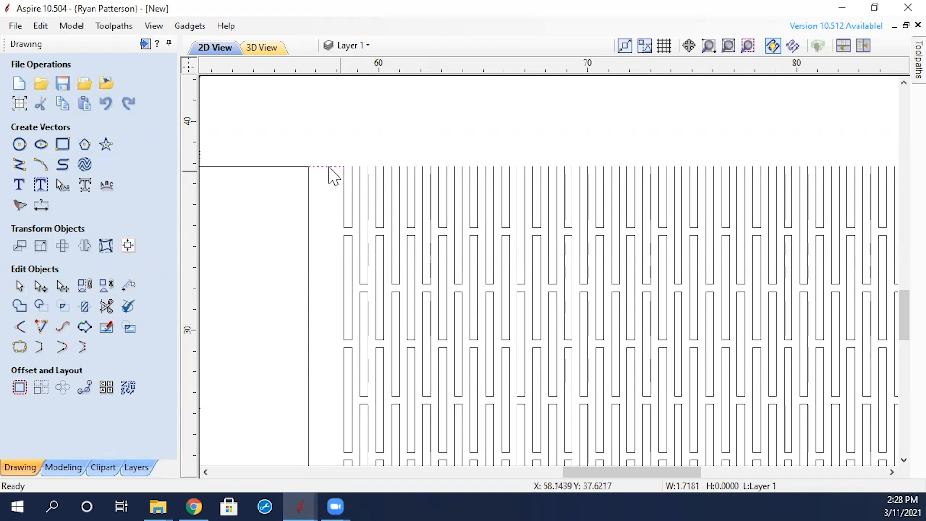
click(369, 151)
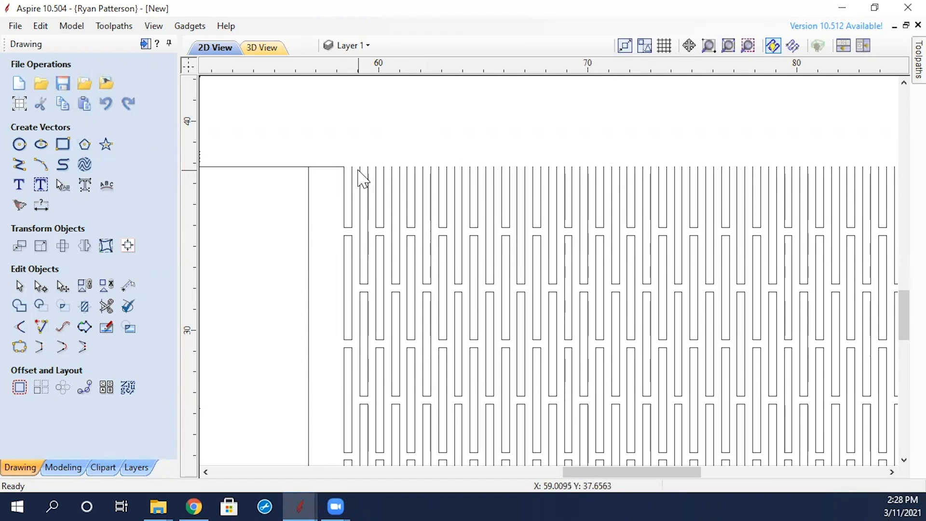
click(345, 171)
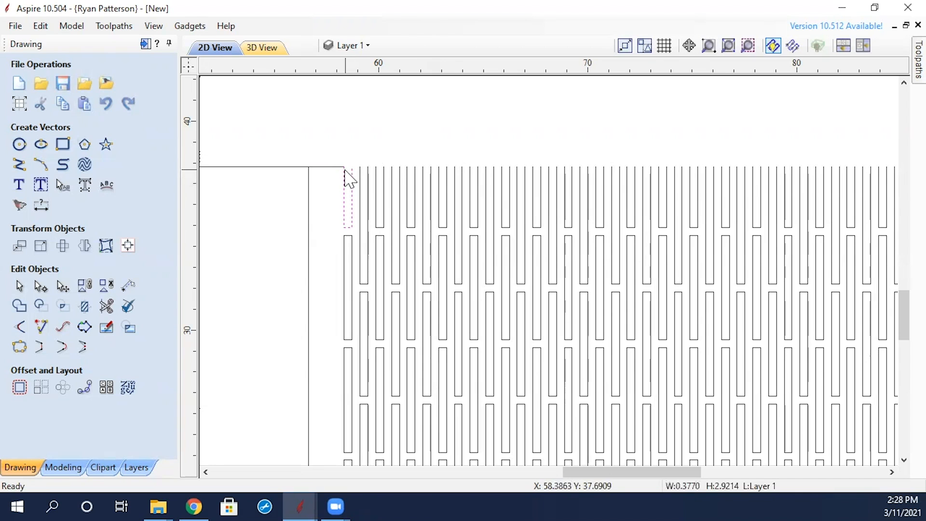
Draw a 0.375 inch horizontal line bridging the top of the gap between the first and second slots.
click(19, 164)
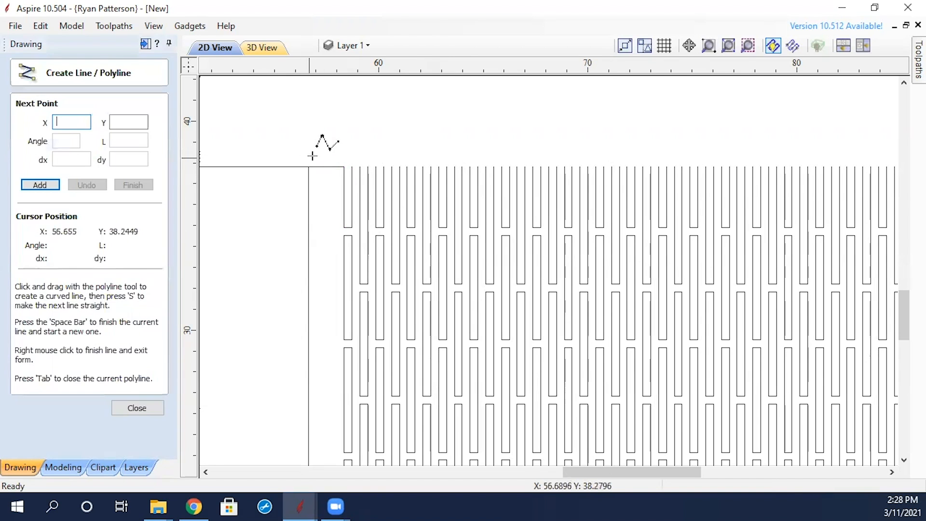
click(353, 164)
click(360, 164)
right_click(413, 134)
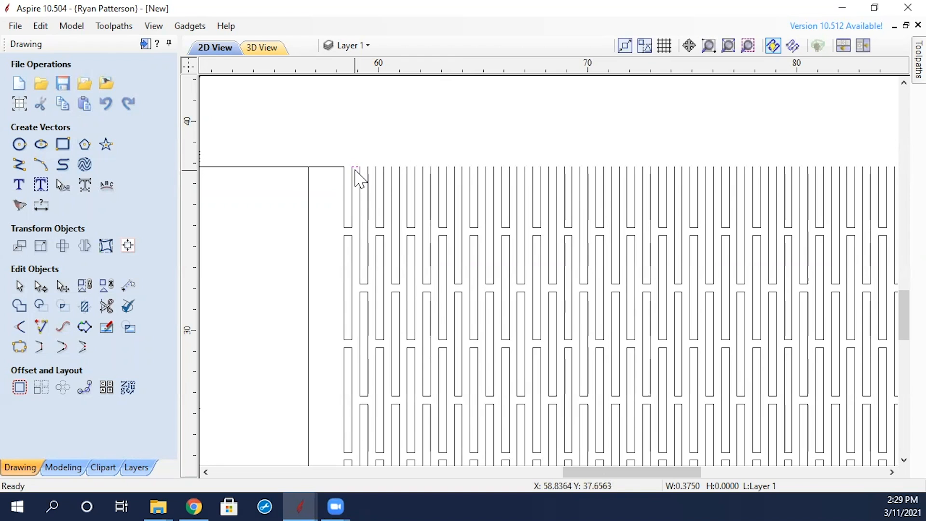
Turn the short bridging line into an upward-bulging arc about 0.19 inches high through node editing.
scroll(359, 179, up, 3)
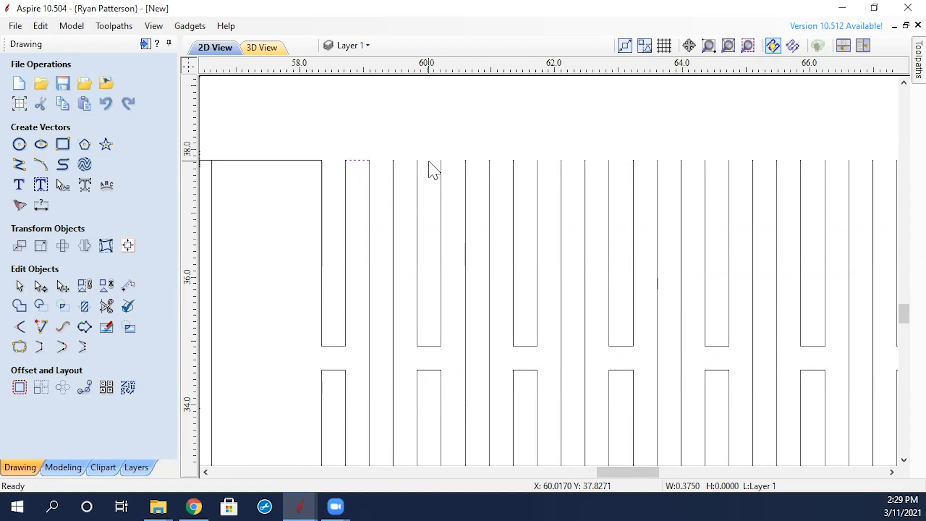
key(n)
drag(353, 160, 353, 137)
click(408, 129)
right_click(409, 129)
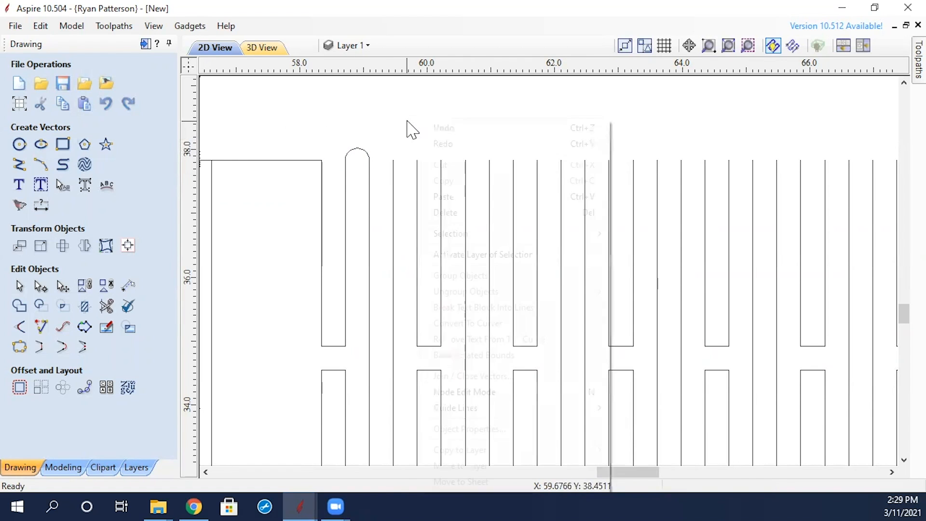
click(386, 120)
Try an array copy of the arc with 7 rows, 23 columns and a 0.375 inch horizontal gap, and undo it.
click(358, 152)
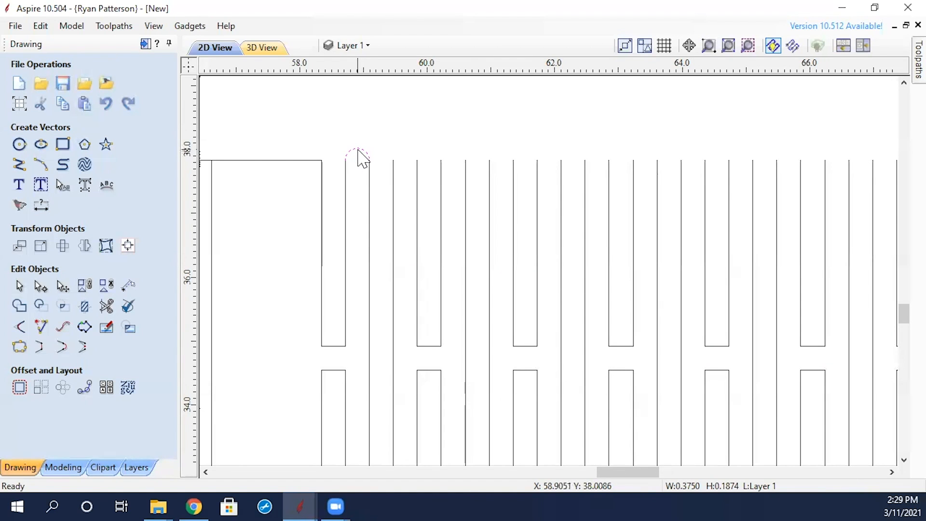
scroll(723, 180, down, 5)
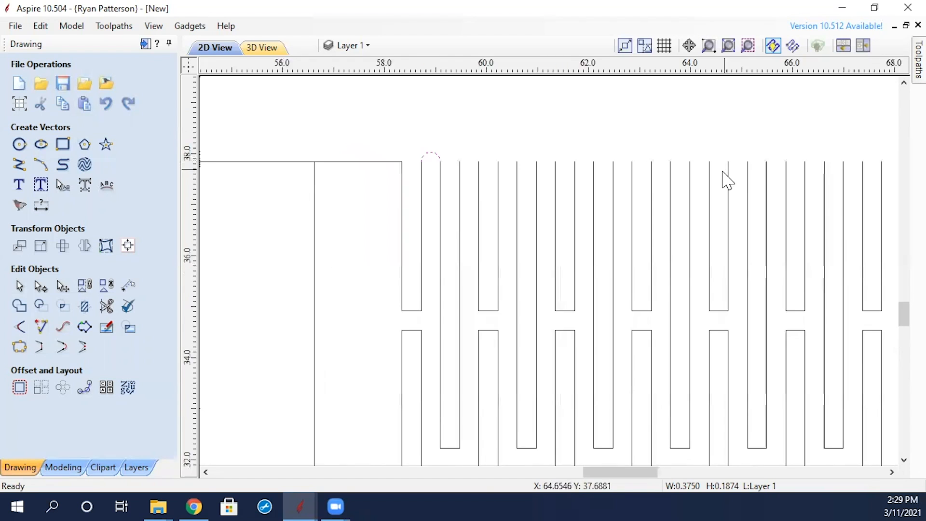
middle_drag(815, 154, 605, 166)
scroll(548, 172, down, 2)
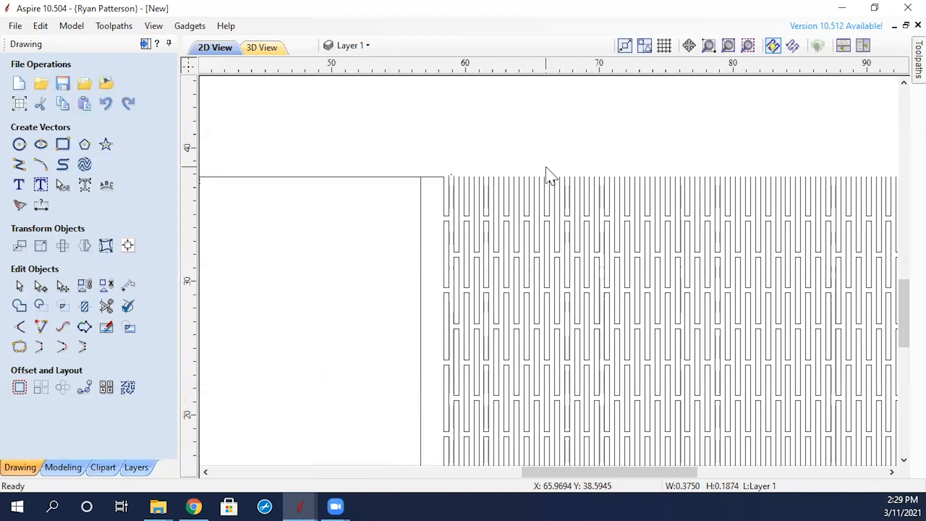
middle_drag(737, 155, 633, 163)
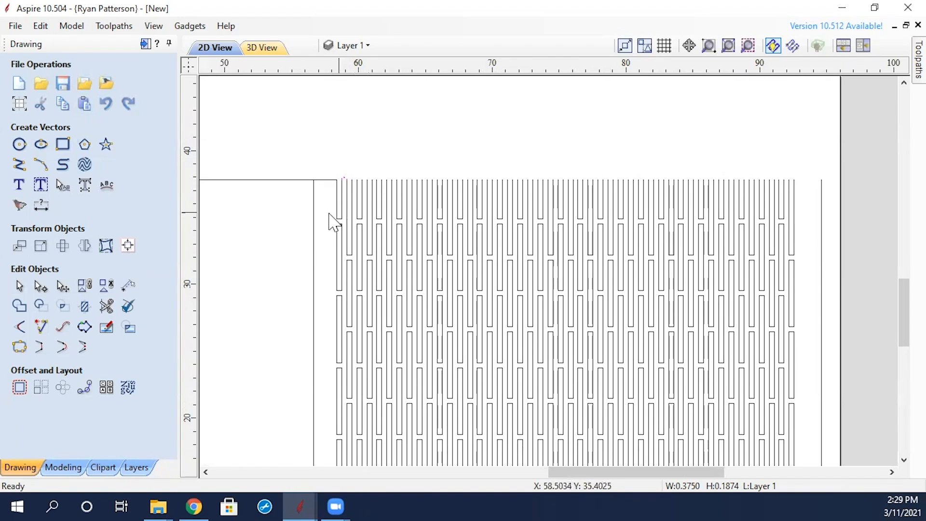
click(39, 393)
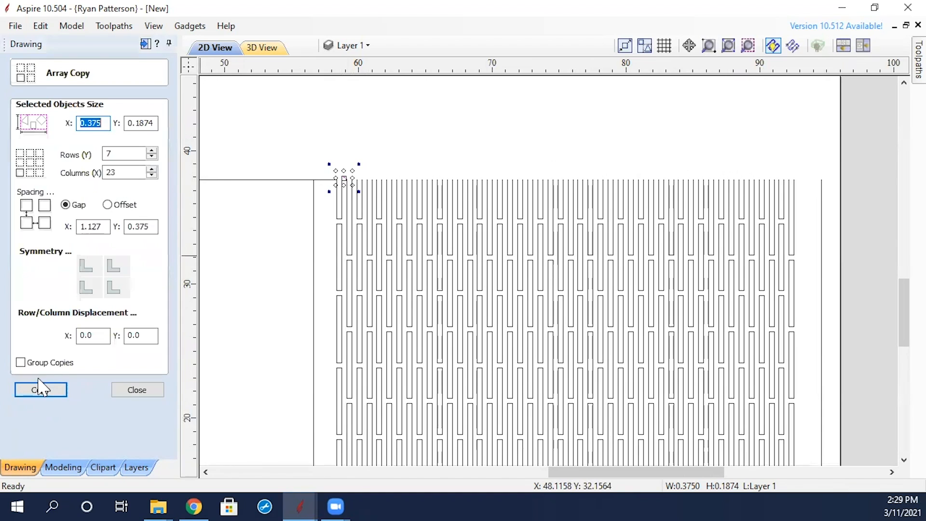
double_click(106, 227)
scroll(320, 186, up, 5)
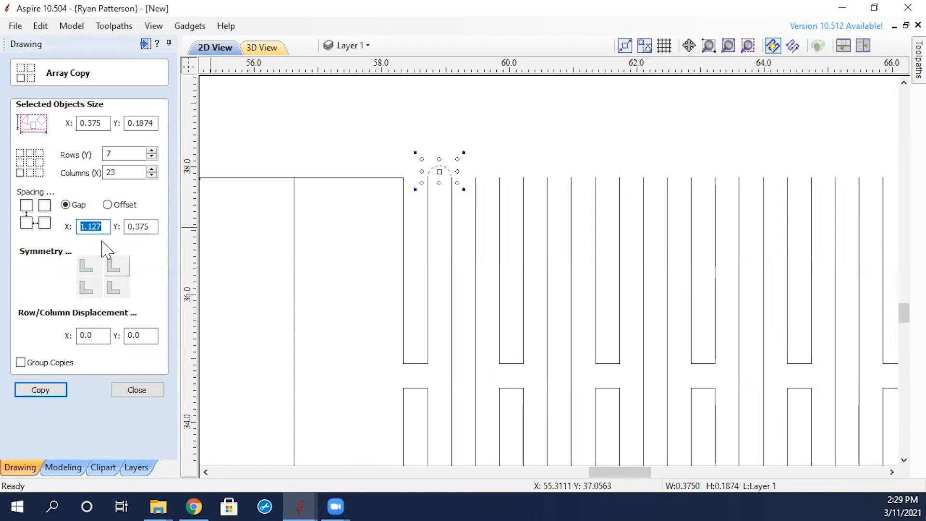
text(.375)
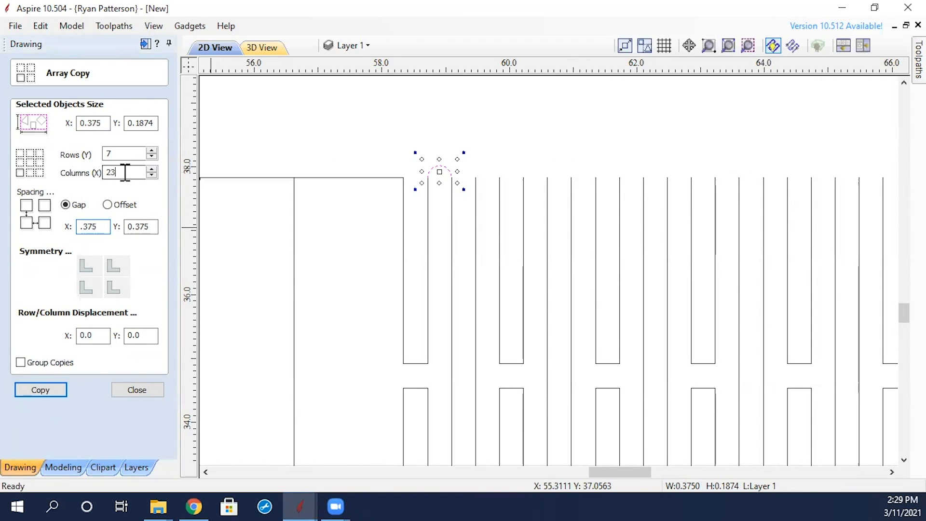
click(48, 386)
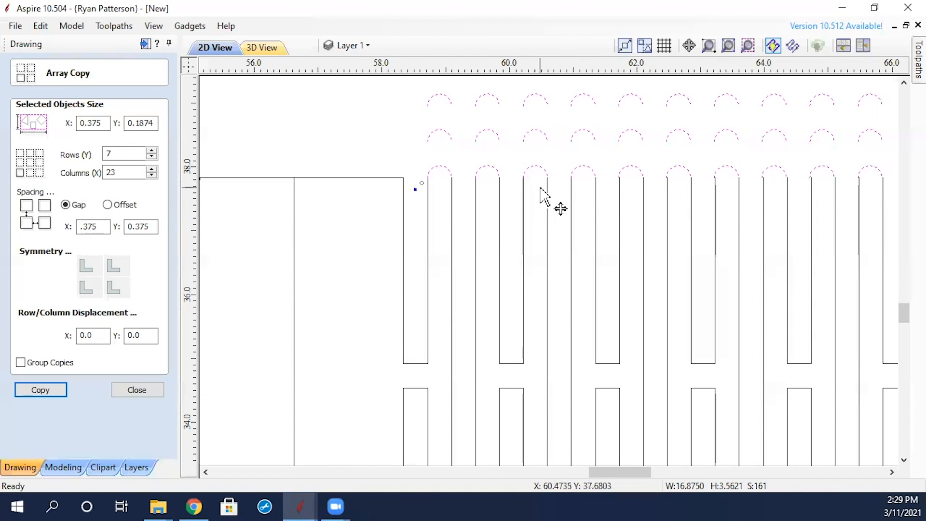
scroll(545, 196, down, 3)
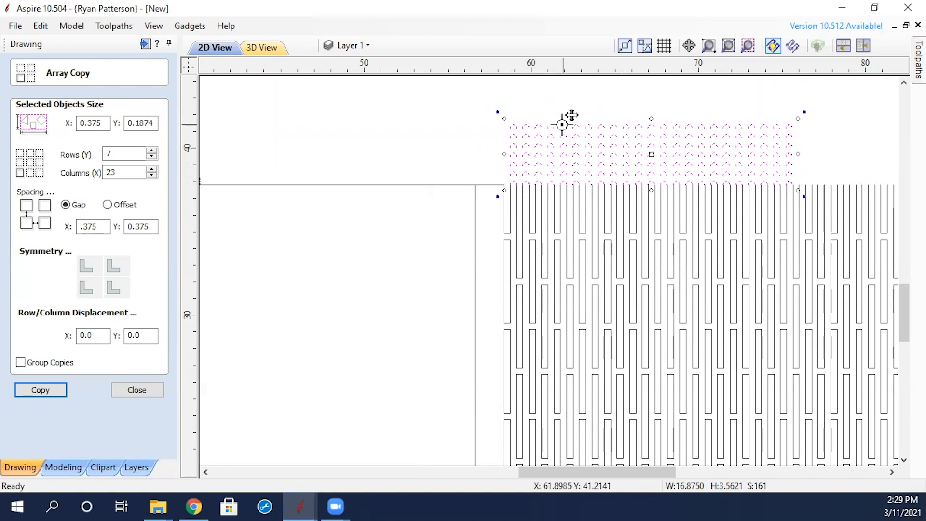
key(ctrl+z)
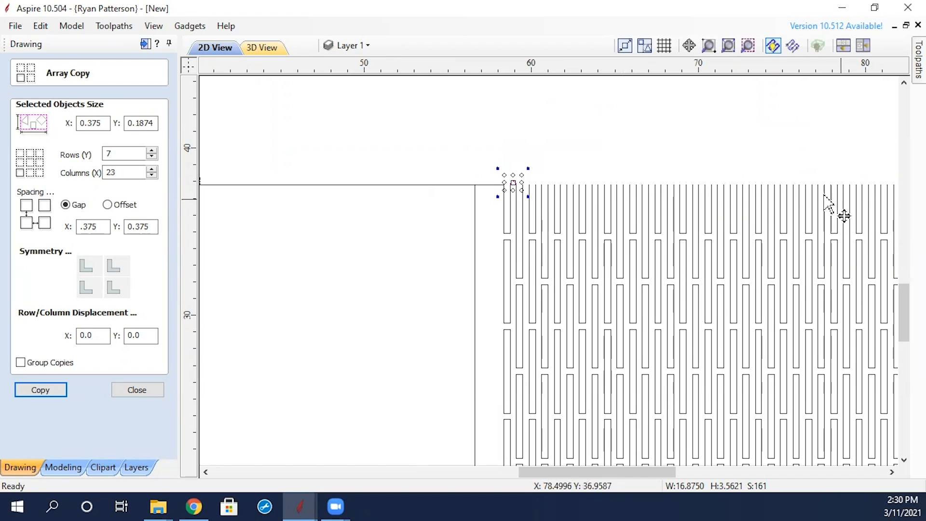
Set the array to 1 row and 46 columns, try it on the arc with the 0.375 inch gap, and undo the copies.
click(100, 153)
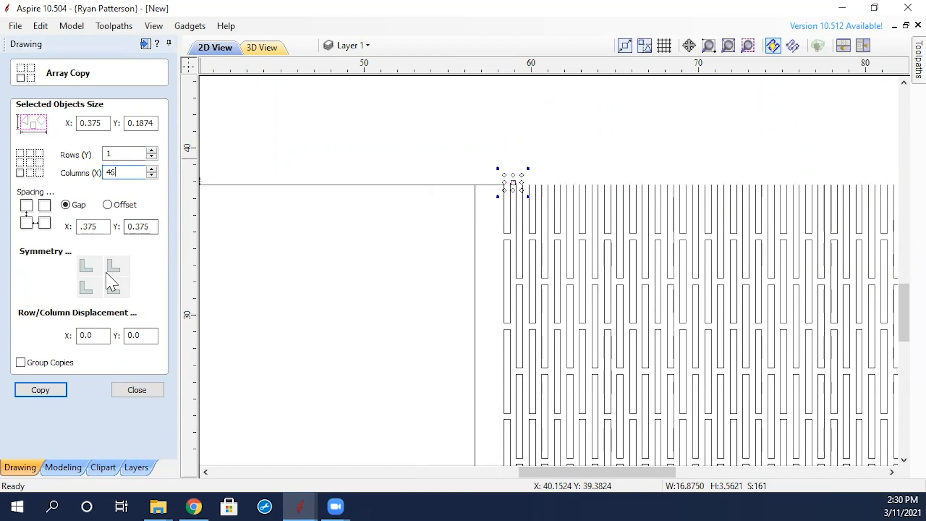
click(59, 394)
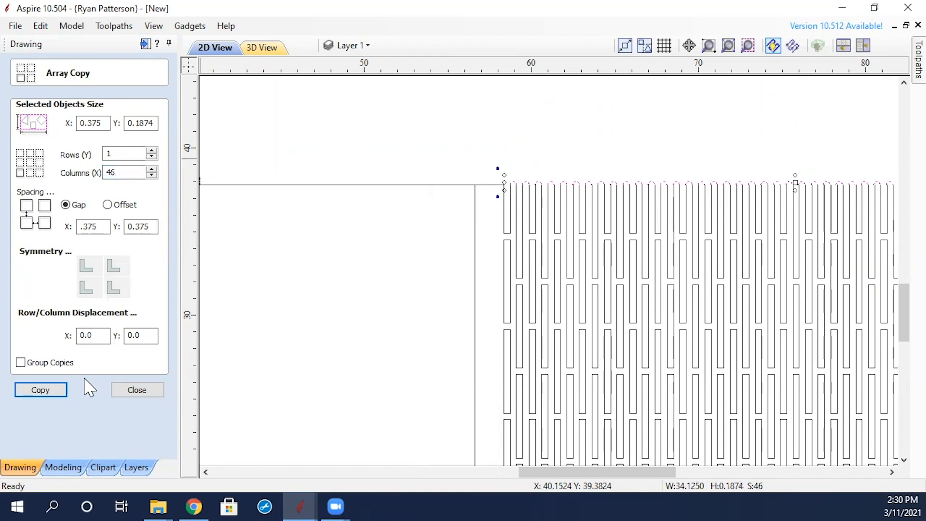
middle_drag(869, 231, 690, 246)
scroll(696, 217, up, 6)
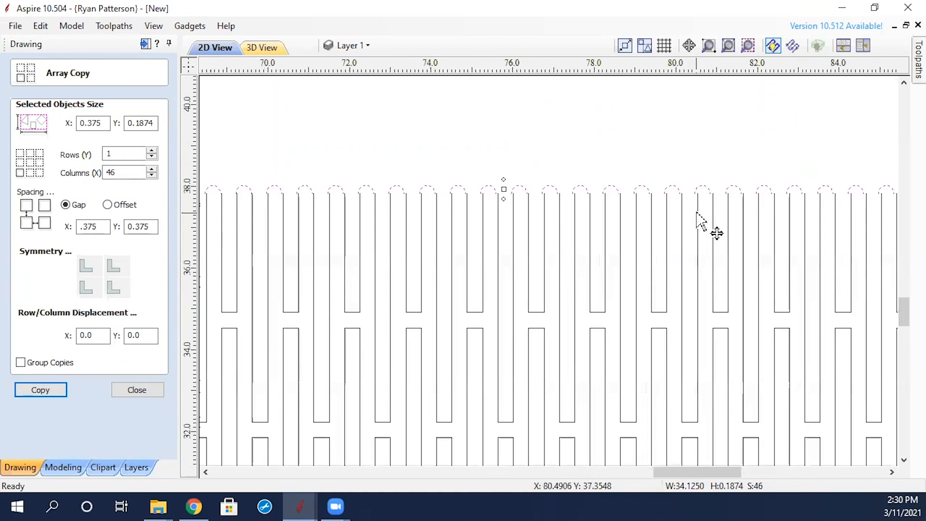
scroll(696, 217, down, 4)
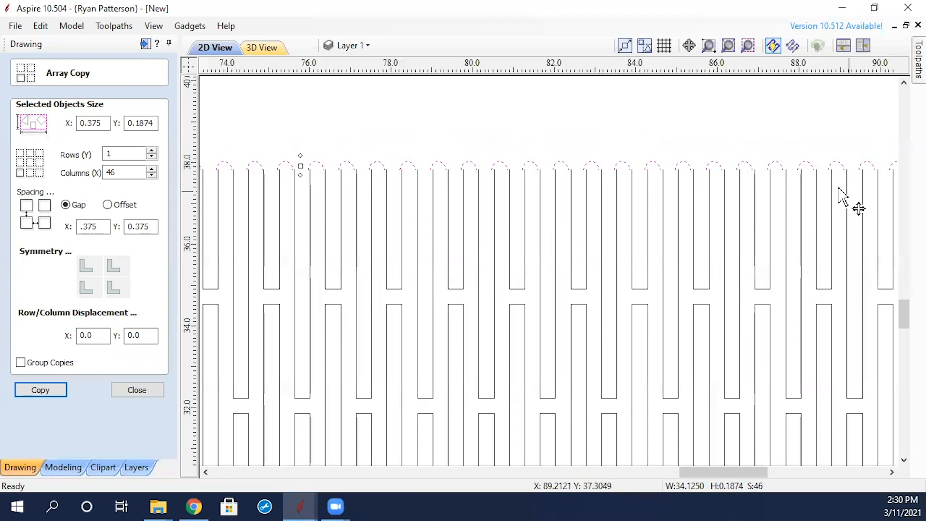
middle_drag(838, 197, 620, 206)
scroll(767, 195, down, 5)
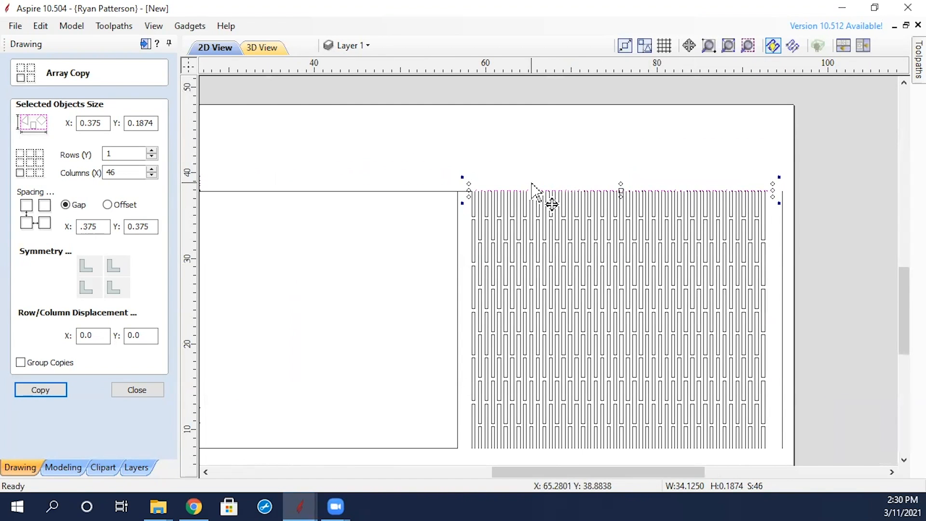
click(476, 195)
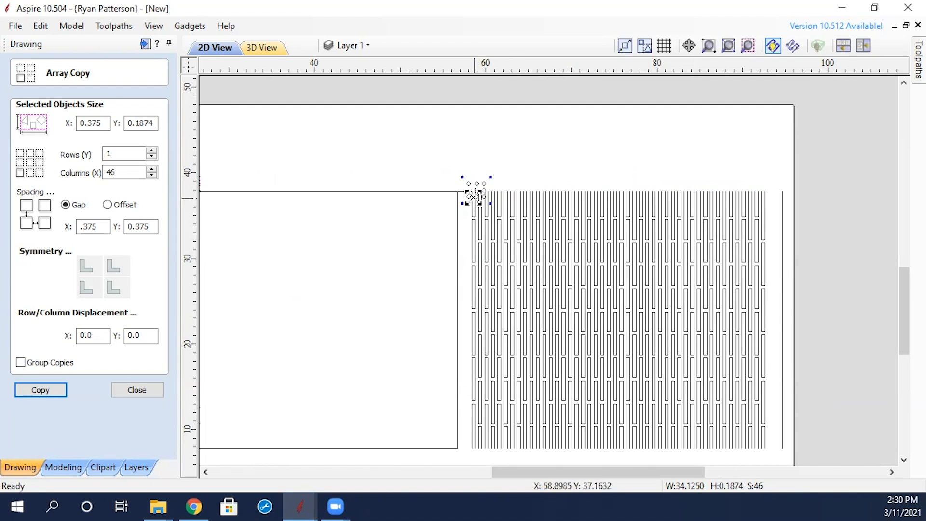
Array copy the arc along the slot tops in 1 row of 46 columns with a 0.377 inch horizontal gap.
scroll(476, 196, up, 4)
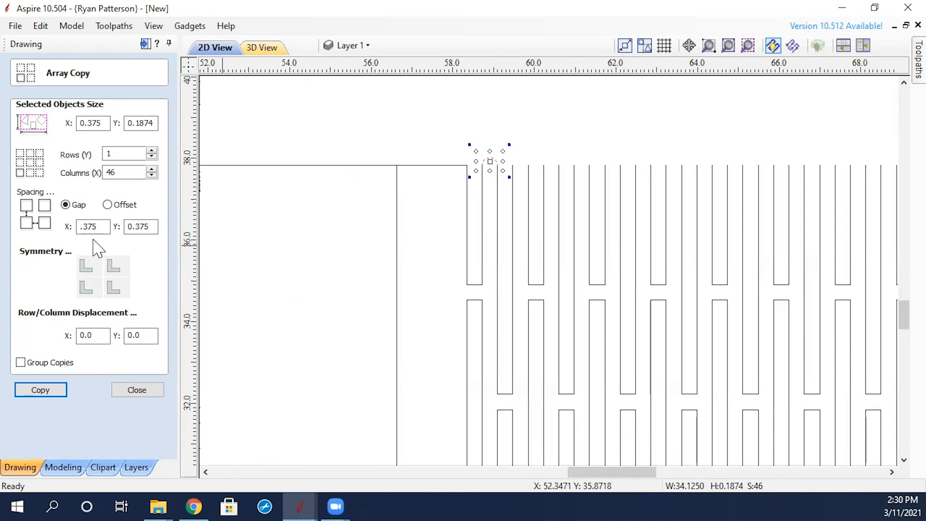
click(106, 230)
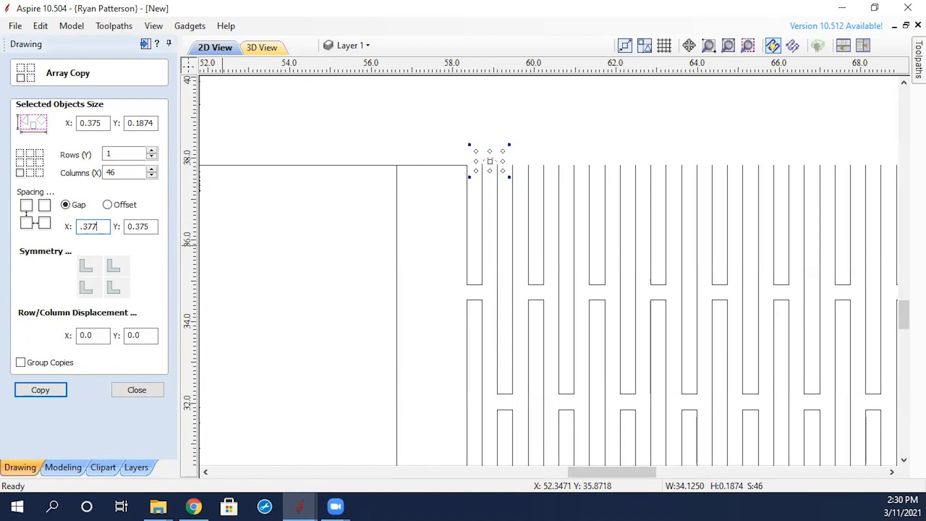
click(55, 388)
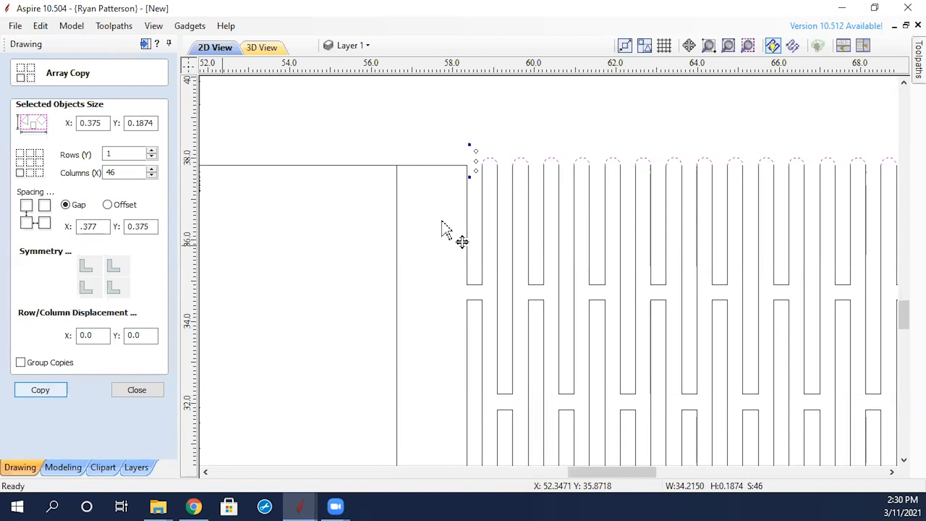
scroll(738, 209, down, 3)
middle_drag(879, 247, 582, 237)
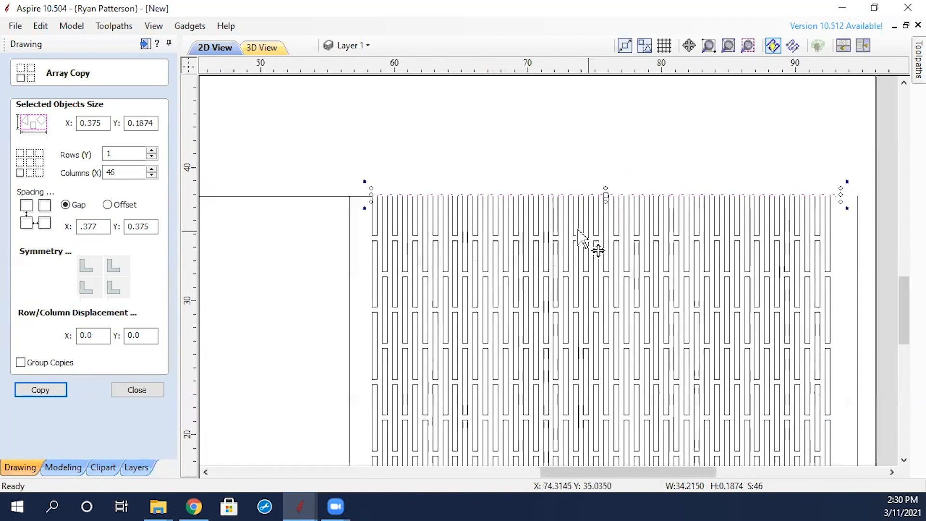
scroll(791, 212, up, 5)
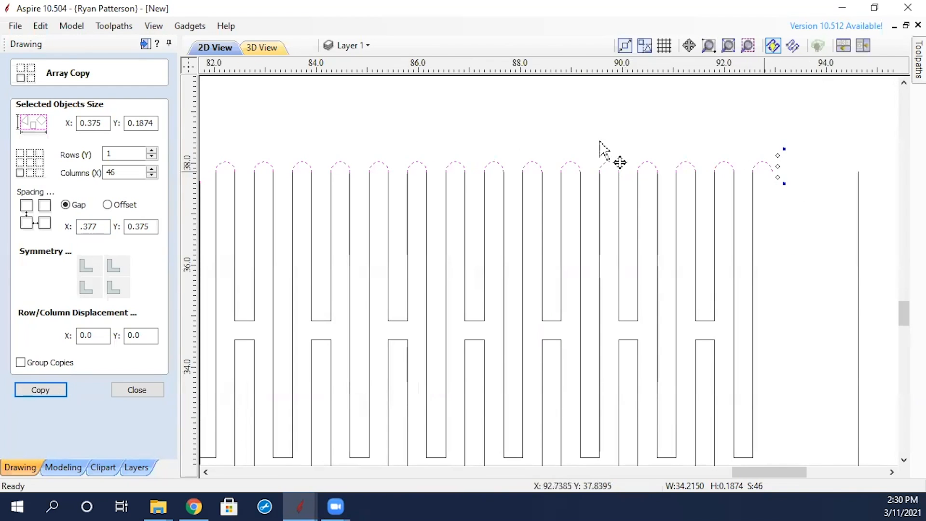
click(145, 390)
Draw a horizontal line about 1.69 inches long from the last arc's outer end to the panel's right edge line.
click(21, 162)
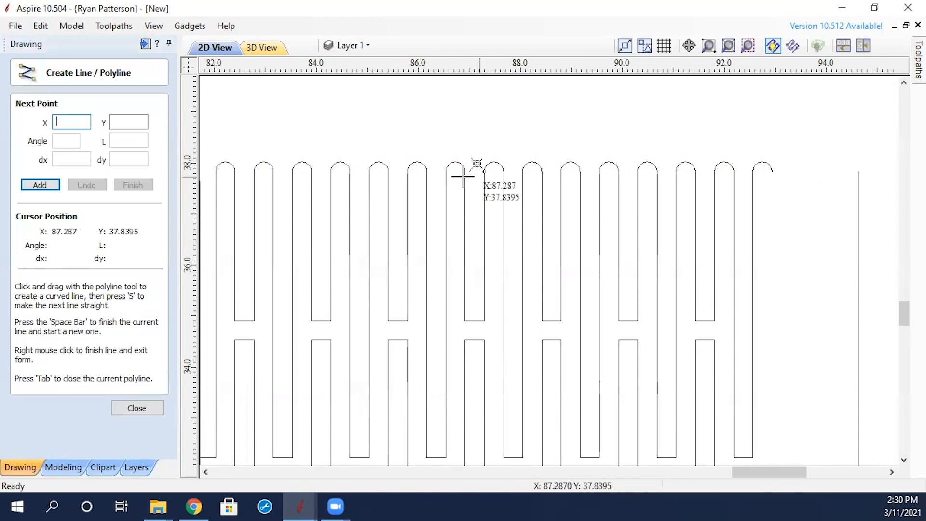
click(772, 170)
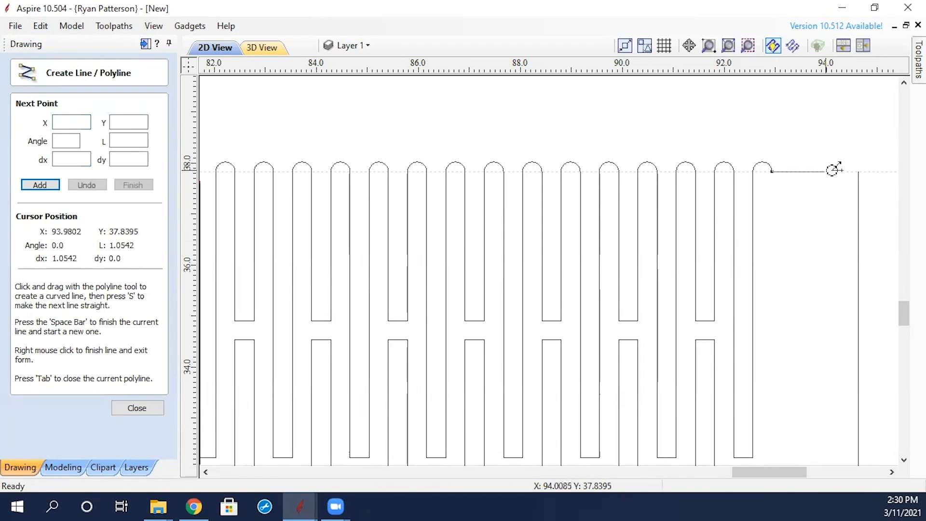
click(861, 171)
right_click(842, 203)
scroll(826, 201, down, 5)
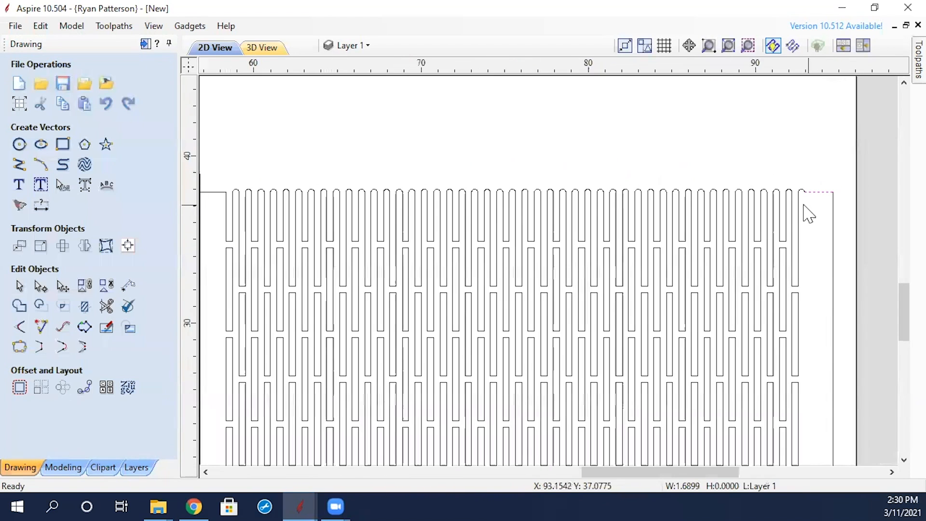
Draw a horizontal line about 1.72 inches long from the large rectangle's lower right corner to the first open slot's outer side.
scroll(477, 299, down, 5)
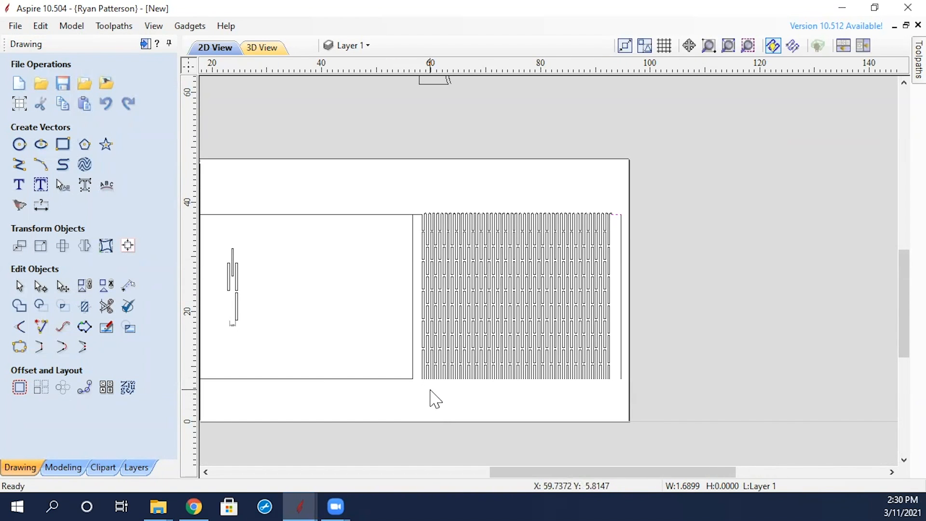
click(589, 175)
scroll(409, 404, up, 3)
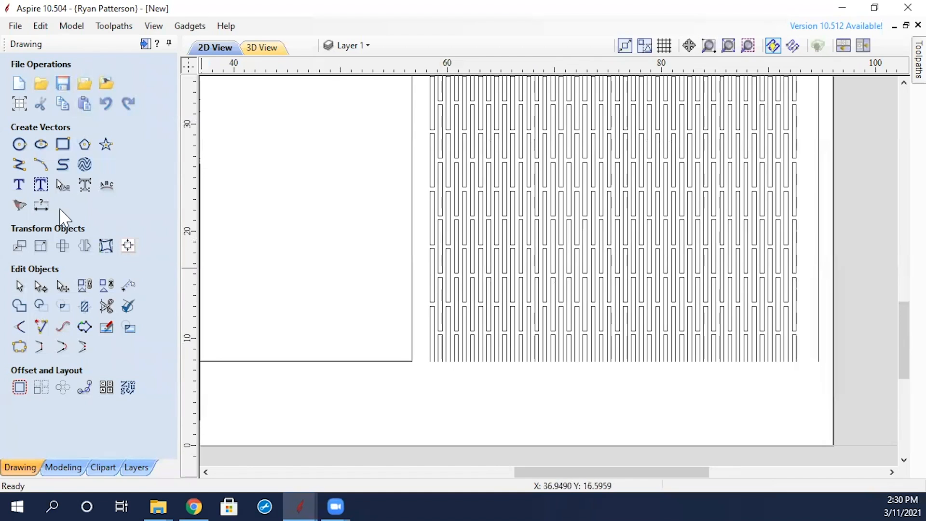
click(19, 165)
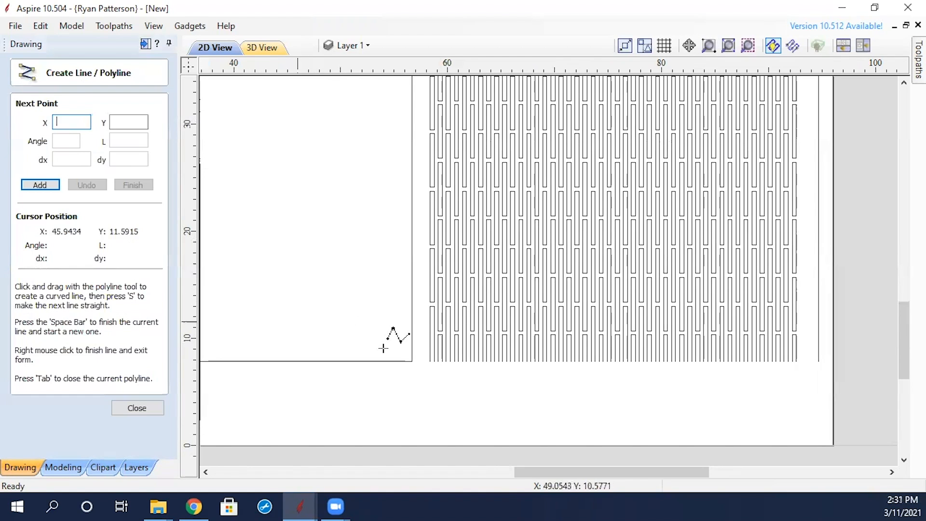
click(412, 362)
click(428, 360)
right_click(467, 385)
Draw a 0.375 inch line joining the first two open slots along the bottom edge and convert it into an outward arc.
scroll(459, 381, up, 4)
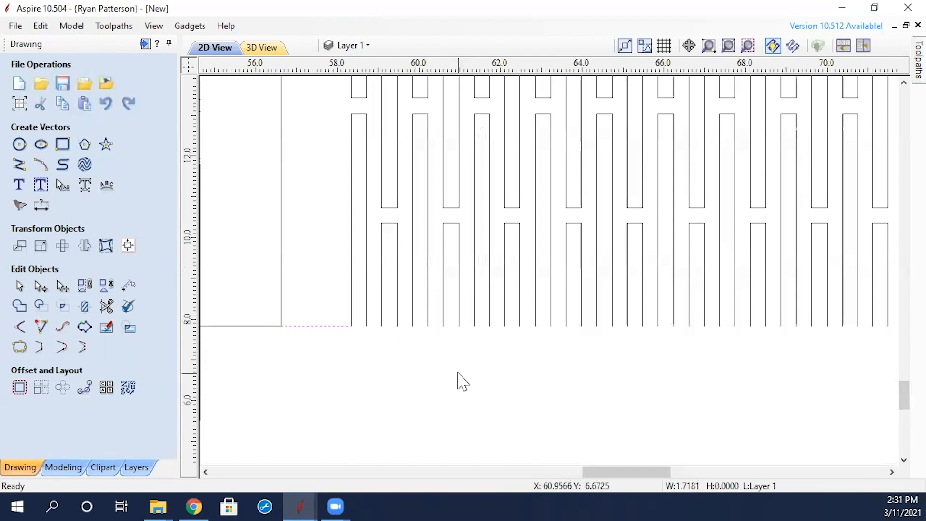
click(19, 164)
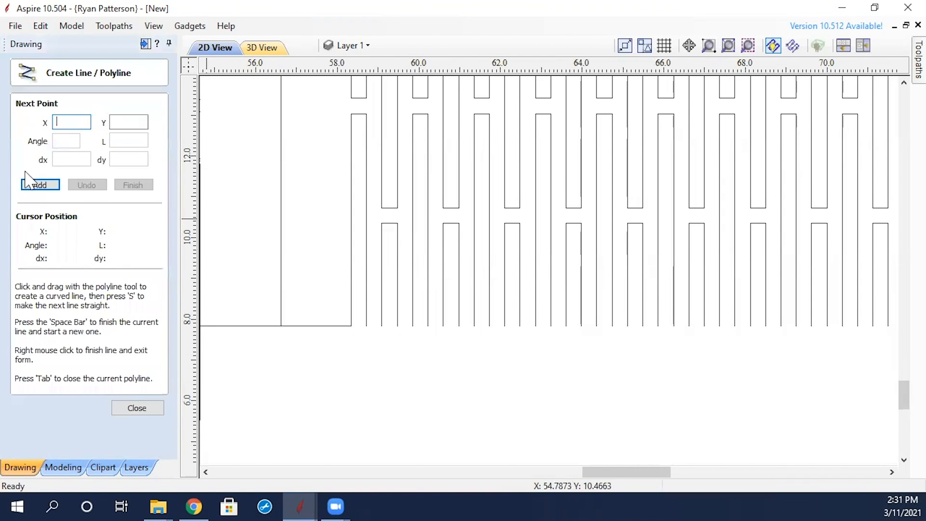
click(366, 326)
click(381, 325)
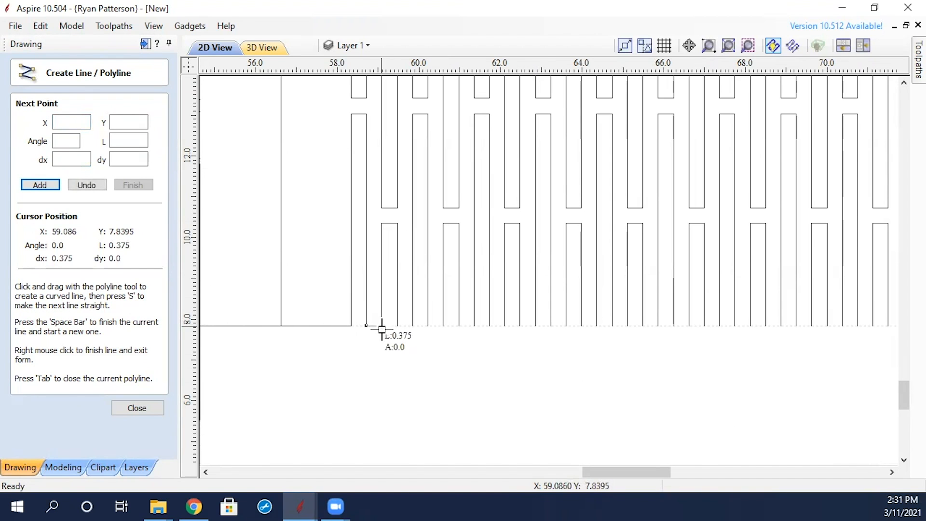
right_click(395, 366)
key(n)
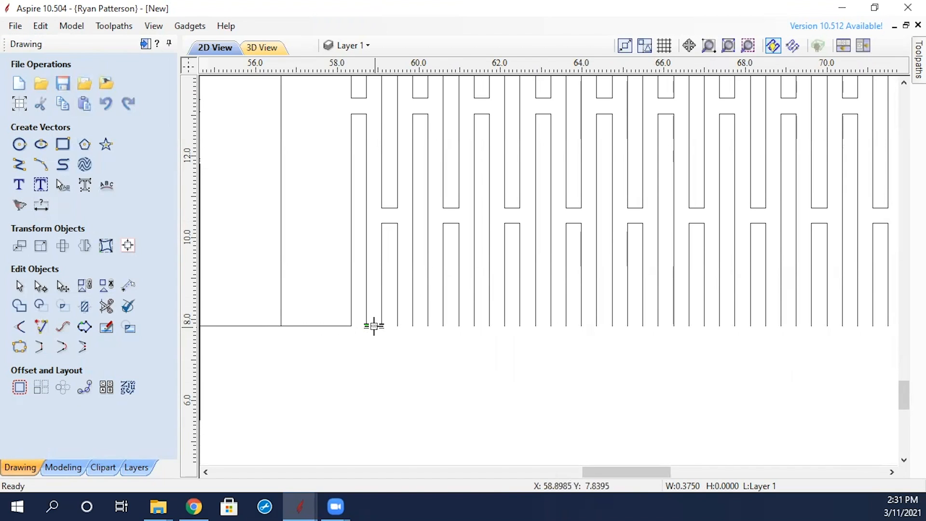
click(403, 378)
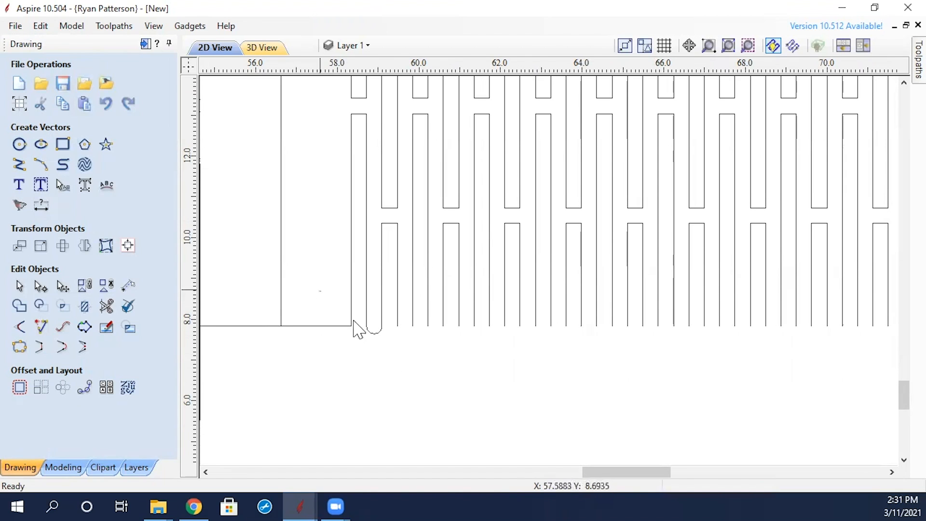
Array copy the bottom arc in 1 row of 46 columns with a 0.377 inch horizontal gap.
drag(354, 322, 405, 378)
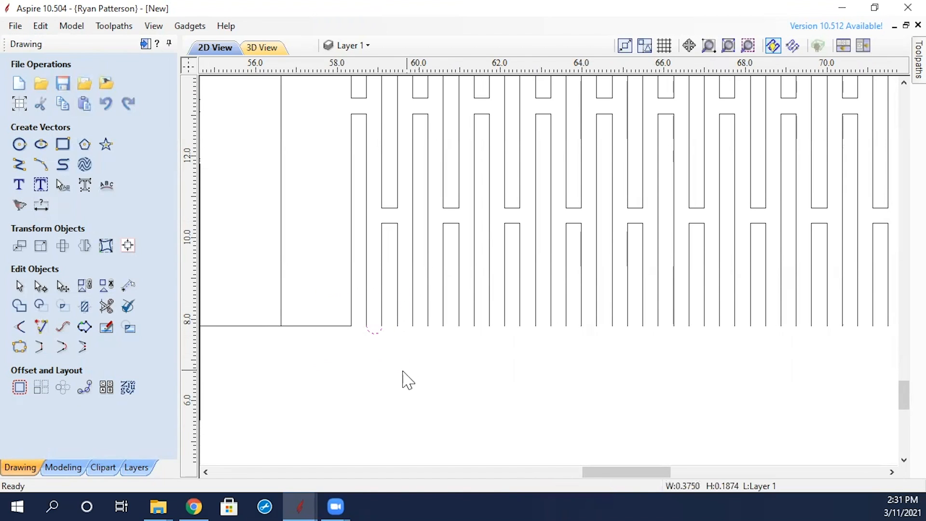
click(43, 390)
click(50, 390)
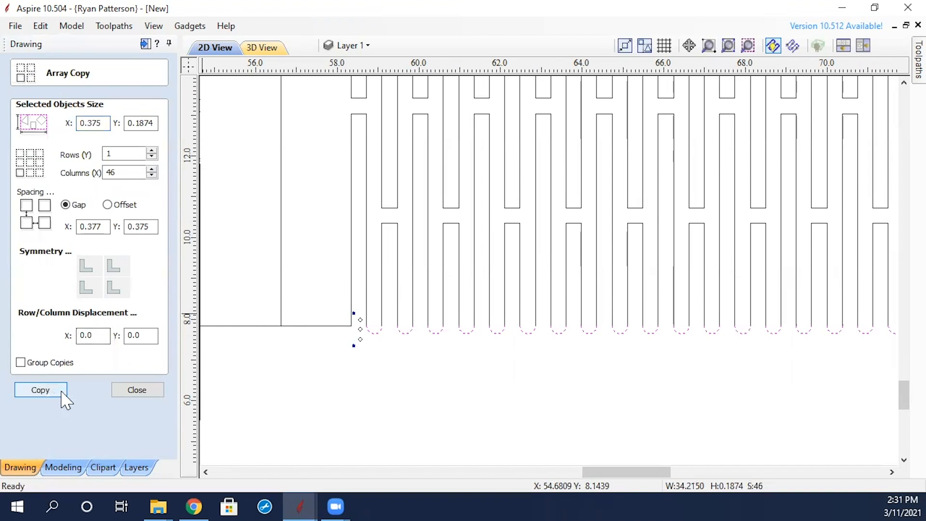
scroll(352, 376, down, 3)
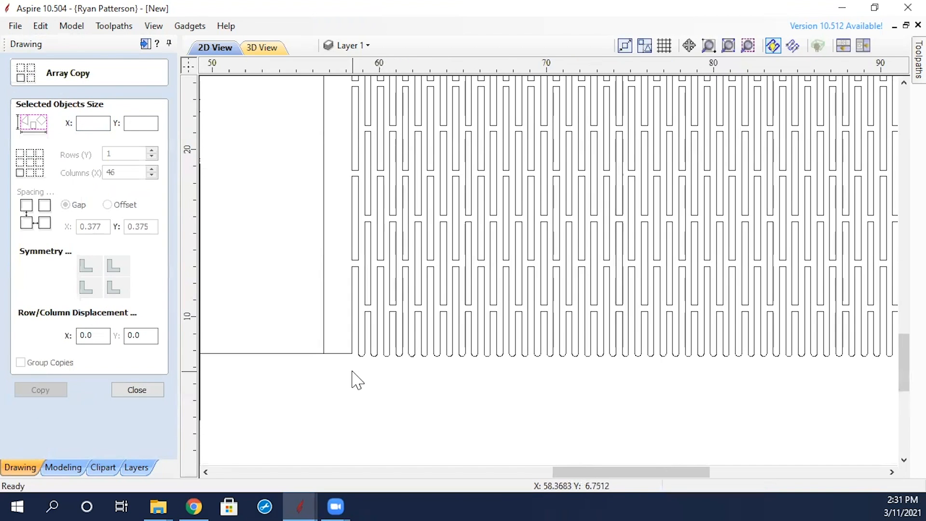
middle_drag(812, 397, 607, 397)
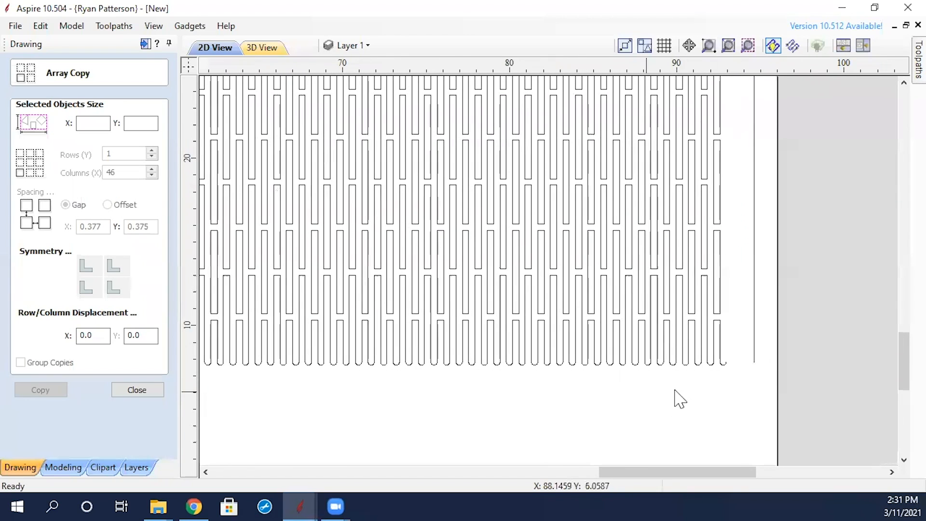
click(145, 392)
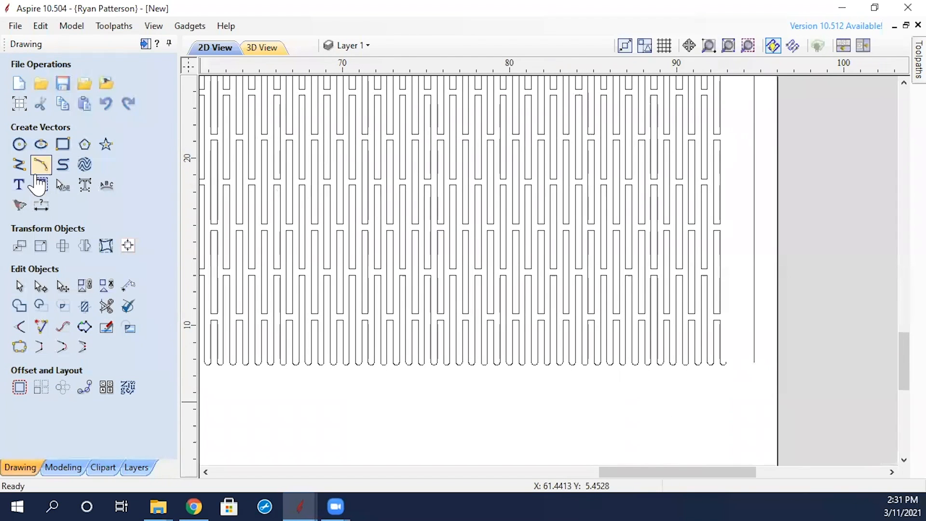
Draw a horizontal line about 1.69 inches long from the last bottom arc's outer end to the panel's right edge line.
click(20, 168)
scroll(777, 393, up, 4)
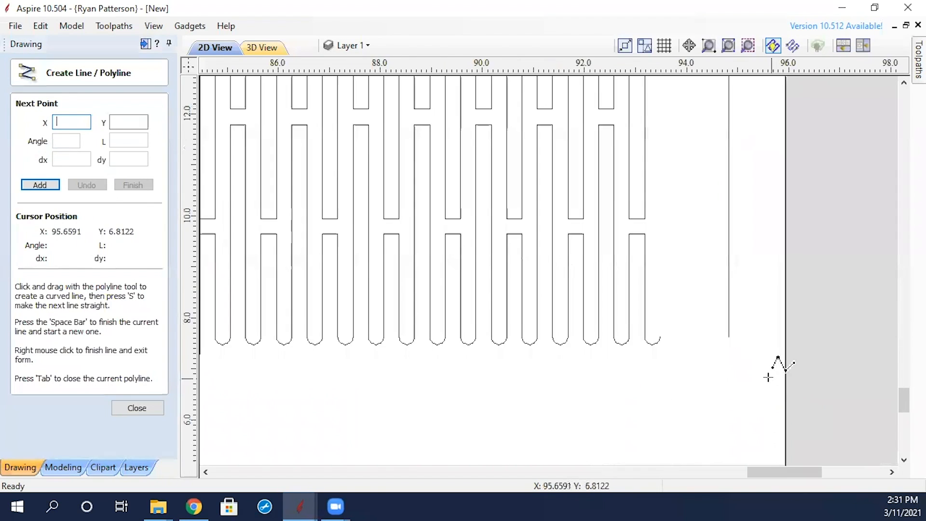
click(632, 326)
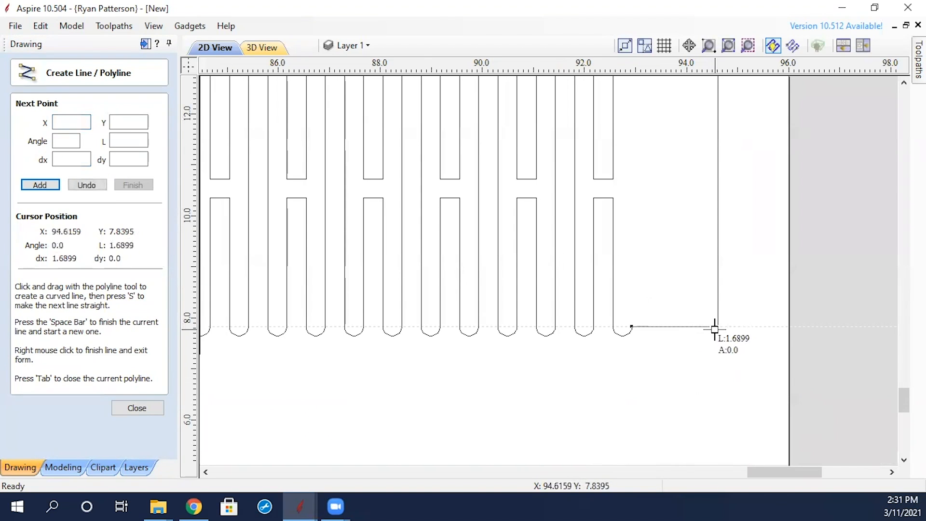
click(715, 332)
right_click(715, 332)
Check the individual arcs and open slot outlines near the lower right end of the pattern, and review the whole slotted area.
scroll(667, 378, down, 3)
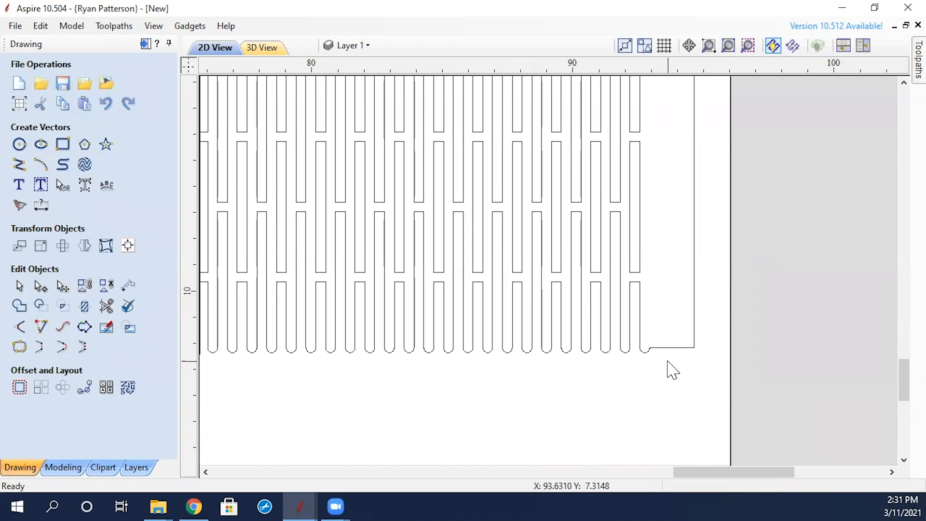
click(648, 350)
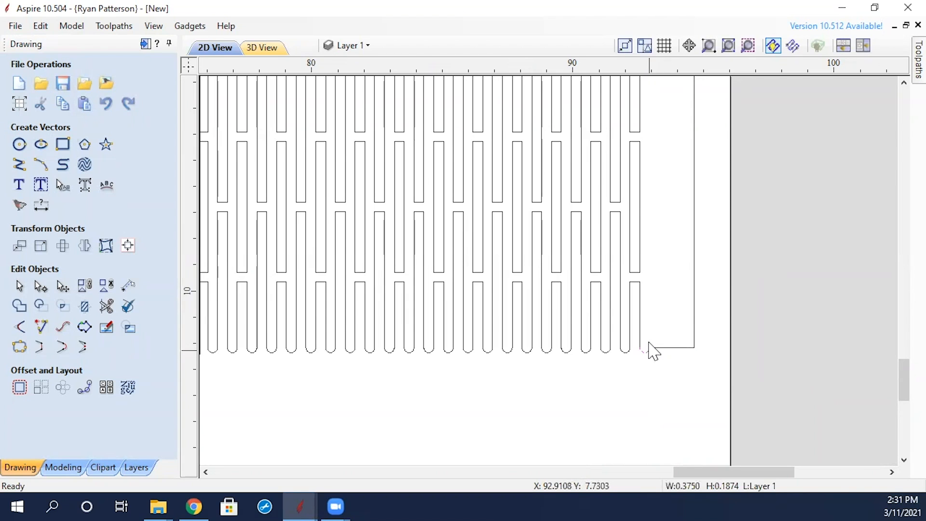
click(631, 338)
click(624, 352)
click(601, 332)
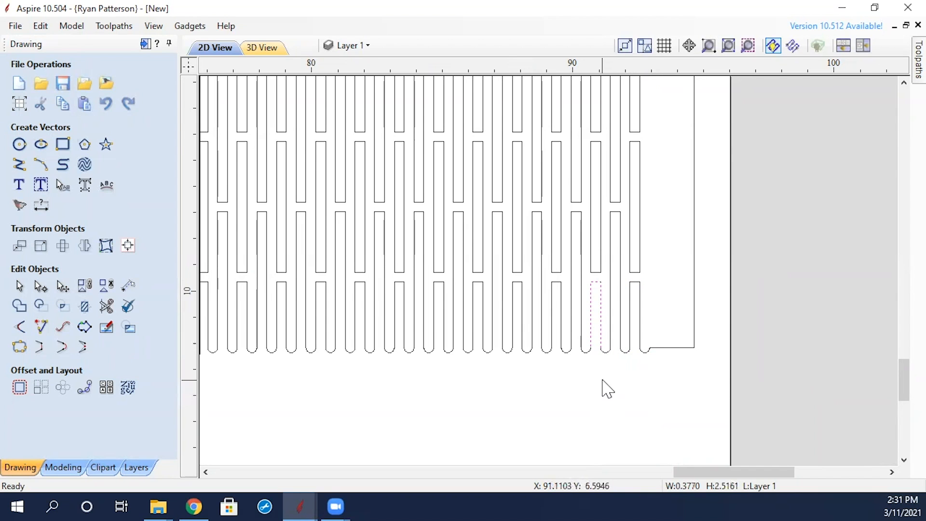
click(595, 385)
scroll(596, 385, down, 5)
scroll(601, 394, down, 1)
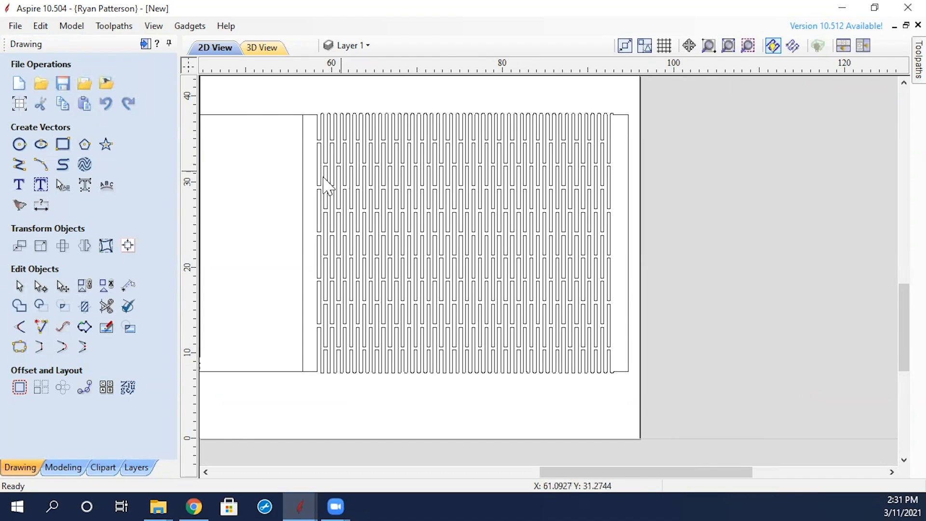
Trim away the large rectangle's right vertical edge so its outline opens into the slotted section, and check the remaining outline.
click(303, 191)
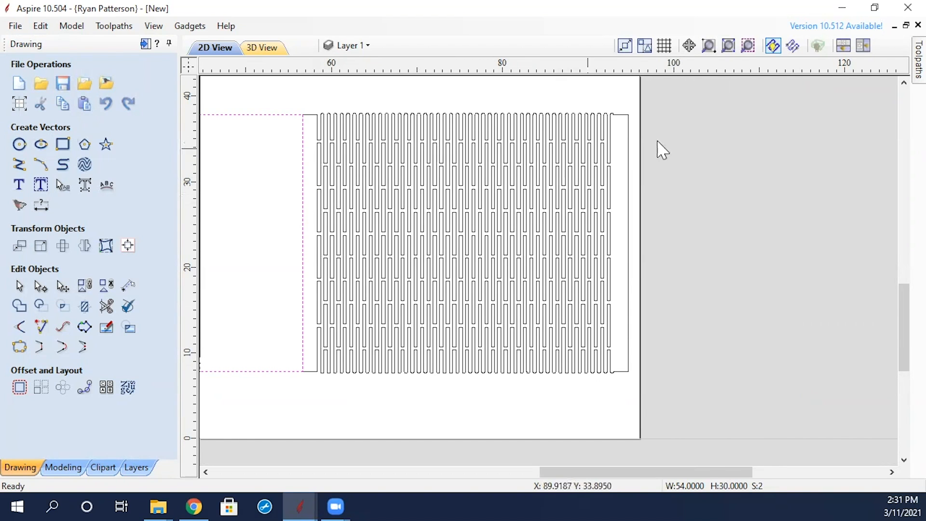
click(713, 144)
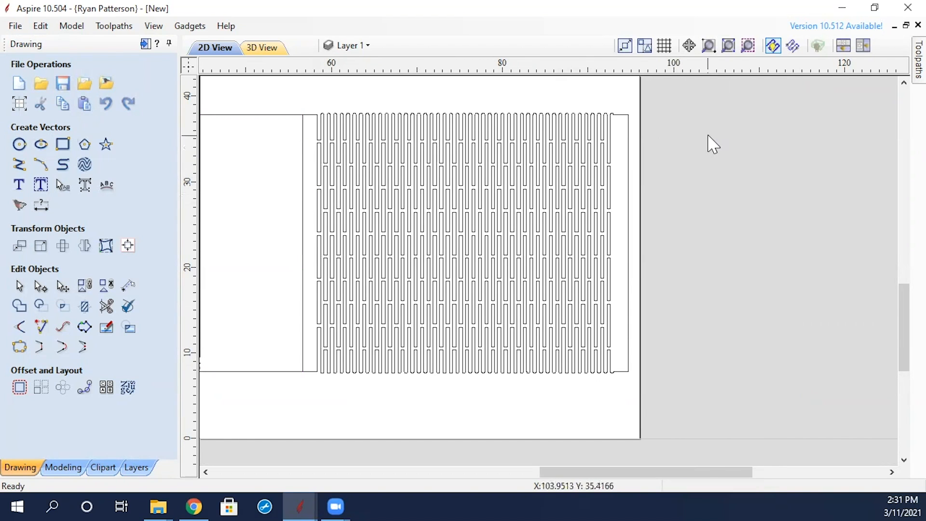
click(106, 306)
click(302, 281)
key(Escape)
click(276, 115)
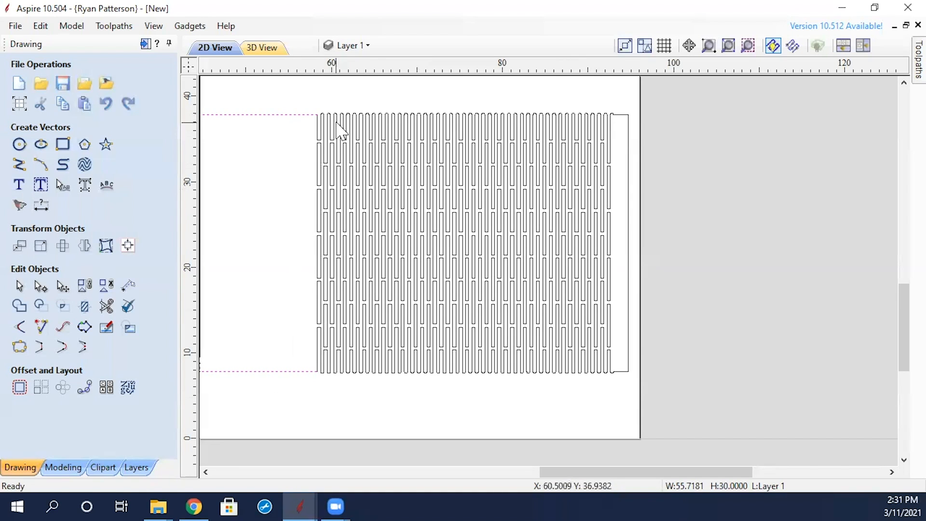
click(664, 115)
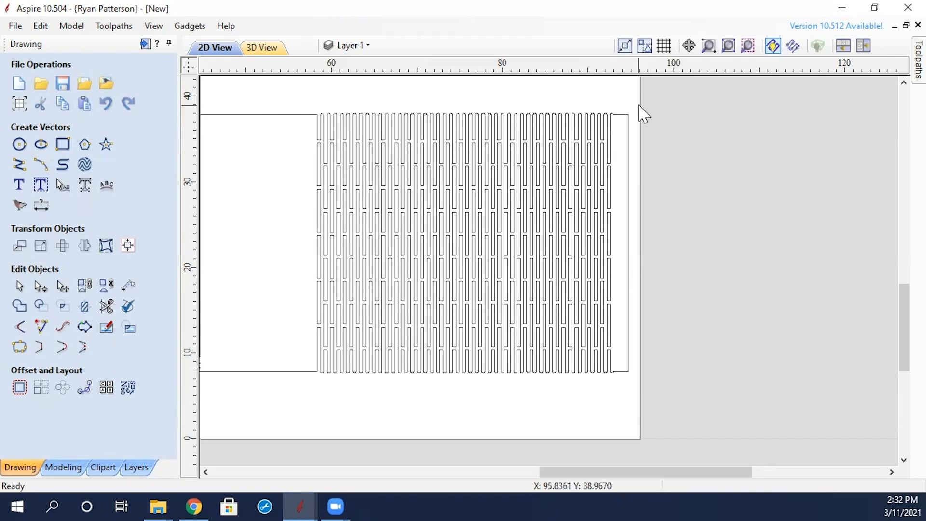
Join the panel outline, arcs and slot vectors with a 0.001 inch tolerance, excluding the curved profile above and the small practice slots.
drag(615, 111, 303, 143)
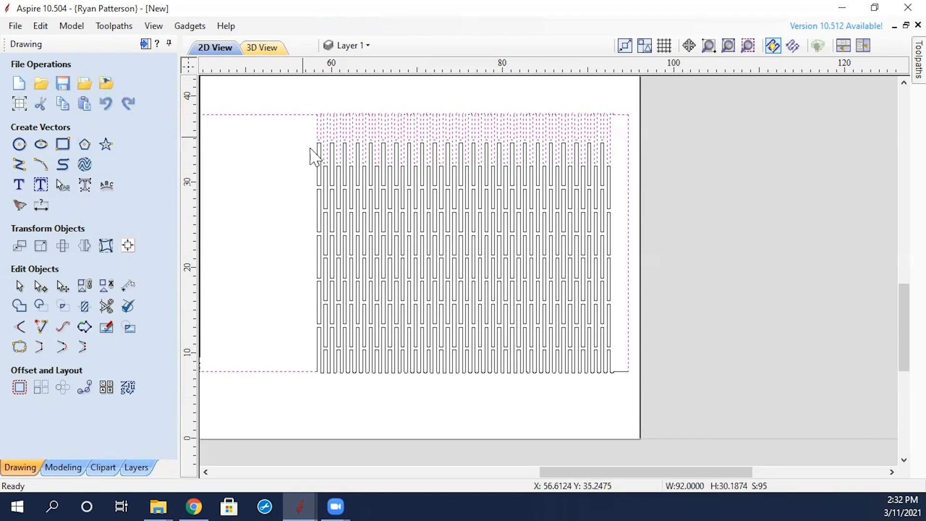
click(286, 167)
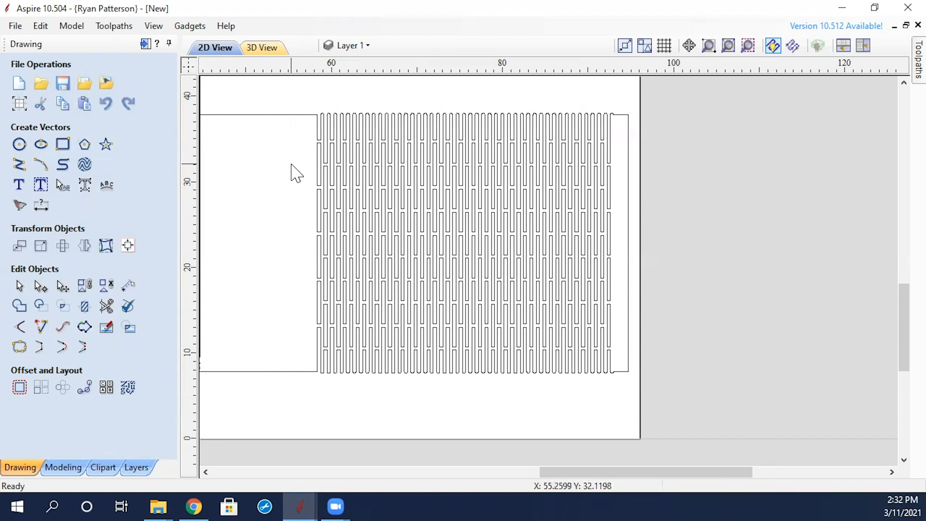
key(ctrl+a)
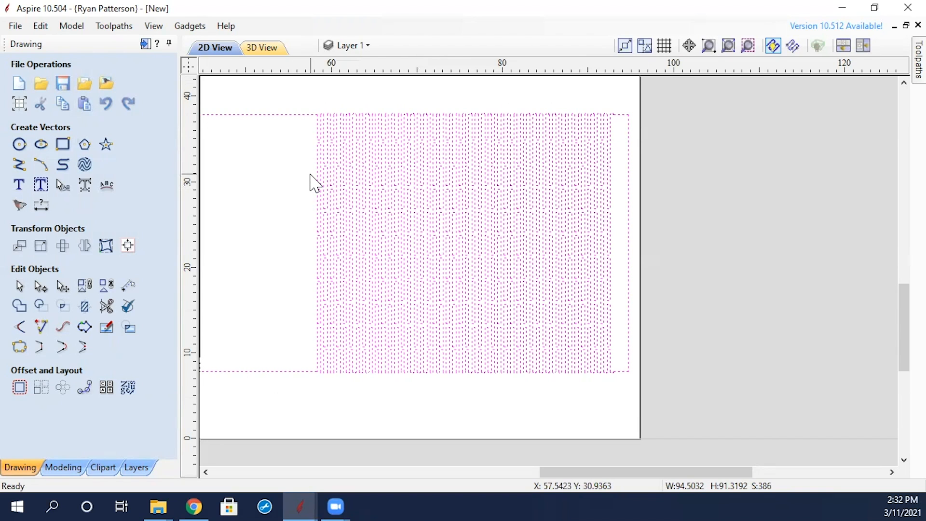
scroll(312, 182, down, 3)
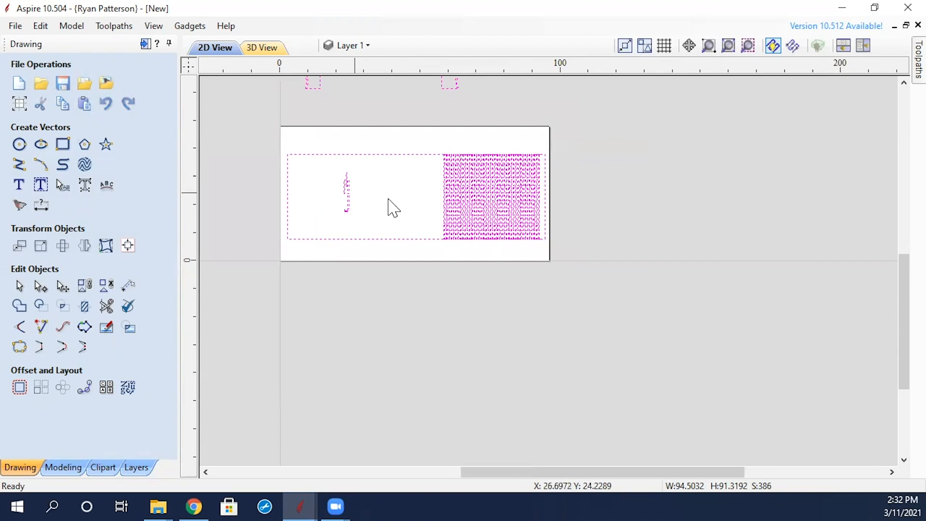
middle_drag(395, 175, 393, 277)
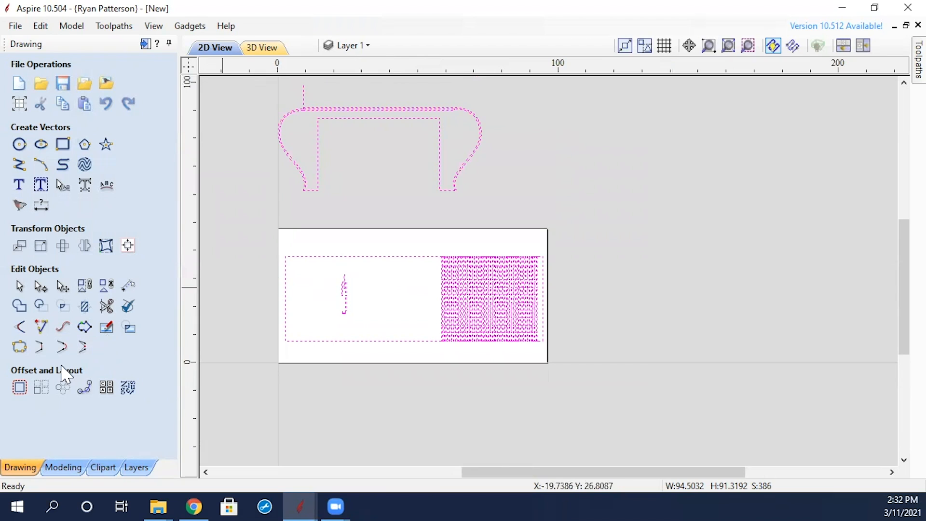
scroll(516, 116, down, 1)
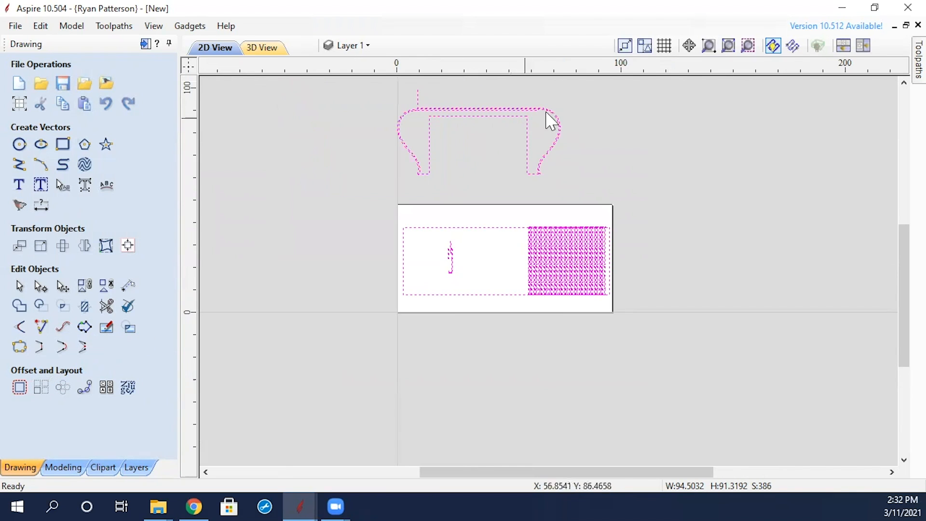
scroll(579, 89, down, 1)
click(433, 179)
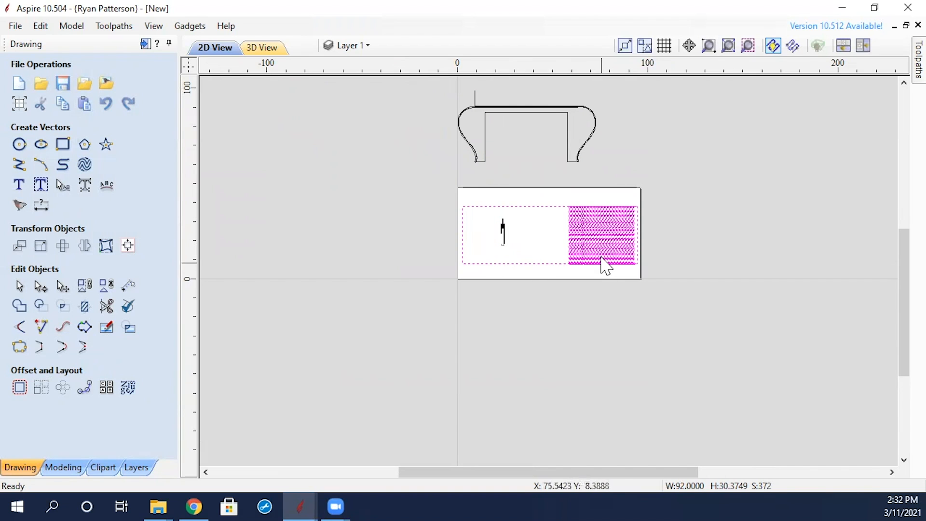
scroll(607, 266, up, 3)
key(j)
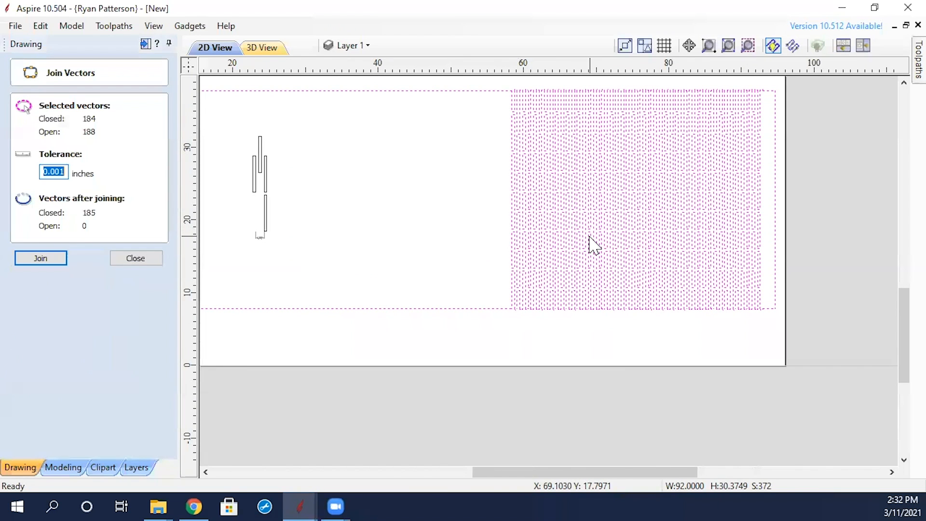
click(63, 262)
click(129, 264)
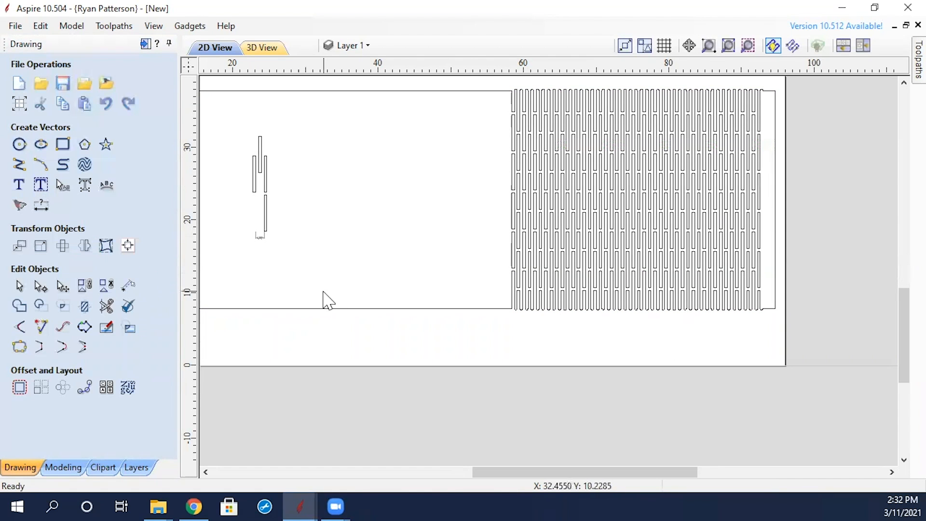
Check that the joined panel outline selects as one vector, and inspect the pattern's upper left corner.
click(359, 308)
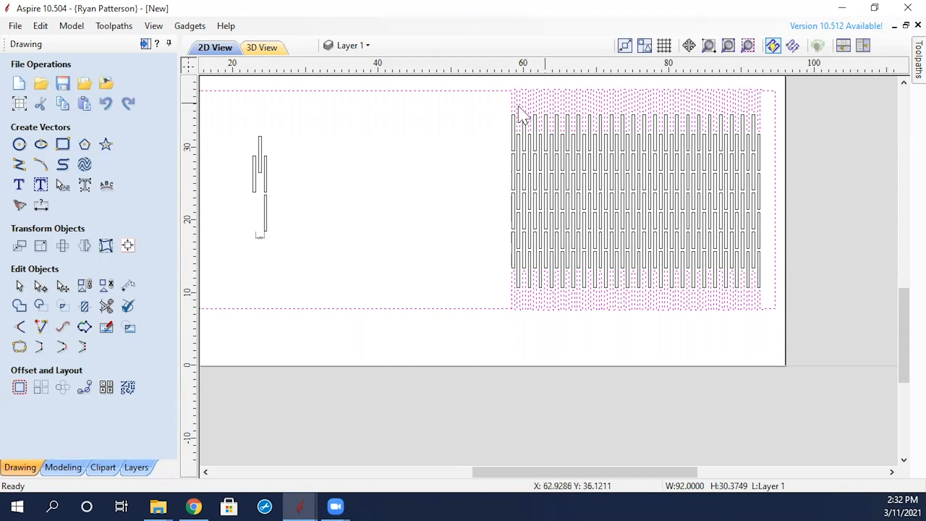
click(542, 124)
scroll(477, 167, up, 4)
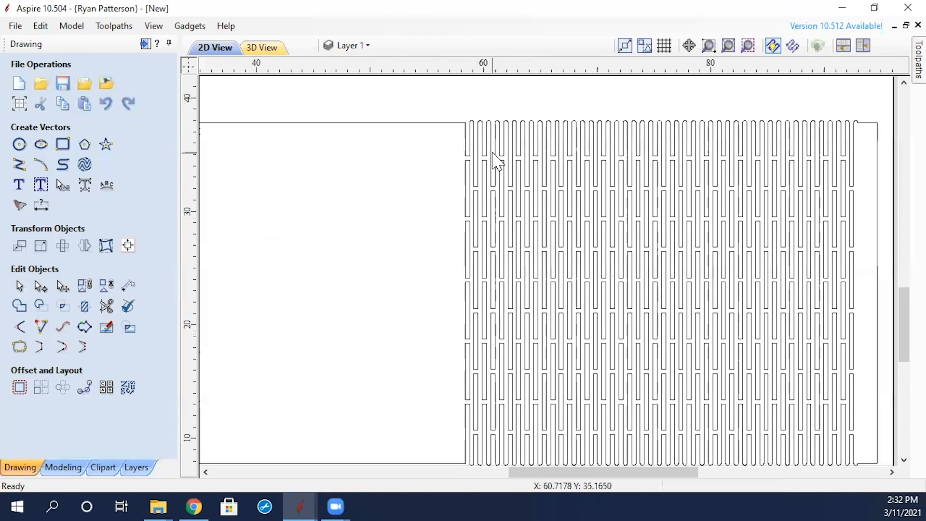
scroll(497, 161, up, 2)
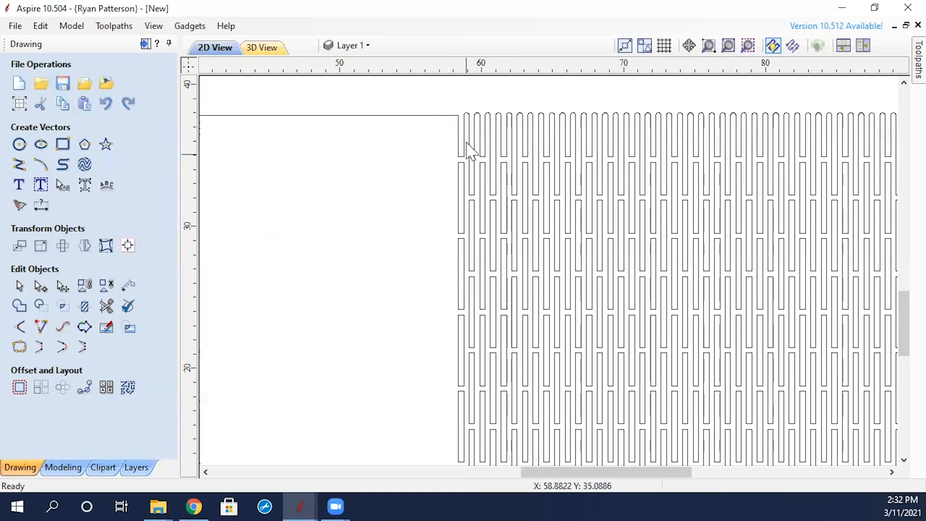
Check the vectors in the slotted pattern and the small practice slots inside the panel, and locate the curved profile above.
click(502, 174)
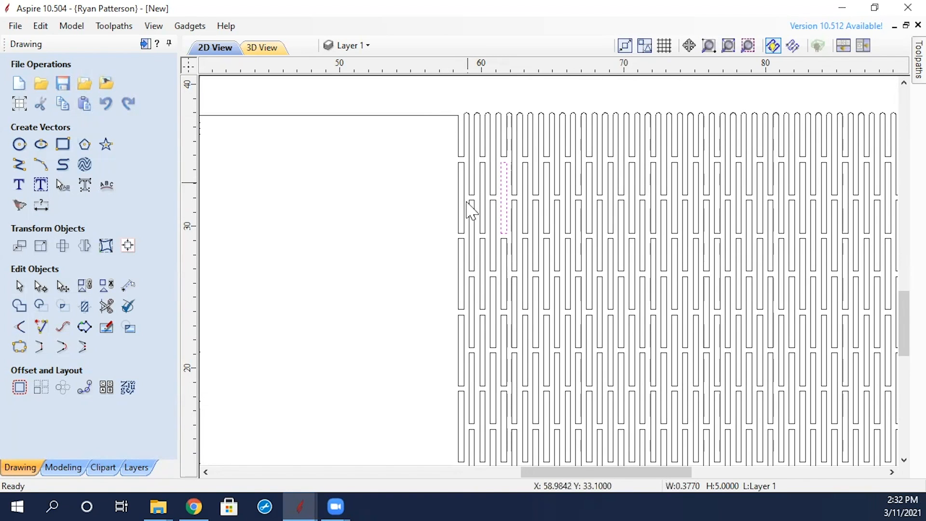
scroll(417, 232, down, 4)
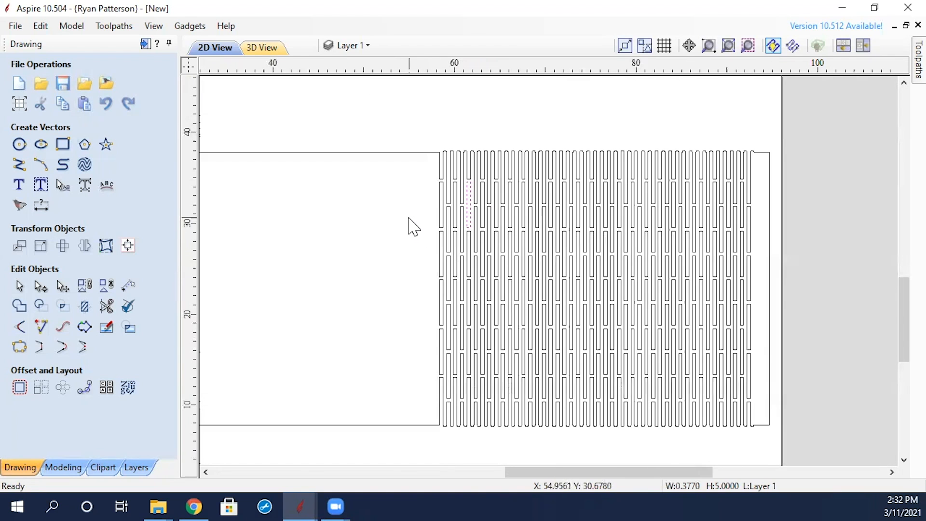
click(317, 260)
middle_drag(317, 260, 471, 202)
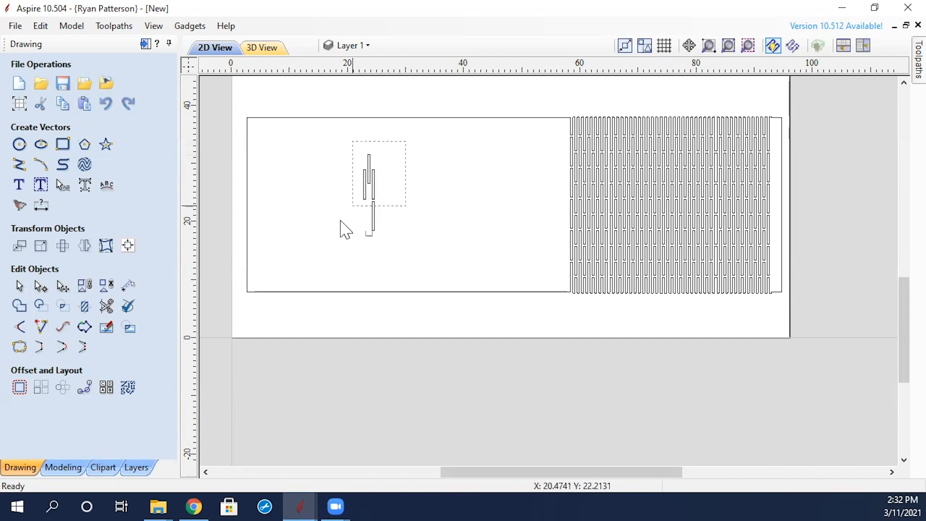
drag(340, 220, 331, 244)
scroll(424, 214, down, 3)
middle_drag(469, 163, 443, 253)
scroll(415, 155, up, 1)
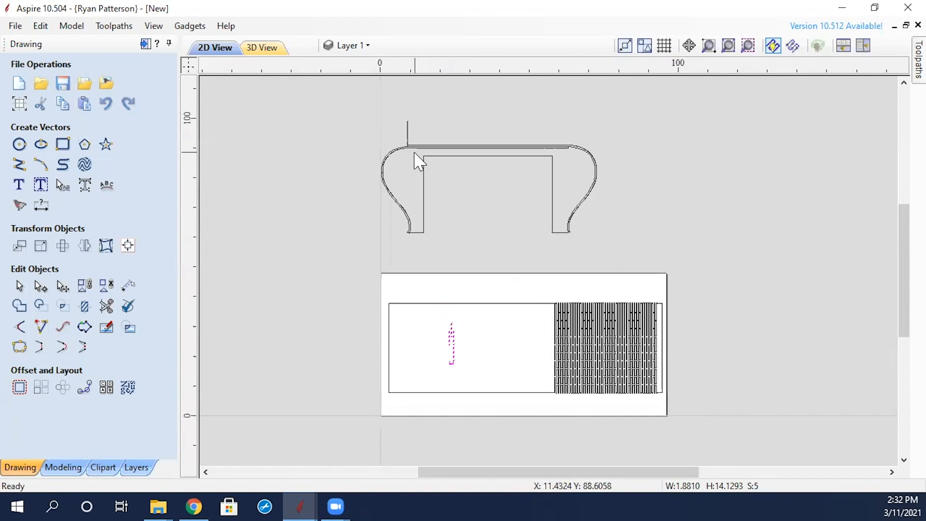
Check which separate curves and lines make up the curved profile, including its inner and outer side curves and straight inner edge.
scroll(418, 161, up, 3)
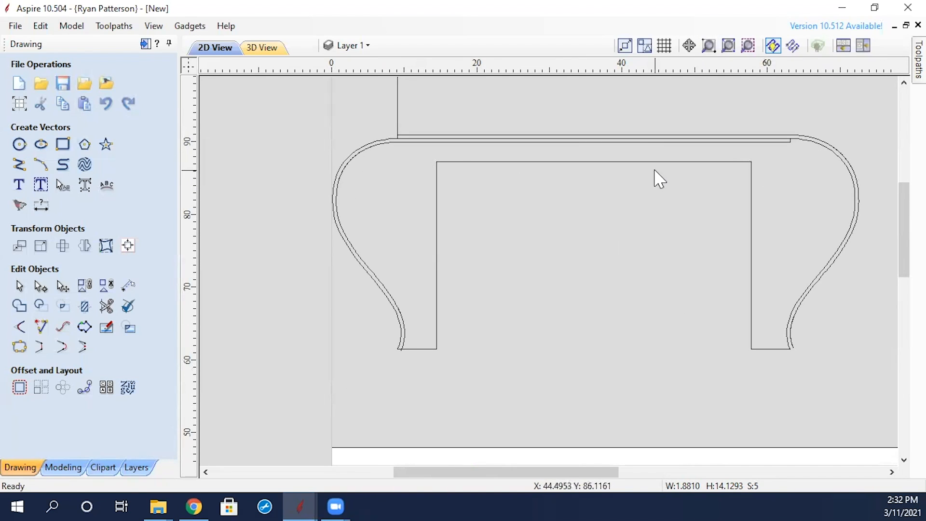
click(799, 140)
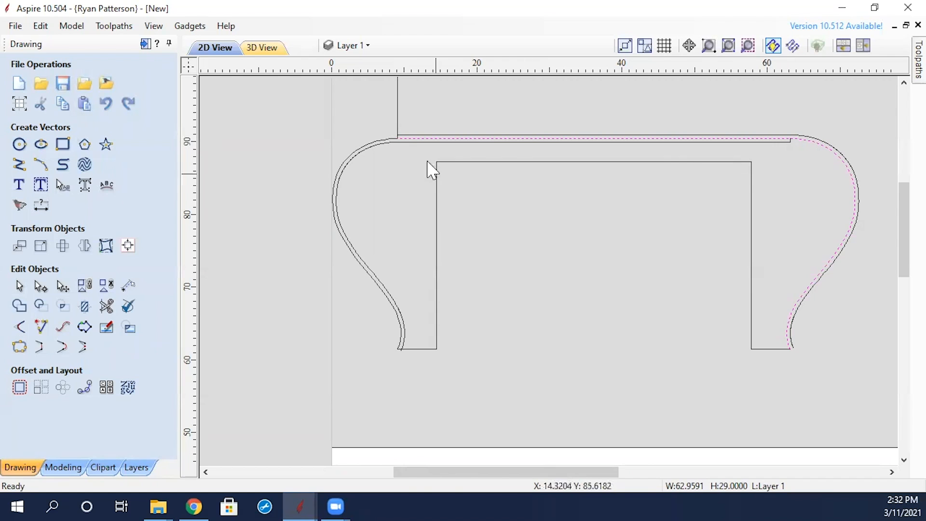
click(413, 142)
click(456, 162)
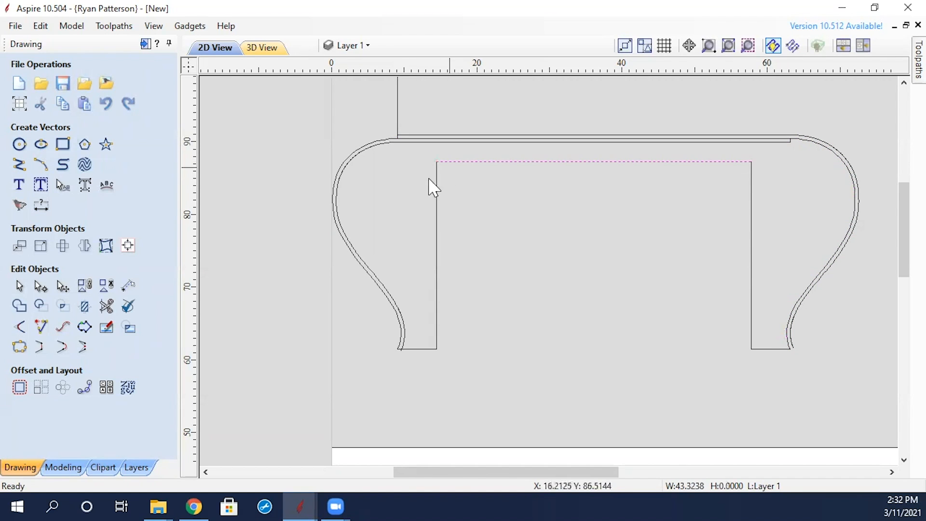
click(384, 289)
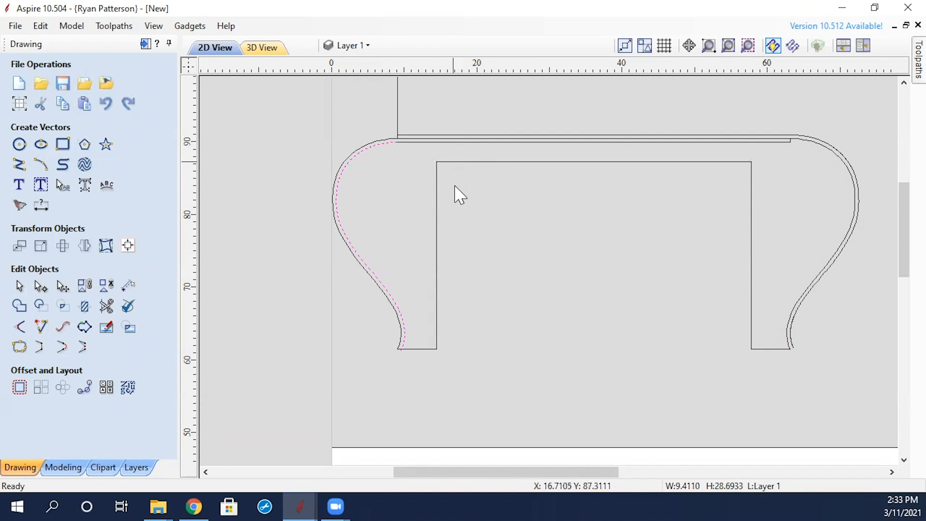
Trim the end of the inner curve that overhangs the bottom line of the profile's left foot.
scroll(397, 342, up, 3)
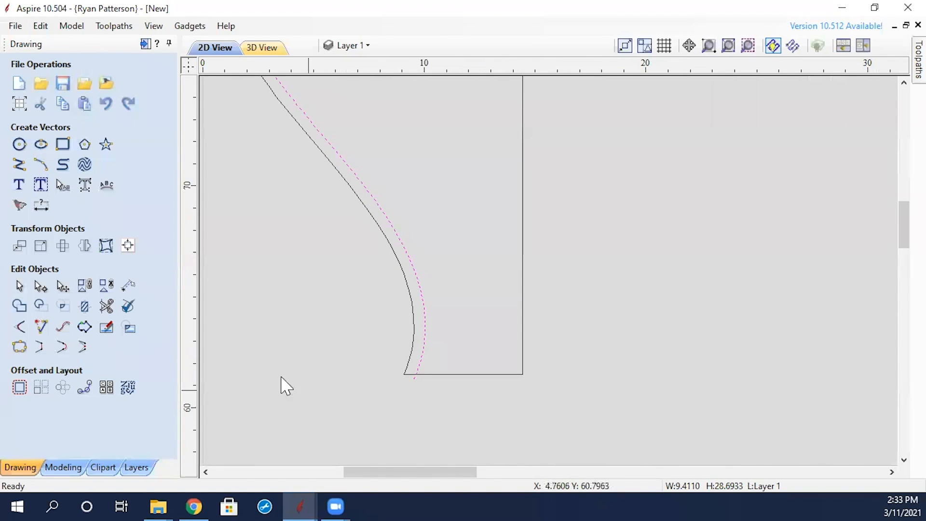
scroll(434, 401, up, 3)
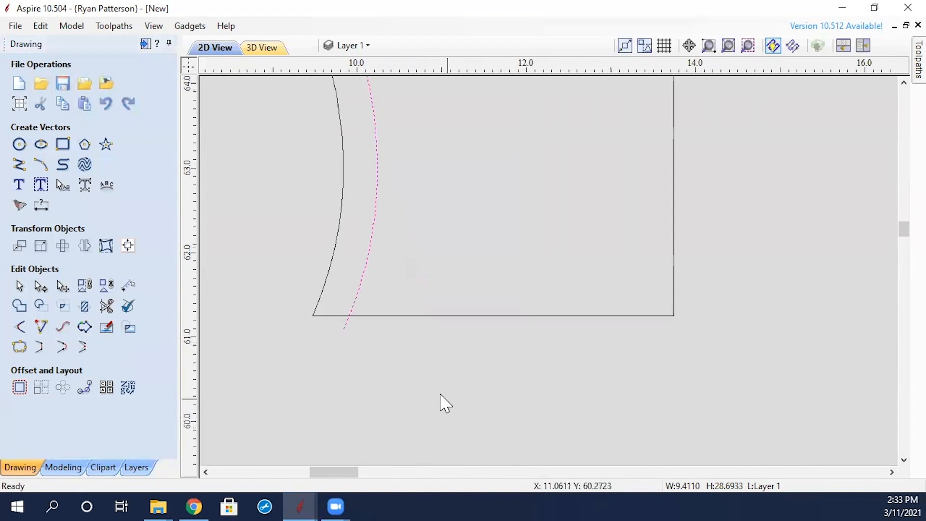
click(106, 306)
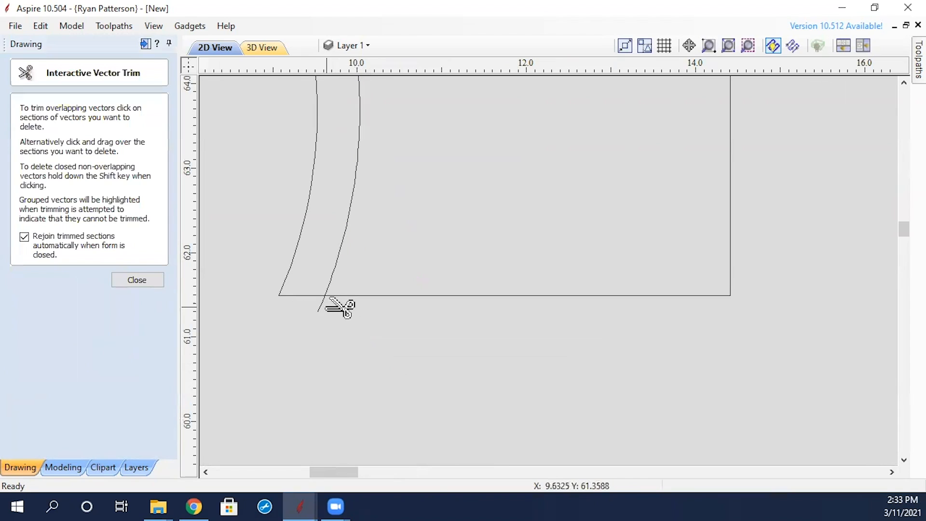
scroll(326, 324, down, 5)
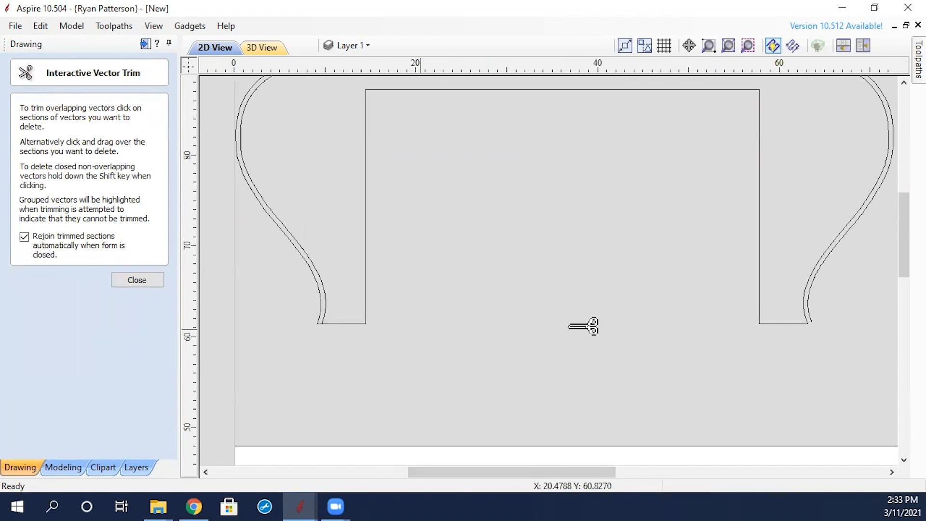
key(Escape)
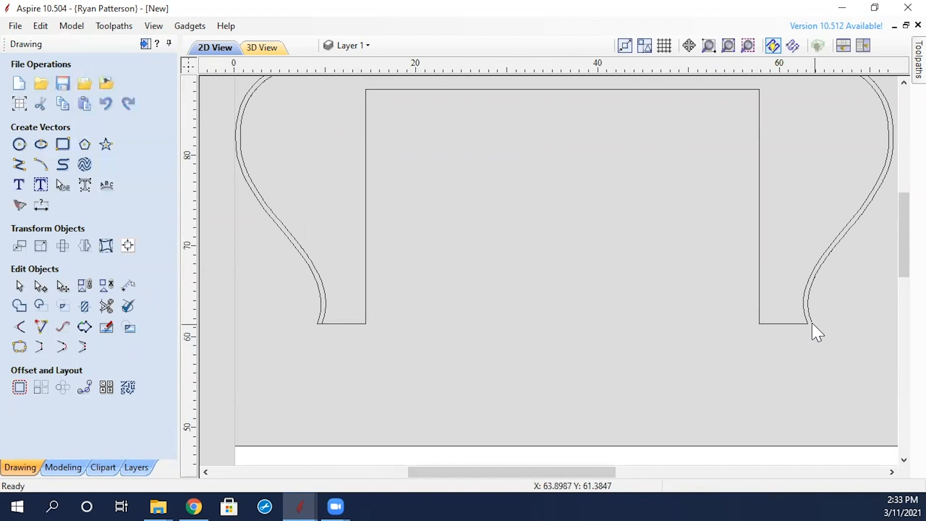
Trim away the profile's left outer curve and the short piece of bottom line beyond the inner curve.
click(19, 164)
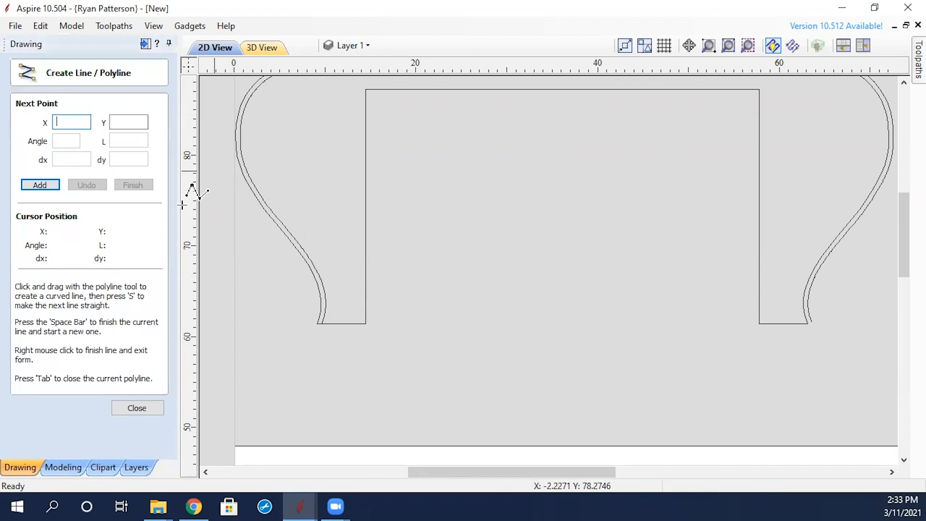
right_click(634, 259)
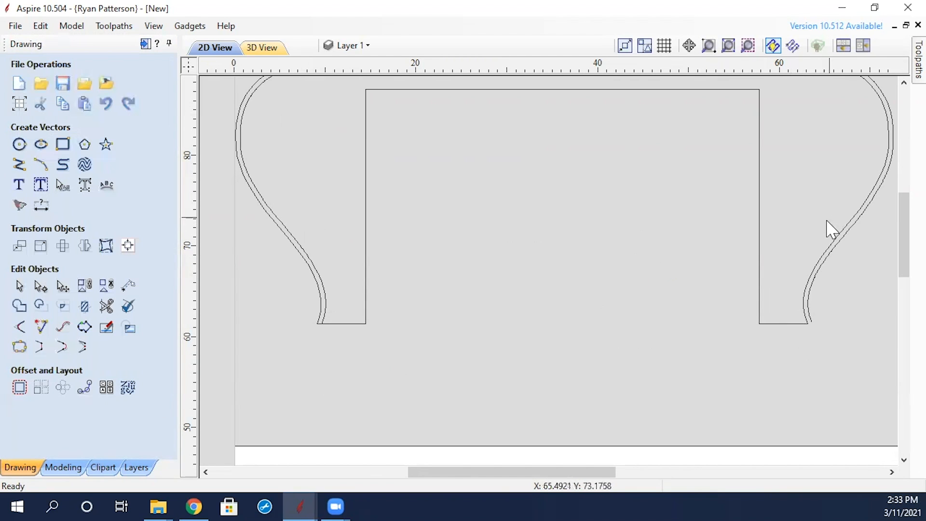
middle_drag(833, 229, 718, 307)
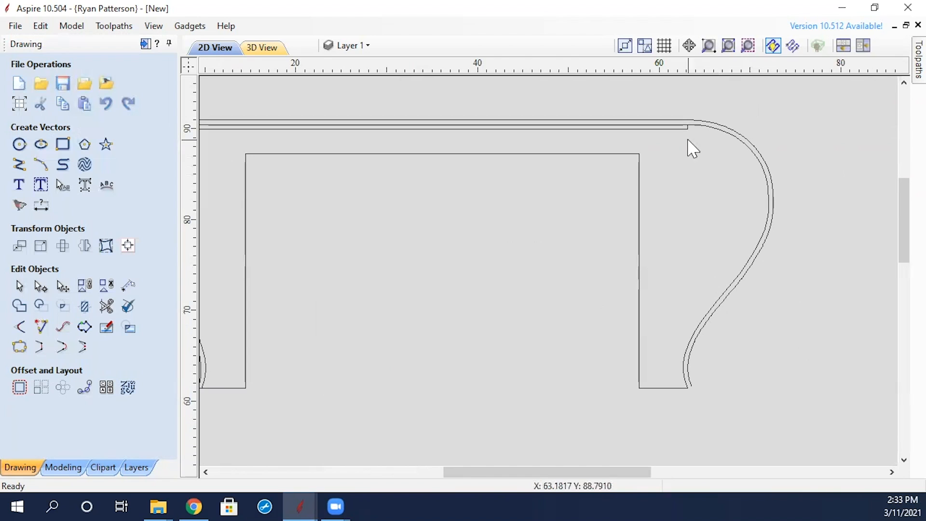
middle_drag(541, 221, 641, 209)
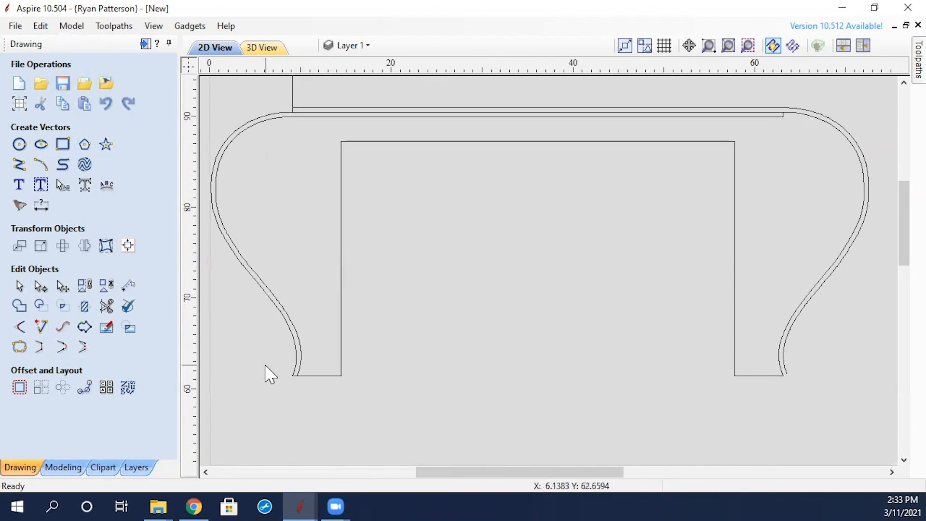
click(106, 305)
scroll(295, 391, up, 4)
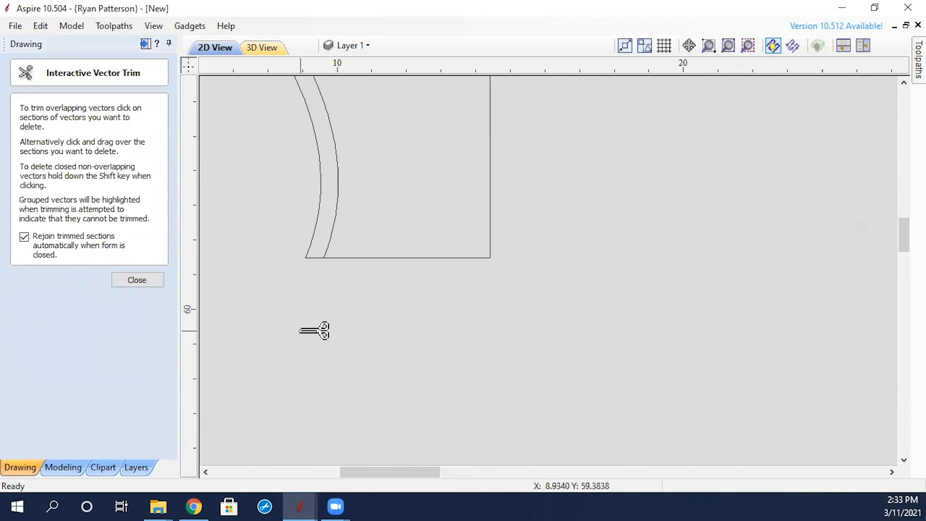
click(311, 255)
scroll(294, 252, down, 4)
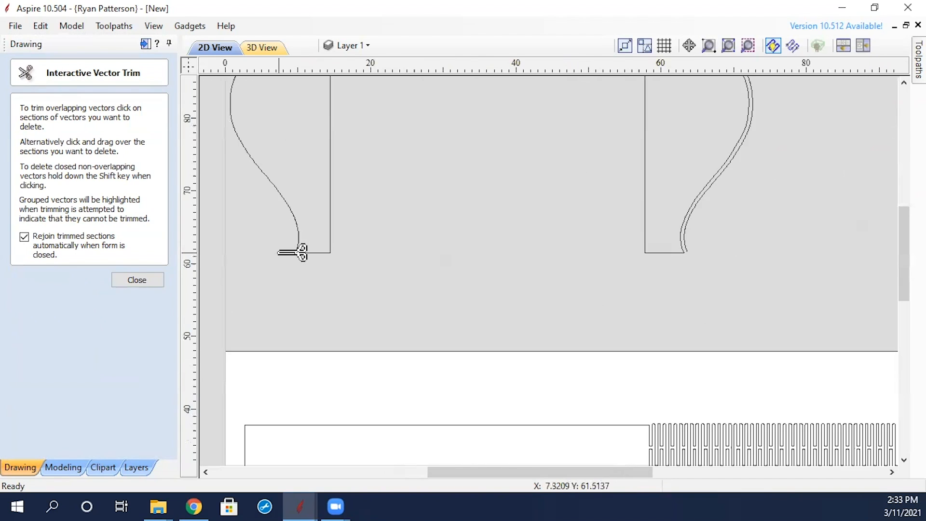
Trim away the two upper parallel lines along the profile's top and the outer curve on its right side, keeping the lowest line.
scroll(295, 252, down, 3)
scroll(434, 196, up, 1)
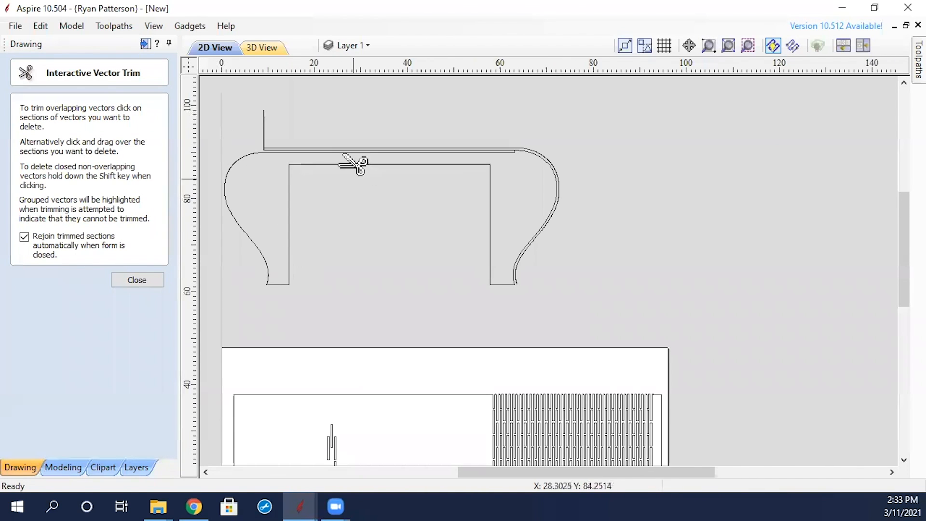
scroll(289, 150, up, 4)
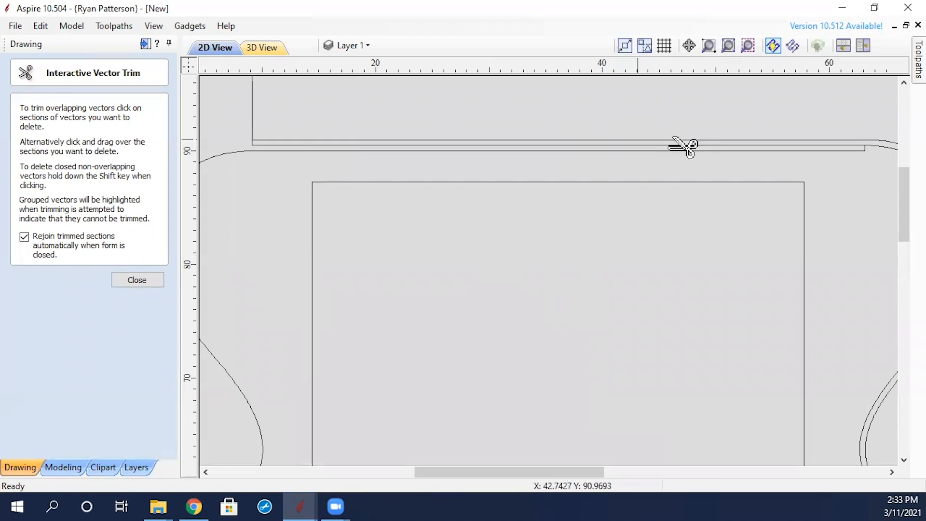
click(707, 148)
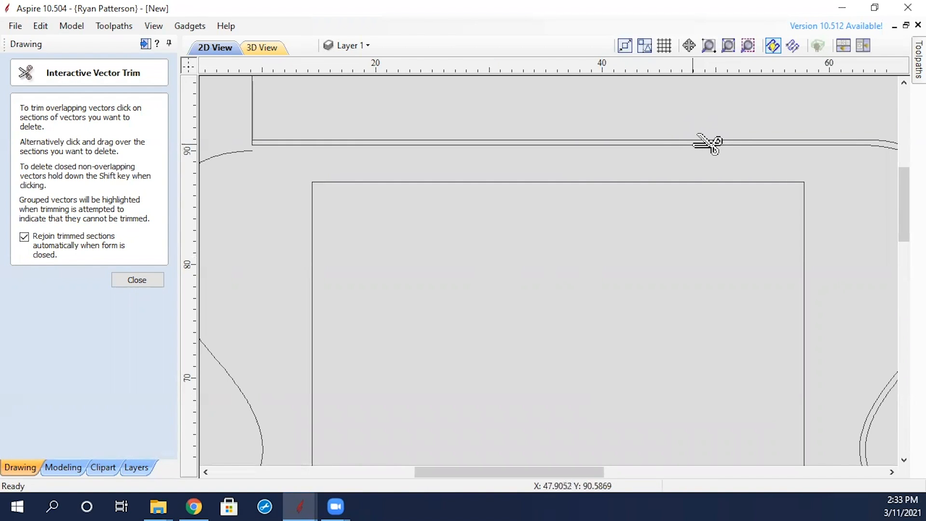
scroll(708, 144, down, 1)
scroll(706, 143, down, 2)
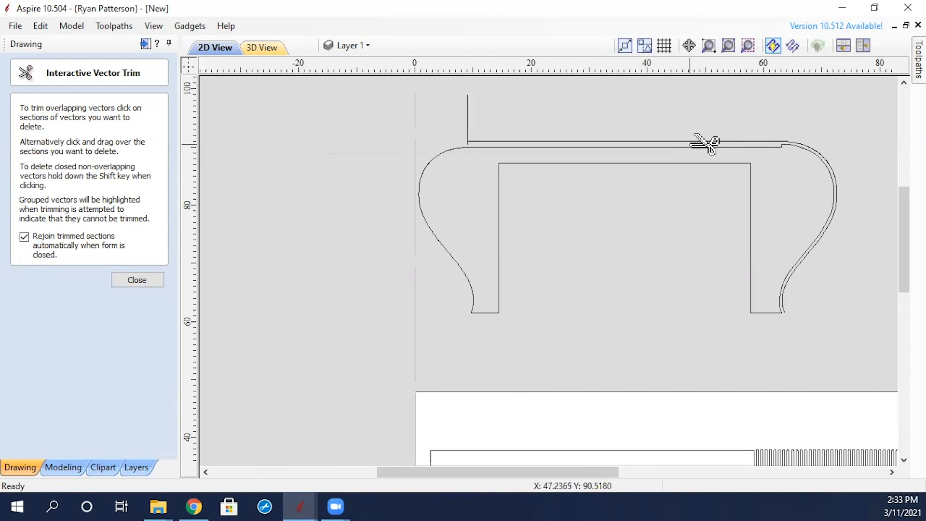
click(780, 140)
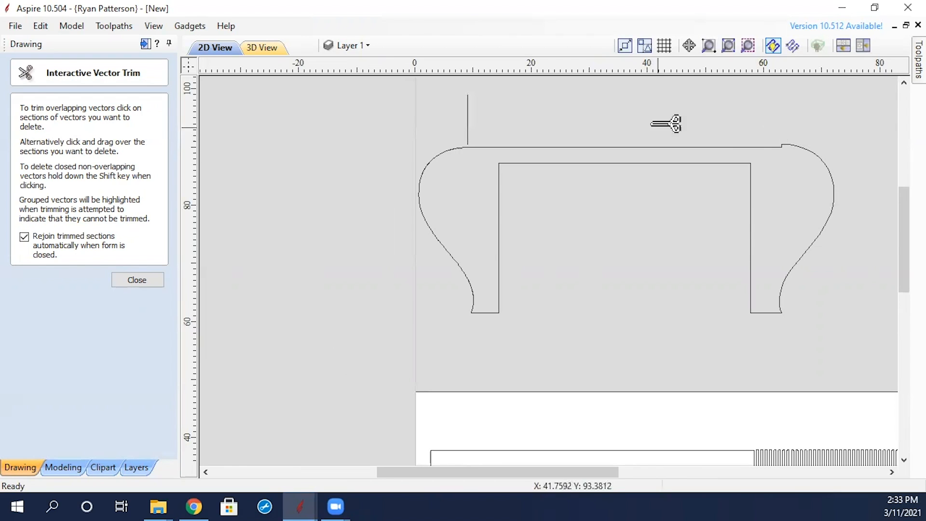
Delete the leftover vertical line standing above the profile's upper left side.
key(Escape)
click(457, 123)
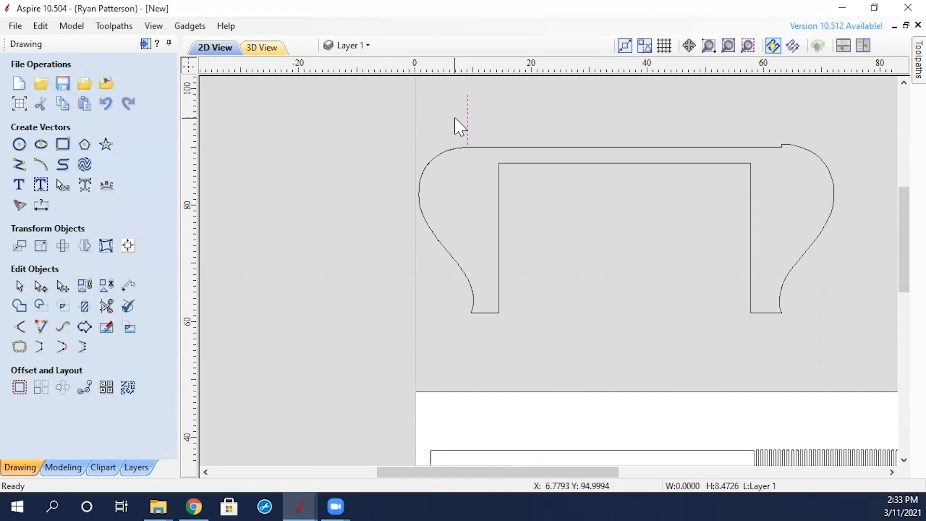
key(Delete)
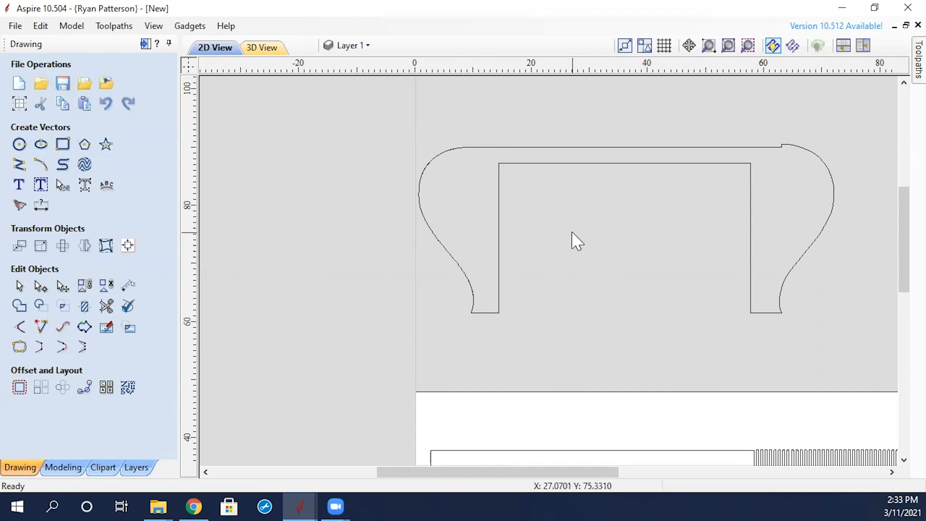
Join the profile's three open vectors with a 0.001 inch tolerance and check that the outline selects as one shape.
right_click(563, 172)
click(549, 165)
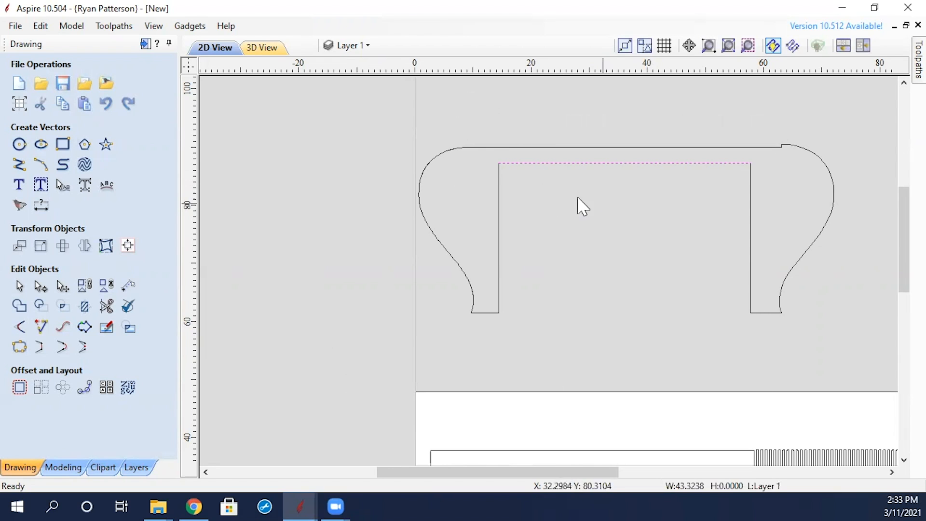
click(882, 124)
drag(878, 116, 400, 347)
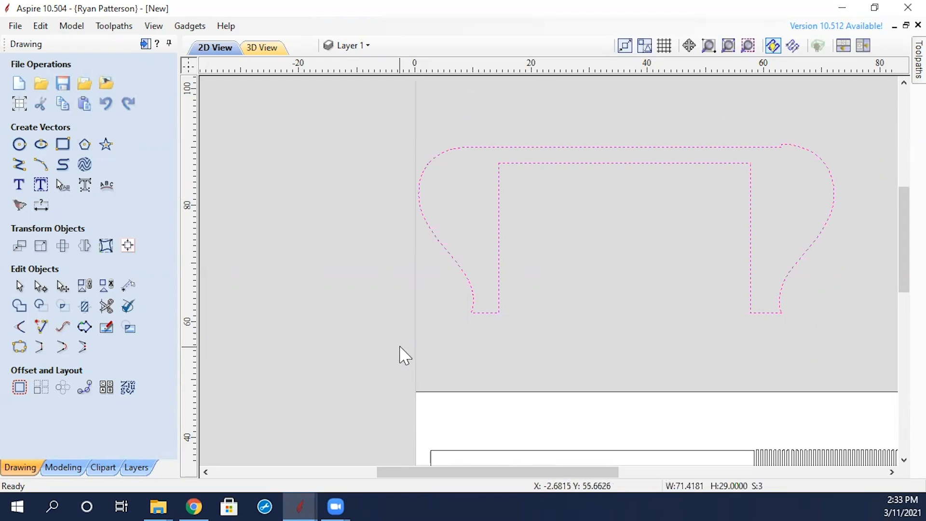
click(19, 347)
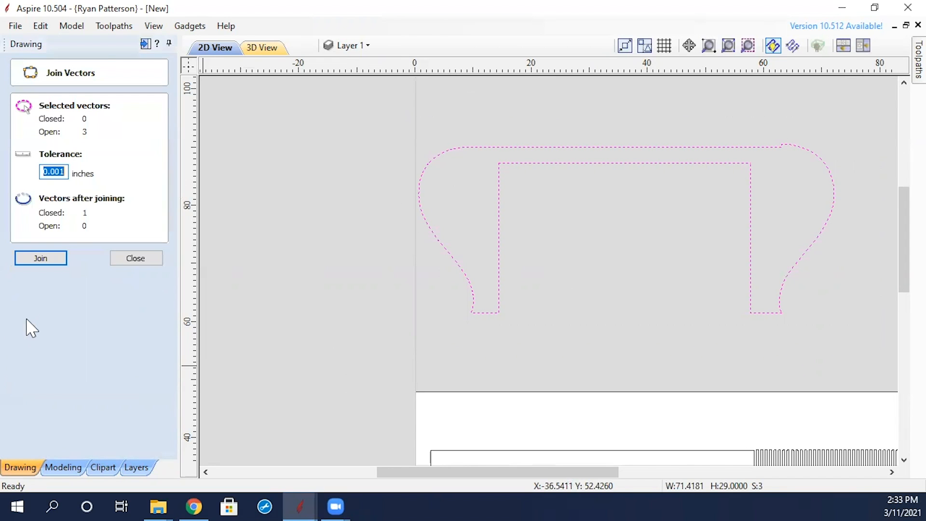
click(40, 259)
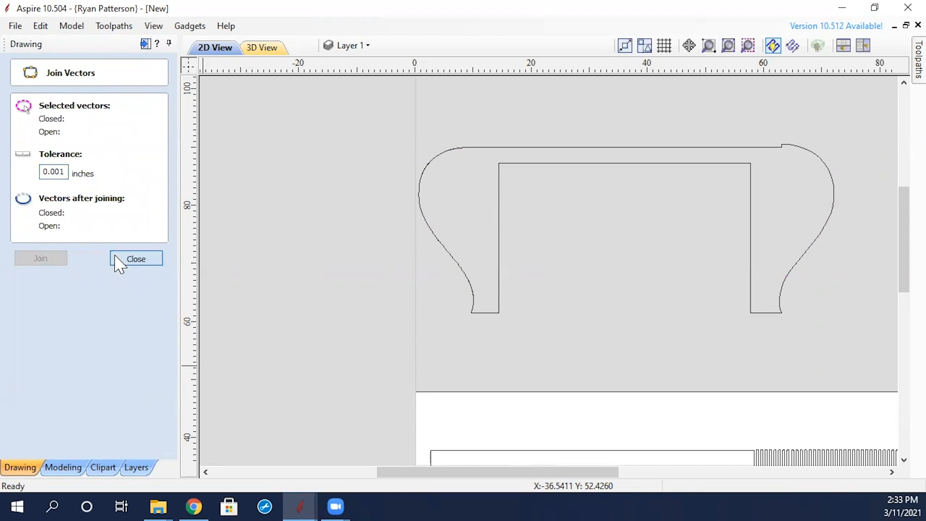
click(500, 215)
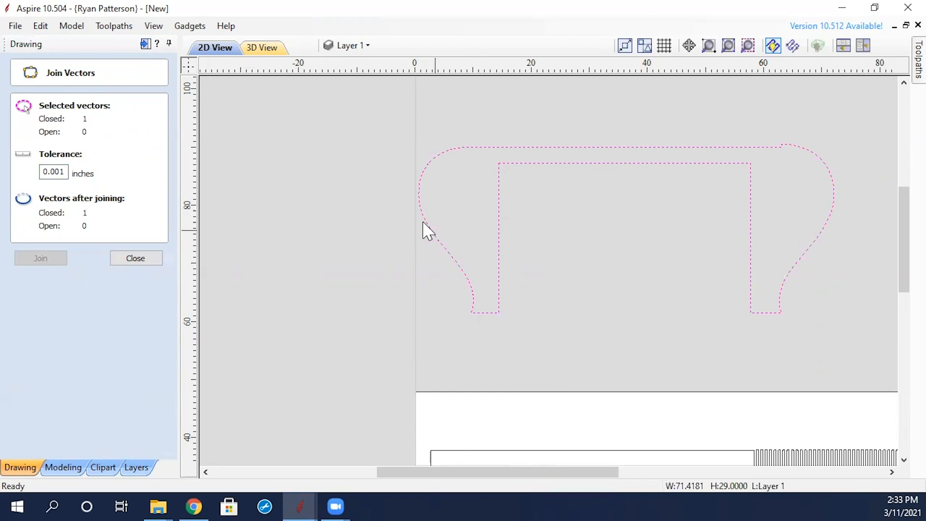
click(156, 259)
Review the joined curved profile and check the selection of the slotted panel's outline.
click(599, 202)
scroll(599, 203, down, 1)
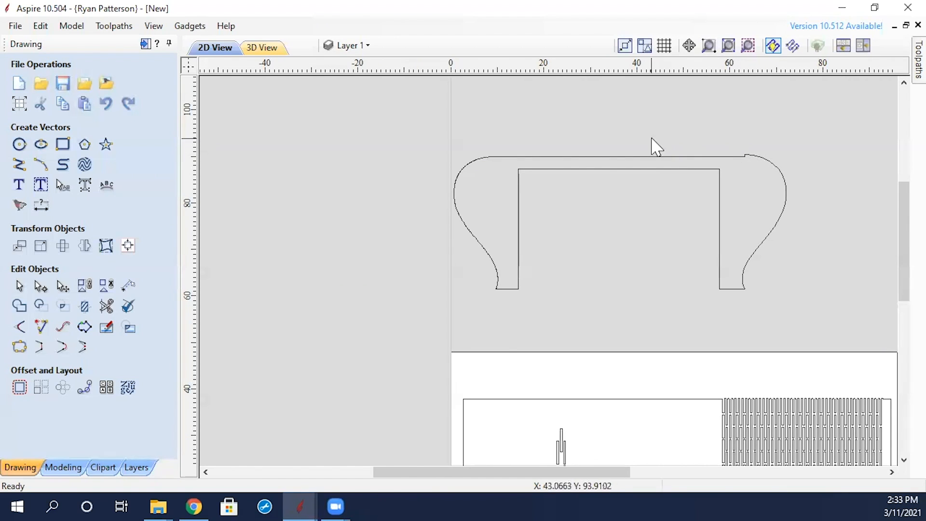
scroll(663, 204, down, 1)
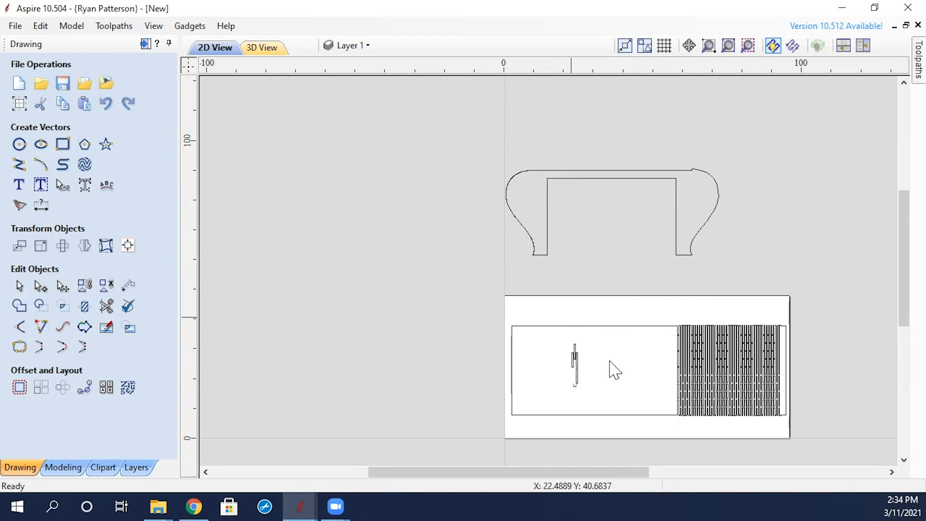
click(642, 328)
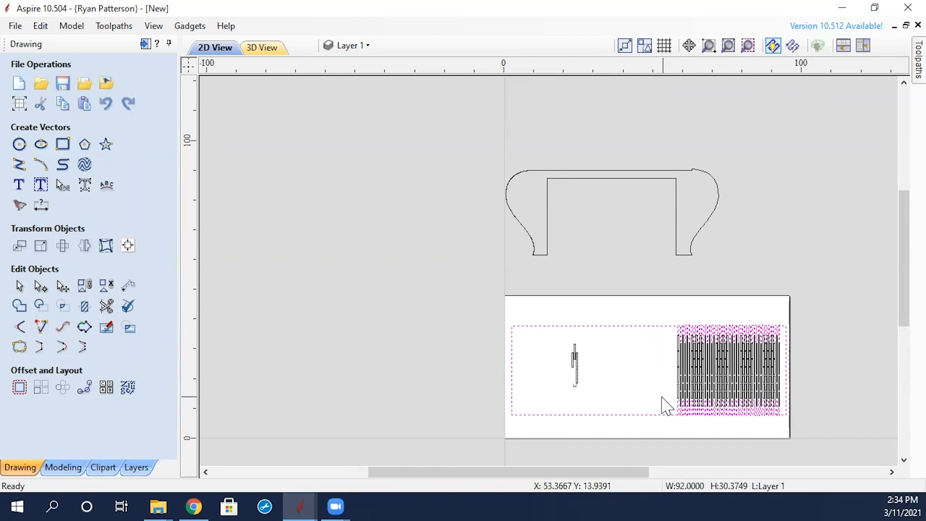
click(641, 377)
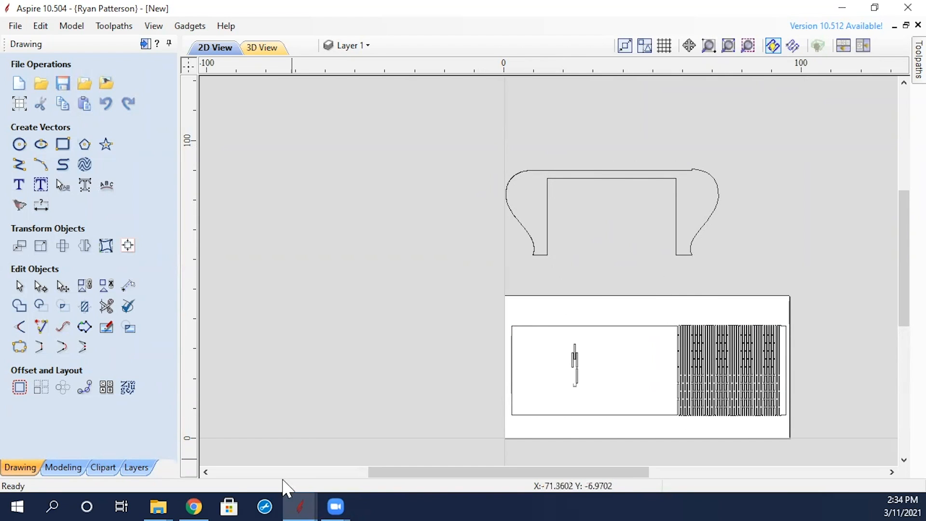
Switch to Google Photos in the browser and examine the side photo of the finished slotted, curved desk panel.
click(194, 507)
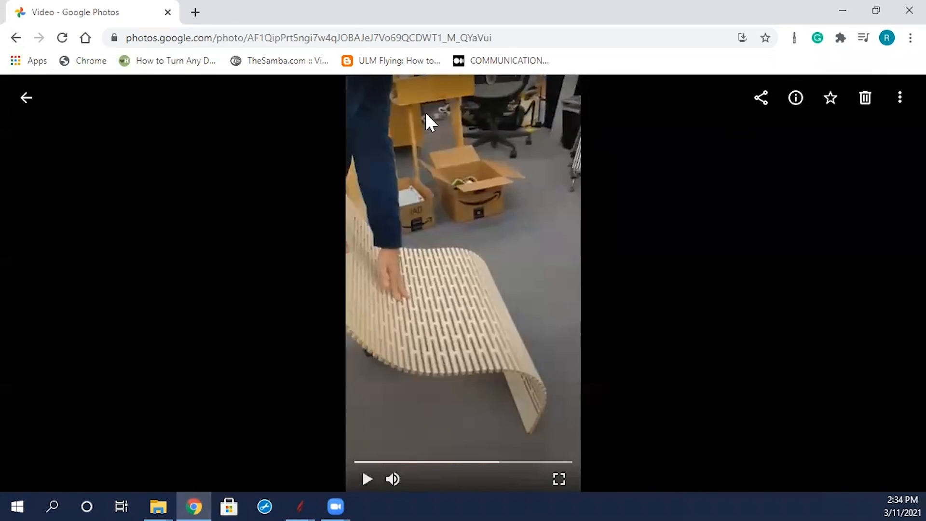
click(28, 99)
scroll(600, 242, down, 5)
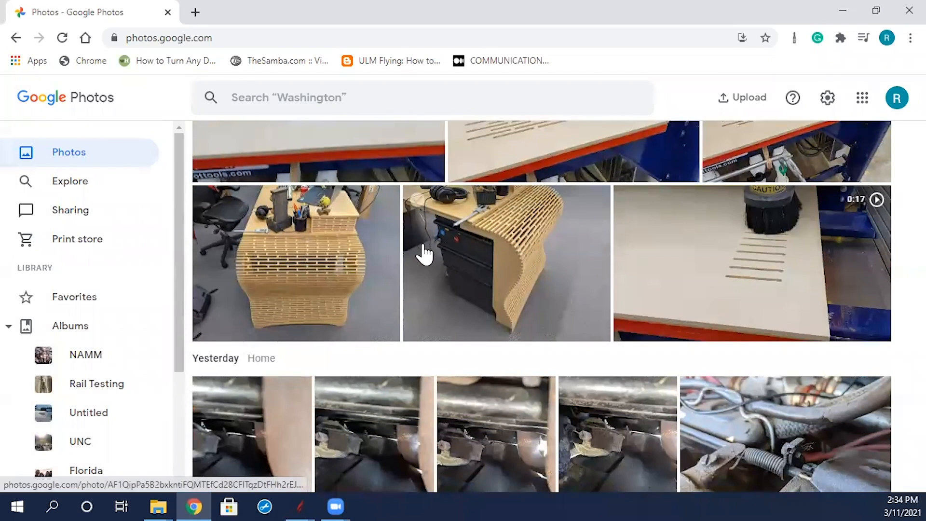
click(457, 236)
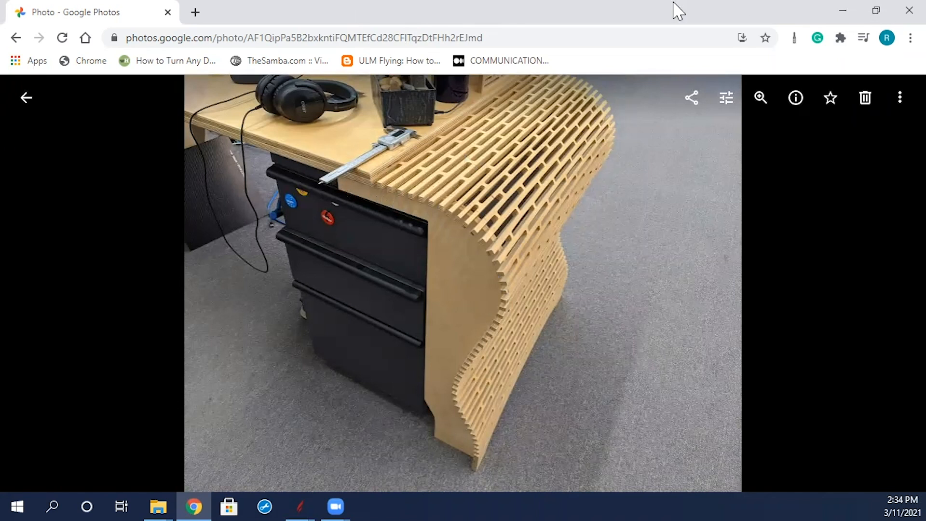
click(839, 15)
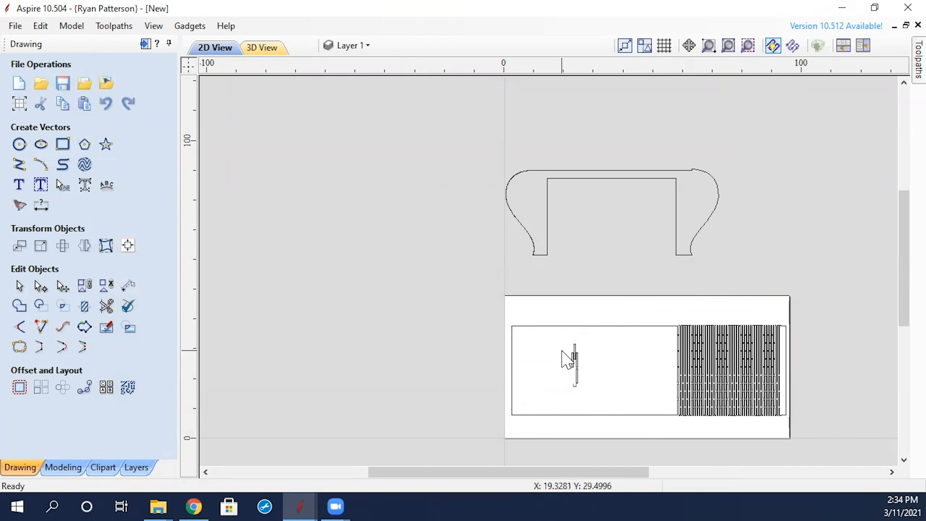
Move the closed curved profile straight up, farther above the material sheet.
click(676, 227)
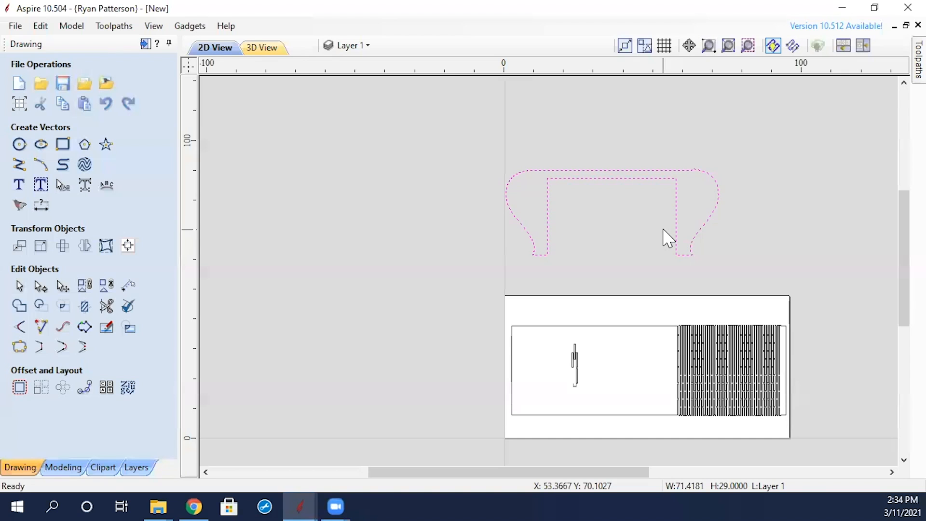
click(653, 179)
drag(651, 178, 651, 138)
click(808, 166)
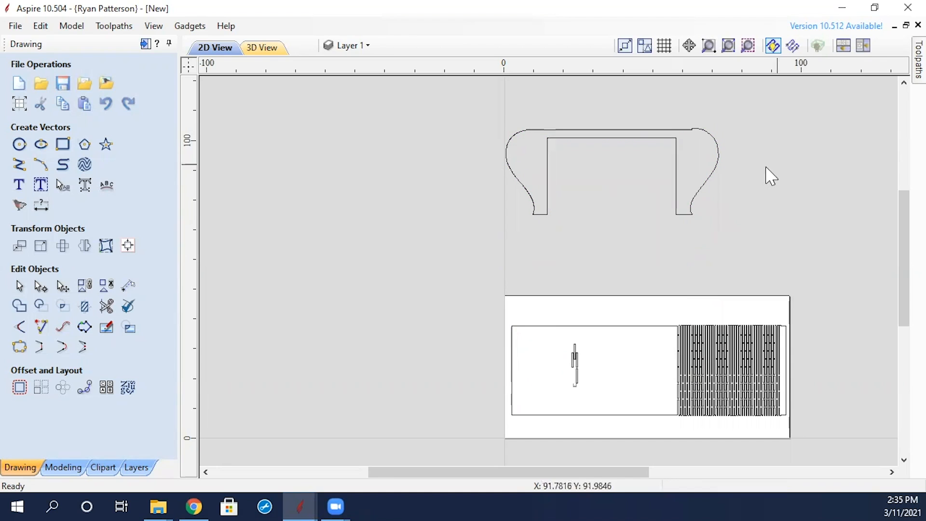
Delete the small leftover slot vectors inside the empty part of the panel outline.
click(718, 167)
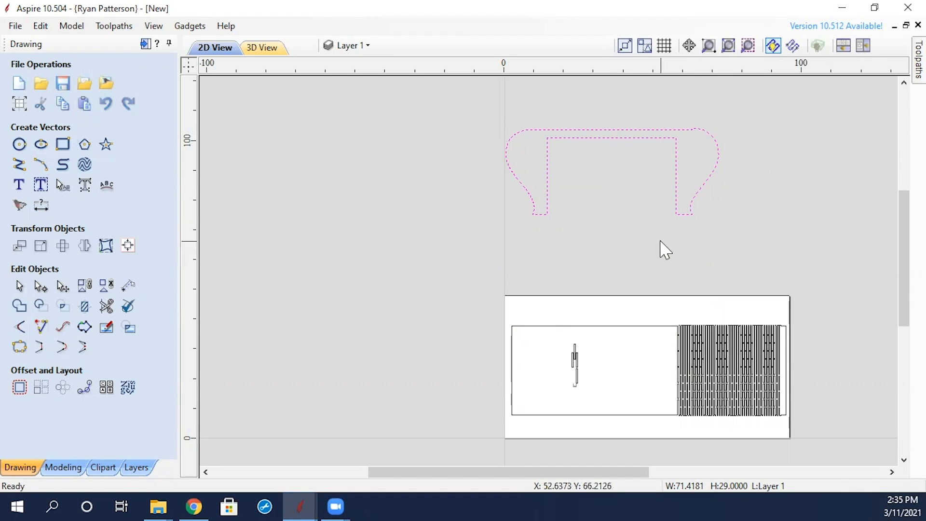
drag(526, 286, 613, 411)
key(Delete)
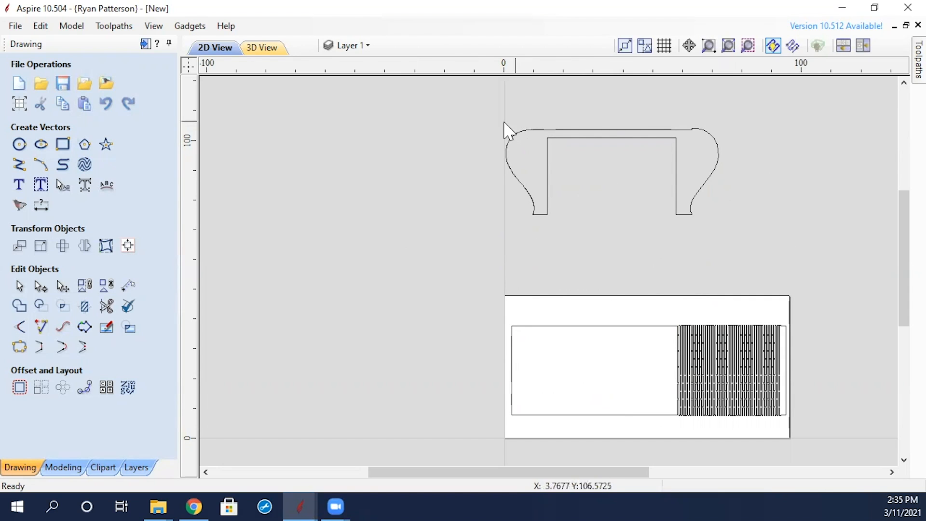
Start nesting with all vectors, pick out the slotted panel with its slots, and set its number of copies to 2.
drag(424, 110, 830, 439)
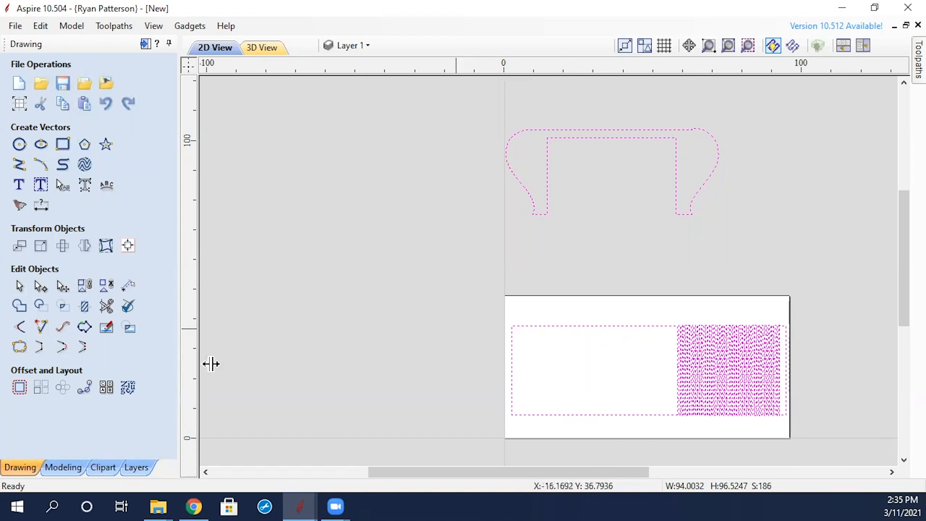
click(128, 389)
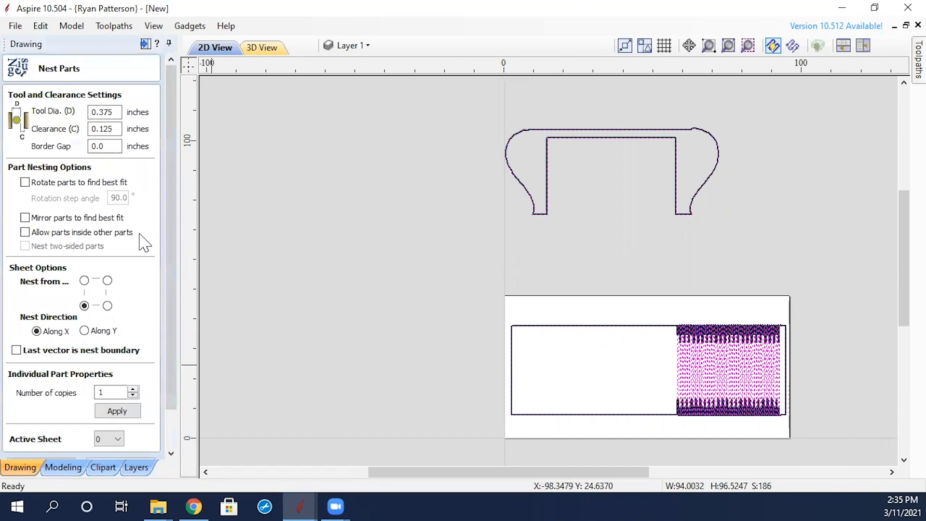
click(480, 227)
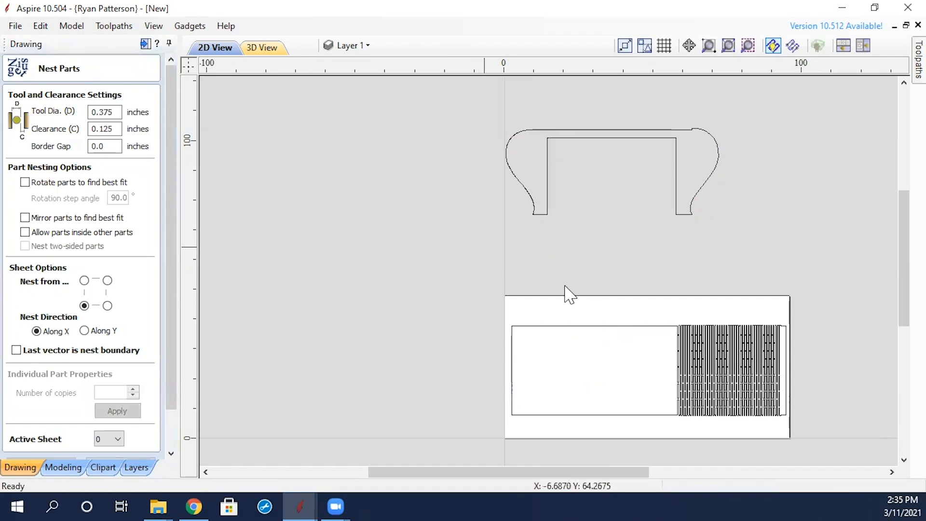
mouse_move(490, 289)
mouse_down()
mouse_move(896, 405)
mouse_move(863, 437)
mouse_up()
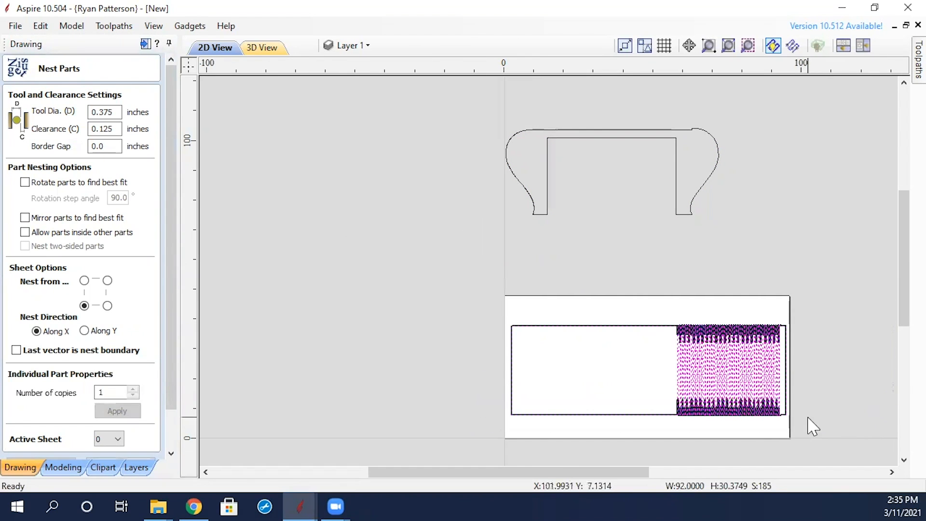
click(107, 392)
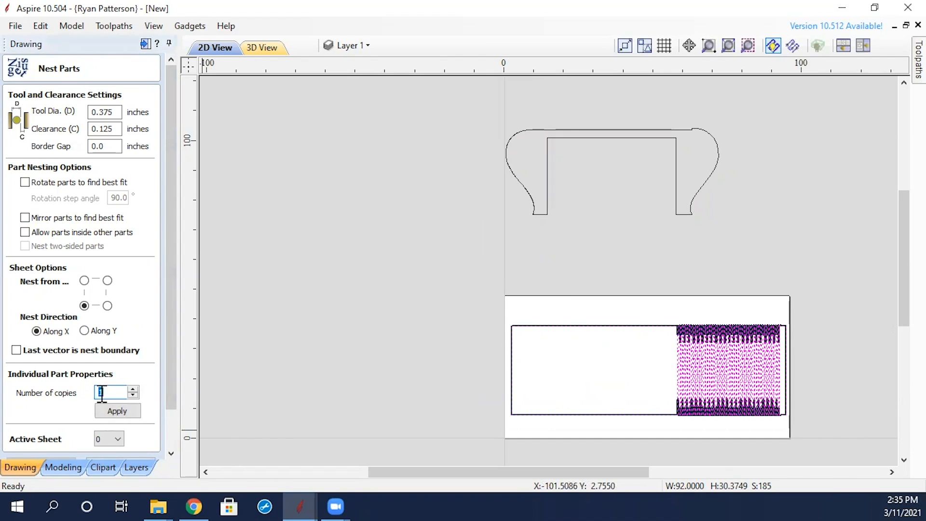
click(114, 412)
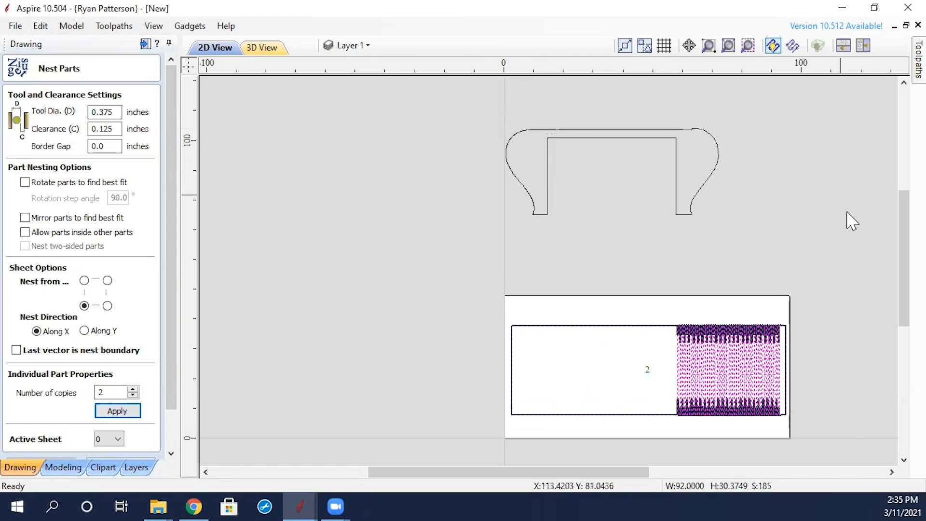
Set the number of nesting copies for the curved side profile to 2.
click(855, 259)
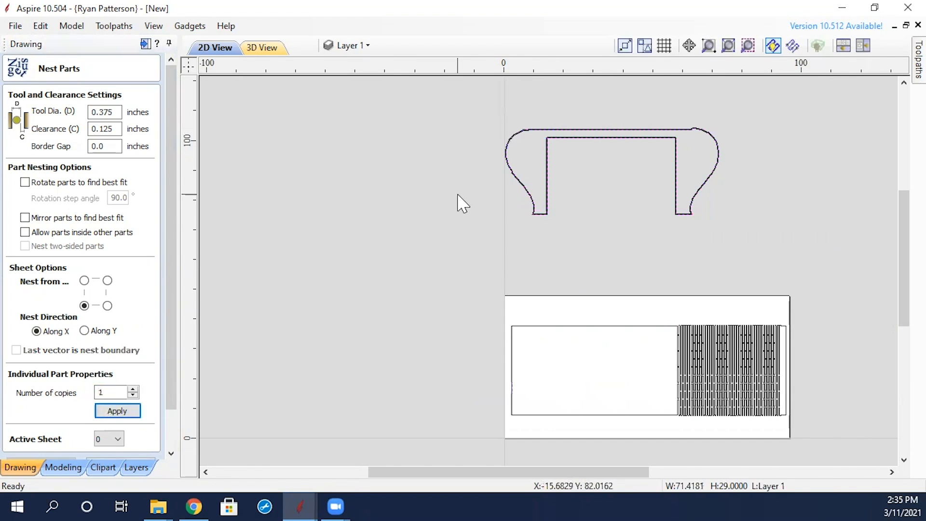
double_click(112, 392)
click(116, 411)
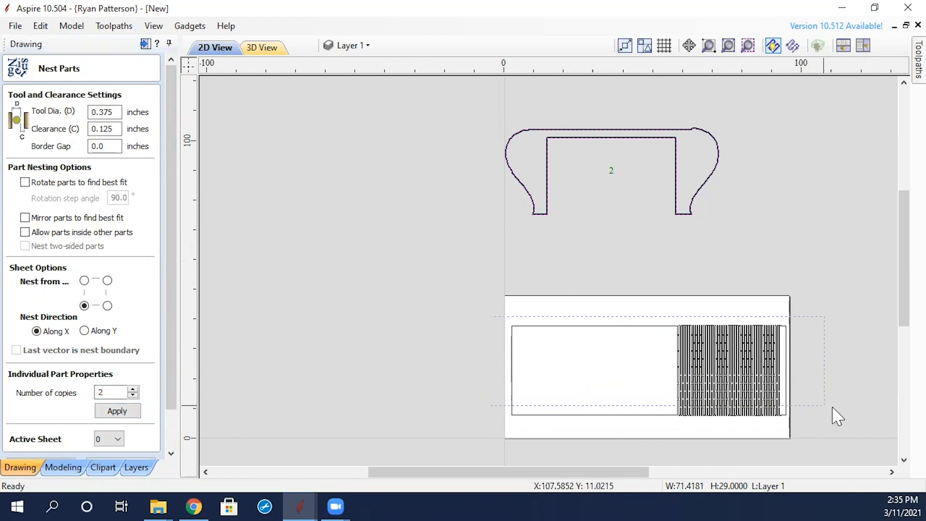
Select both the slotted panel and the curved profile for nesting and set the border gap to 0.25 inches.
click(699, 396)
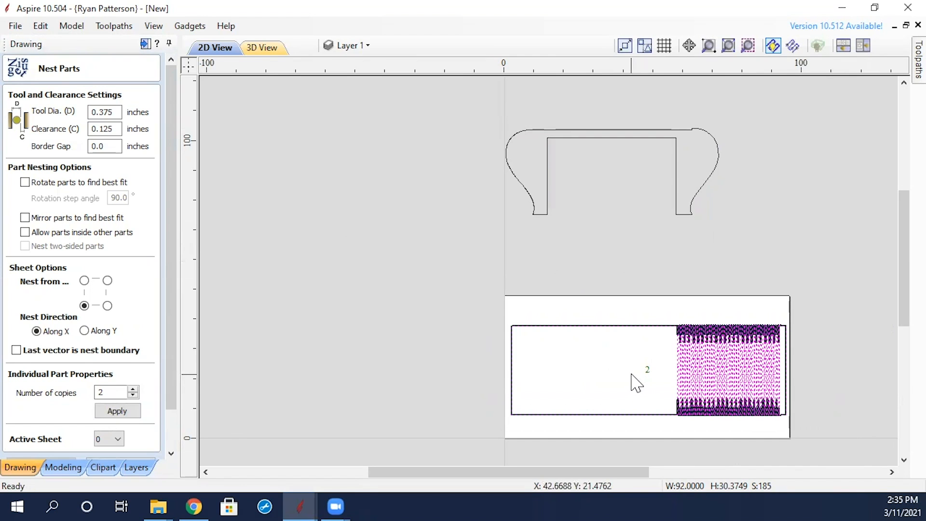
drag(741, 107, 434, 249)
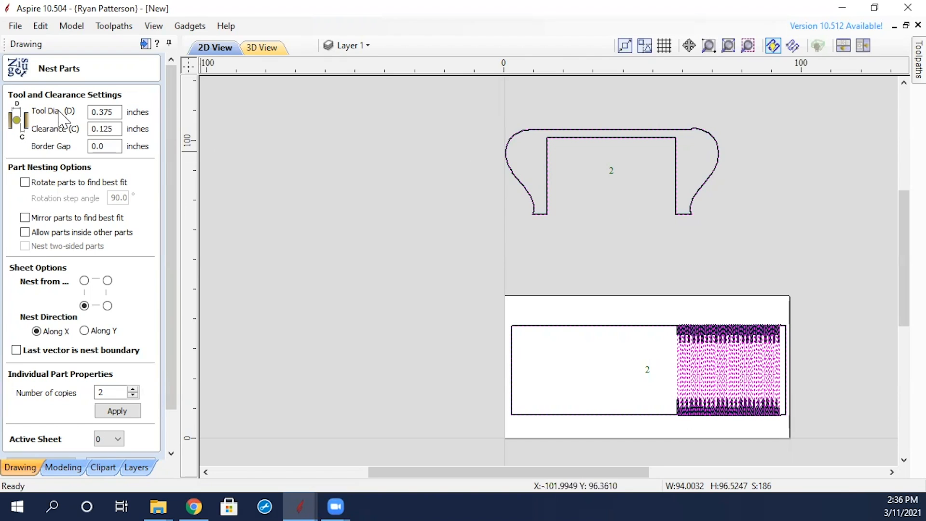
click(120, 112)
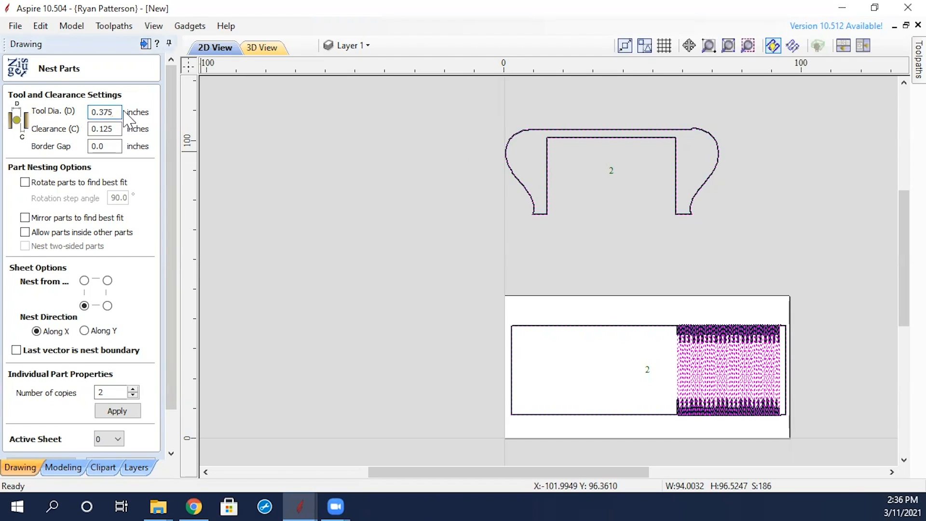
drag(118, 114, 80, 131)
drag(119, 130, 85, 145)
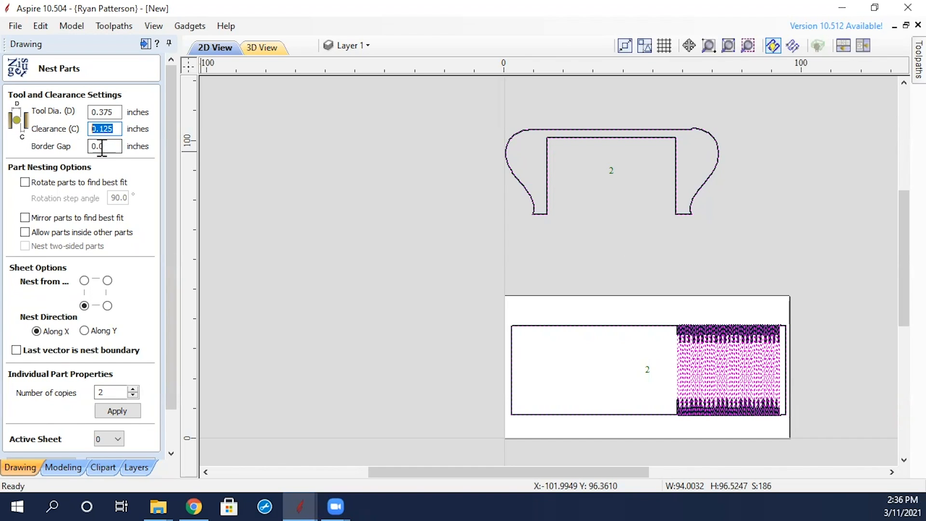
key(Tab)
text(.25)
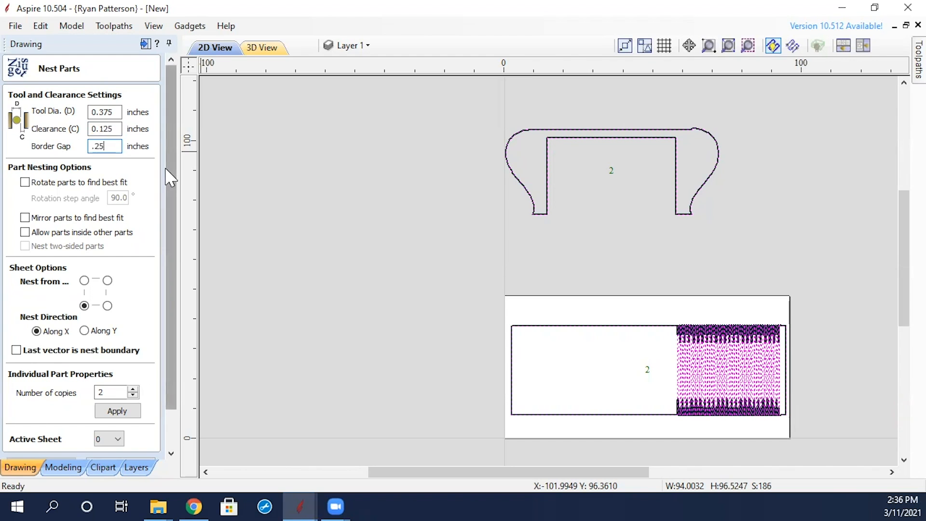
Allow nested parts to be rotated in 90° steps and mirrored for best fit, without placing parts inside other parts.
drag(172, 178, 169, 184)
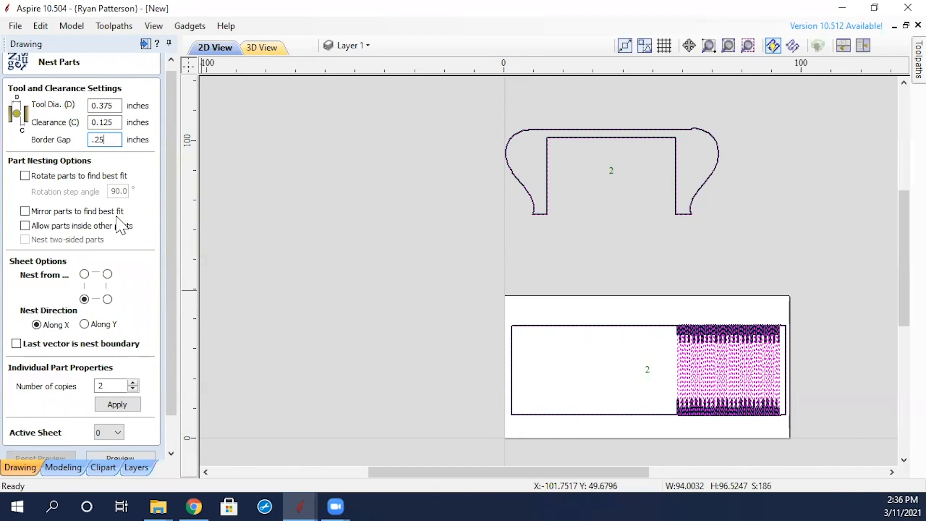
click(24, 176)
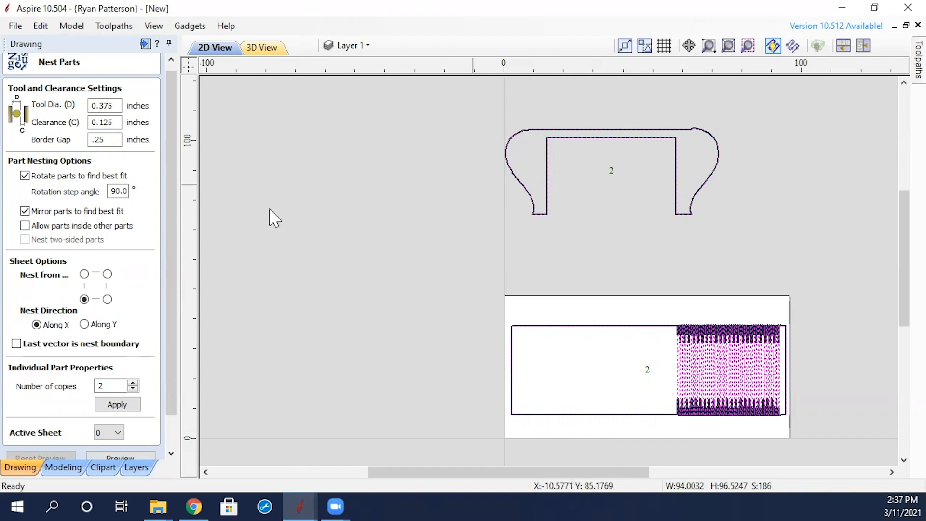
click(24, 226)
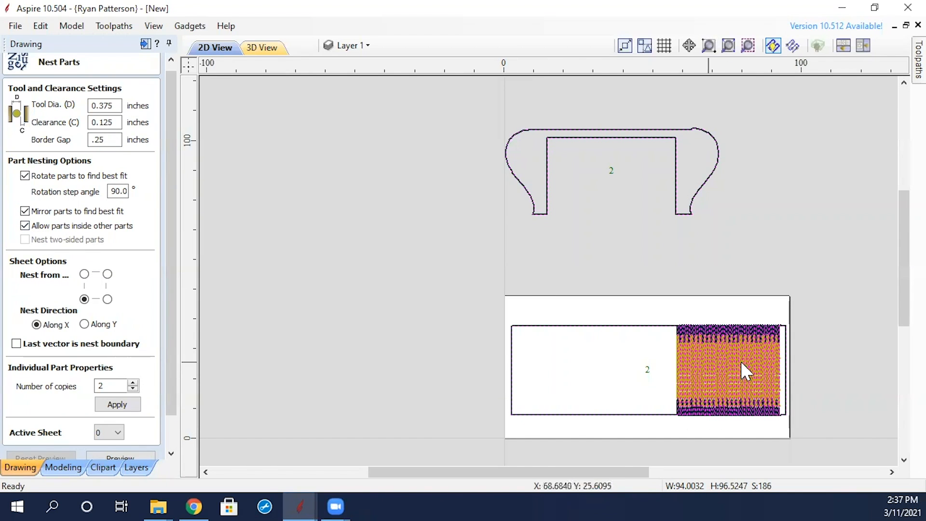
click(25, 227)
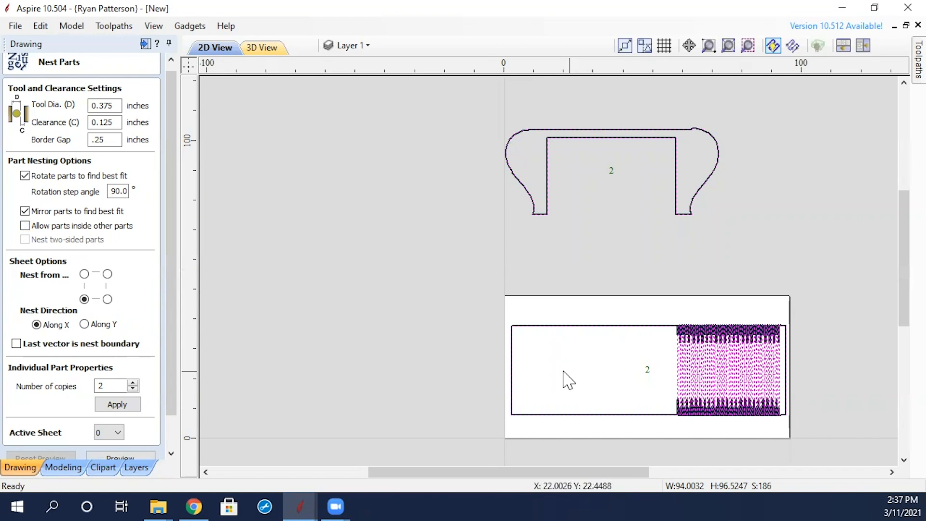
Preview the nested layout, review all of its sheets, and accept the nesting.
drag(170, 269, 170, 321)
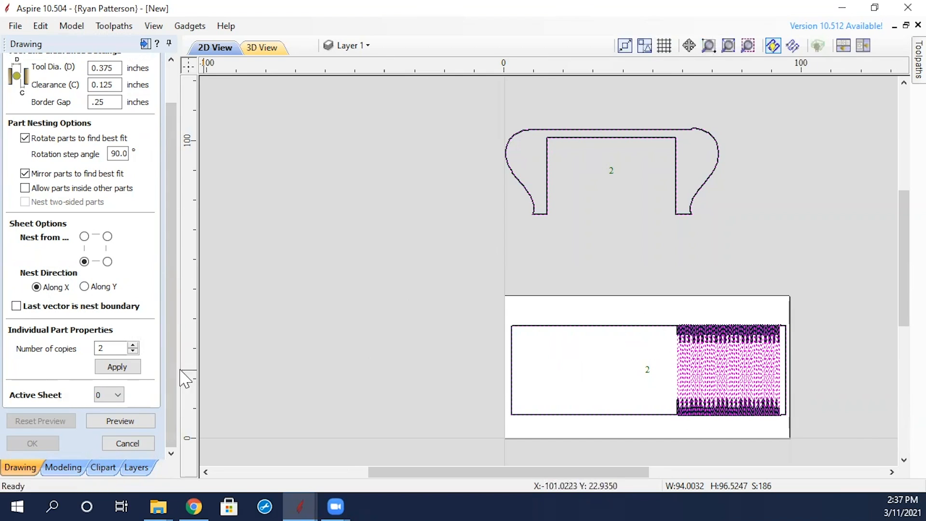
click(120, 422)
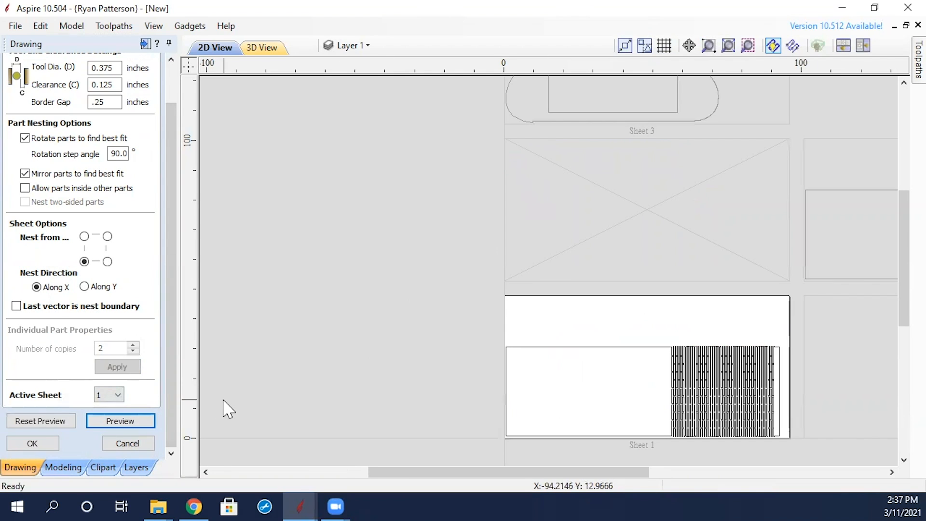
scroll(424, 356, down, 2)
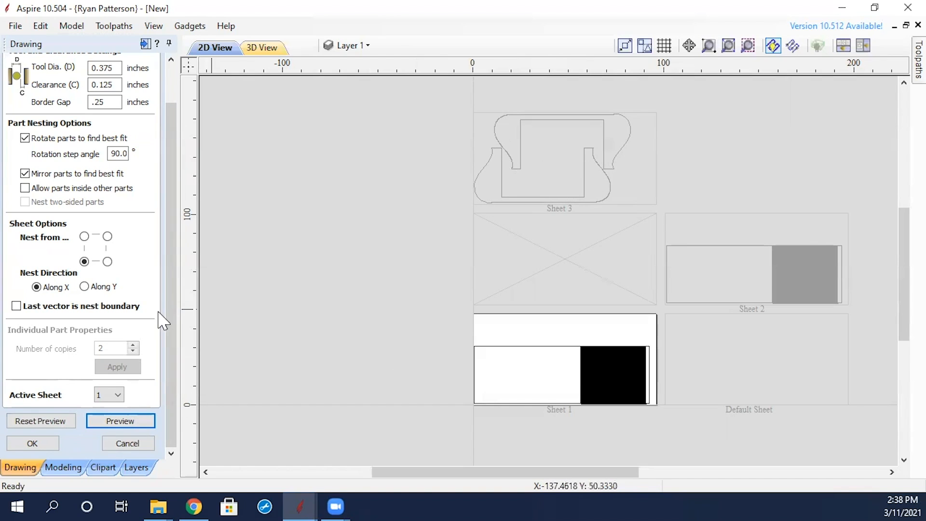
click(56, 445)
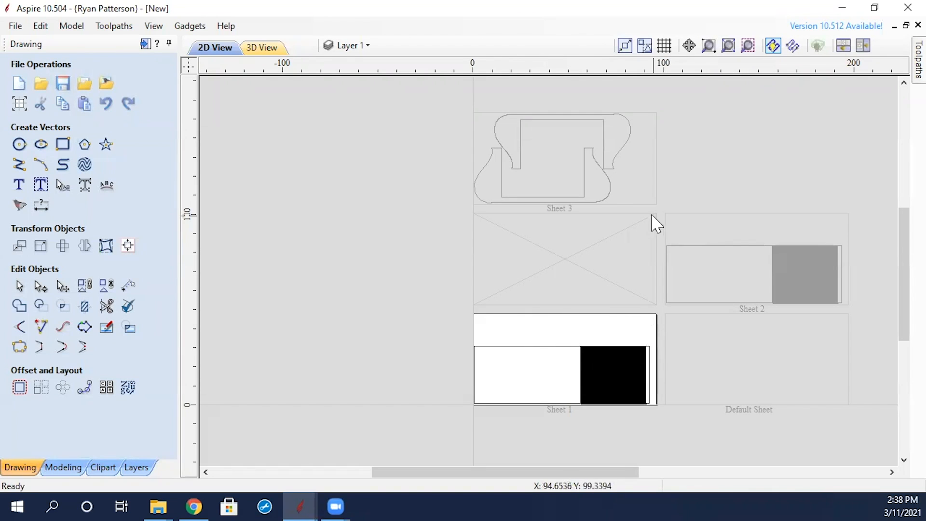
Switch the active sheet to Sheet 3, back to Sheet 1, and finally to Sheet 3 with the curved profiles.
click(619, 189)
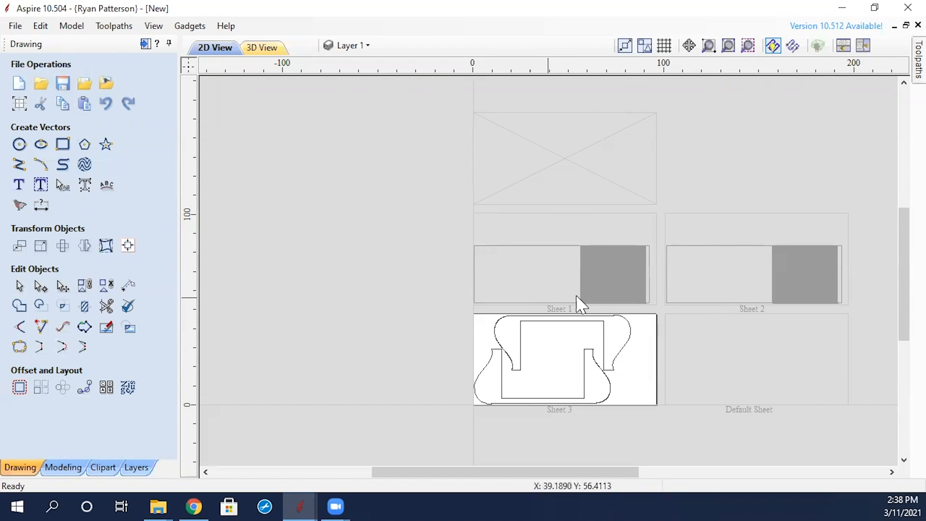
click(588, 280)
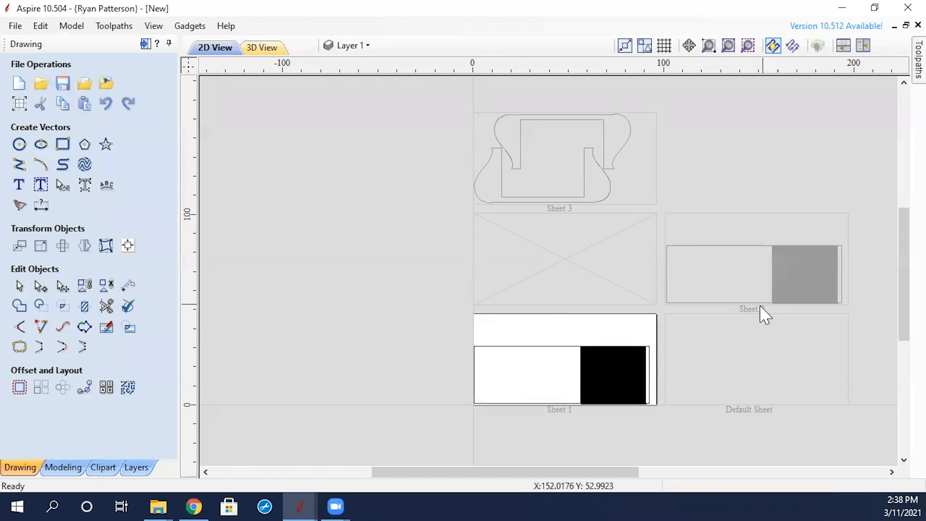
click(639, 190)
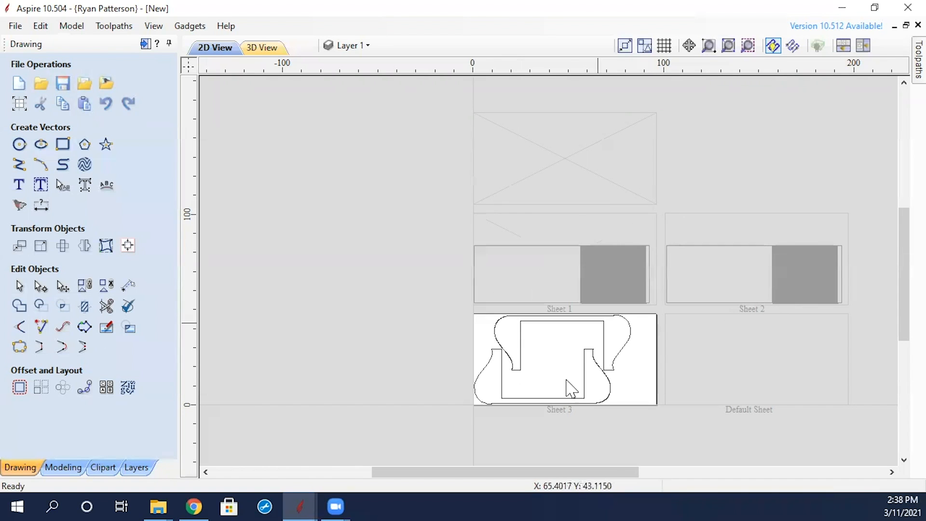
Move the upper curved profile on Sheet 3 down and to the right so its leg sits inside the lower profile's opening.
scroll(568, 398, up, 3)
drag(730, 218, 657, 252)
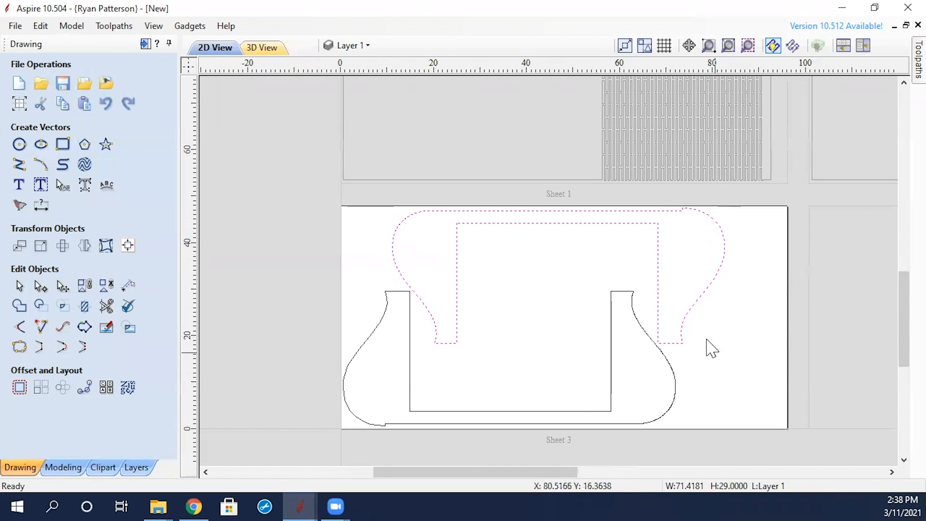
click(695, 311)
drag(580, 219, 629, 281)
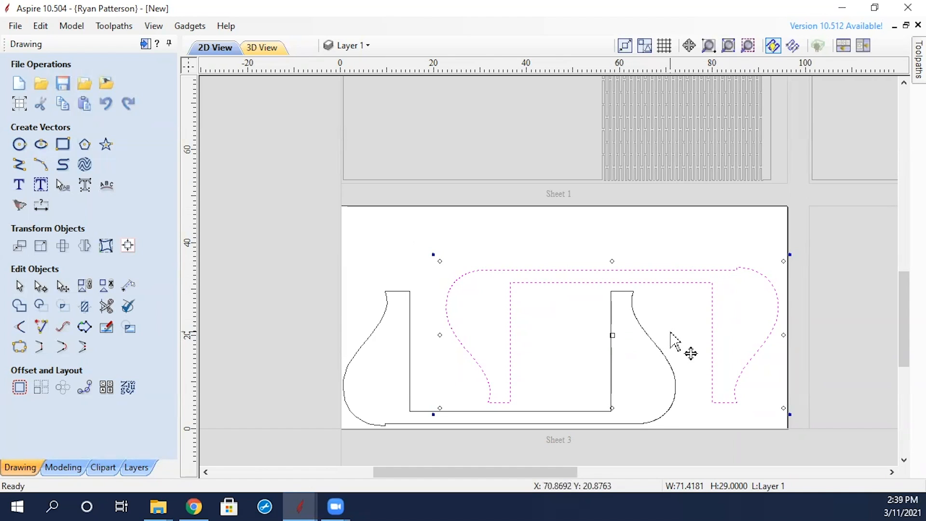
click(675, 246)
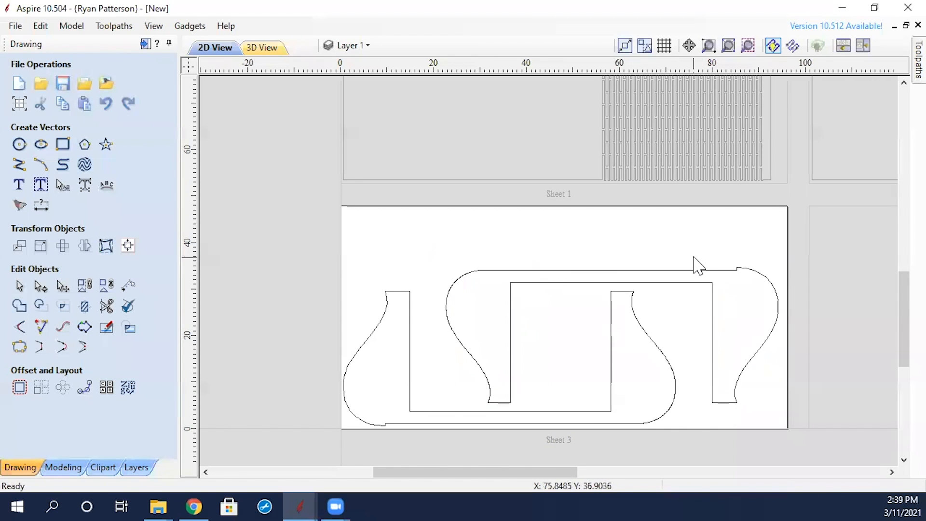
Edit the nodes of both curved profiles on Sheet 3 and make the lower profile's left leg inner corner its start point.
scroll(694, 245, down, 2)
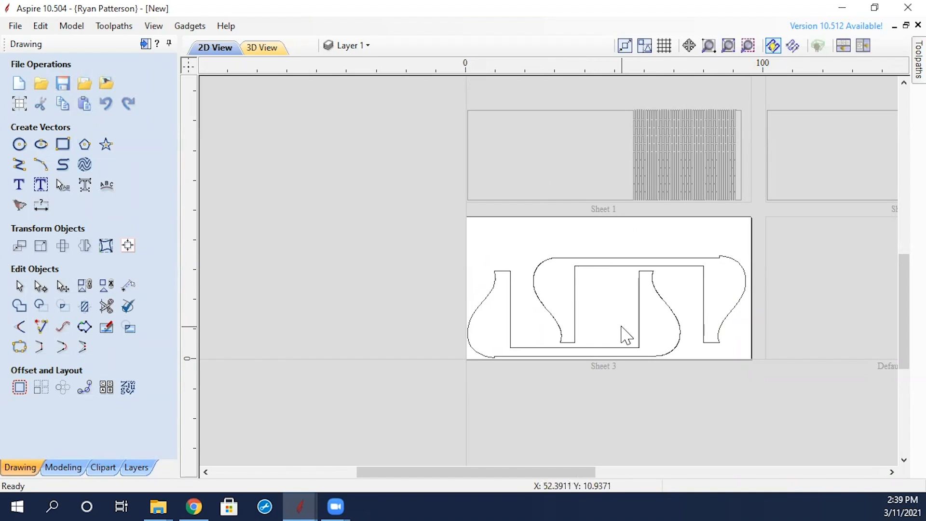
drag(746, 241, 444, 394)
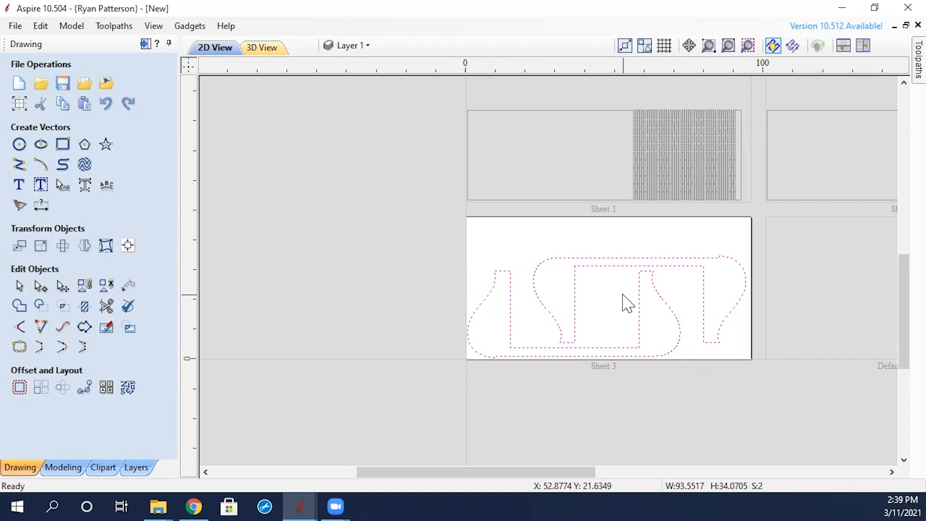
key(n)
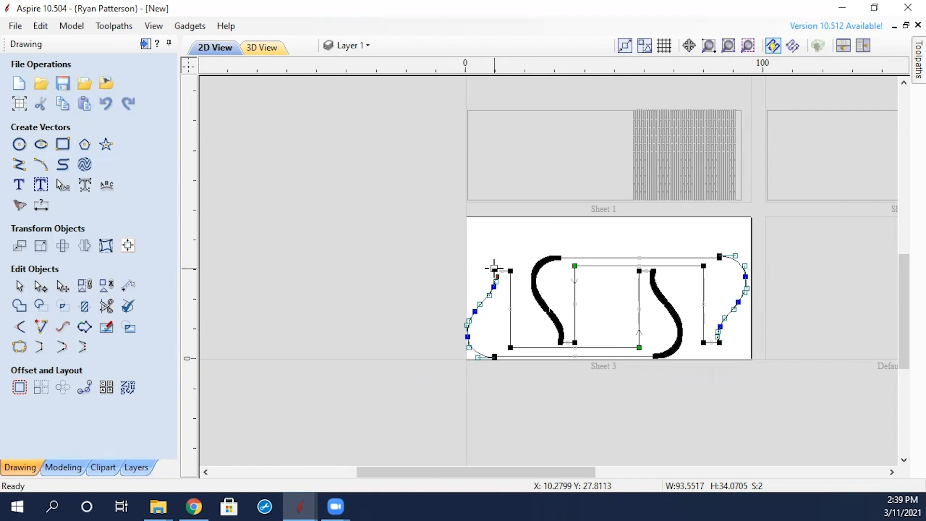
scroll(494, 269, up, 3)
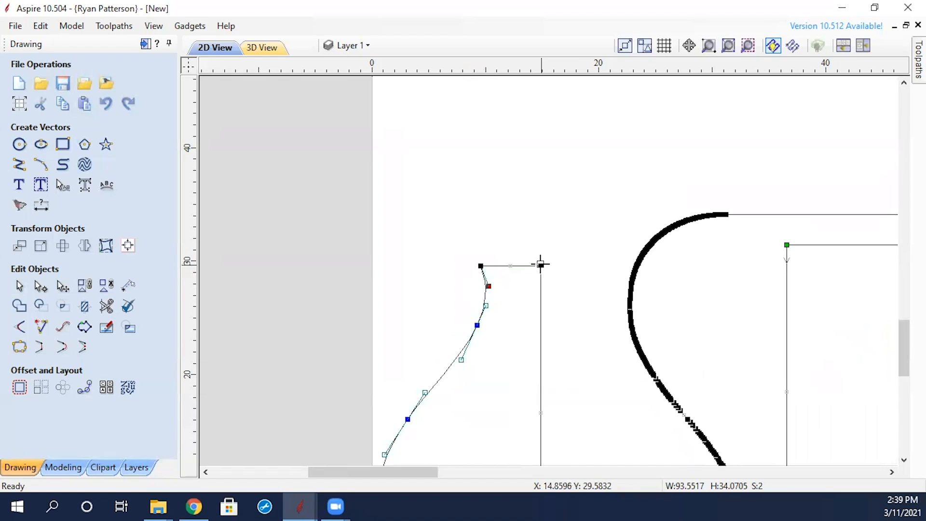
Make the node where the upper profile's left curve meets its long straight edge the start point, and finish node editing.
scroll(724, 231, up, 4)
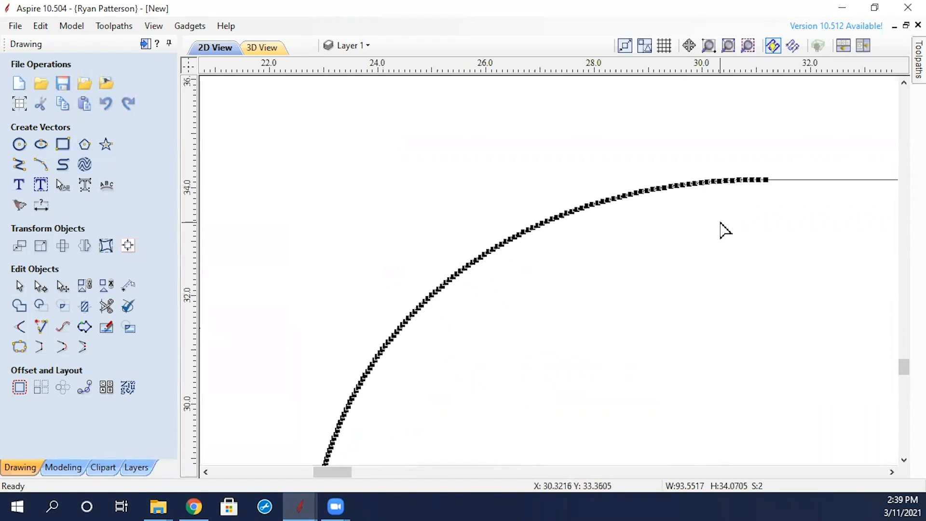
right_click(767, 180)
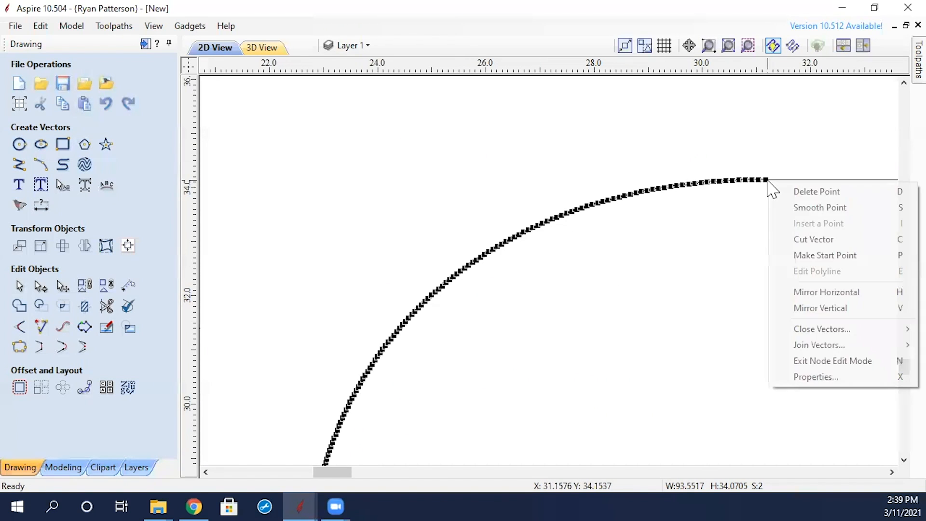
click(826, 255)
scroll(778, 192, down, 1)
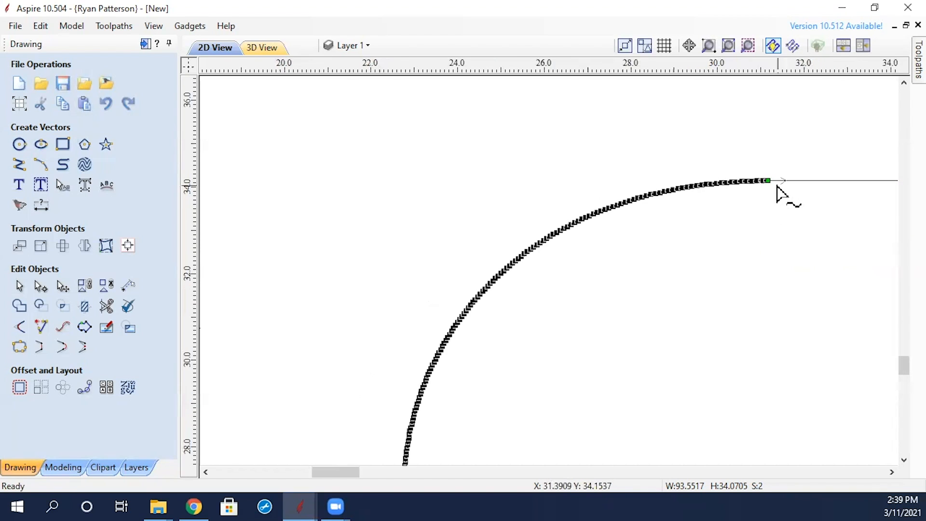
scroll(779, 192, down, 2)
scroll(789, 248, down, 3)
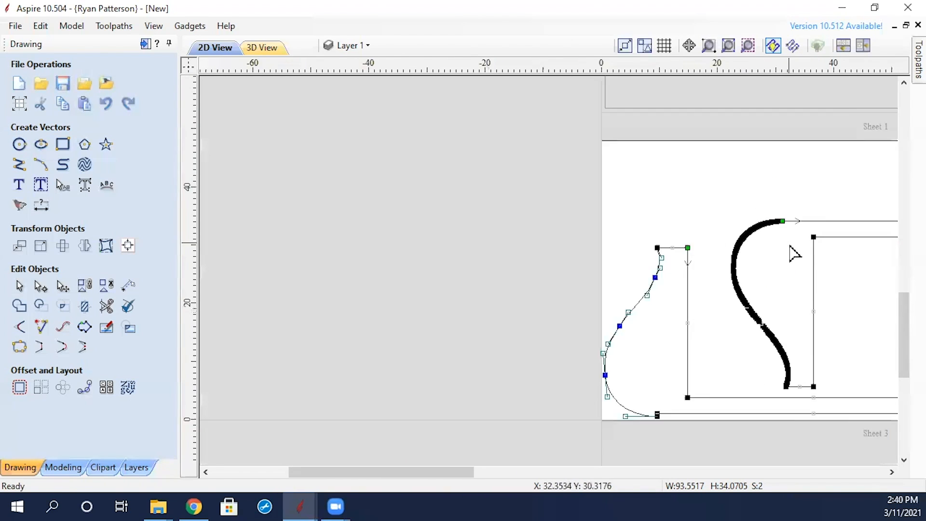
scroll(791, 254, down, 1)
scroll(761, 271, down, 1)
scroll(594, 251, down, 2)
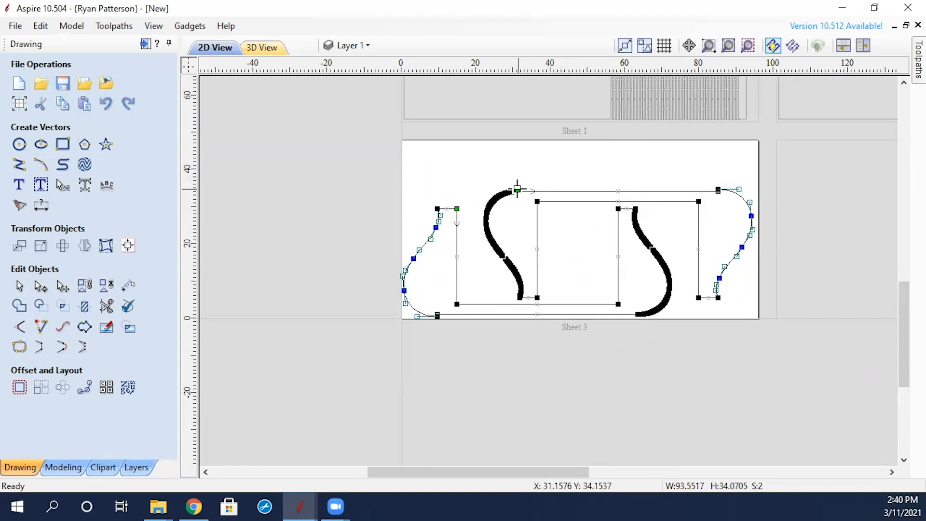
click(840, 205)
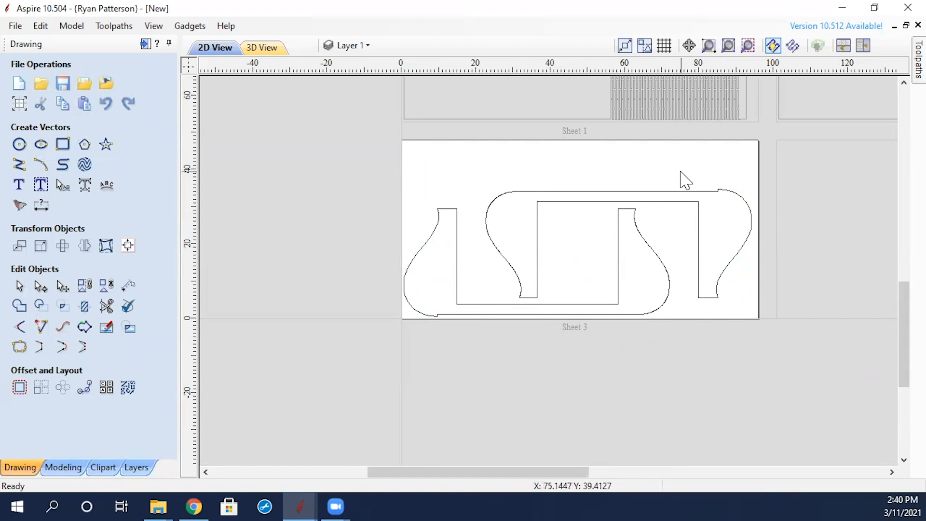
Select the lower curved profile followed by the upper one, and start a 2D profile toolpath for them.
click(662, 269)
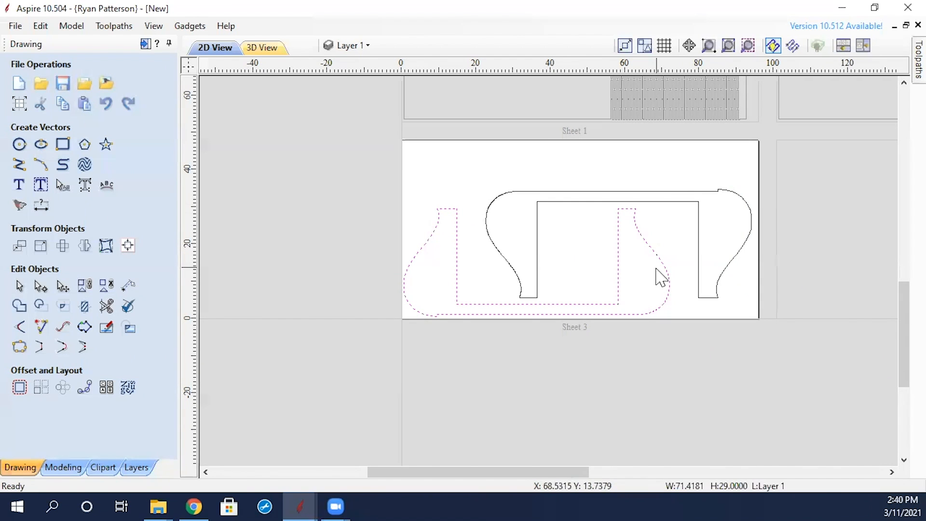
shift+click(602, 191)
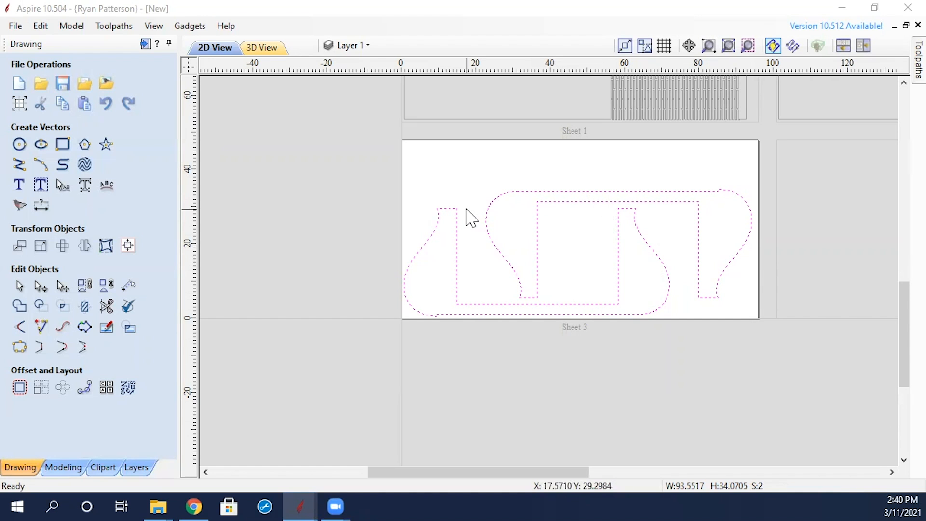
middle_drag(579, 248, 524, 246)
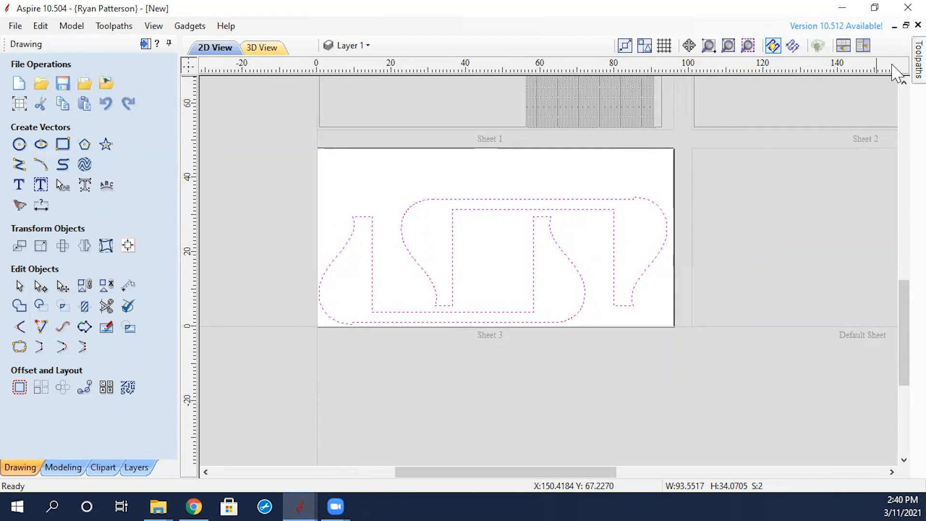
click(919, 58)
click(900, 43)
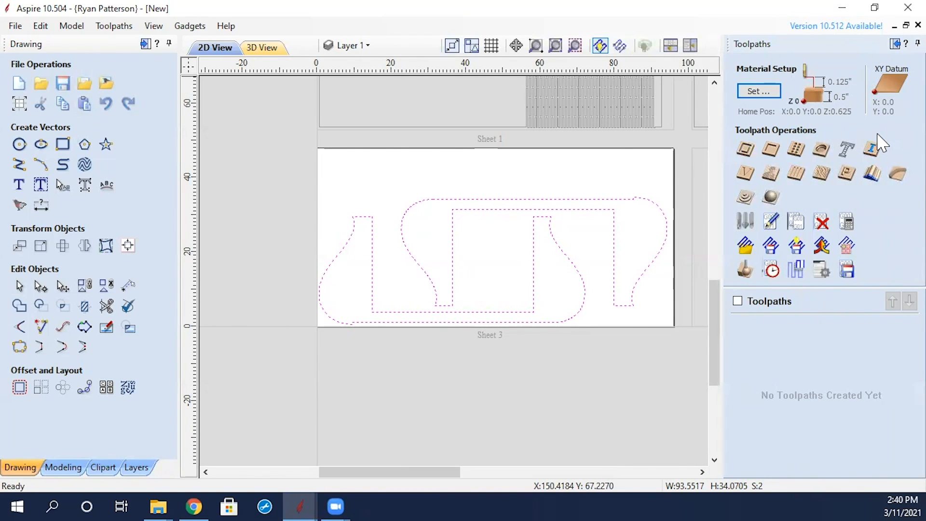
click(746, 150)
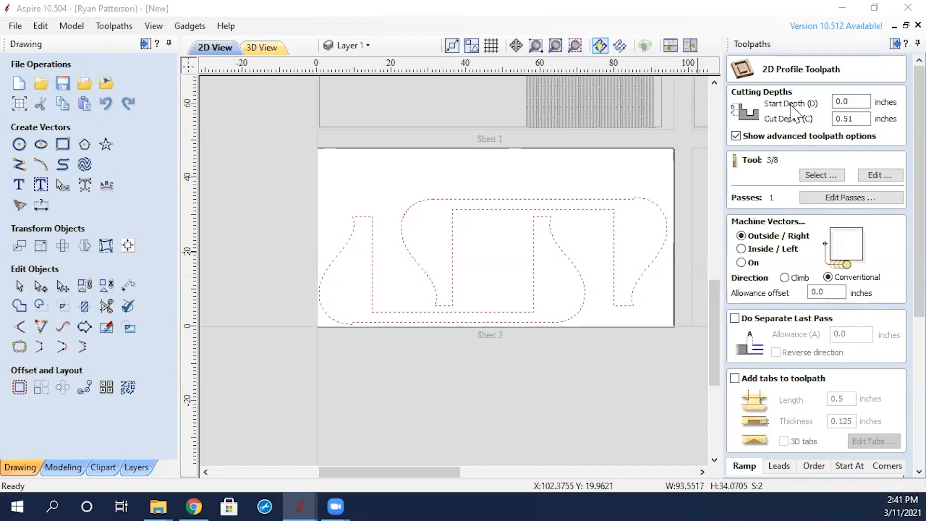
Check the toolpath's start and cut depths and review the 3/8 end mill's parameters in the tool database.
click(853, 99)
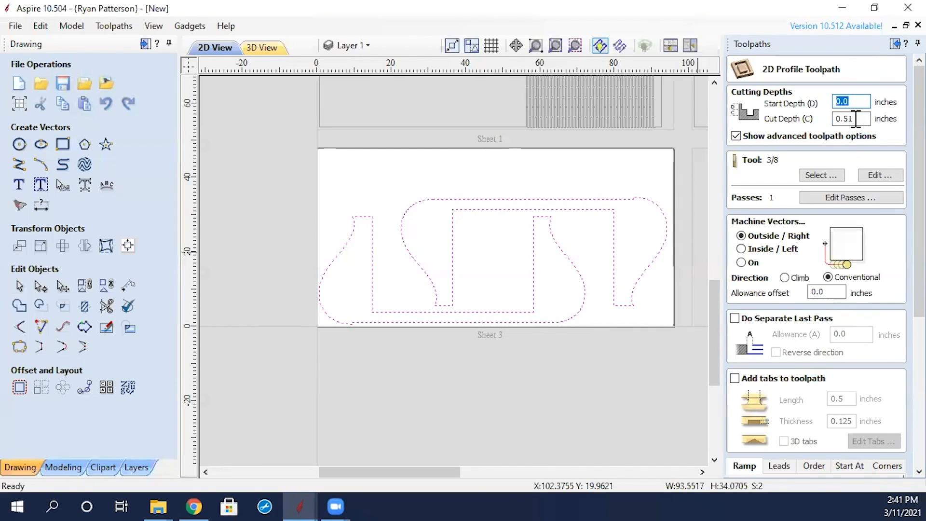
drag(856, 118, 816, 102)
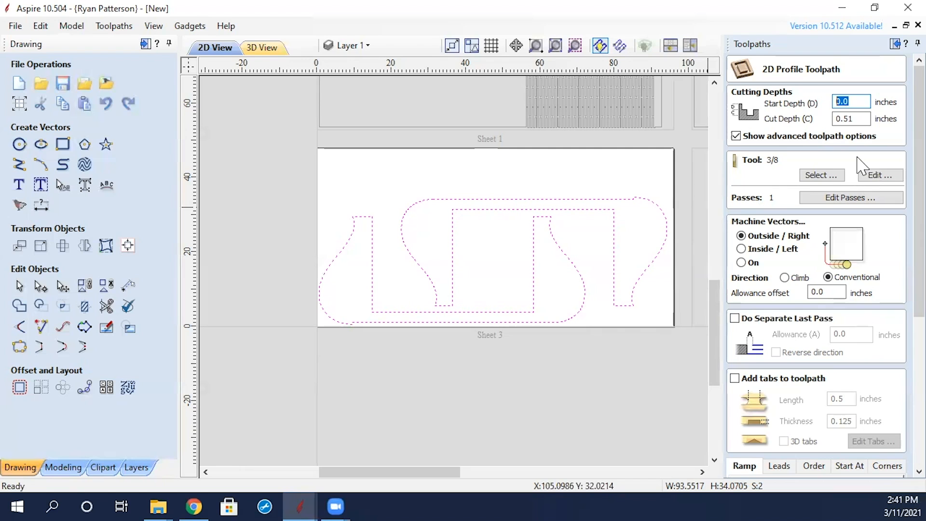
drag(850, 118, 862, 118)
click(820, 175)
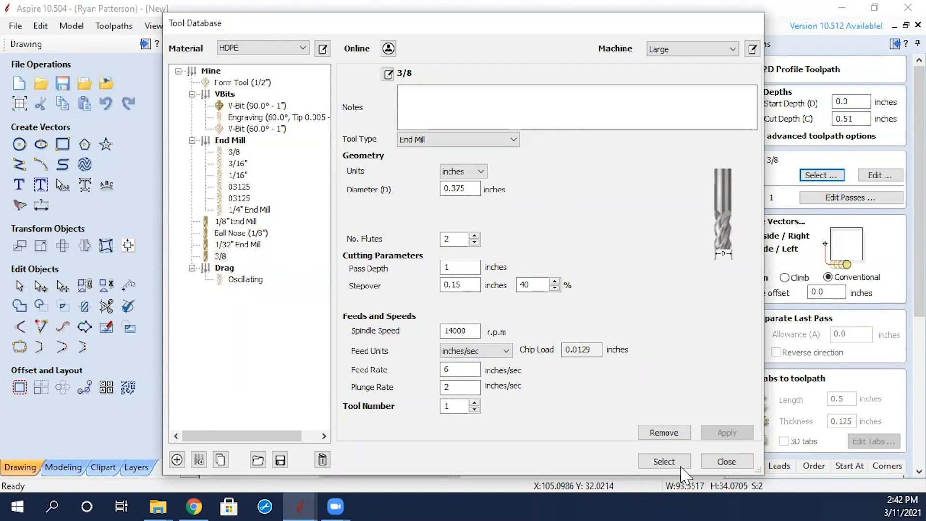
click(726, 462)
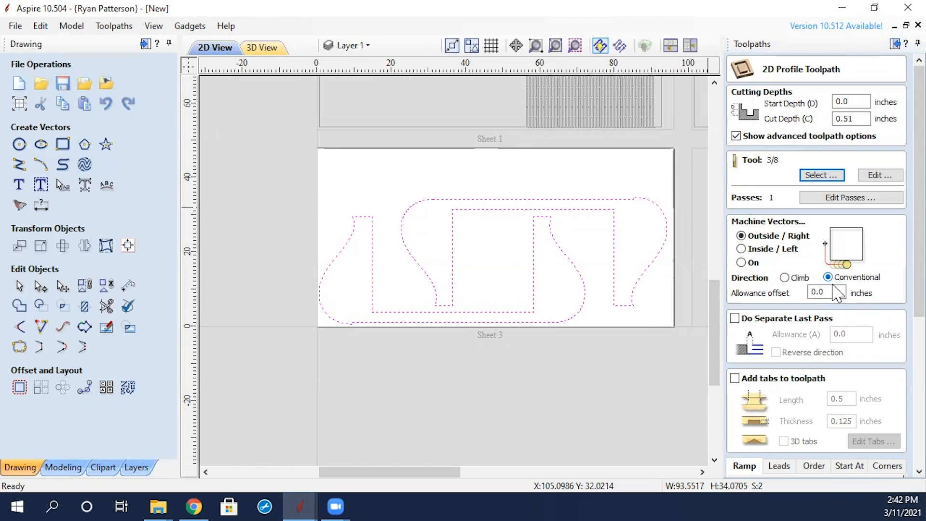
Add smooth ramps with a 1.0 inch distance to the profile toolpath.
scroll(831, 290, down, 1)
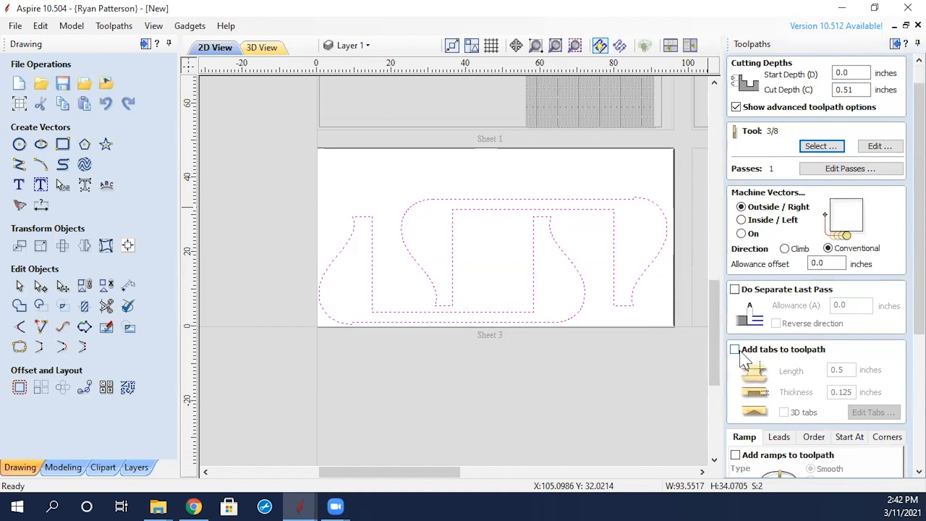
scroll(782, 366, down, 1)
scroll(810, 362, down, 1)
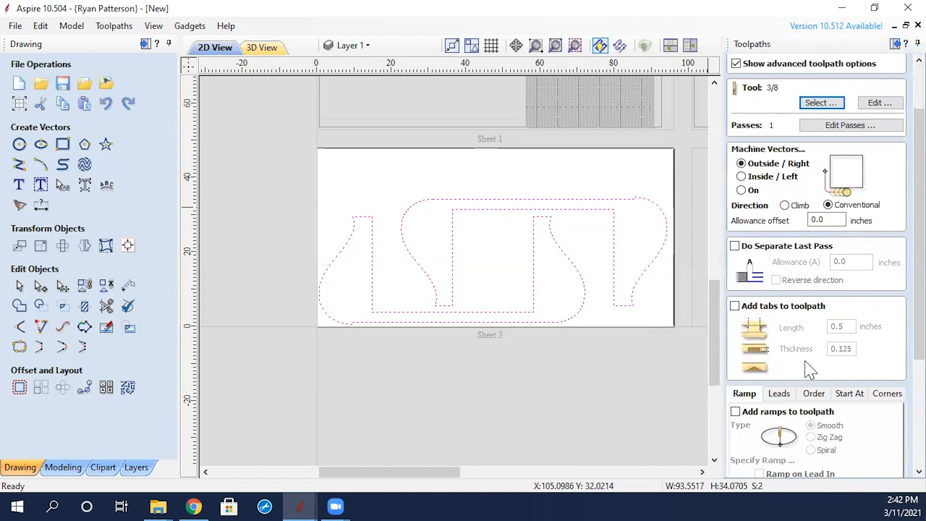
scroll(820, 362, down, 2)
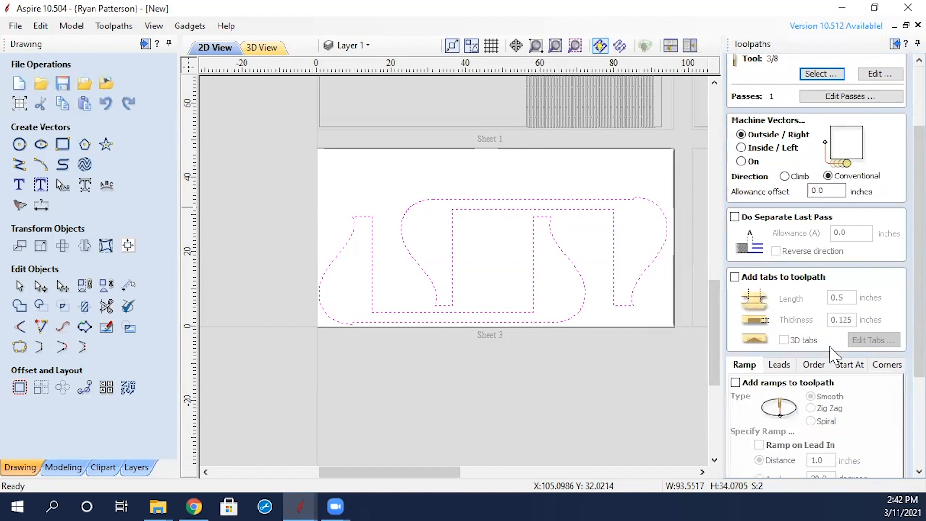
scroll(833, 355, down, 1)
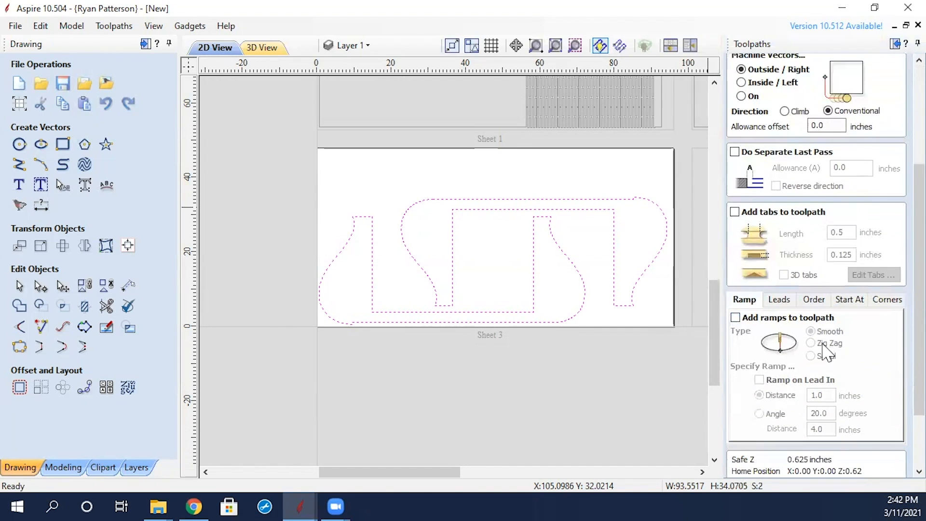
click(736, 317)
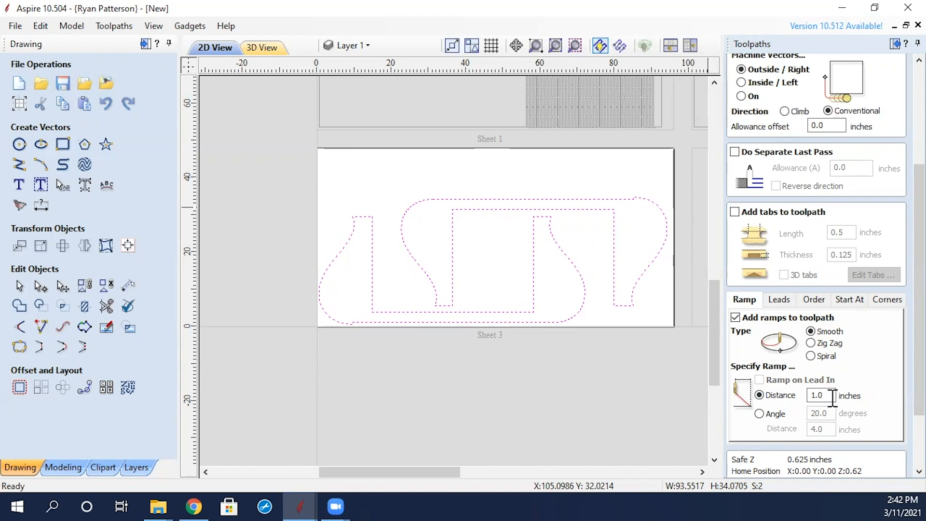
Check the start point options and restrict the toolpath's cutting order to Vector Selection Order only.
click(851, 303)
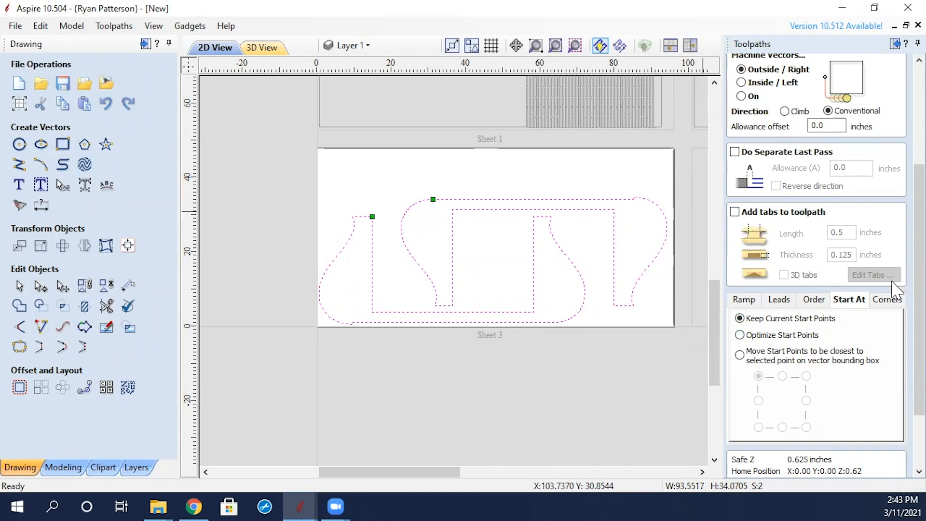
click(815, 299)
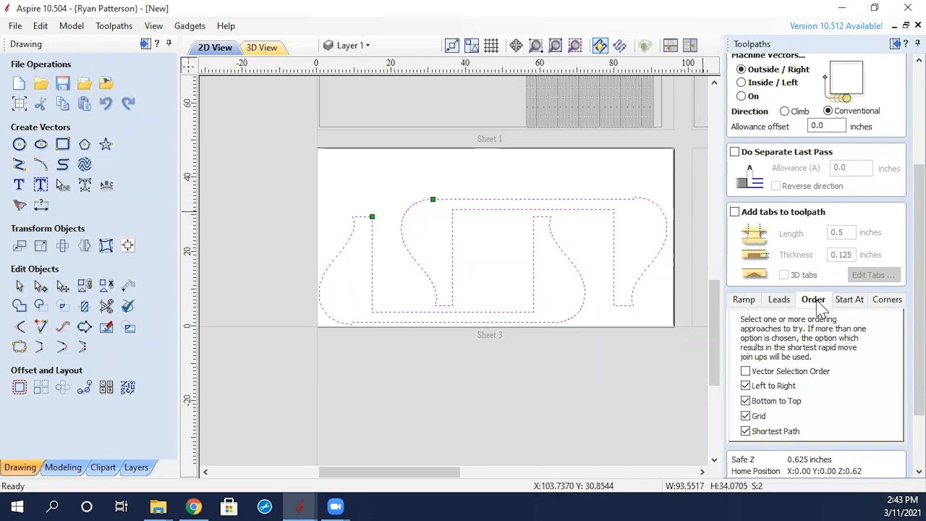
click(745, 400)
click(745, 416)
click(745, 431)
click(745, 371)
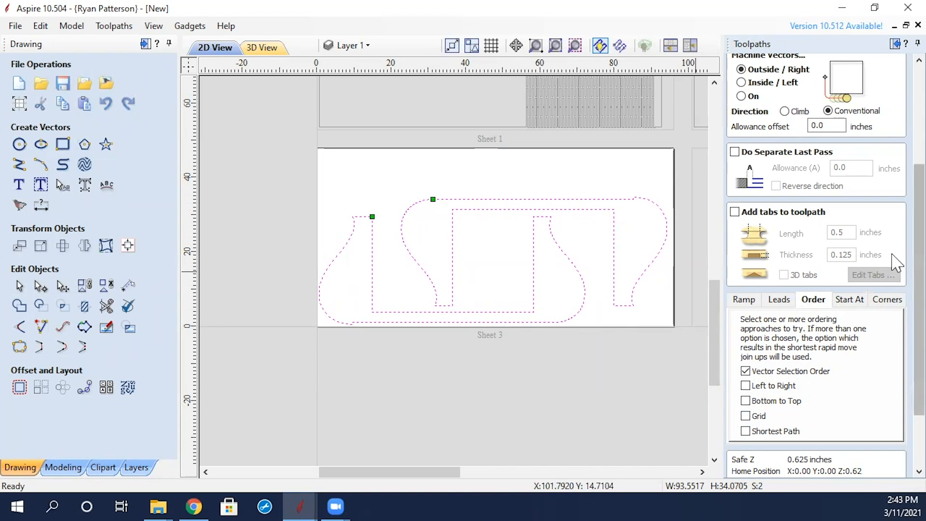
Name the toolpath Cut and calculate it, accepting that the tool will cut through the material.
scroll(895, 333, down, 3)
drag(892, 327, 892, 368)
drag(808, 439, 740, 437)
text(Cut)
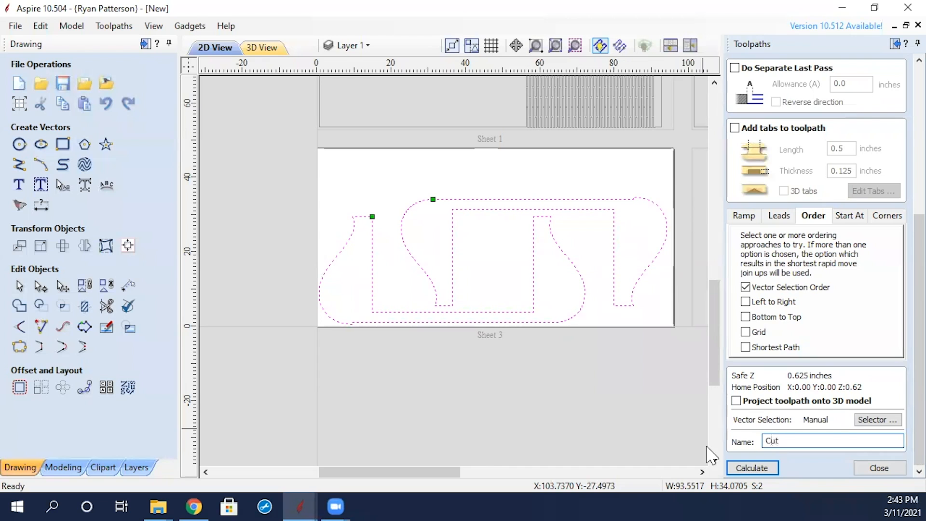
click(751, 468)
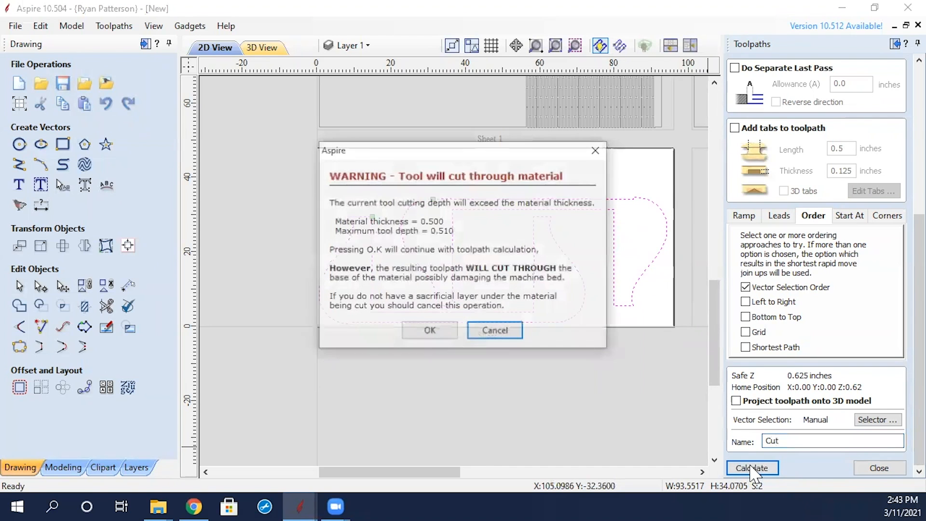
click(429, 331)
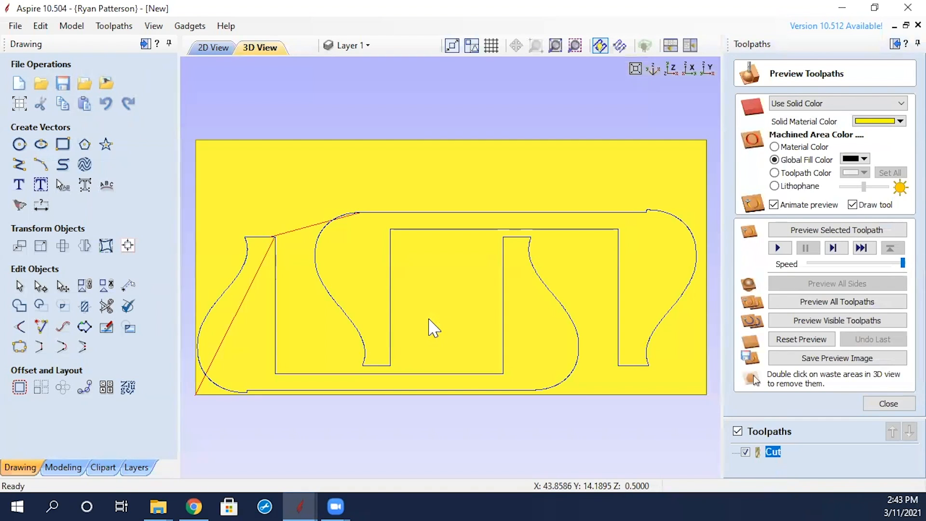
Preview all toolpaths on the curved profiles' sheet and inspect the simulated cut in 3D.
click(815, 303)
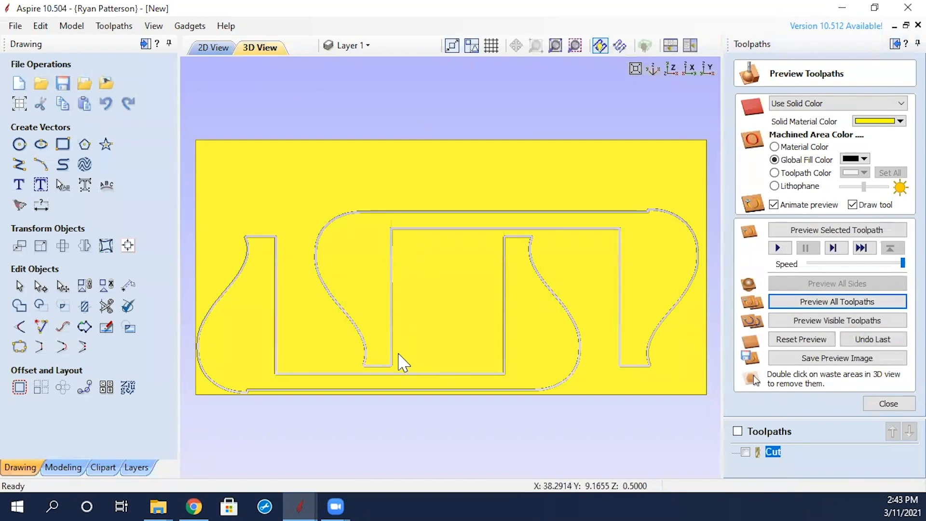
scroll(400, 363, up, 3)
scroll(400, 357, down, 5)
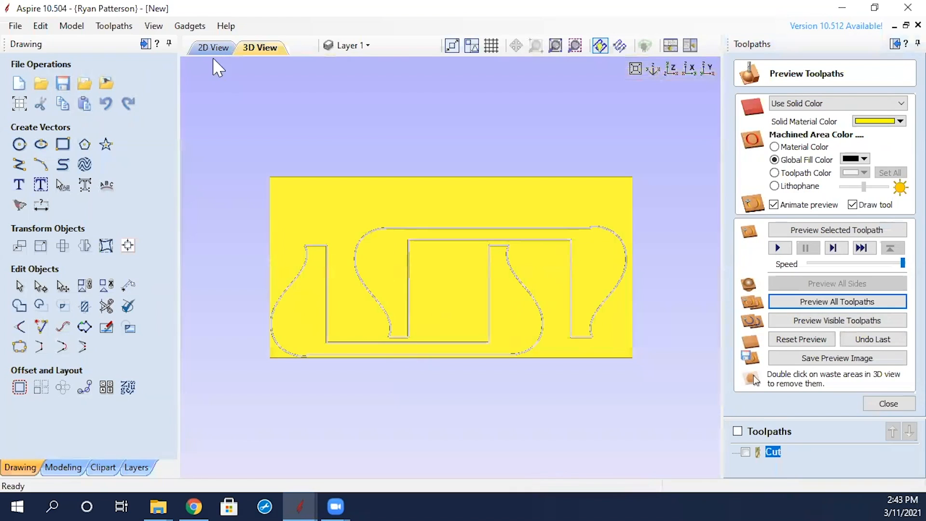
Return to the 2D view, deselect the curved profiles, and make Sheet 1 with the slotted panel the active sheet.
click(212, 47)
scroll(583, 218, down, 2)
scroll(582, 135, up, 1)
scroll(583, 131, up, 1)
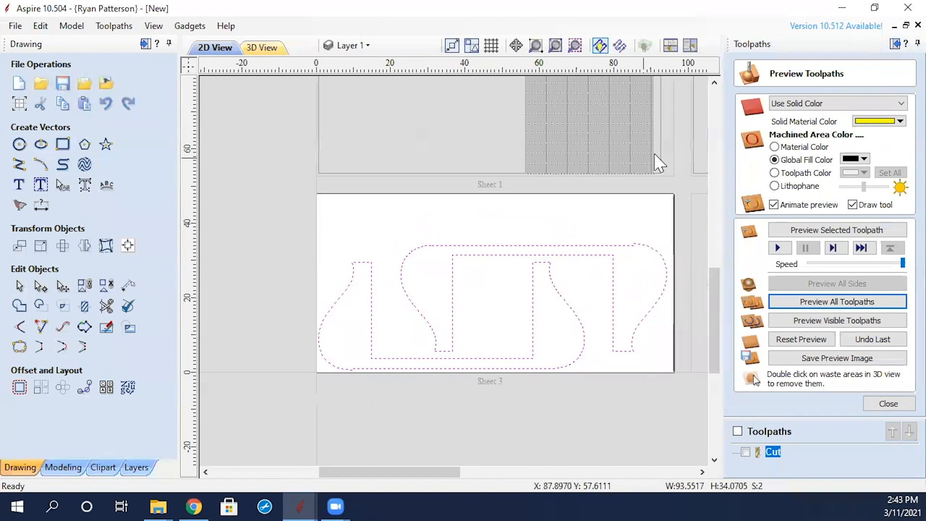
click(676, 139)
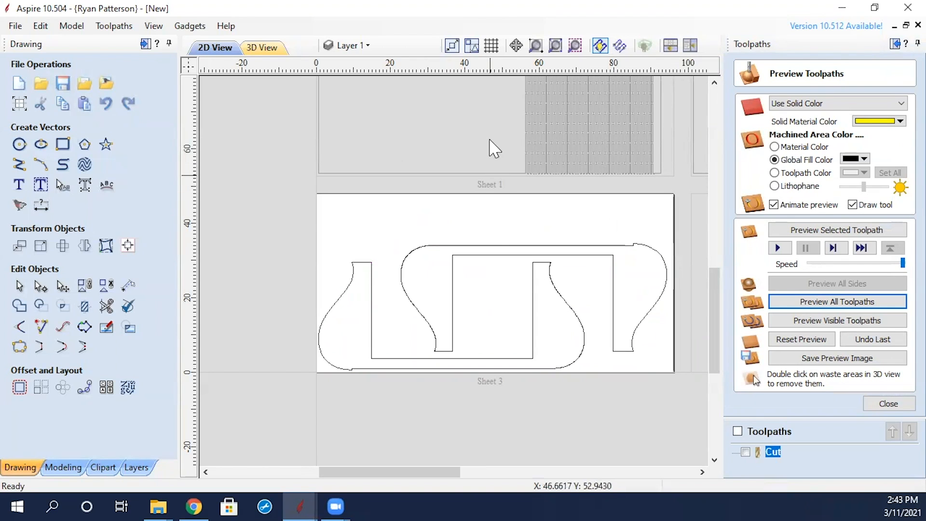
click(490, 140)
click(591, 296)
click(503, 292)
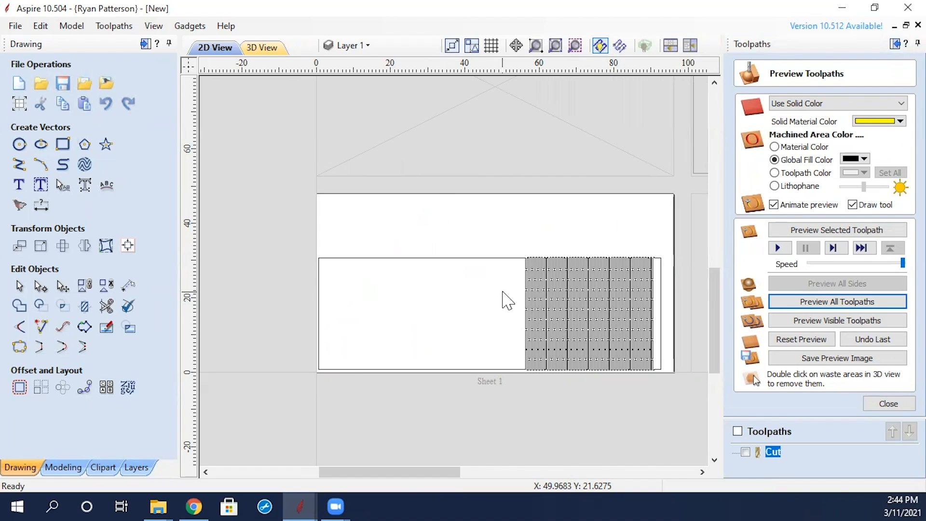
Calculate an outside profile toolpath 0.51 inches deep with the 3/8 tool for all slotted panel vectors on Sheet 1, accepting the cut-through.
drag(289, 236, 680, 420)
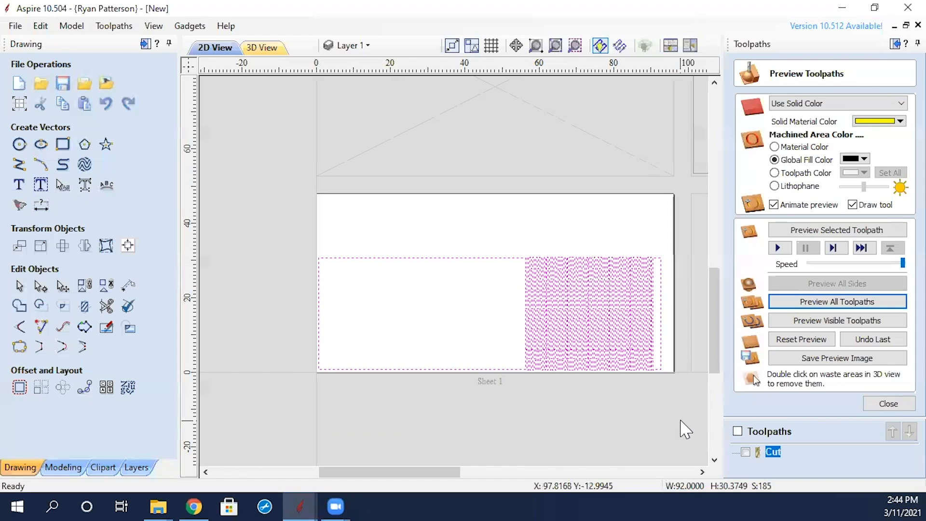
click(896, 404)
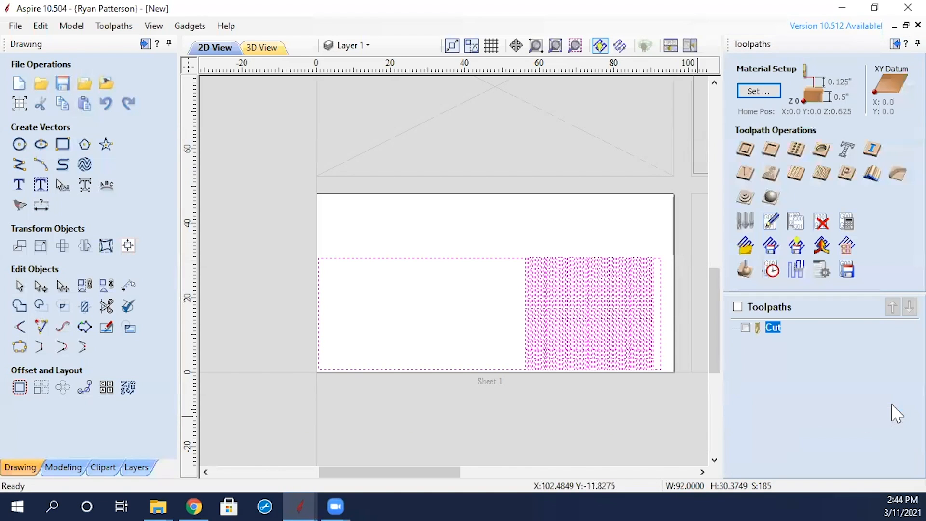
click(745, 150)
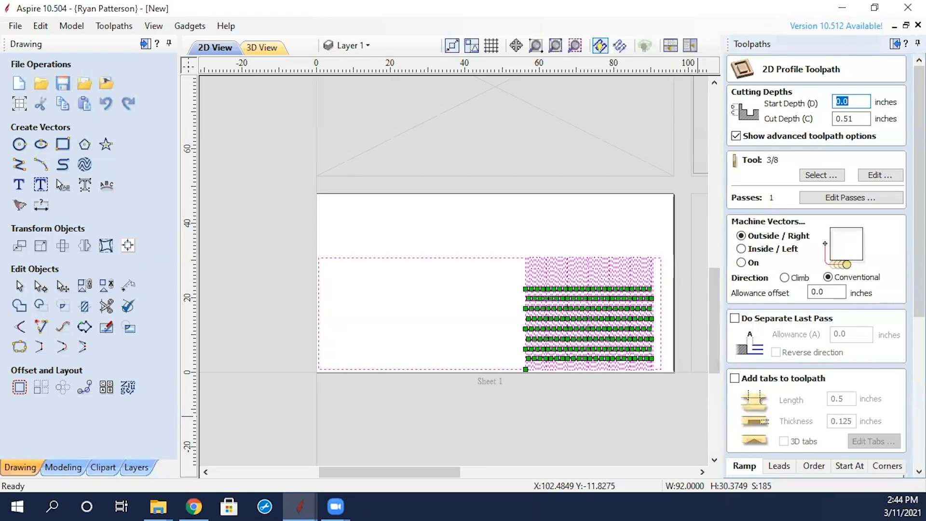
scroll(869, 337, down, 5)
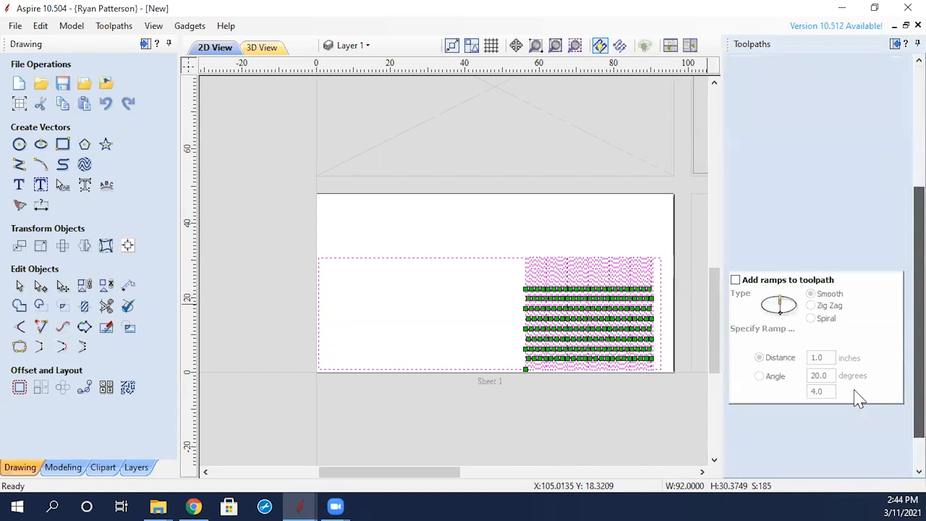
click(756, 469)
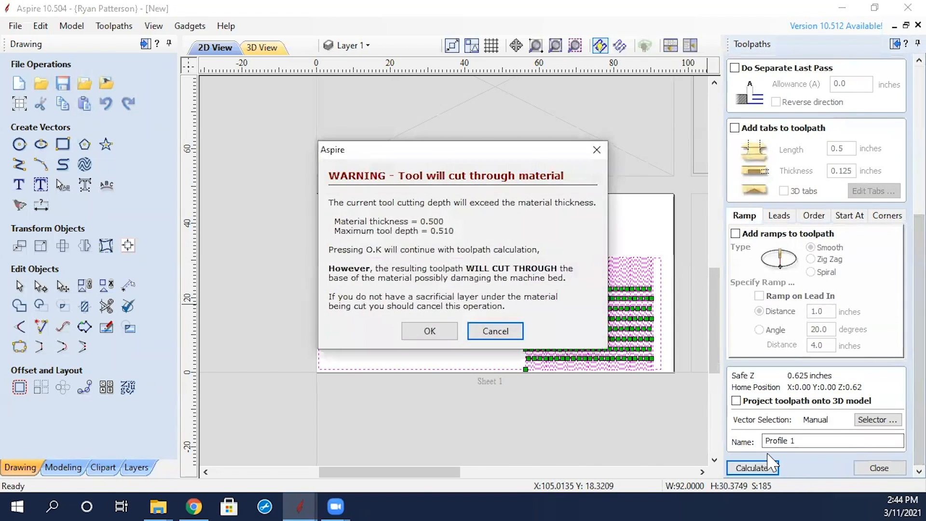
click(432, 331)
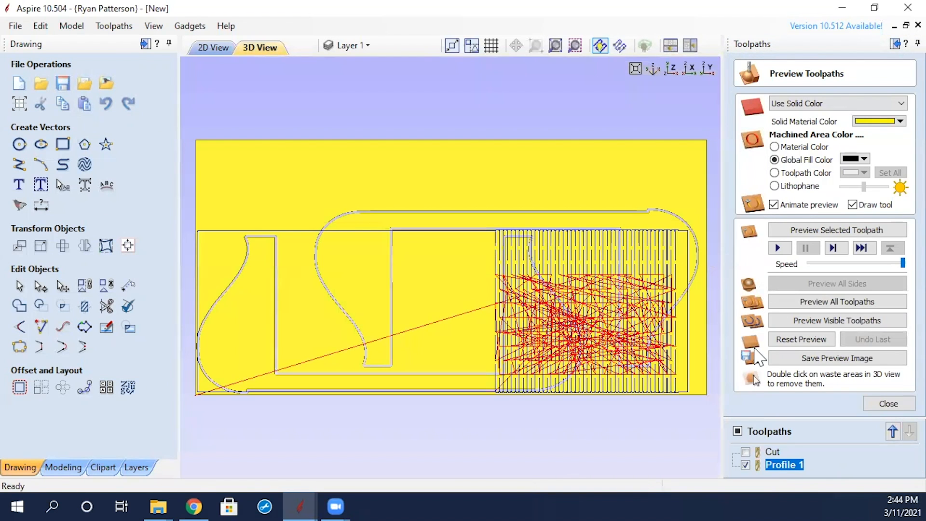
Reset the simulated material and edit the Profile 1 toolpath to add smooth ramps with a distance of 1.0 inch.
click(774, 339)
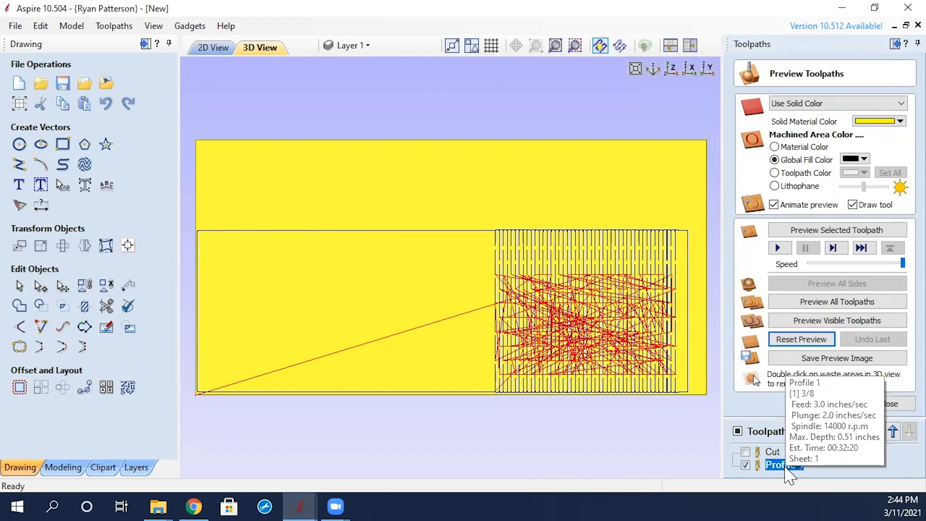
double_click(786, 466)
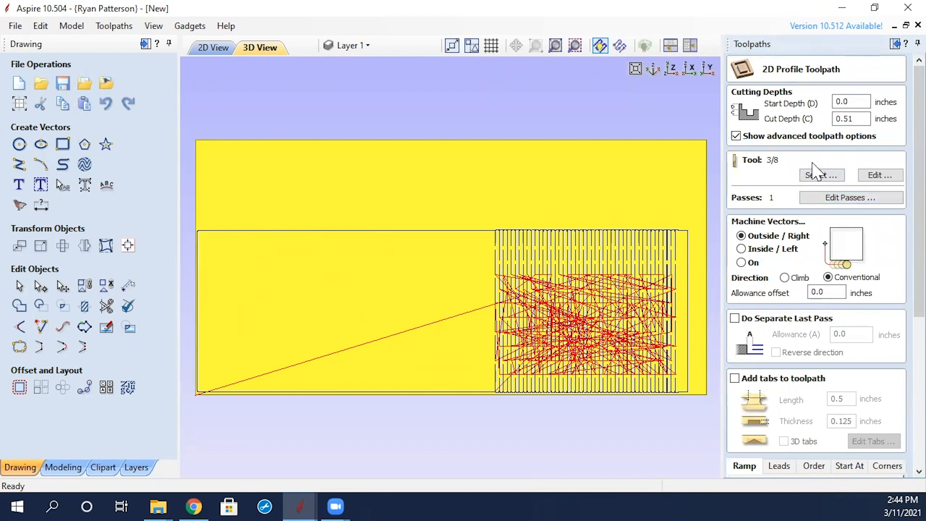
scroll(815, 247, down, 5)
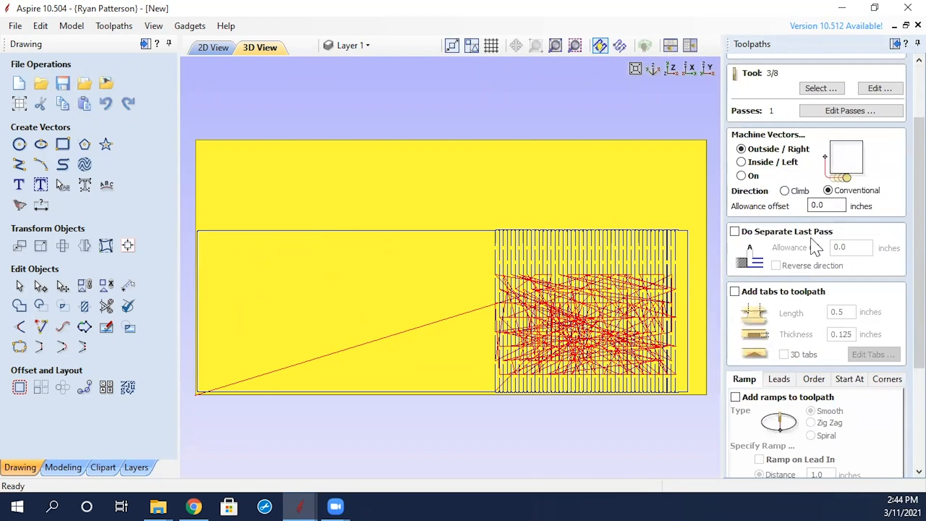
scroll(815, 247, down, 2)
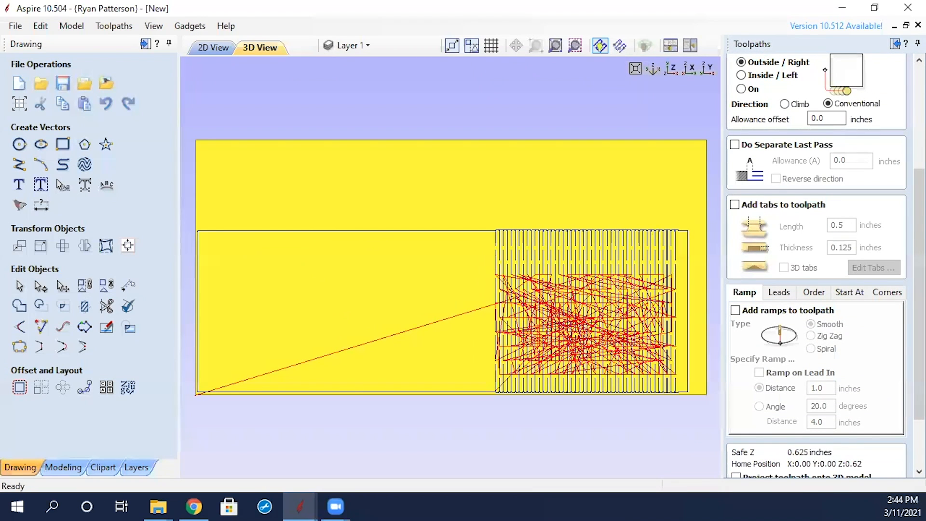
click(736, 311)
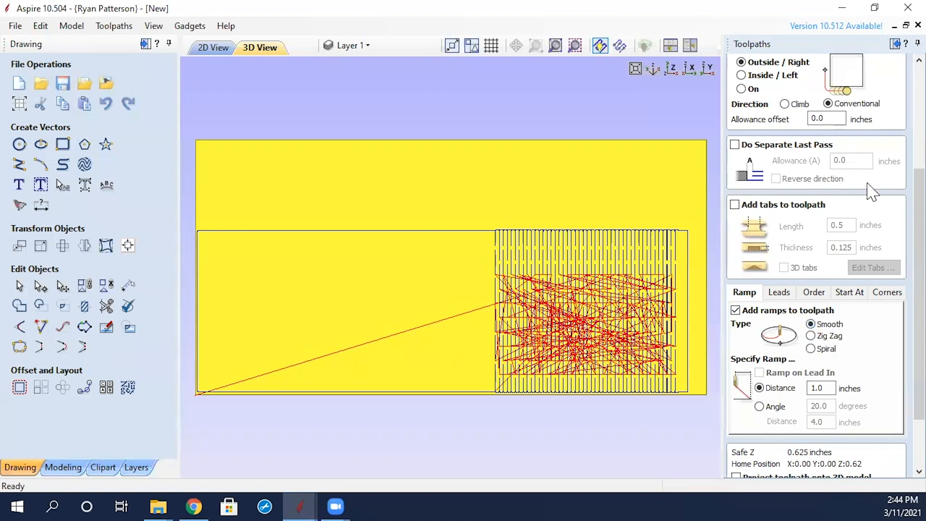
Check the corner, start point and cutting order options, and recalculate Profile 1, accepting that the tool will cut through the material.
click(886, 292)
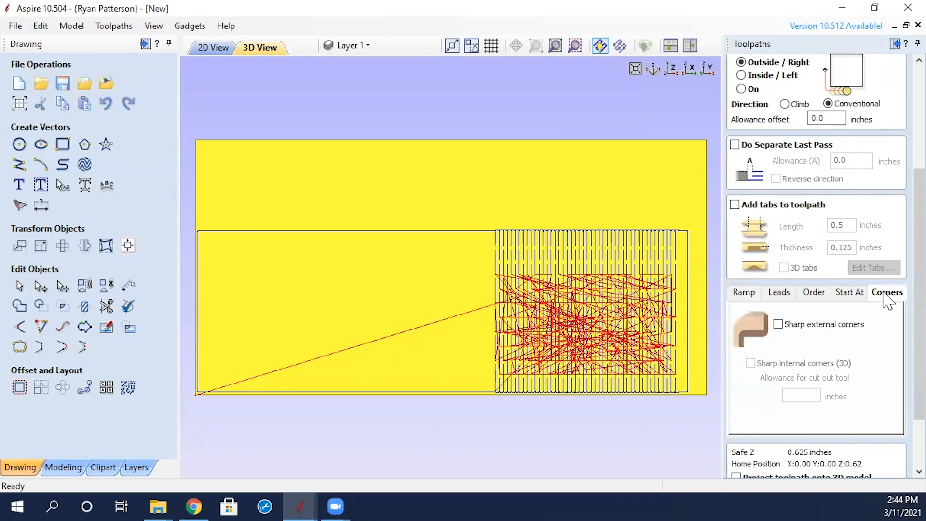
click(851, 293)
click(819, 293)
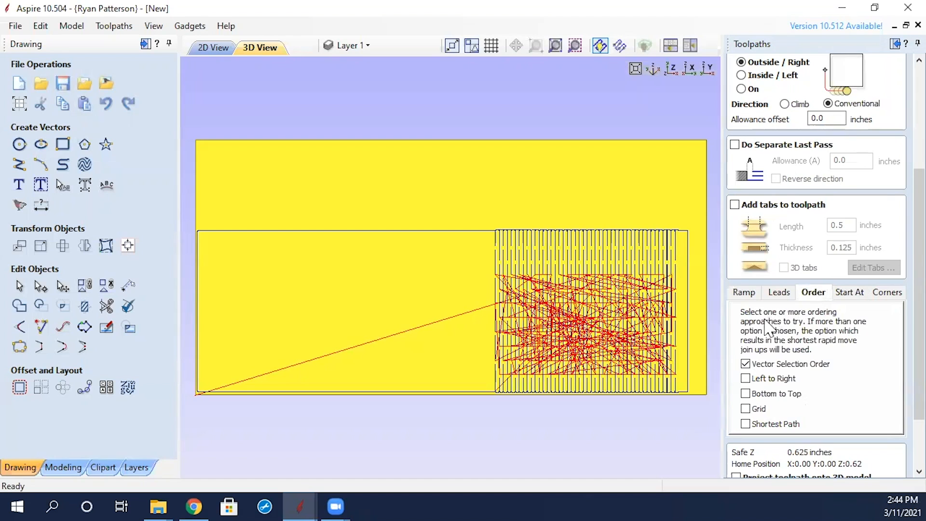
scroll(892, 289, down, 3)
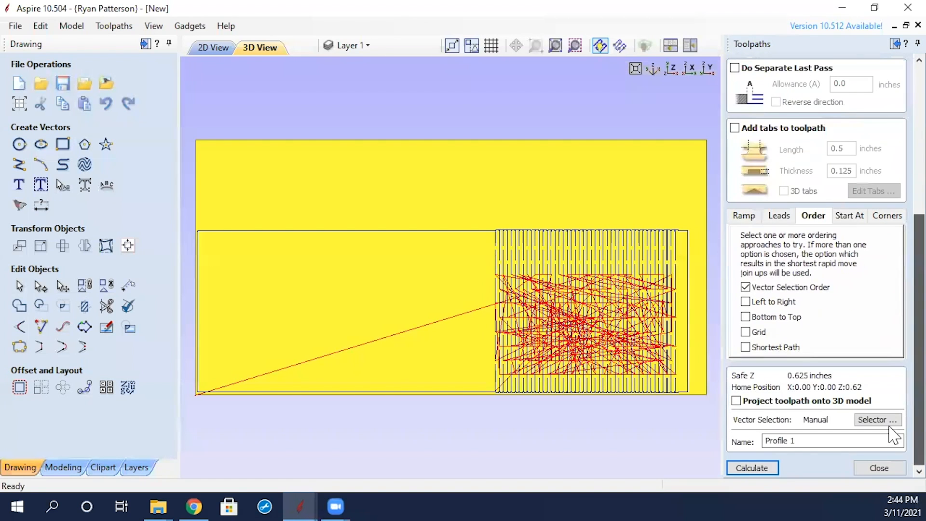
click(757, 468)
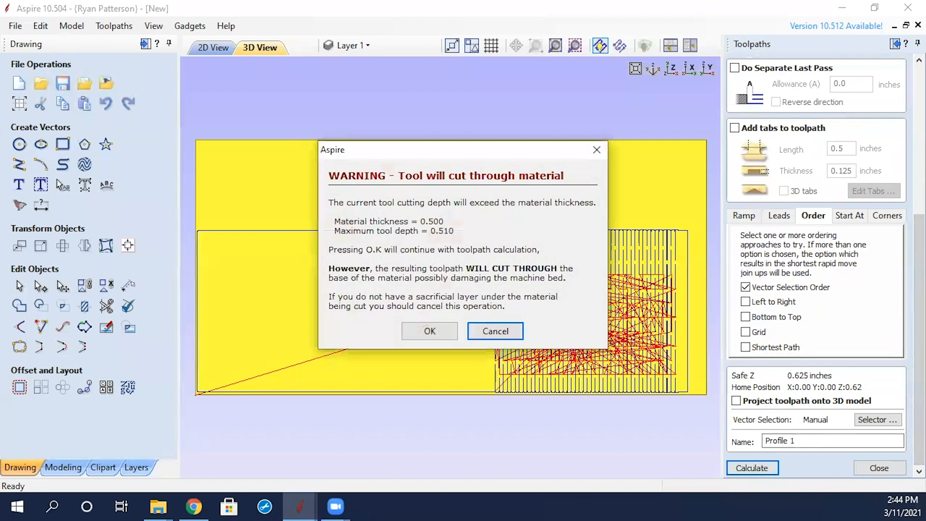
click(429, 331)
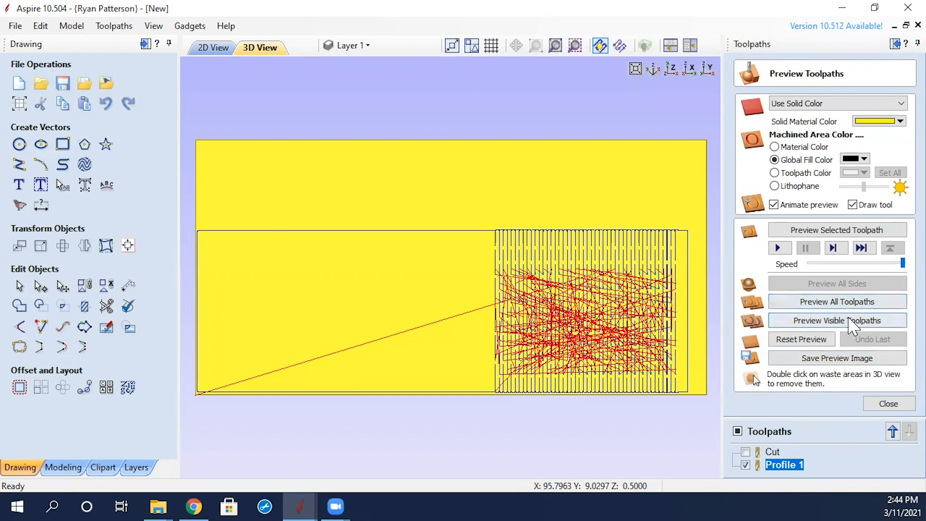
Preview the visible toolpath on the slotted panel and inspect the simulated slots in 3D.
click(822, 319)
scroll(530, 275, up, 5)
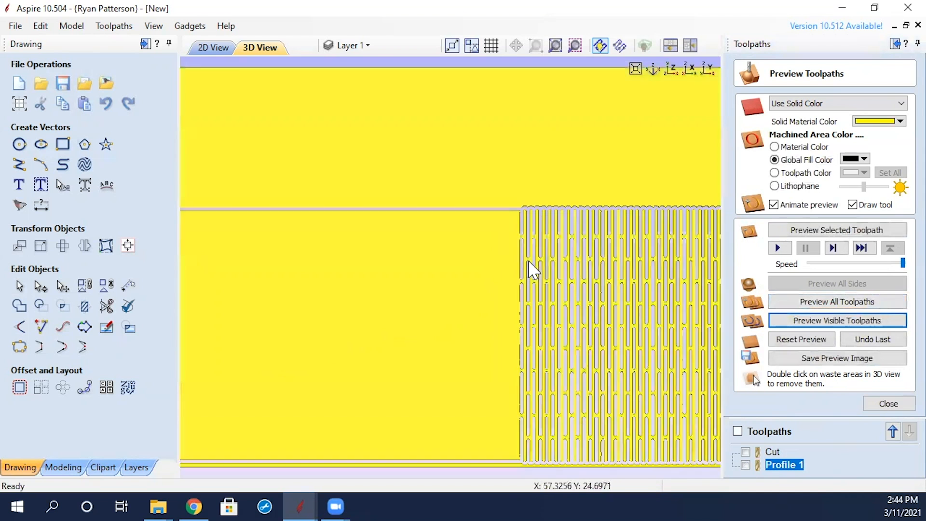
scroll(516, 296, down, 5)
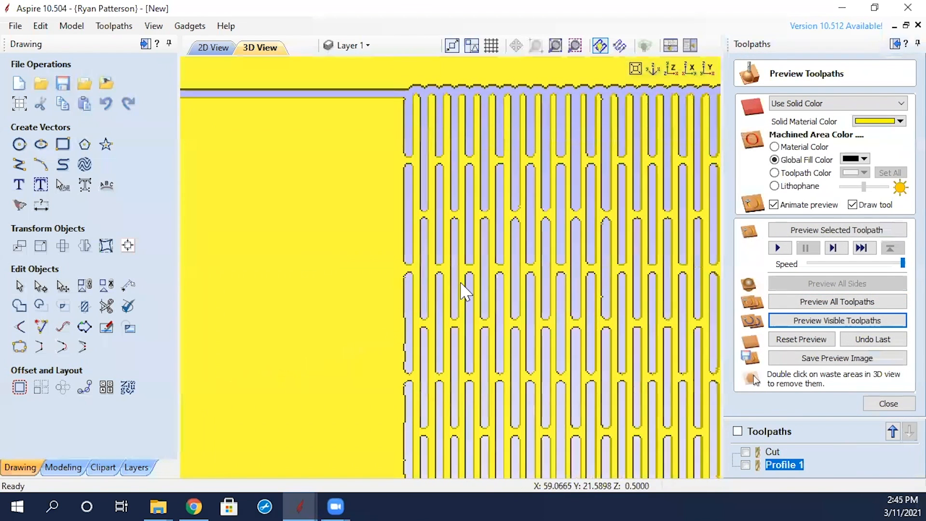
scroll(424, 296, up, 5)
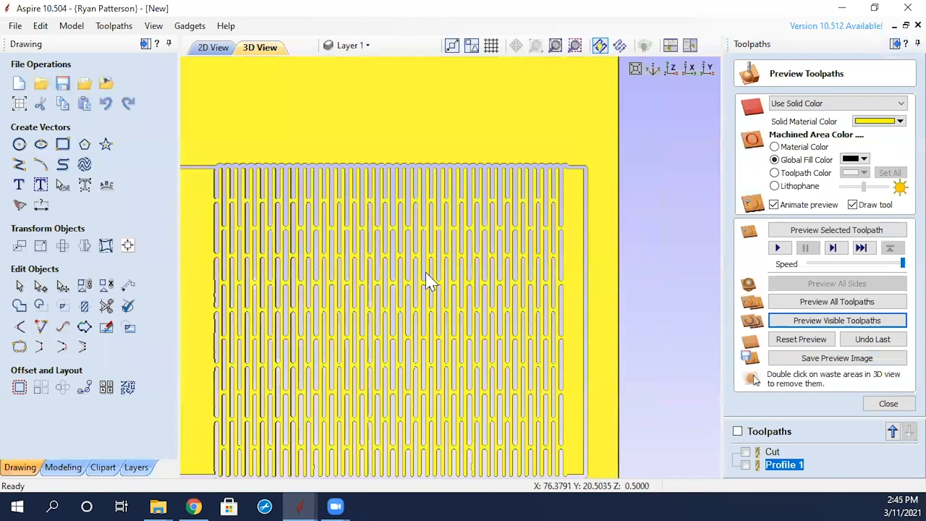
scroll(426, 276, down, 5)
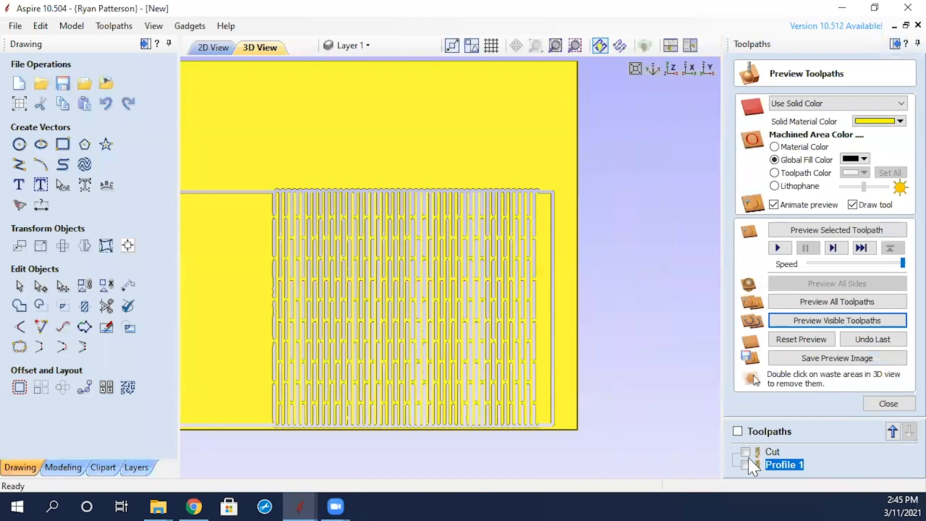
Close the toolpath preview, return to the 2D view and deselect the slotted panel's vectors.
click(889, 404)
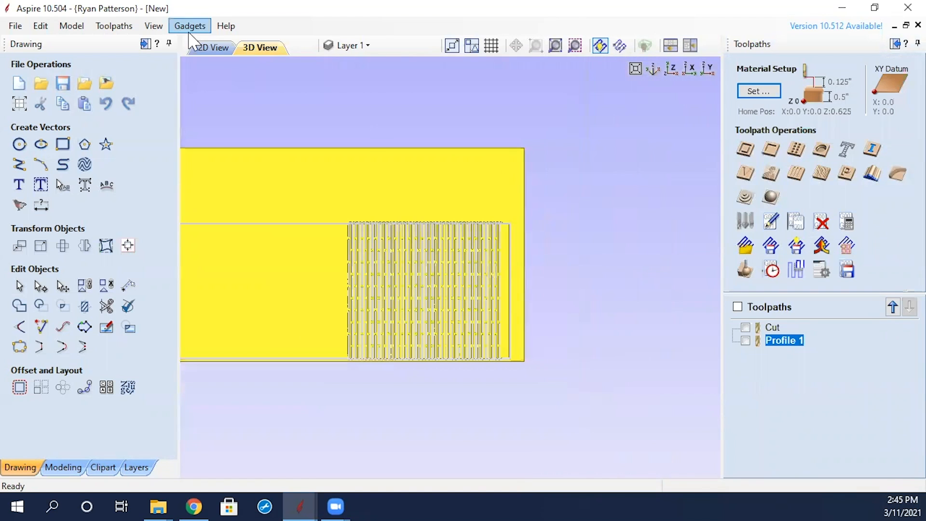
click(207, 48)
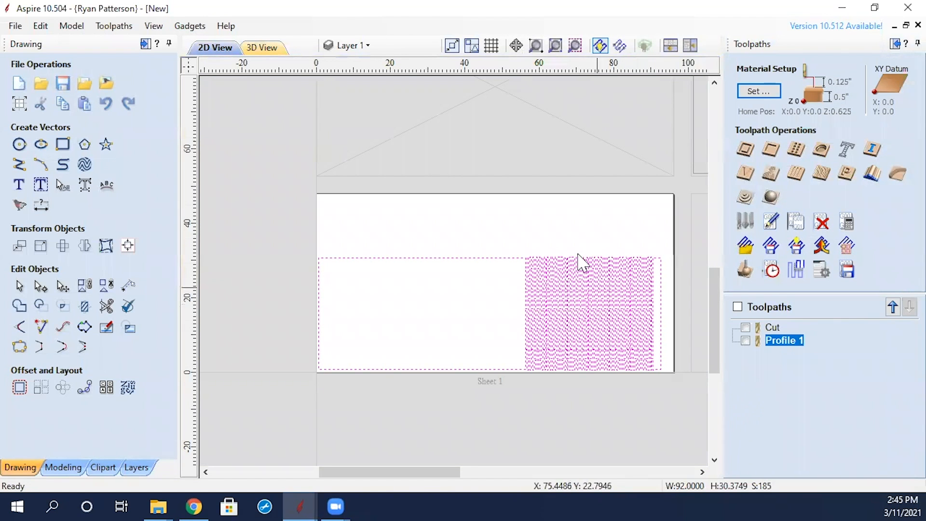
click(672, 351)
middle_drag(618, 230, 508, 270)
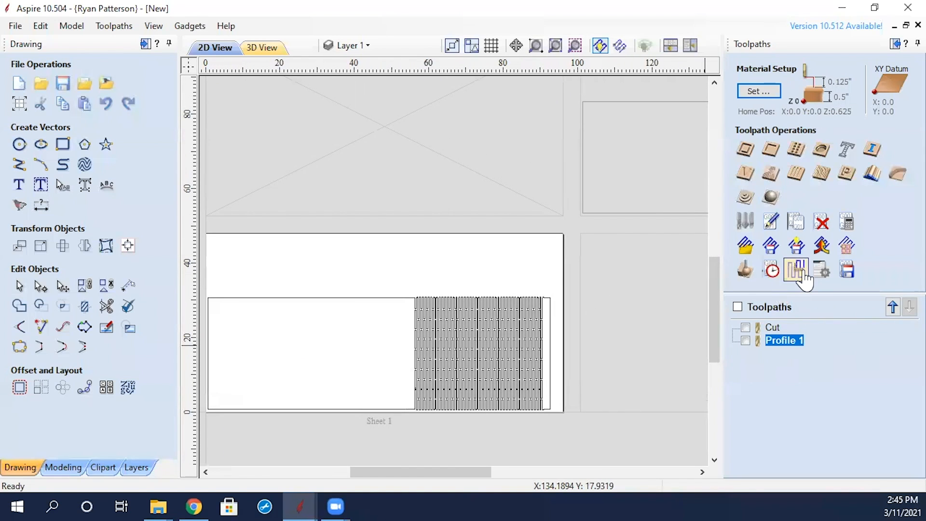
Create an empty toolpath group in the toolpath list and rename it Sheet_3.
right_click(773, 404)
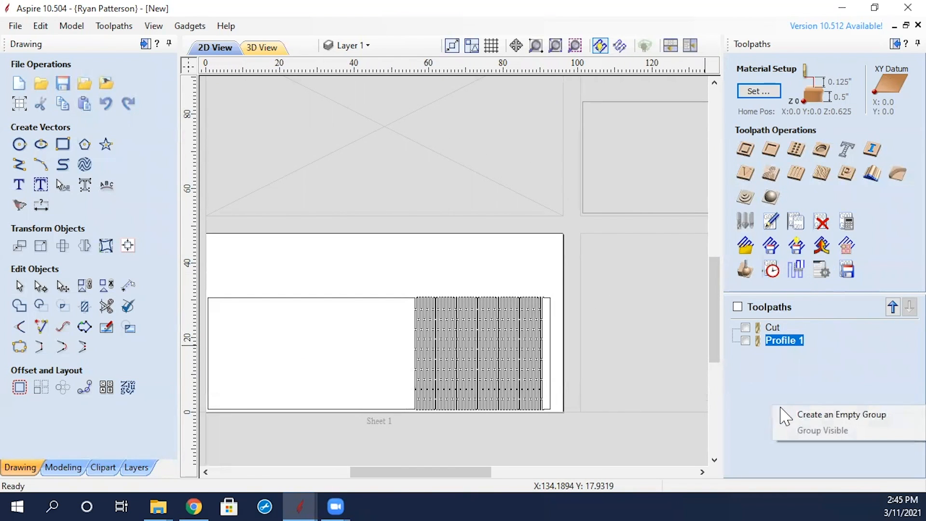
click(751, 379)
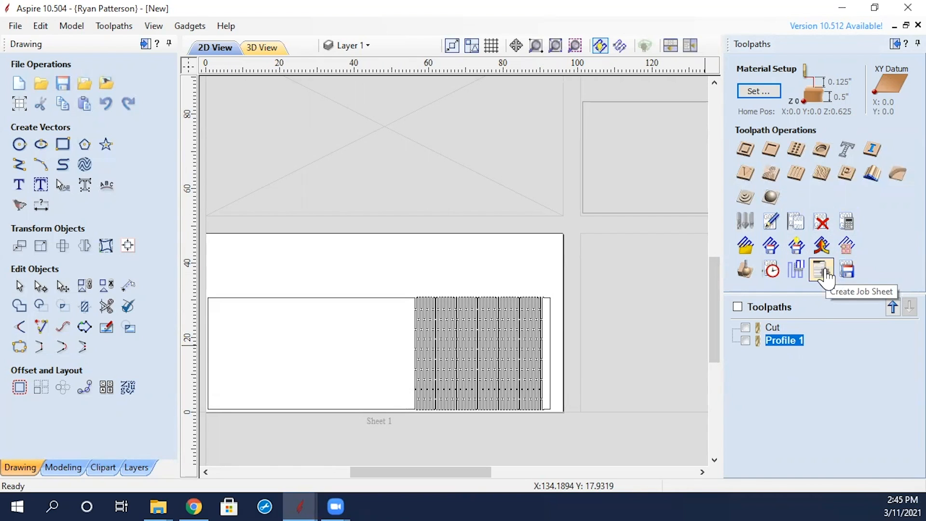
right_click(782, 366)
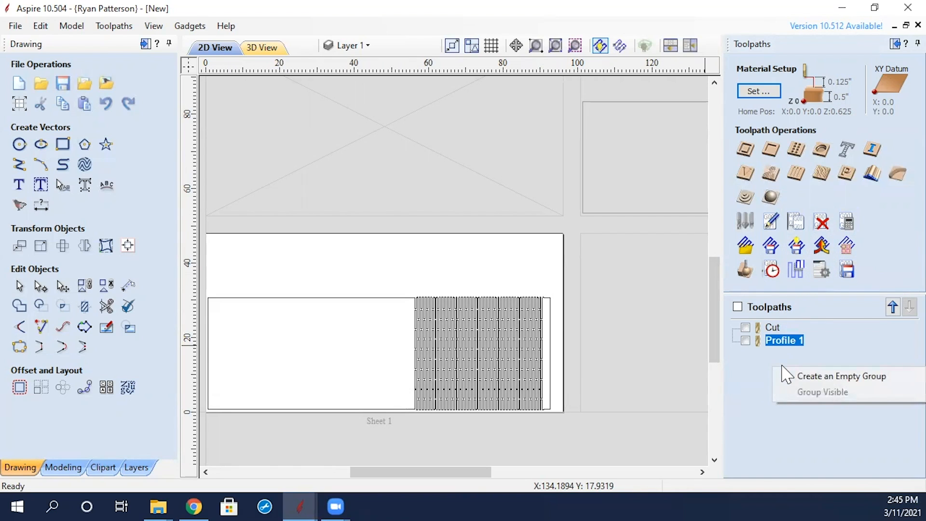
click(817, 377)
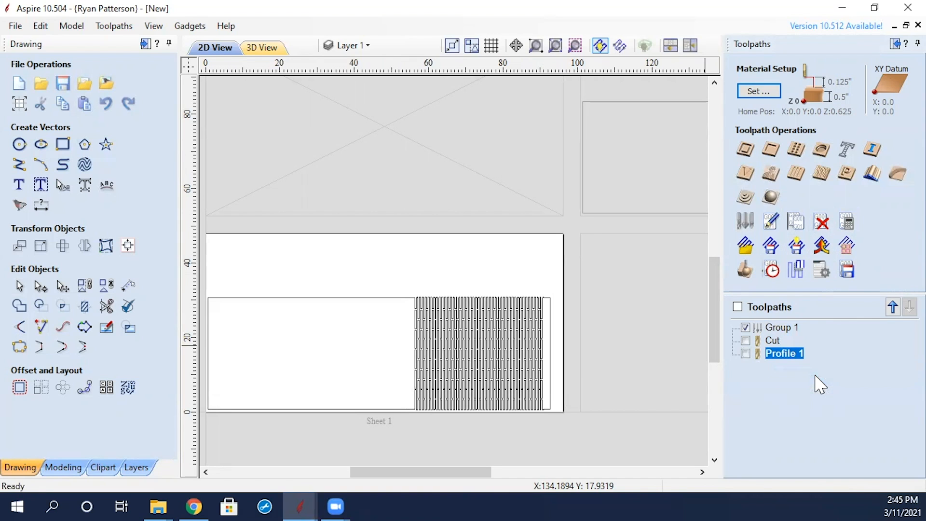
click(777, 329)
right_click(776, 329)
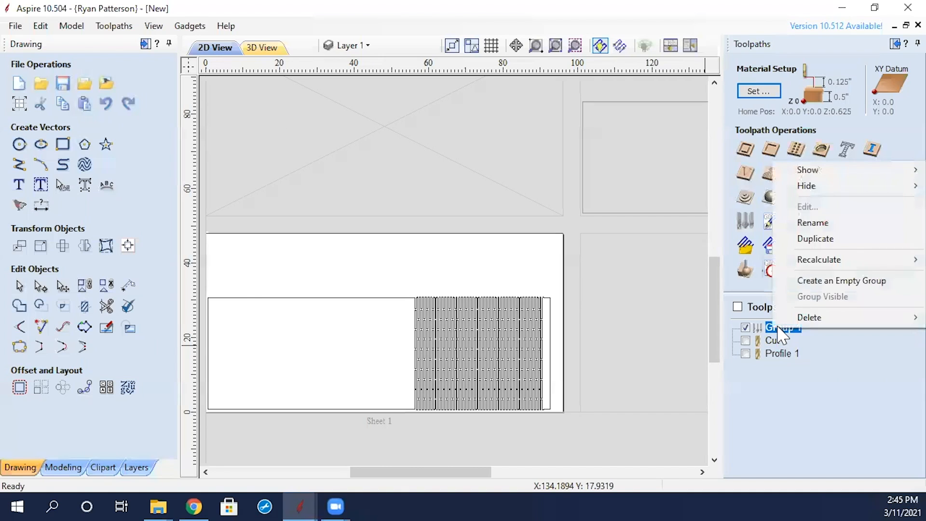
click(818, 222)
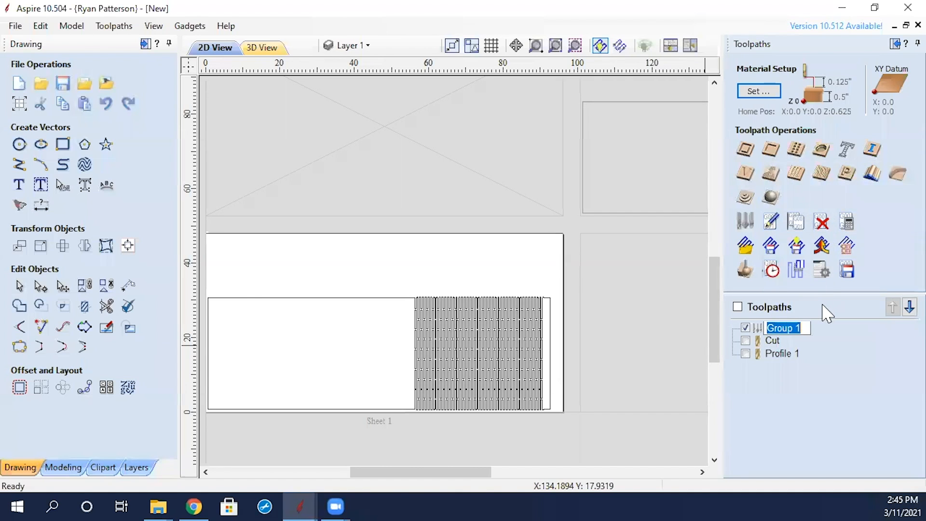
text(Sheet_3)
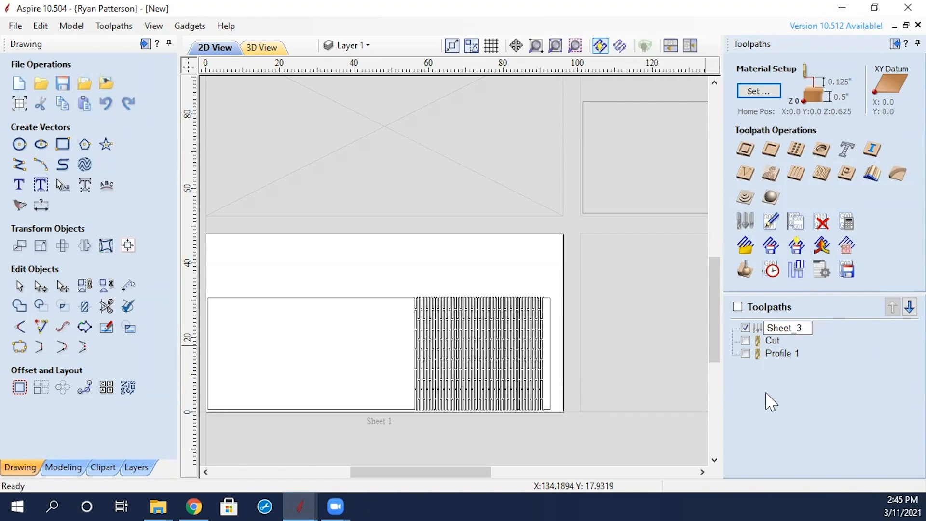
key(Return)
Create another empty toolpath group above Sheet_3 and rename it Sheet_1.
right_click(816, 392)
click(828, 399)
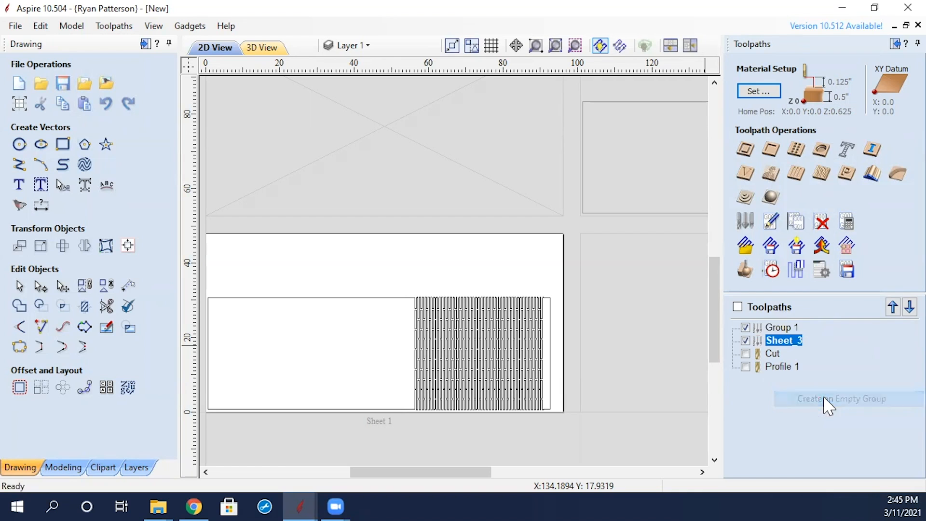
right_click(795, 344)
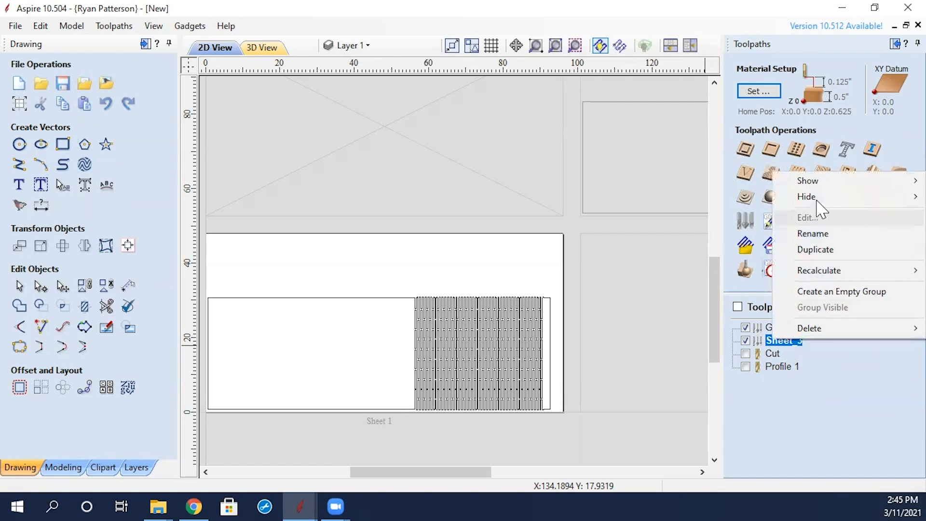
click(823, 234)
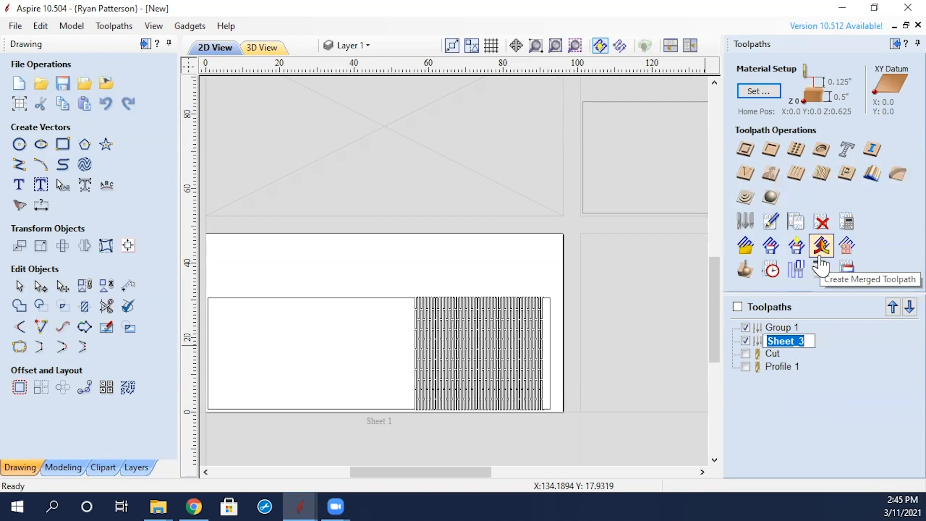
click(780, 329)
right_click(780, 331)
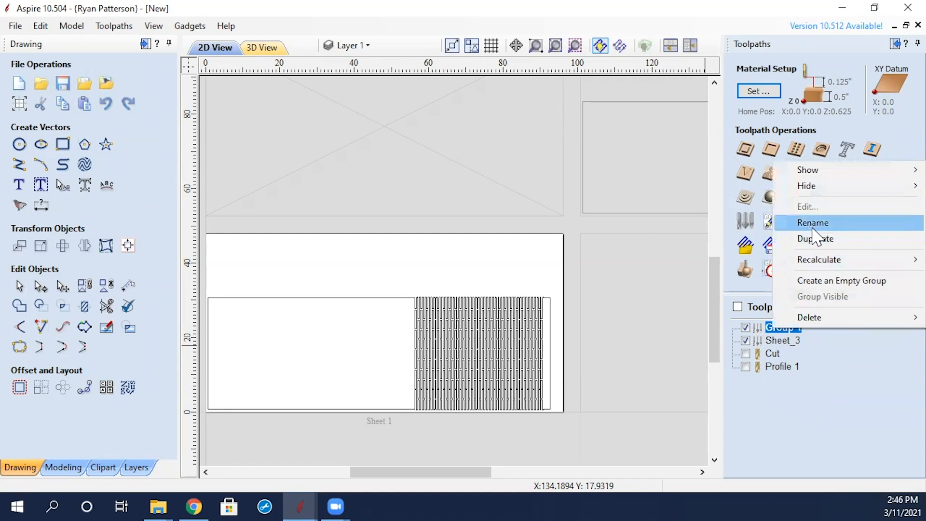
click(817, 223)
text(Sheet)
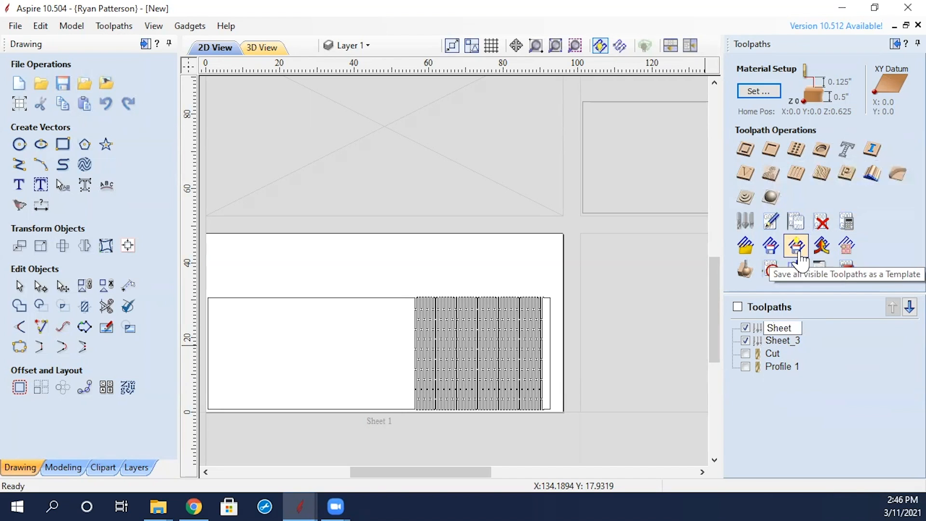
text(_1)
key(Return)
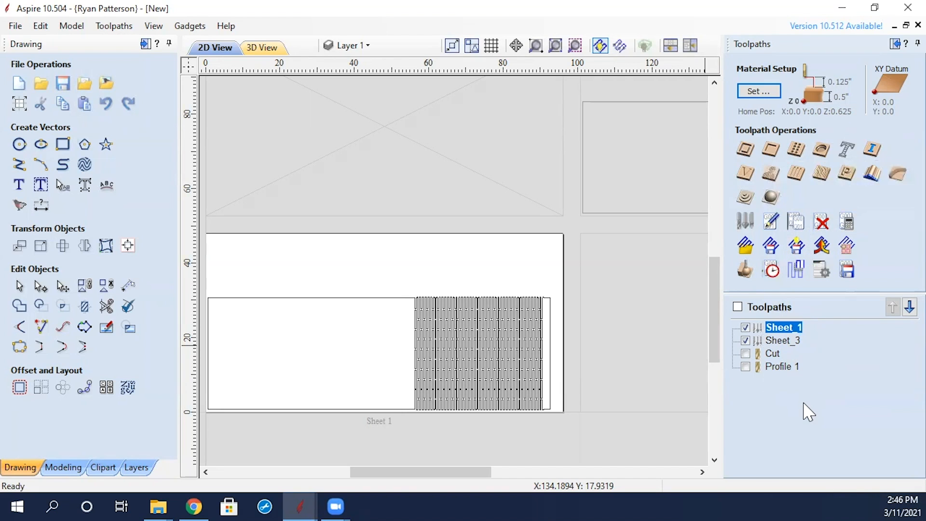
Move the Profile 1 toolpath into the Sheet_1 group and the Cut toolpath into Sheet_3, and make both groups visible.
drag(777, 357, 787, 416)
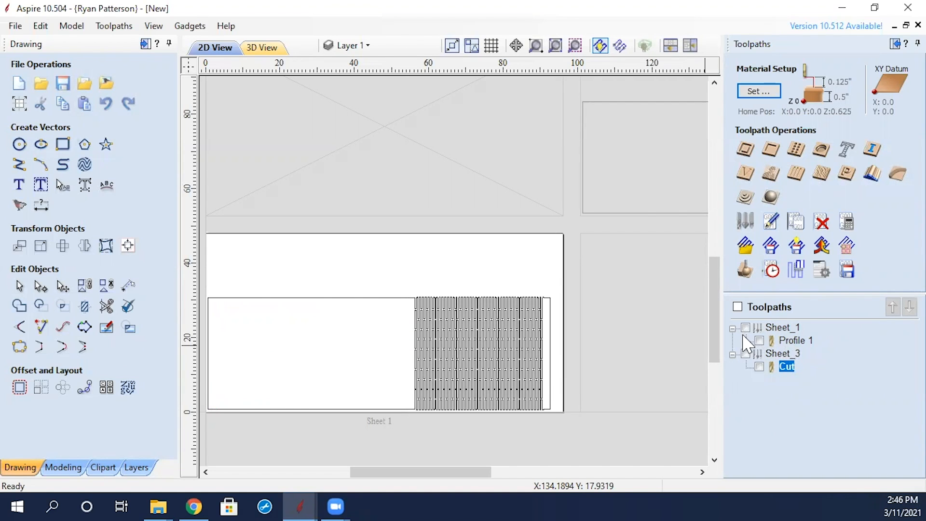
click(791, 328)
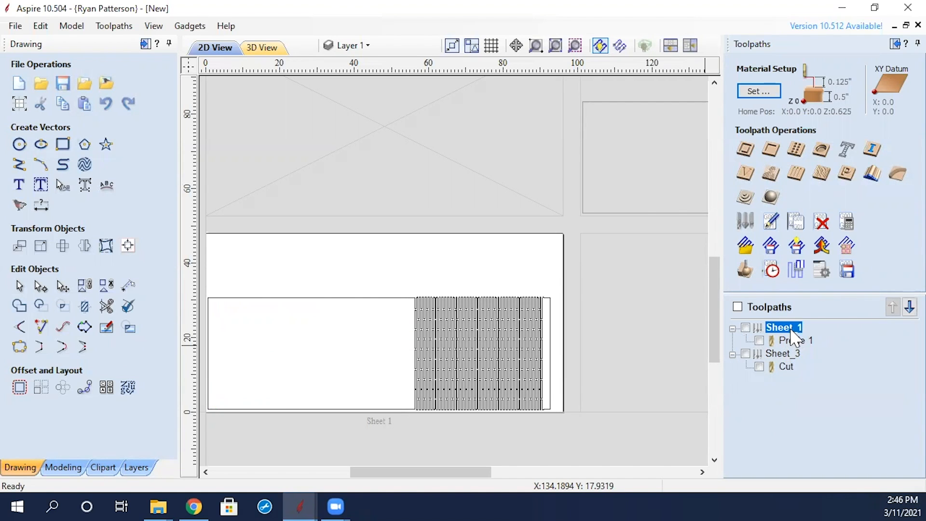
click(759, 340)
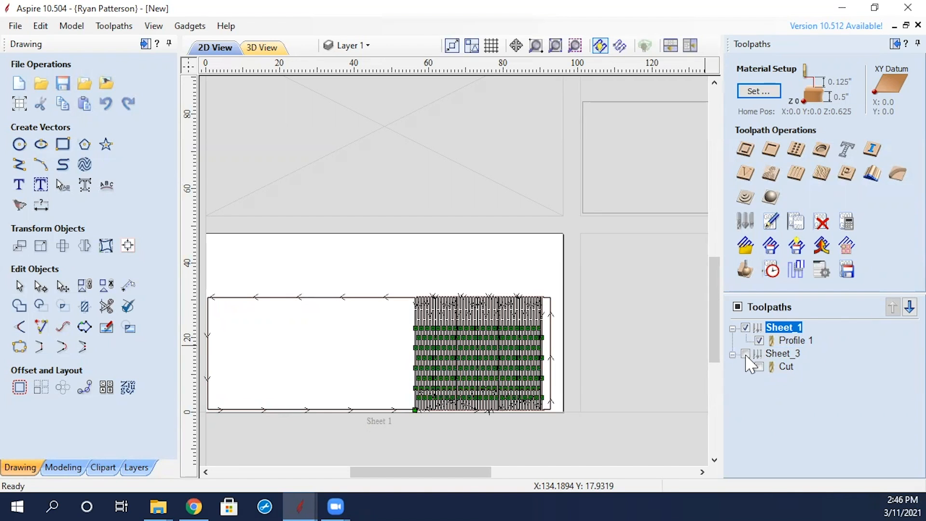
click(746, 354)
Rename the Profile 1 toolpath in the Sheet_1 group as Cut and deselect the panel vectors on Sheet 1.
click(798, 341)
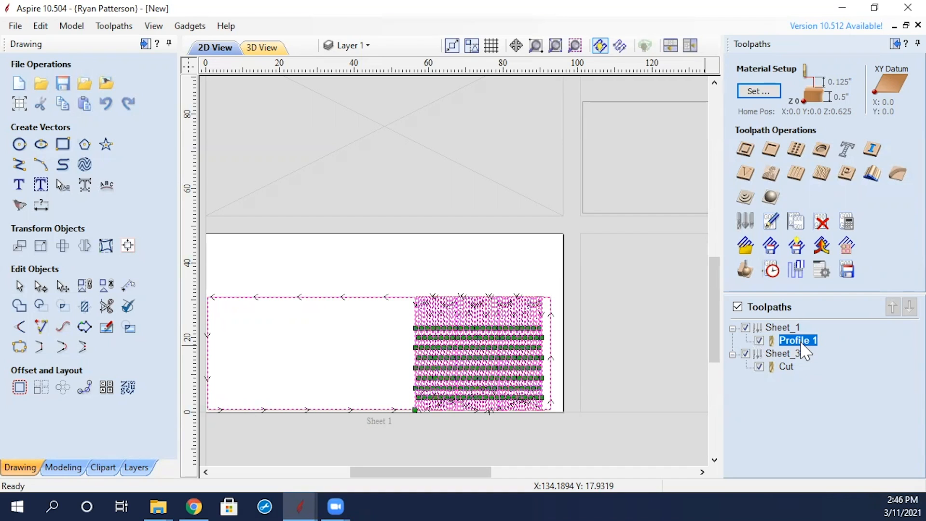
right_click(801, 343)
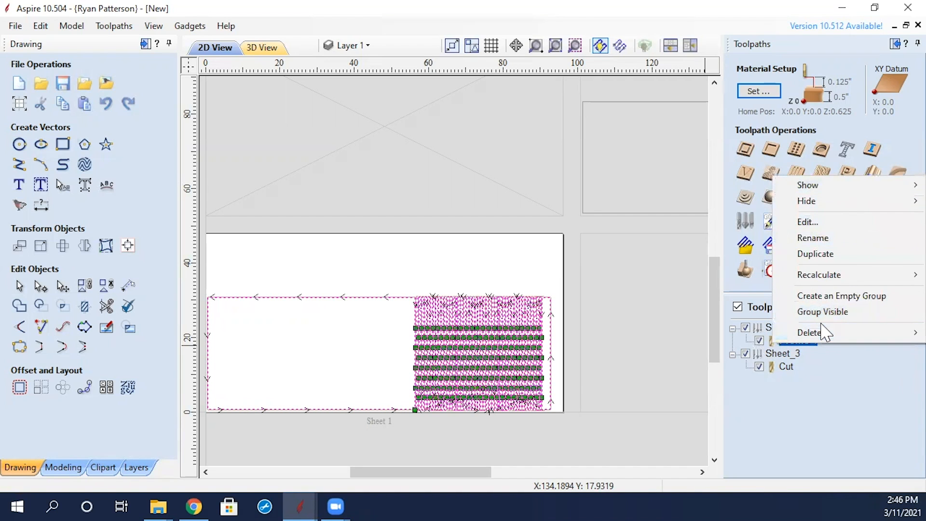
mouse_move(826, 192)
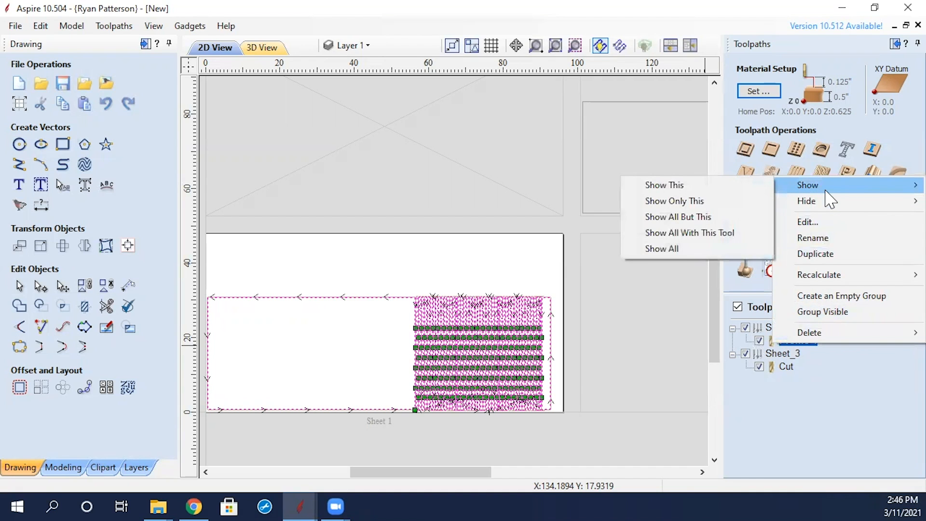
click(820, 237)
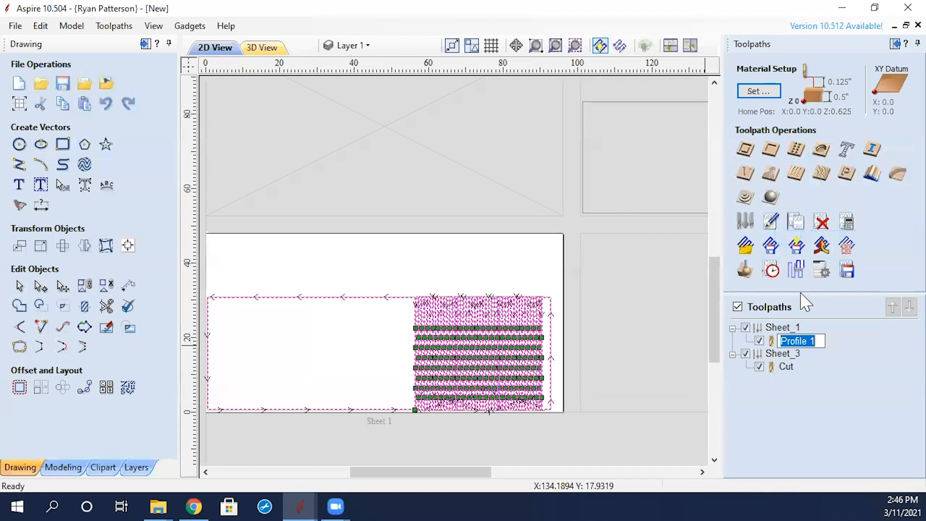
text(Cut)
key(Return)
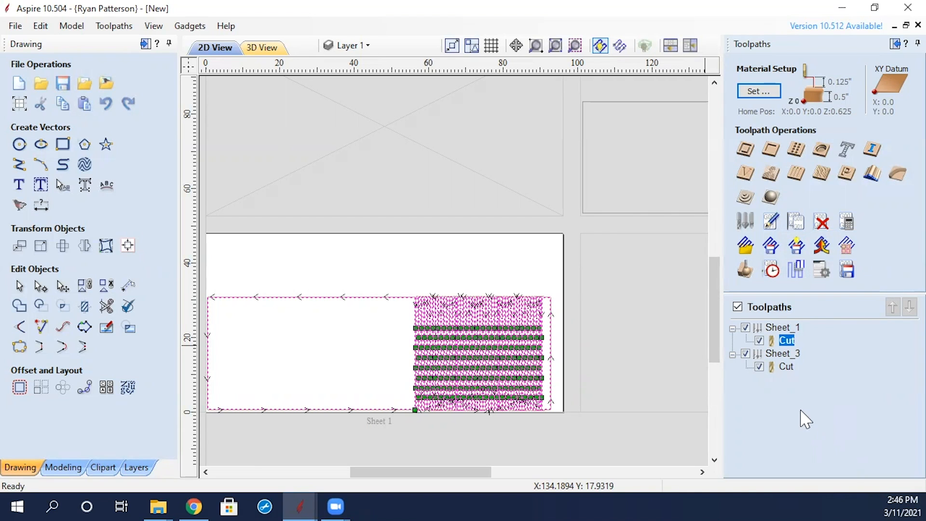
scroll(513, 301, down, 3)
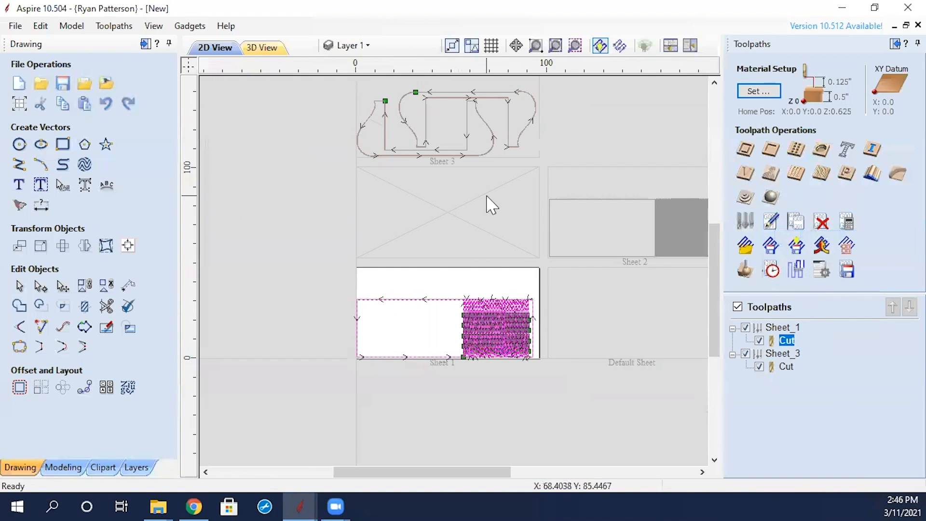
click(417, 219)
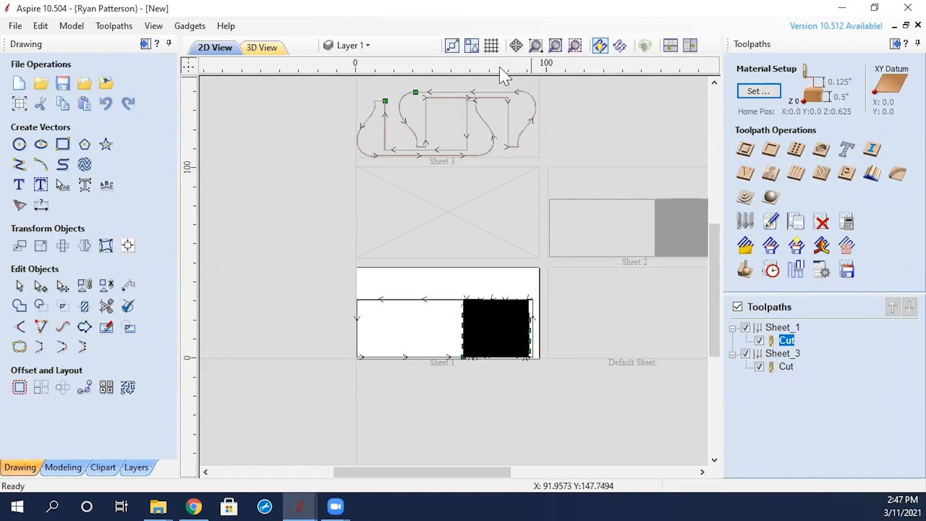
Switch to Google Photos in Chrome, view the finished desk photo and play the 0:13 video of the slotted panel being flexed.
click(193, 506)
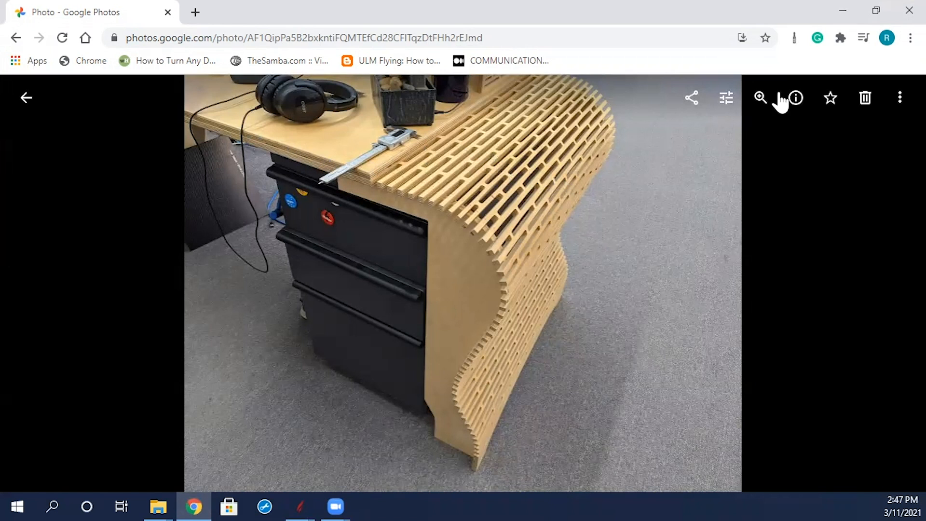
click(843, 10)
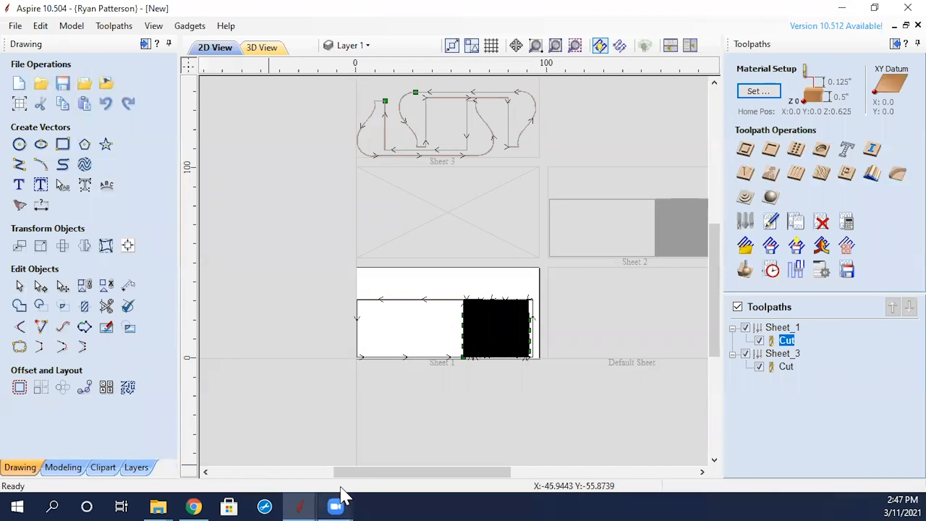
click(194, 506)
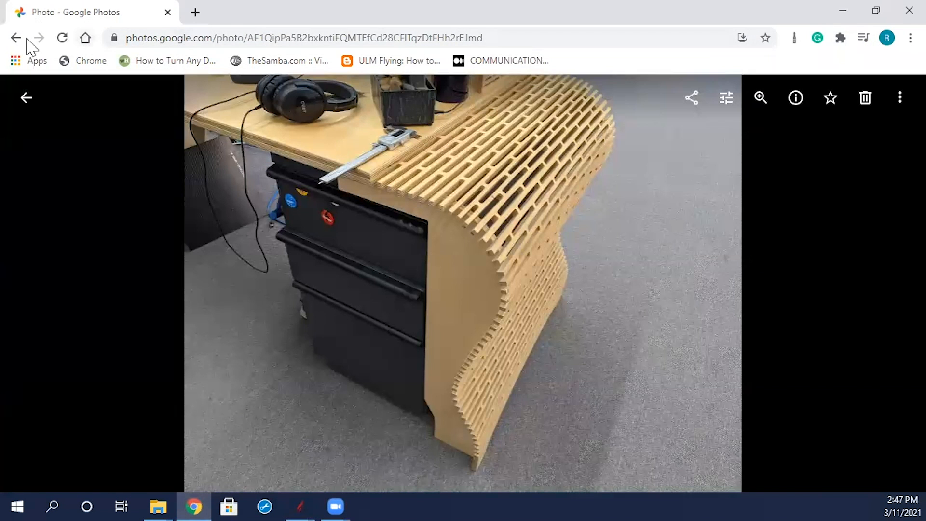
click(19, 99)
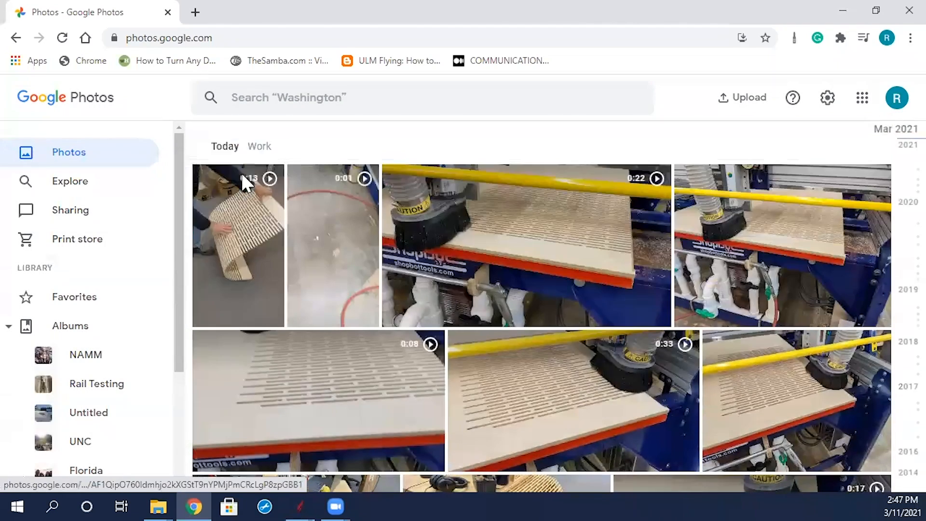
click(268, 238)
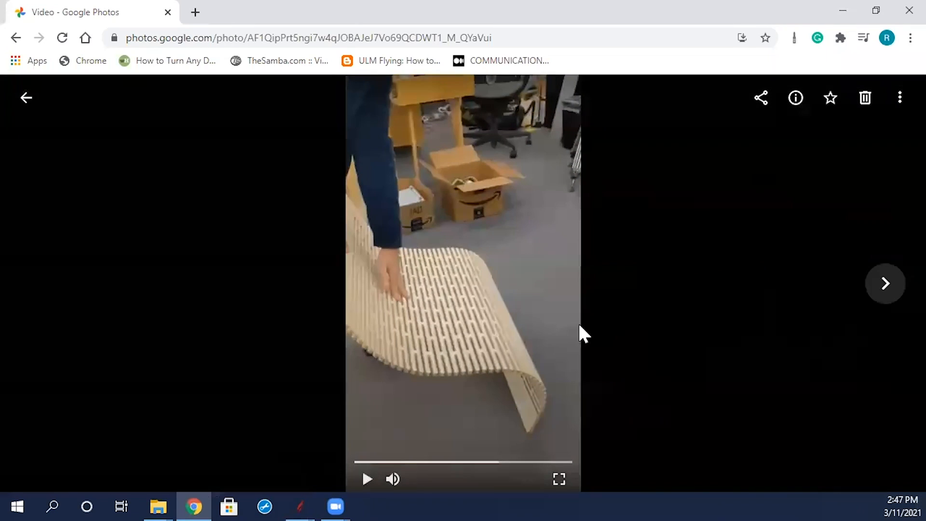
click(371, 480)
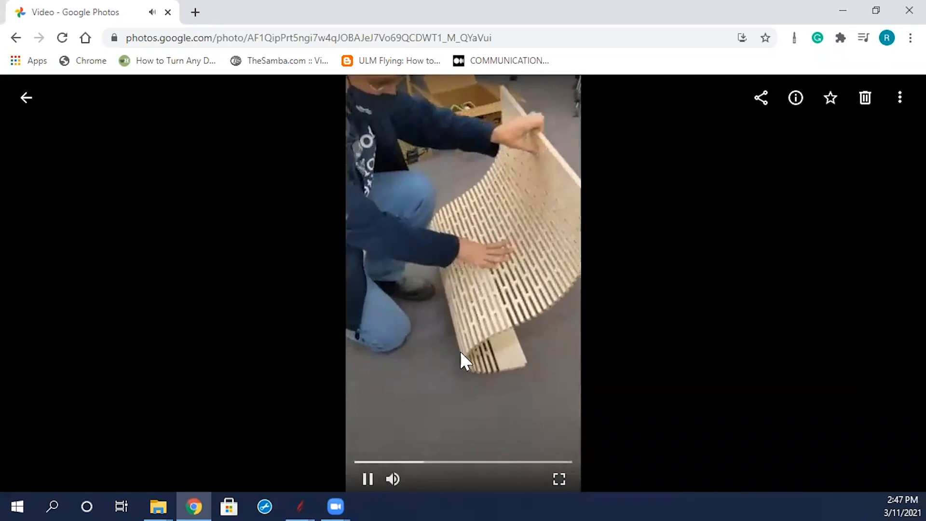
click(368, 479)
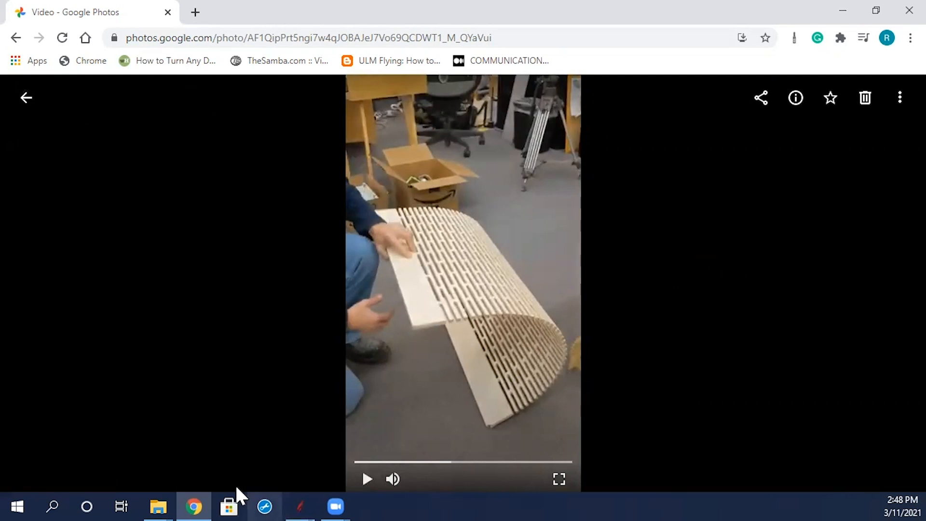
Return to the photo library, play the 0:33 slot-cutting video muted, replay it from an earlier point and pause it to examine the cut.
click(26, 98)
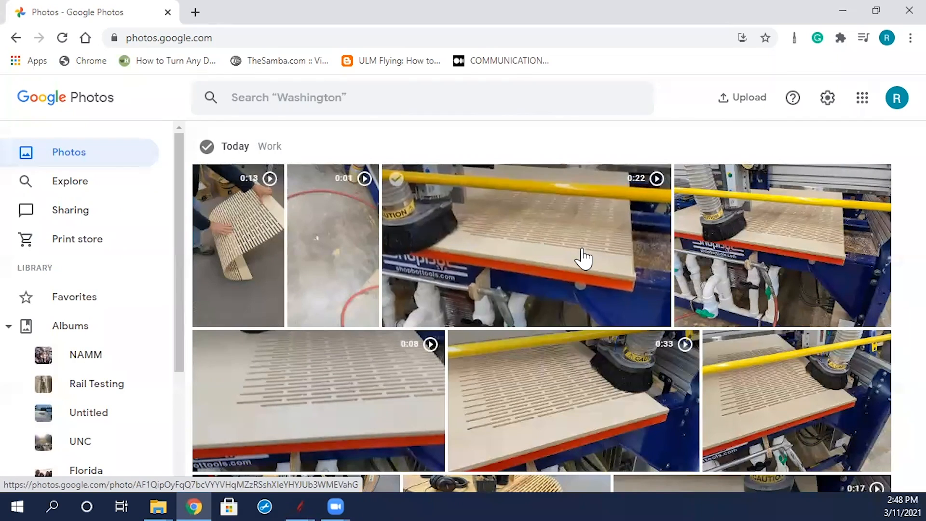
click(582, 403)
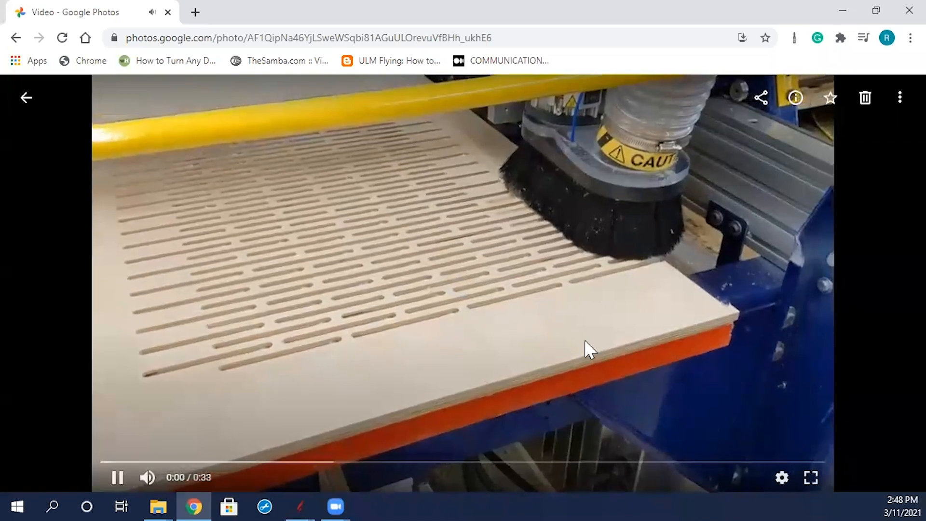
click(149, 478)
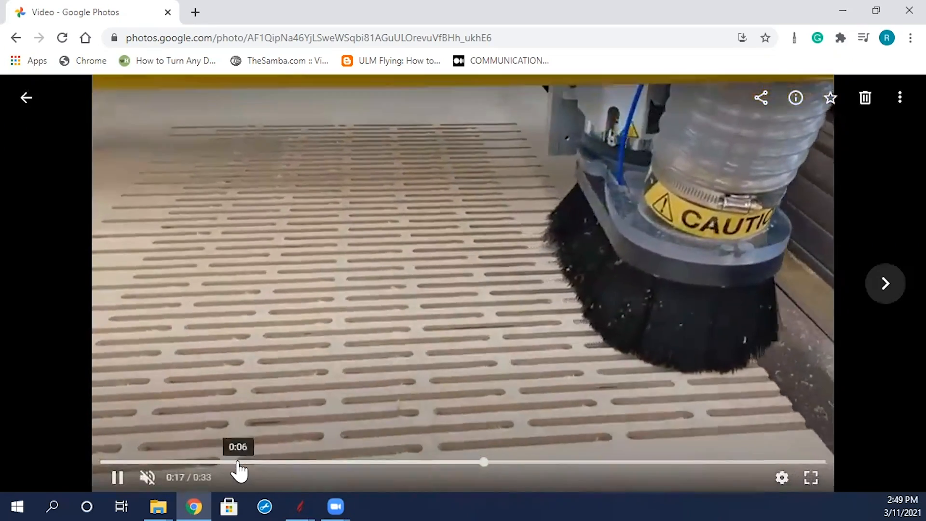
click(241, 462)
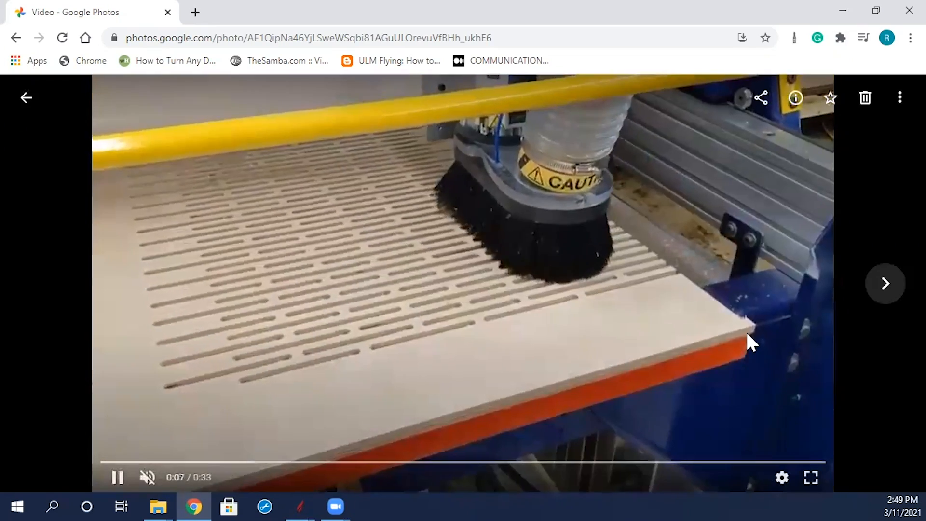
click(737, 322)
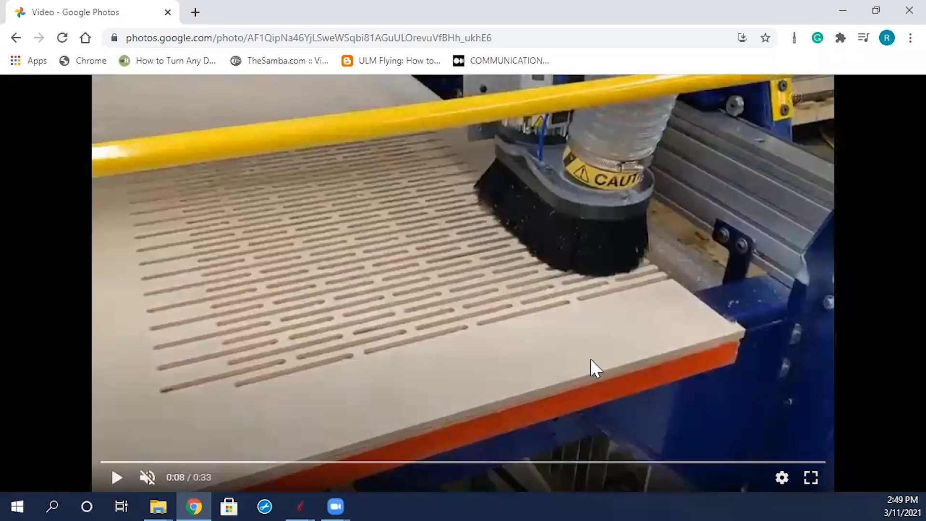
click(630, 355)
click(540, 295)
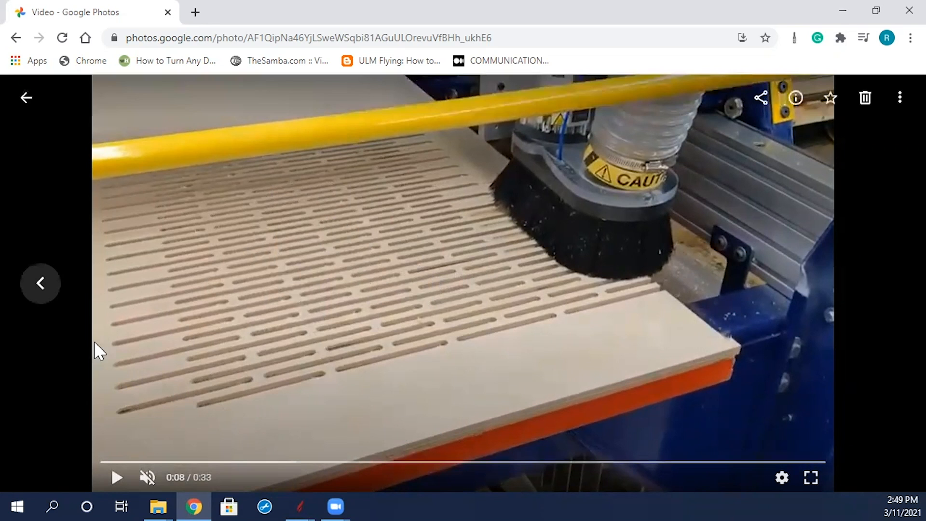
Go back to the photo library and play the 0:22 video of the machine cutting the slotted panel.
click(17, 38)
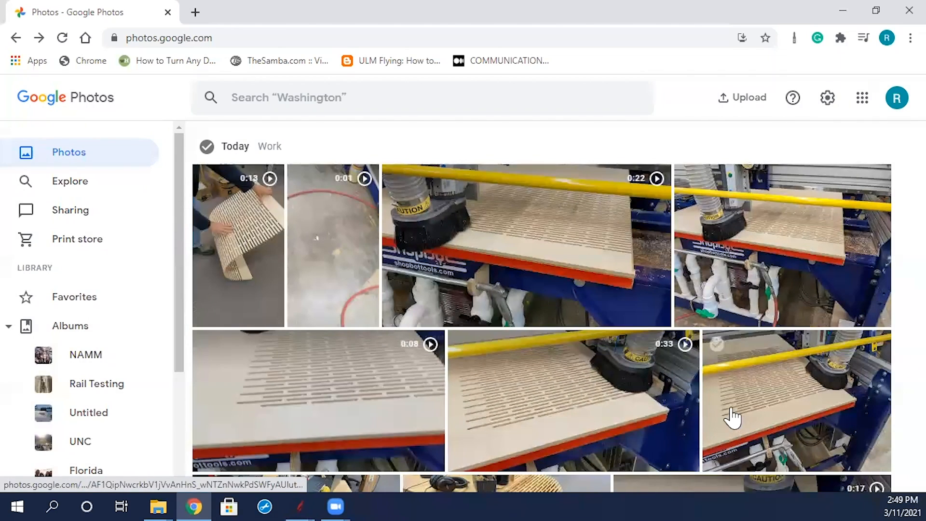
click(566, 270)
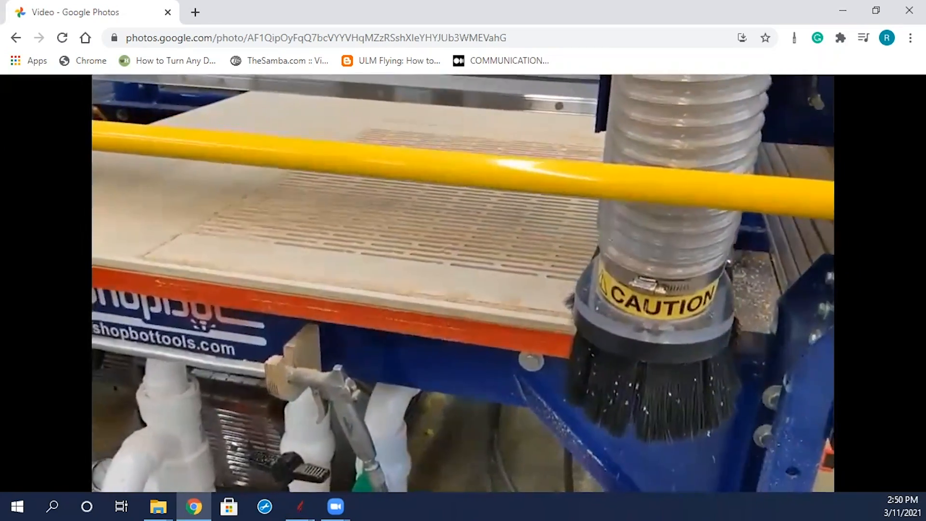
mouse_move(825, 325)
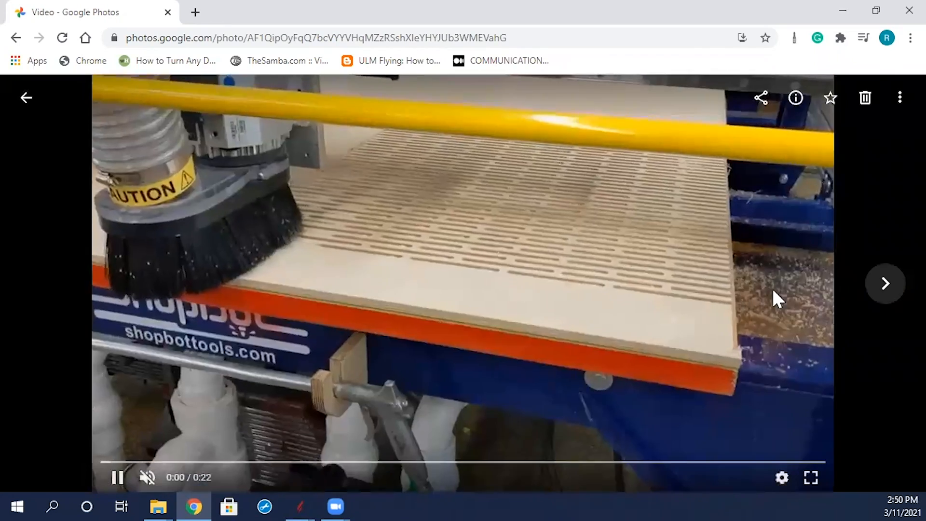